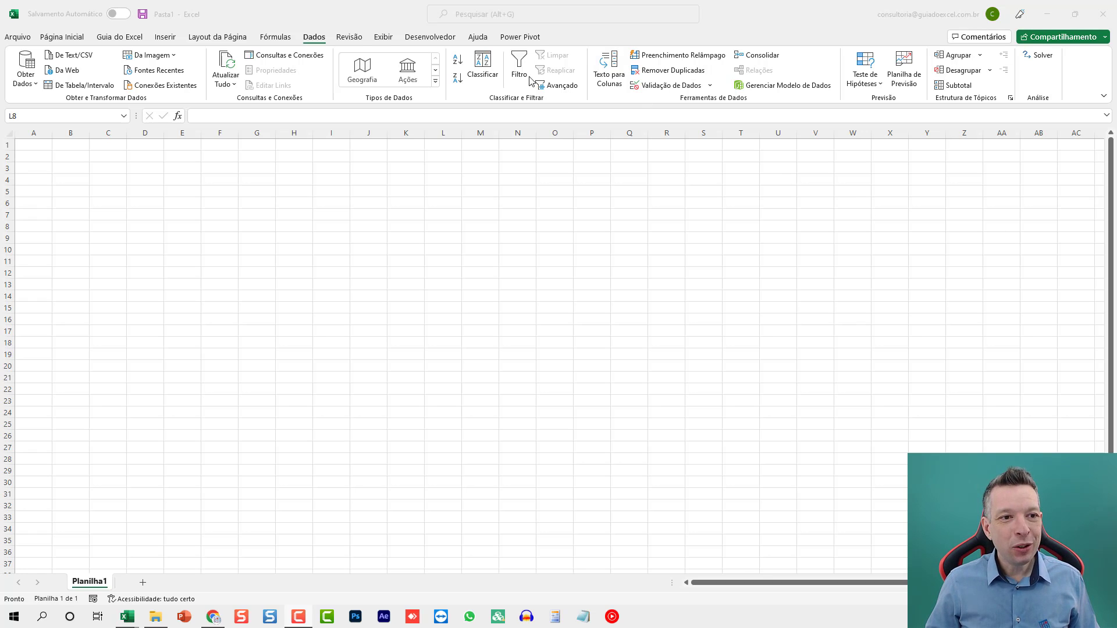
Enable Microsoft Power Pivot for Excel among the COM add-ins in Excel's options and show its ribbon tools.
{"action": "left_click", "coordinate": [253, 198]}
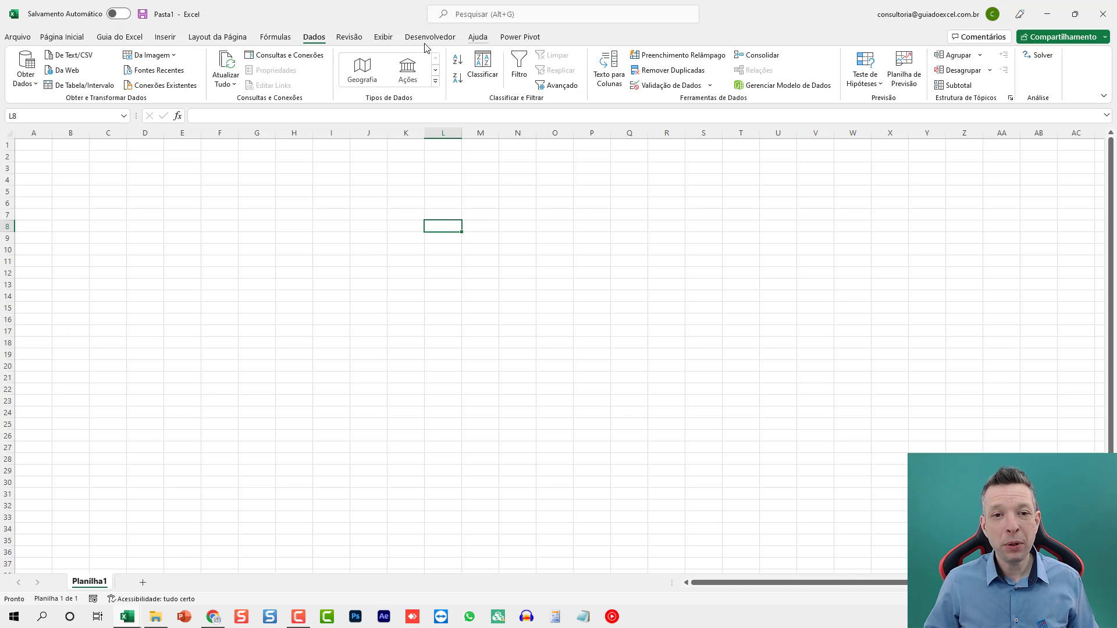
{"action": "left_click", "coordinate": [24, 40]}
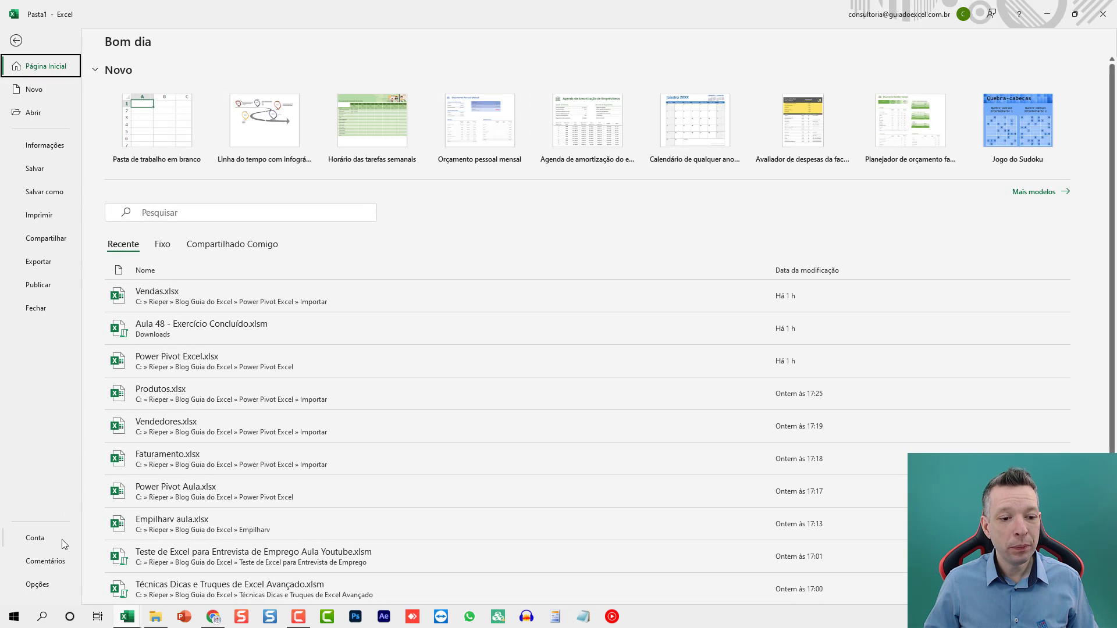
{"action": "left_click", "coordinate": [37, 584]}
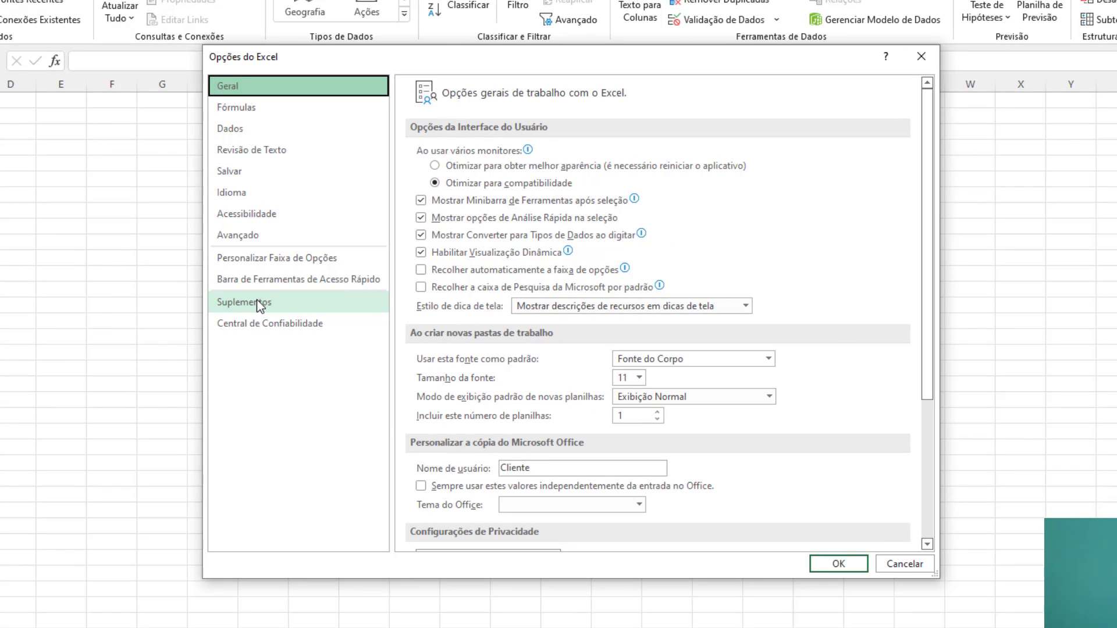
{"action": "left_click", "coordinate": [258, 302]}
{"action": "left_click", "coordinate": [553, 533]}
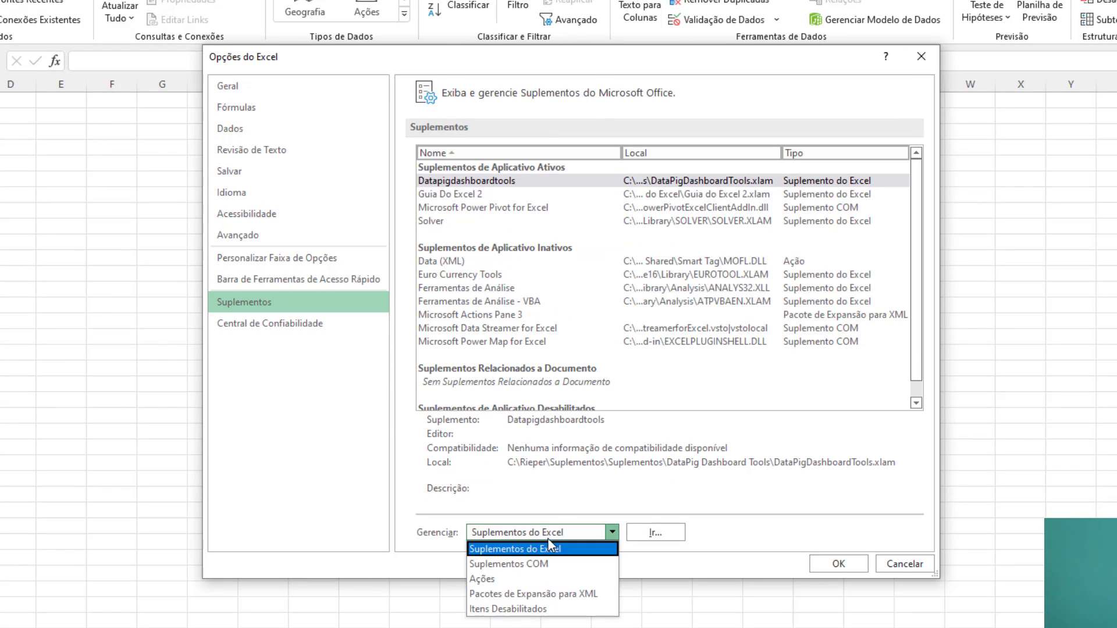
{"action": "left_click", "coordinate": [530, 564]}
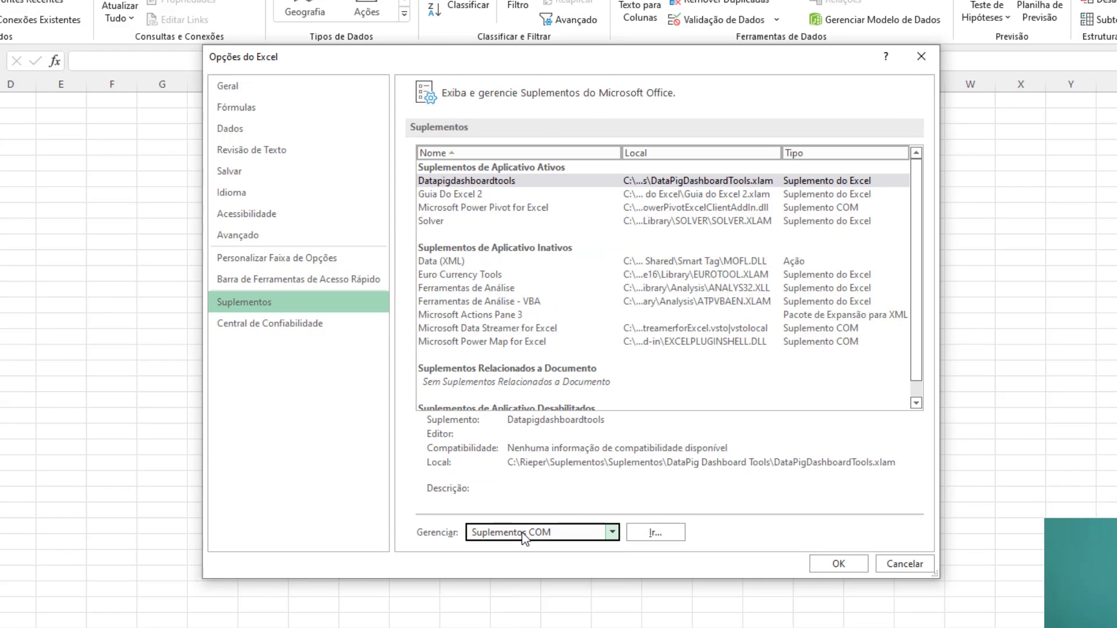
{"action": "left_click", "coordinate": [655, 532]}
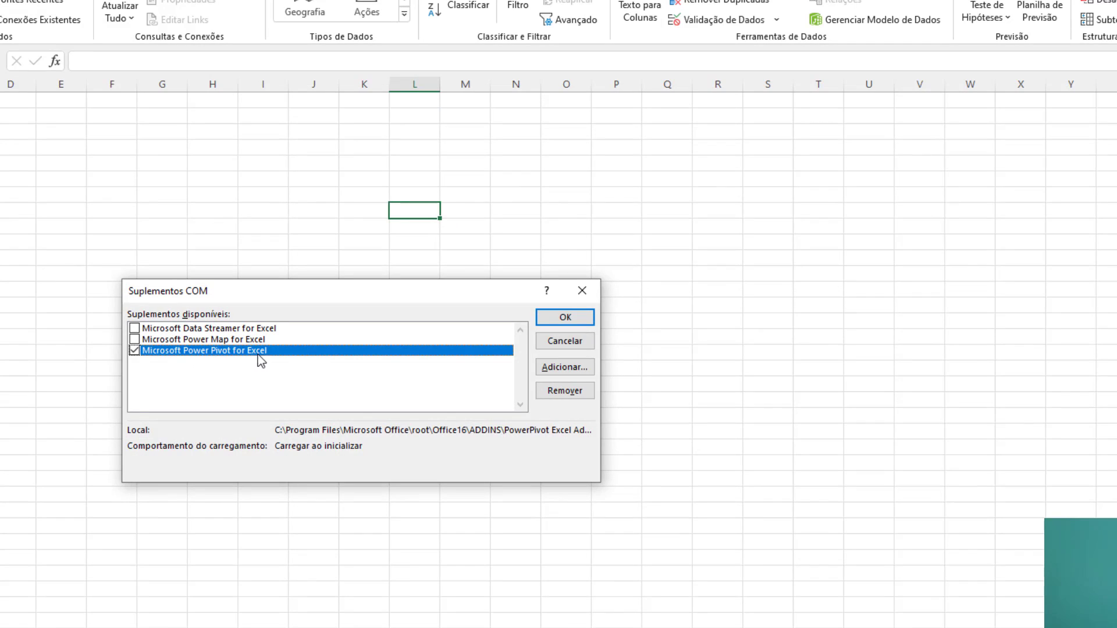
{"action": "left_click", "coordinate": [552, 323]}
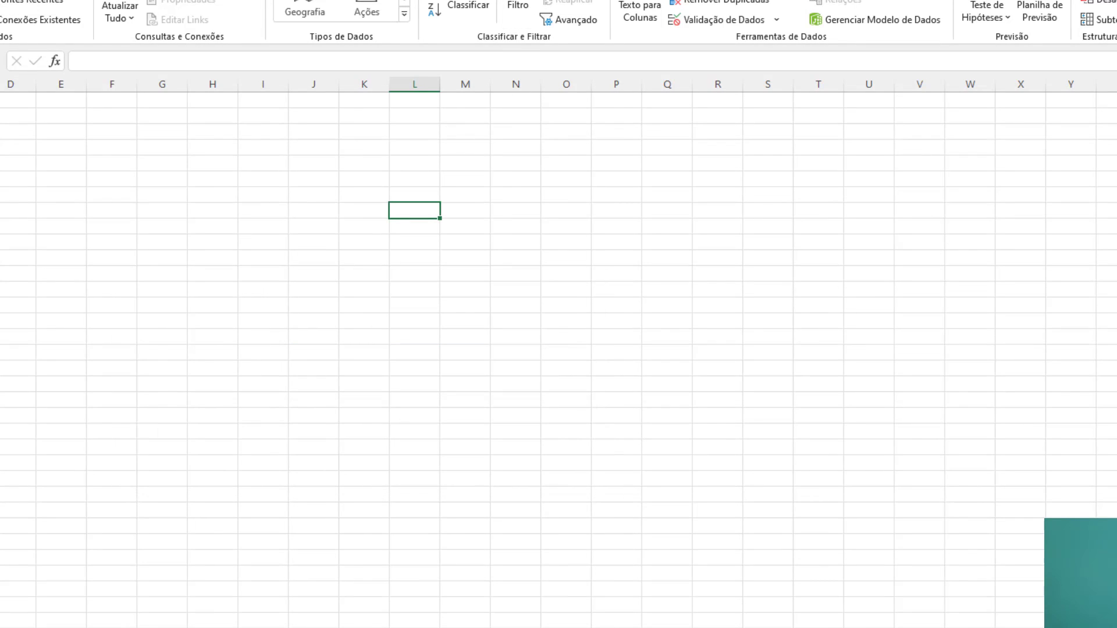
{"action": "left_click", "coordinate": [520, 19]}
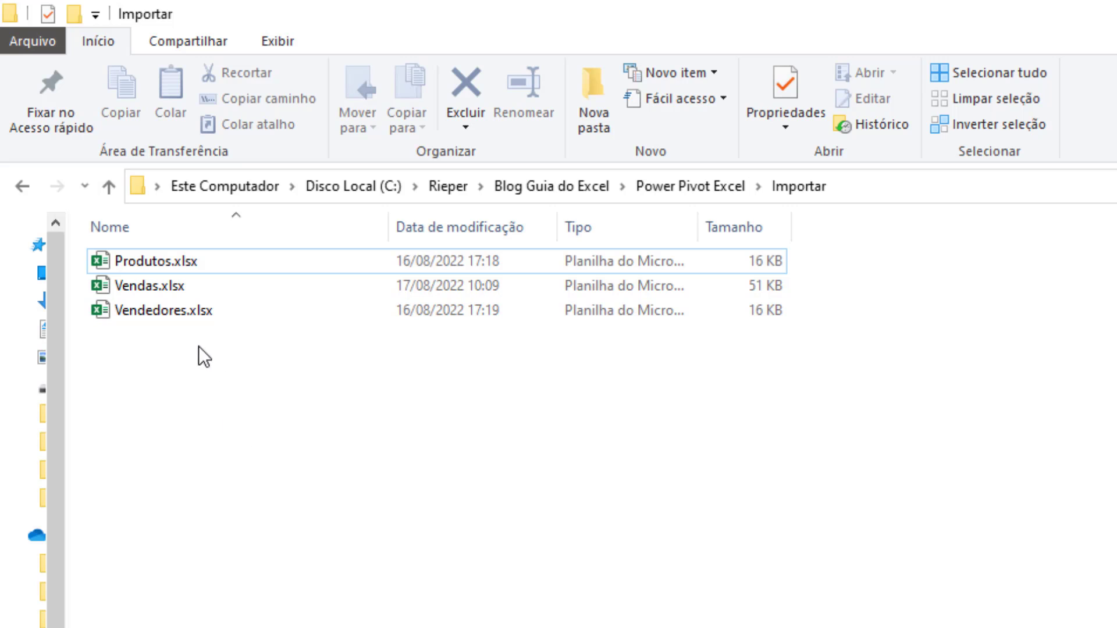
Open Produtos.xlsx, widen the Marca, Categoria and Preço columns to review the product table, and close it without saving.
{"action": "double_click", "coordinate": [176, 259]}
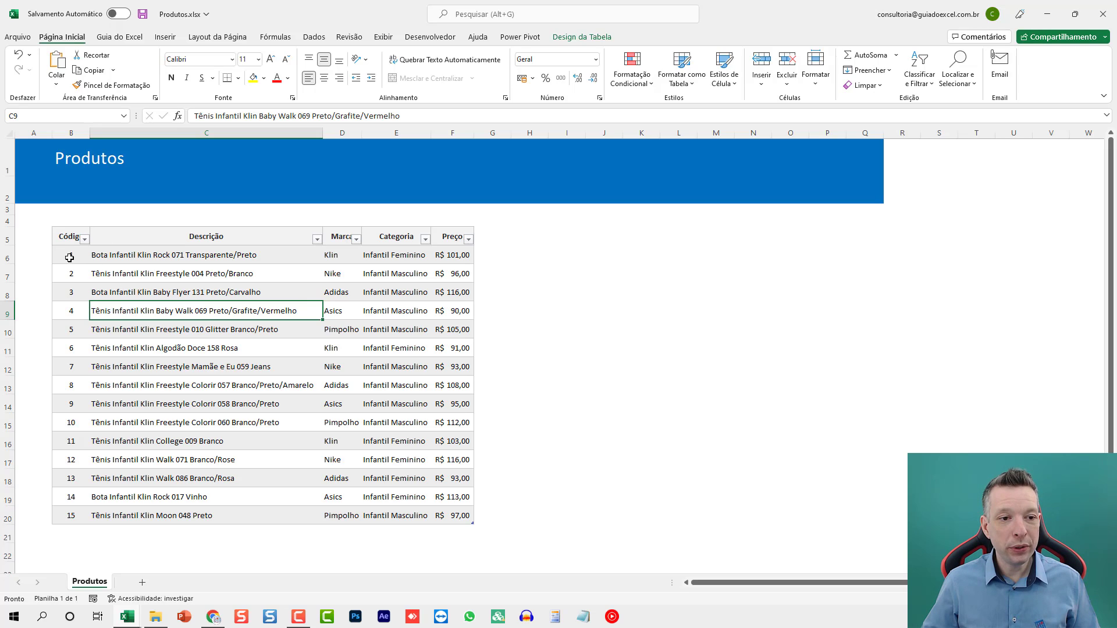
{"action": "left_click", "coordinate": [349, 252]}
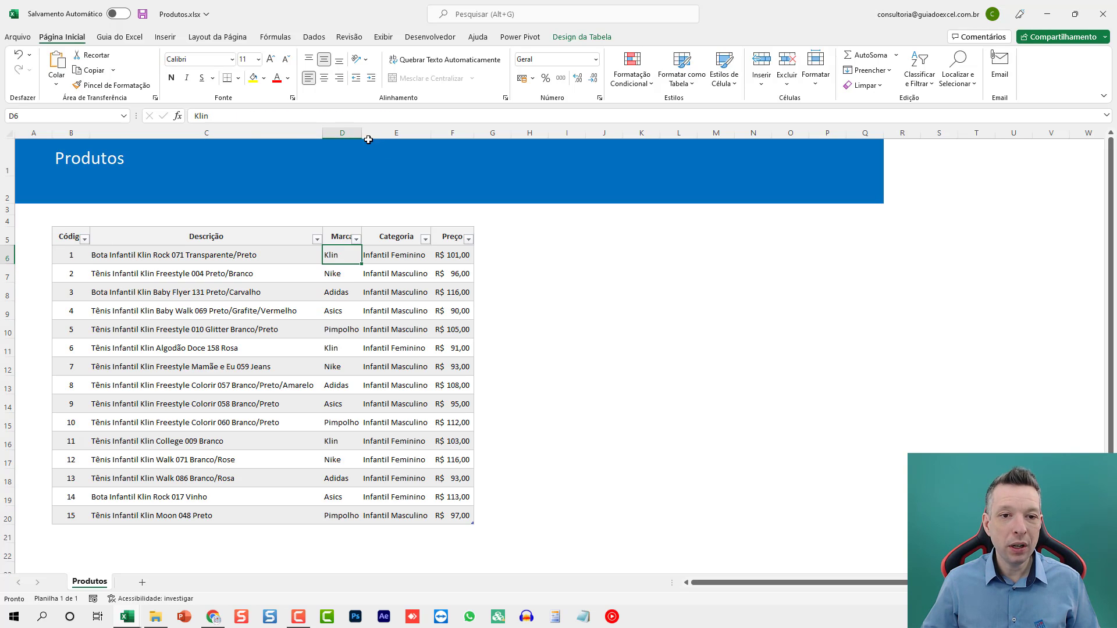
{"action": "left_click_drag", "start_coordinate": [361, 134], "coordinate": [405, 134]}
{"action": "left_click_drag", "start_coordinate": [481, 135], "coordinate": [554, 134]}
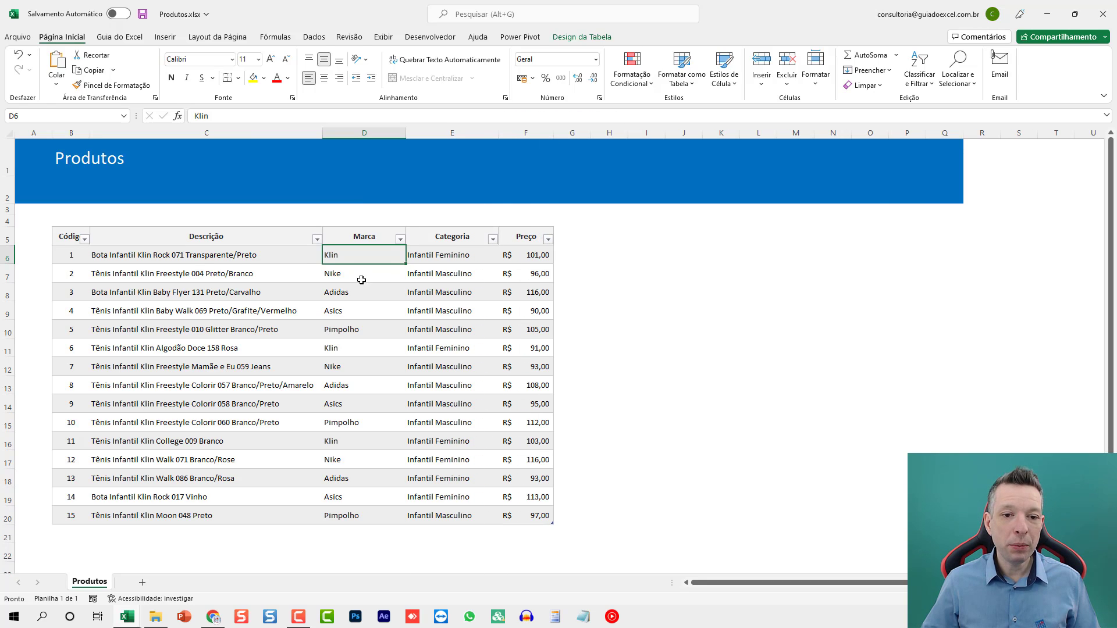
{"action": "left_click", "coordinate": [1102, 13]}
{"action": "left_click", "coordinate": [557, 320]}
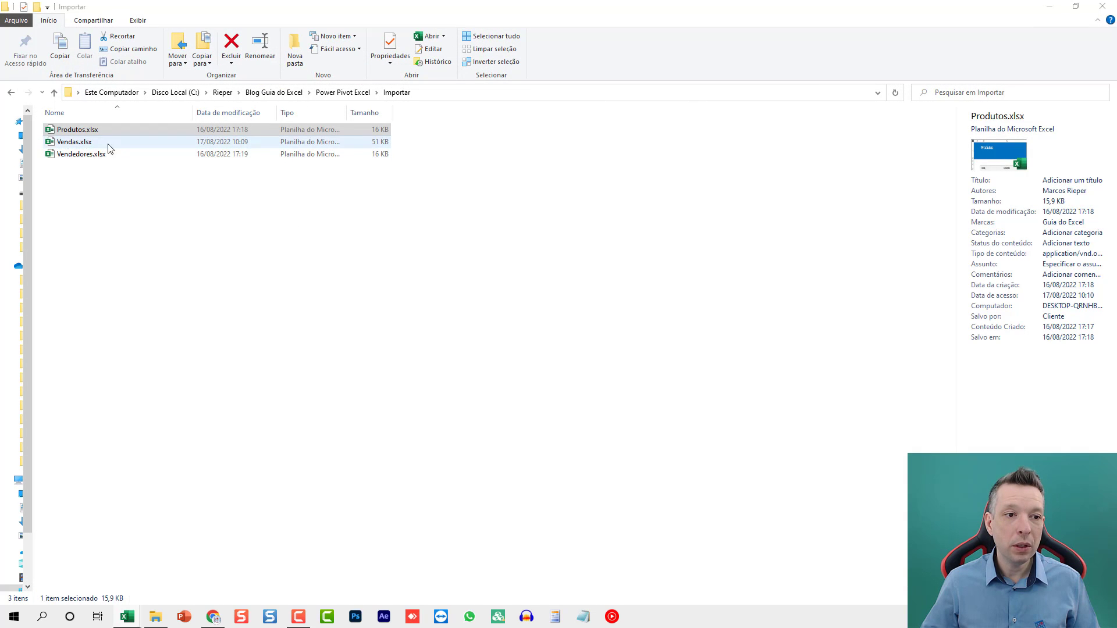
Open Vendas.xlsx, examine the sales rows and the ID Cliente, ID Produto and ID Vendedor columns, and close the workbook.
{"action": "left_click", "coordinate": [65, 143]}
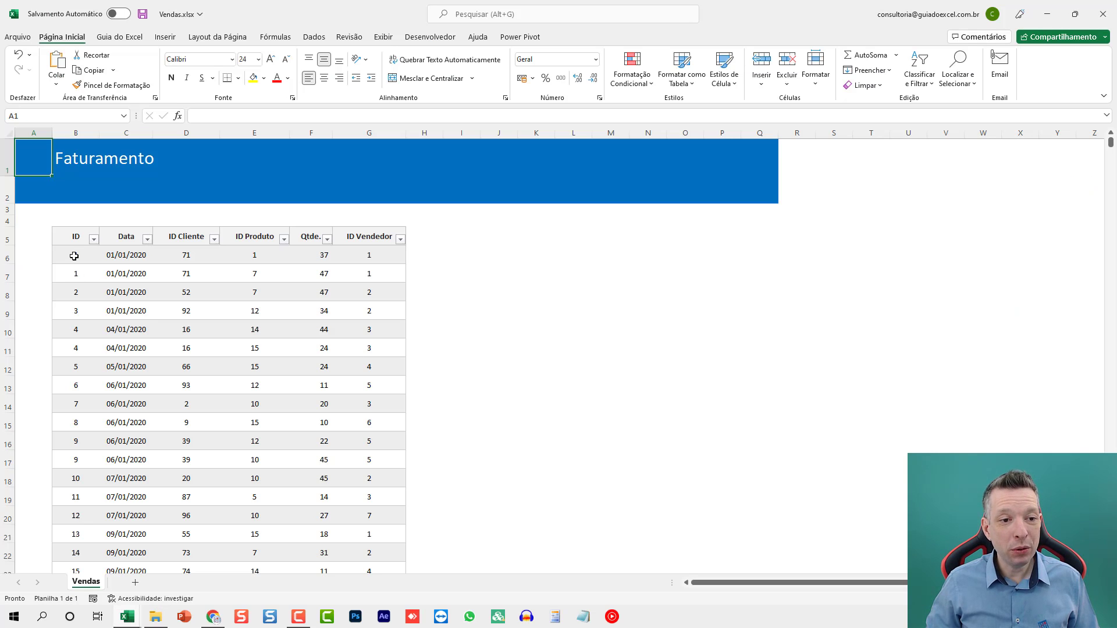
{"action": "left_click_drag", "start_coordinate": [74, 256], "coordinate": [75, 277]}
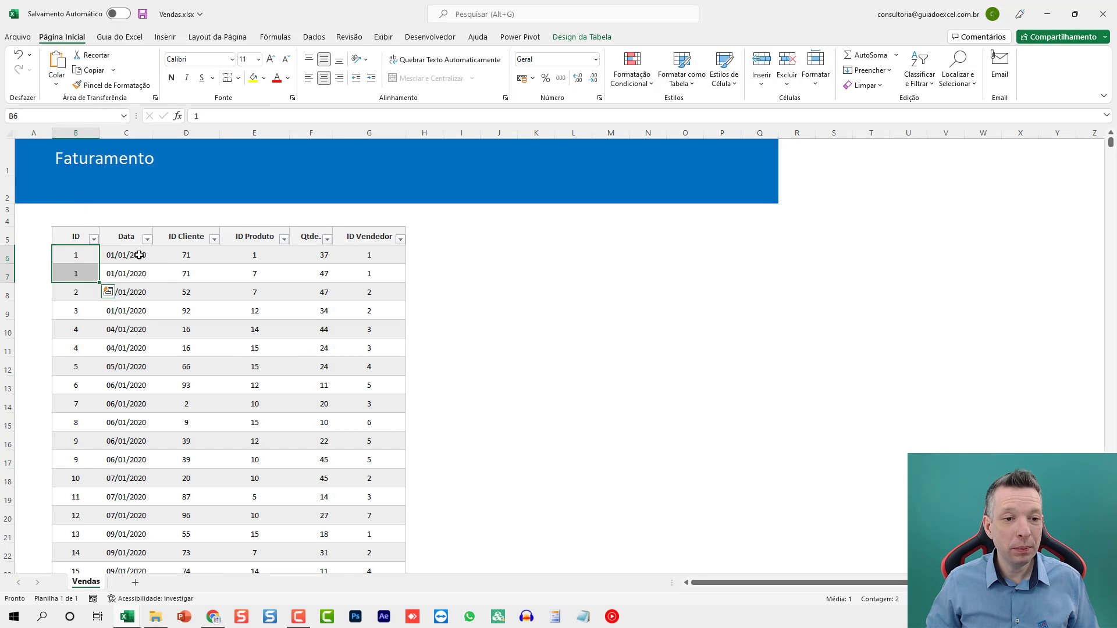
{"action": "left_click_drag", "start_coordinate": [139, 254], "coordinate": [185, 278]}
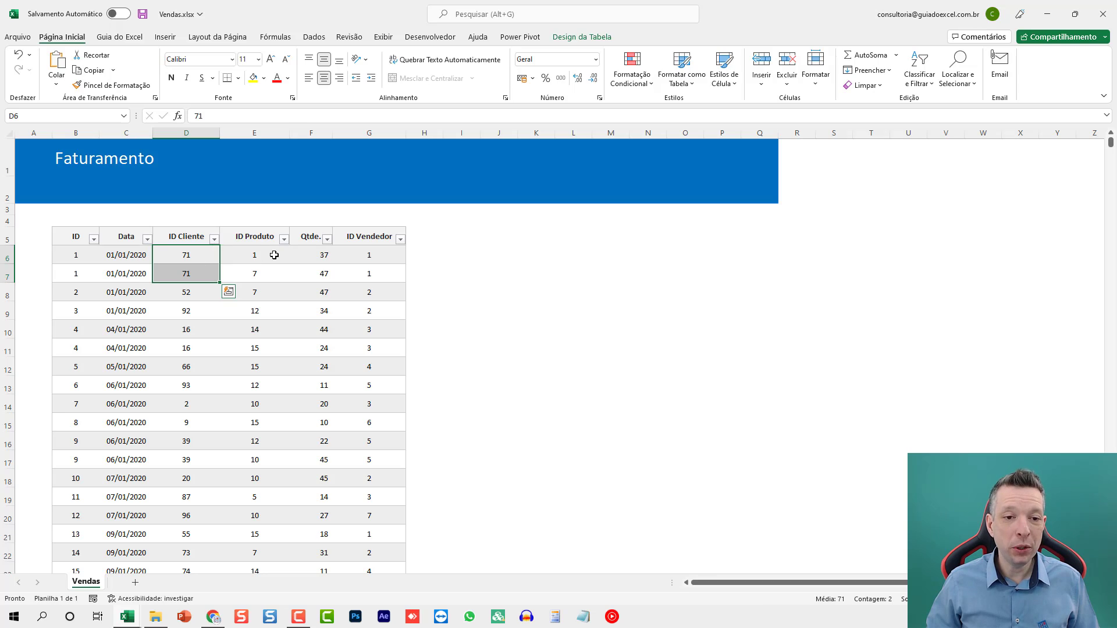
{"action": "left_click_drag", "start_coordinate": [272, 255], "coordinate": [365, 273]}
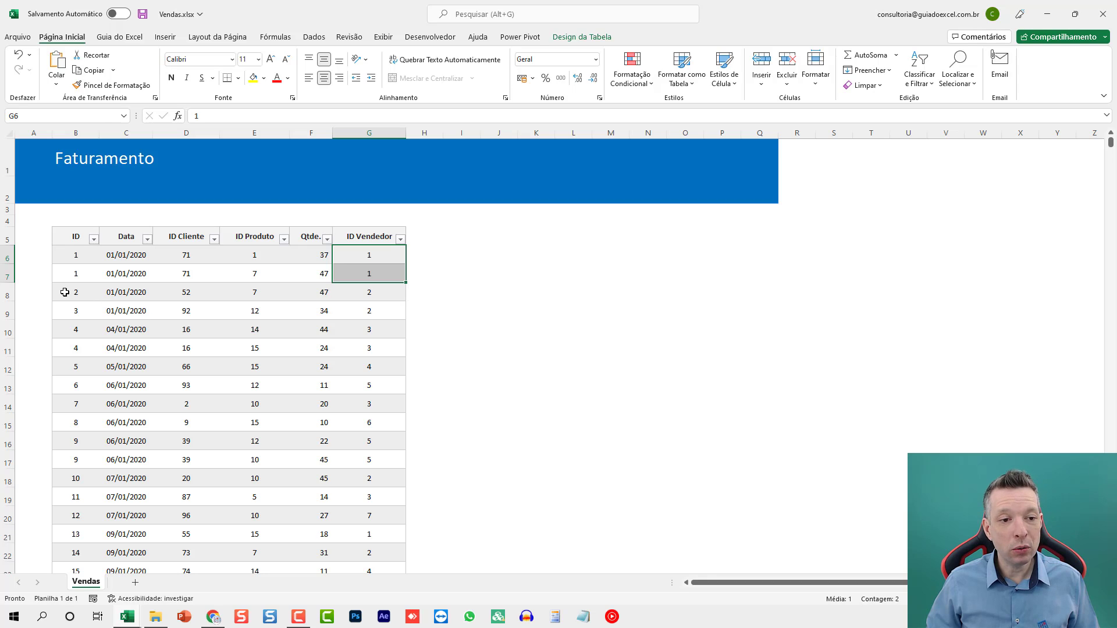
{"action": "left_click_drag", "start_coordinate": [64, 291], "coordinate": [353, 436]}
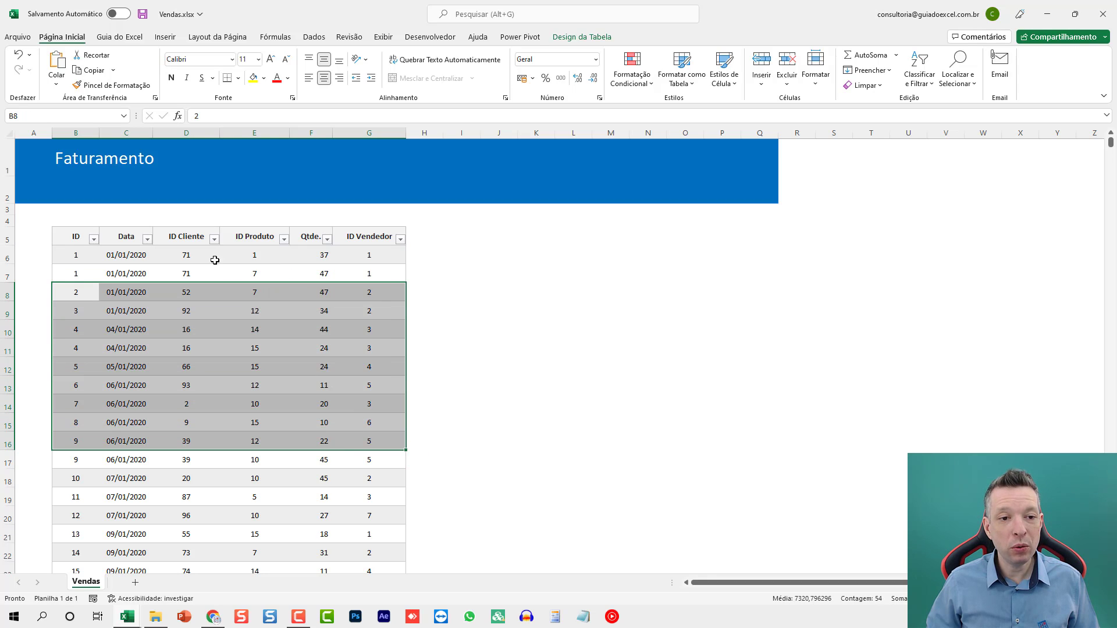
{"action": "left_click_drag", "start_coordinate": [190, 251], "coordinate": [209, 367]}
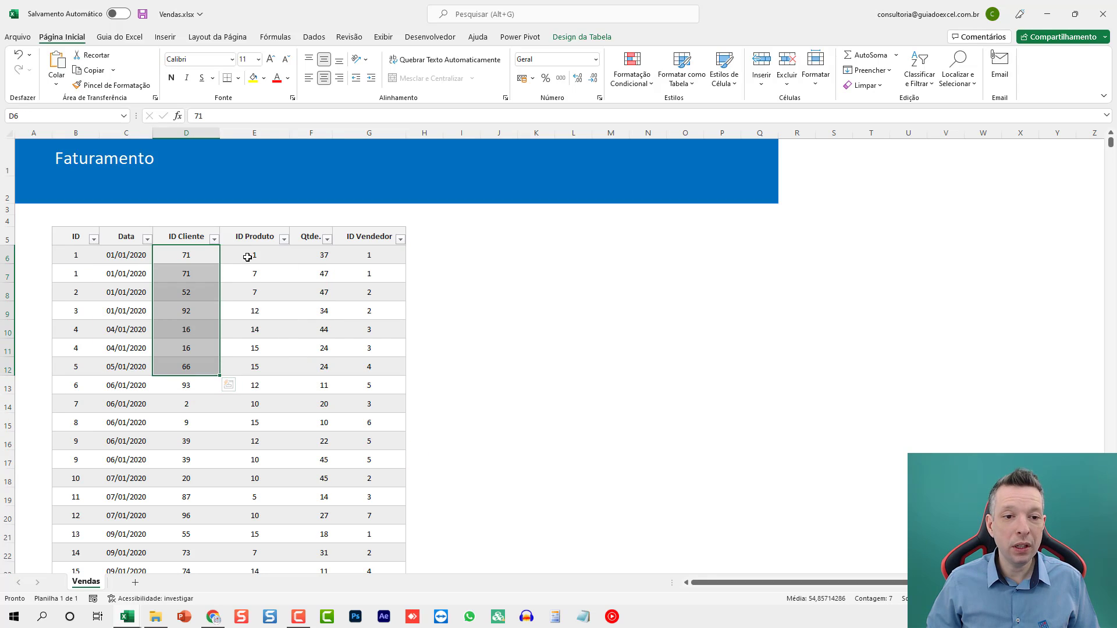
{"action": "left_click_drag", "start_coordinate": [254, 261], "coordinate": [254, 406]}
{"action": "left_click_drag", "start_coordinate": [367, 252], "coordinate": [363, 381]}
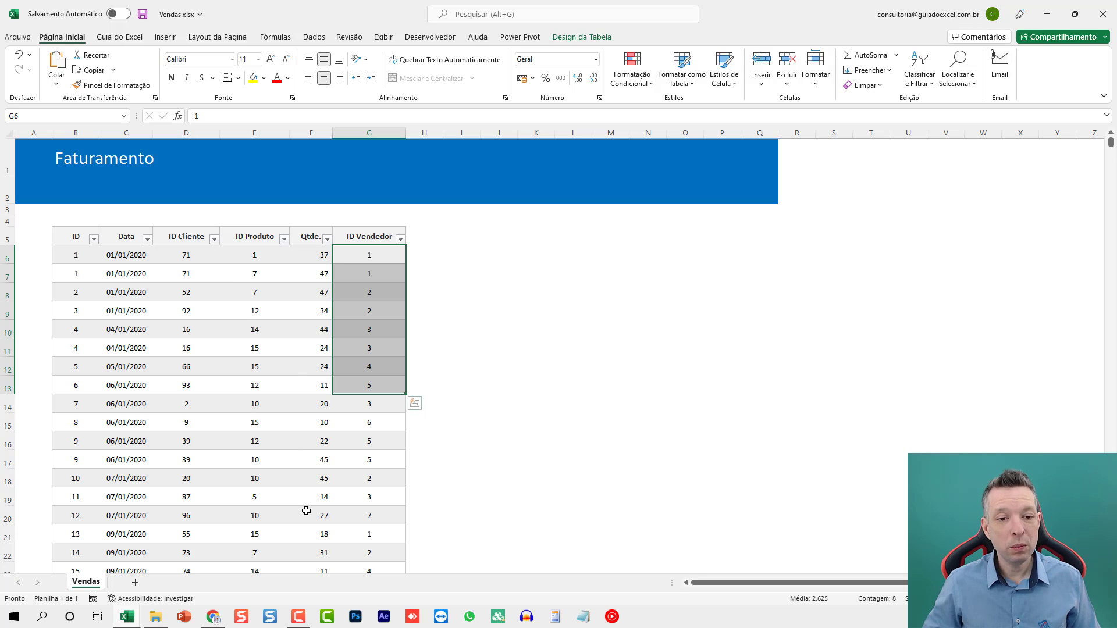
{"action": "left_click", "coordinate": [1102, 14]}
{"action": "left_click", "coordinate": [499, 322]}
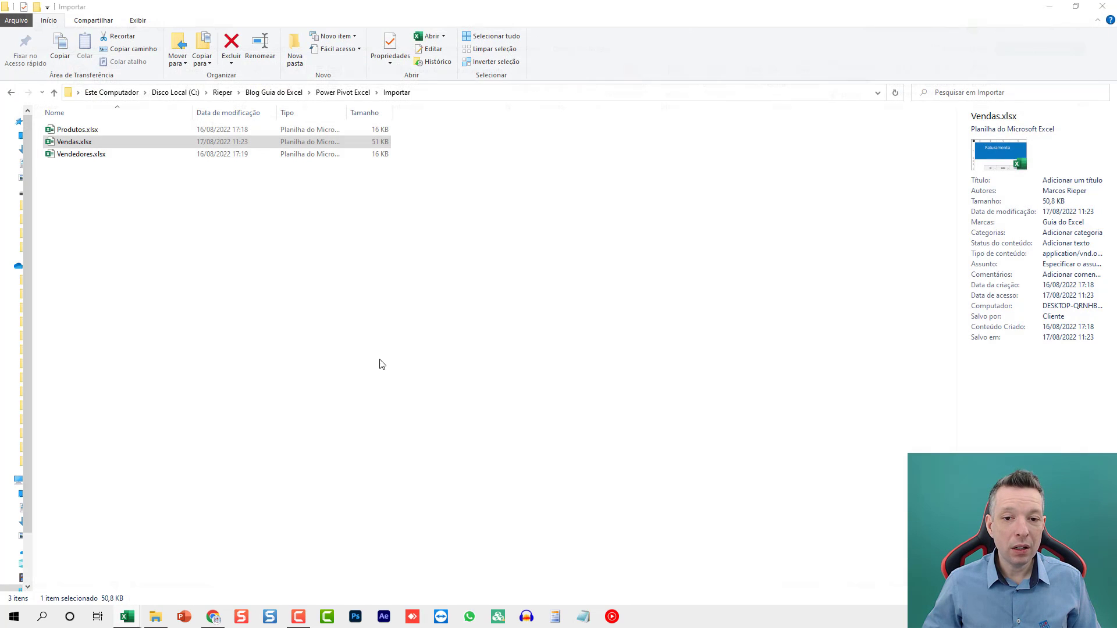
Open Vendedores.xlsx, examine the Código, Vendedor and Comissão columns of the salesperson table, and close the workbook.
{"action": "left_click", "coordinate": [64, 154]}
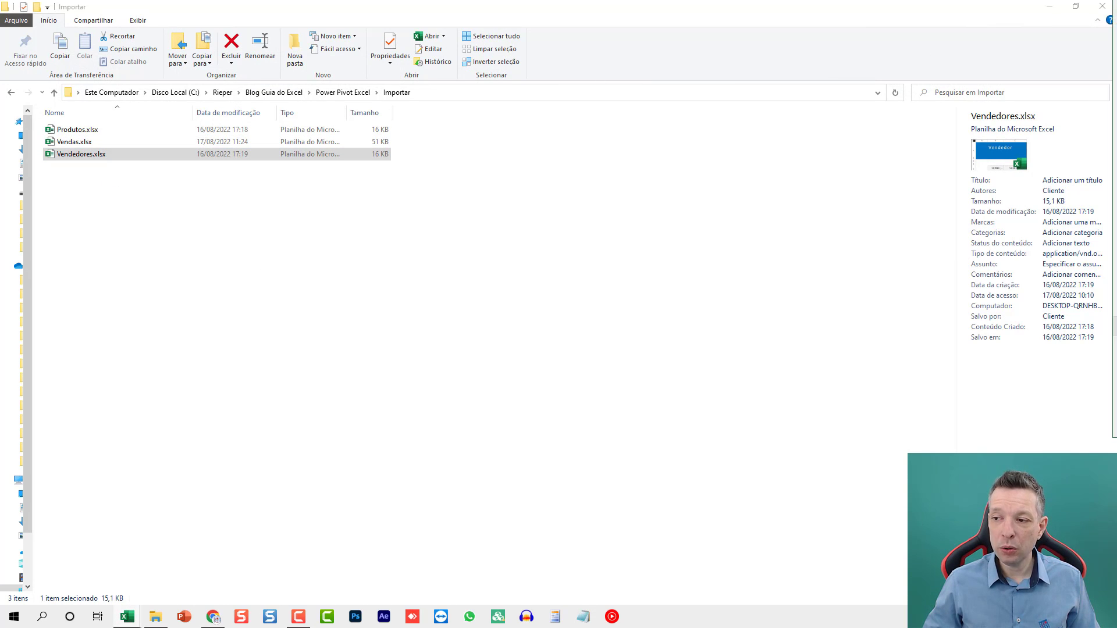
{"action": "double_click", "coordinate": [575, 155]}
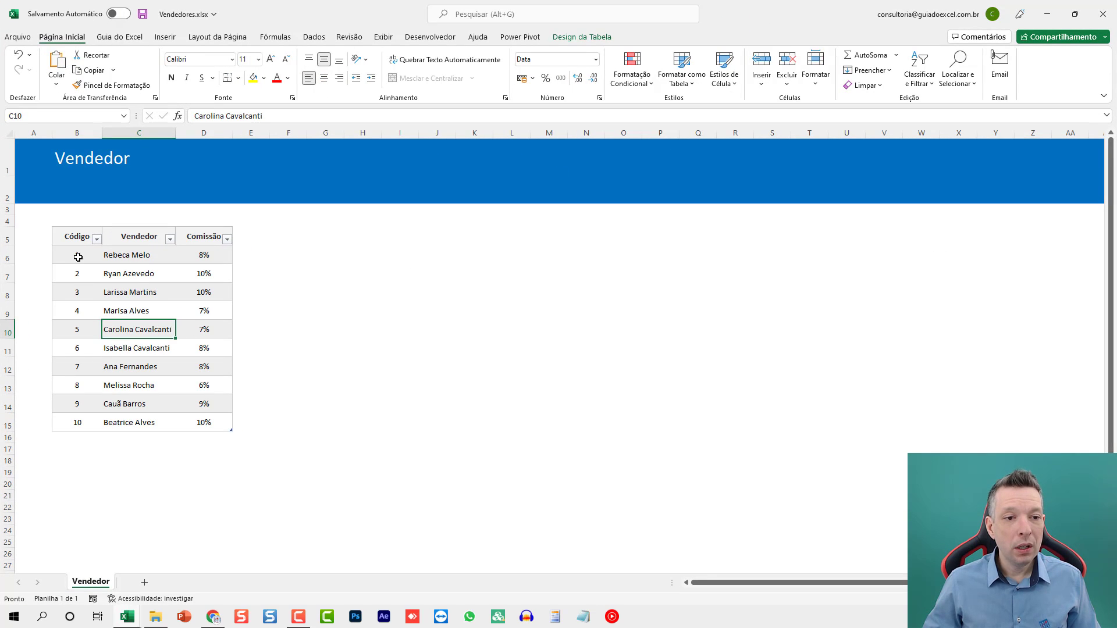
{"action": "left_click_drag", "start_coordinate": [78, 255], "coordinate": [67, 433]}
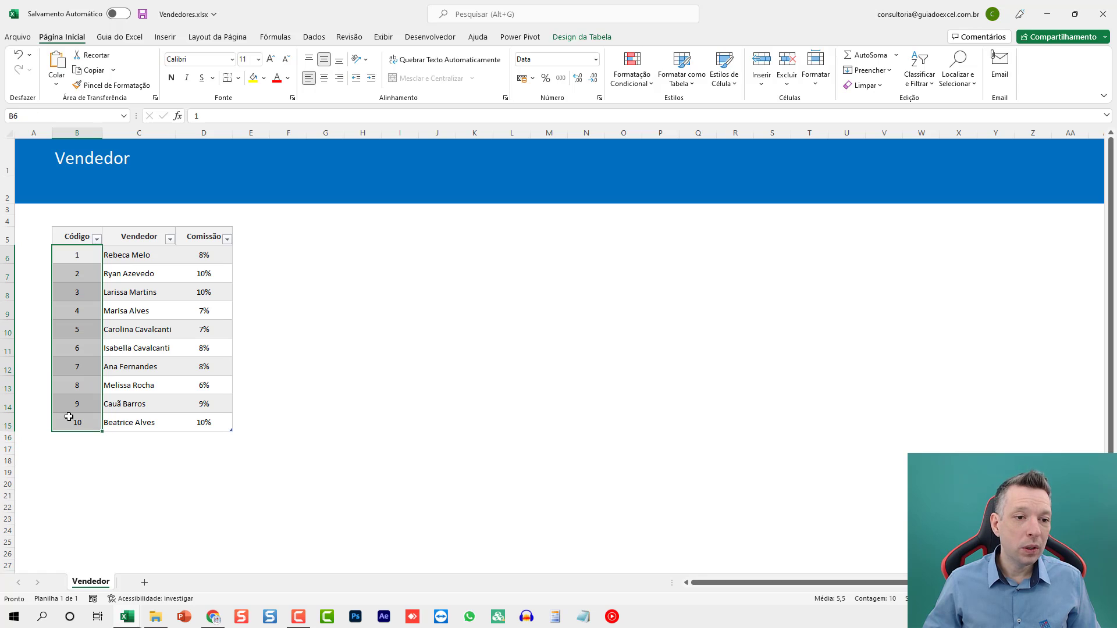
{"action": "left_click_drag", "start_coordinate": [138, 256], "coordinate": [127, 447]}
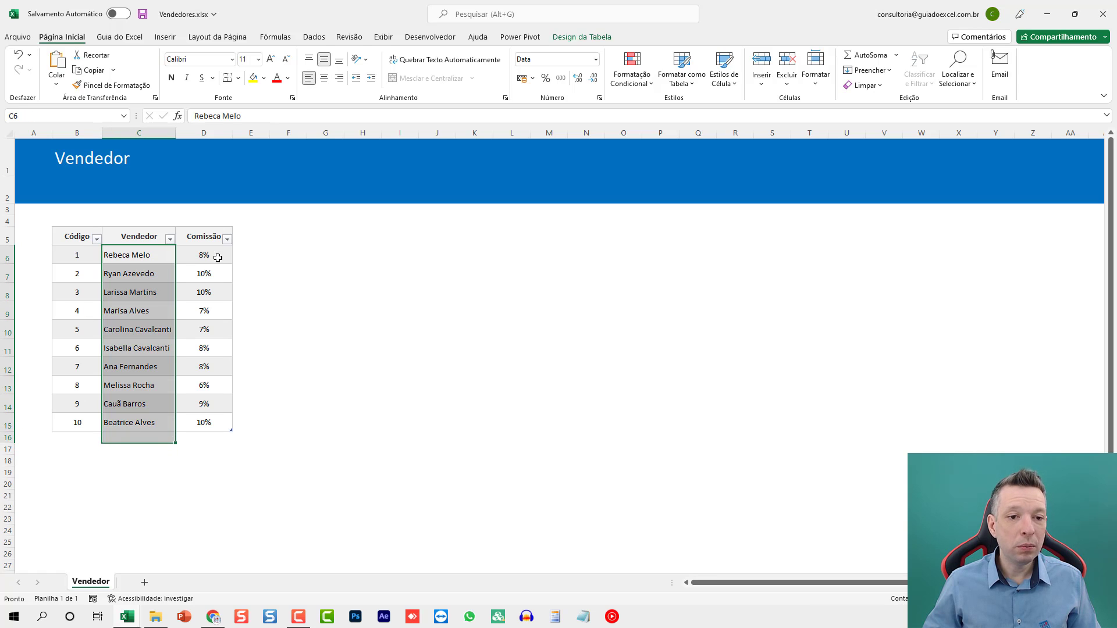
{"action": "left_click_drag", "start_coordinate": [215, 256], "coordinate": [203, 424]}
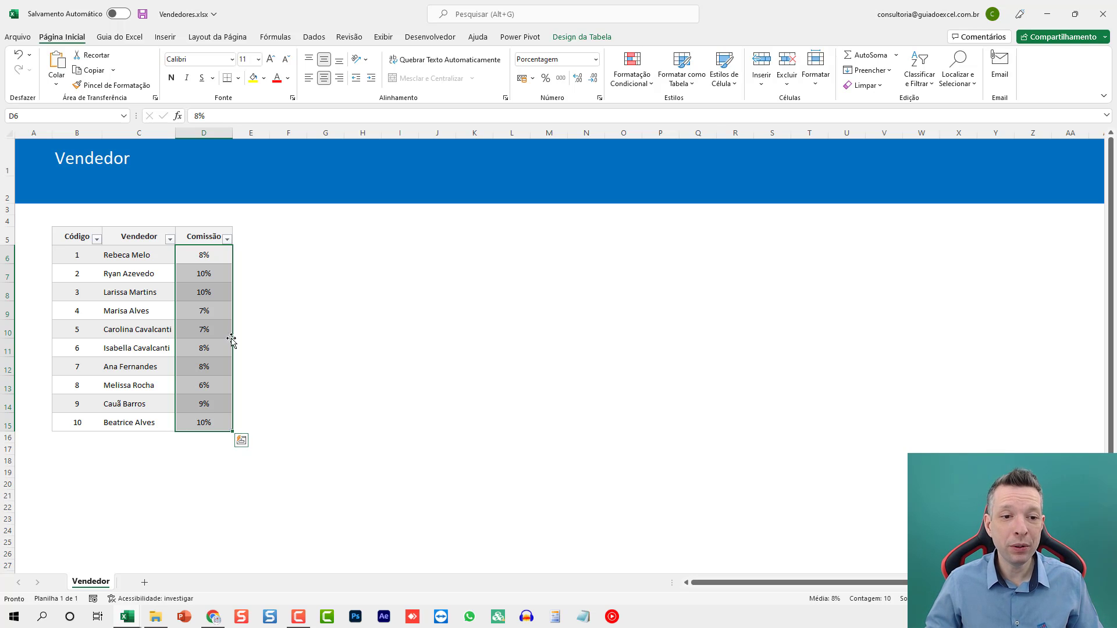
{"action": "left_click", "coordinate": [1102, 14]}
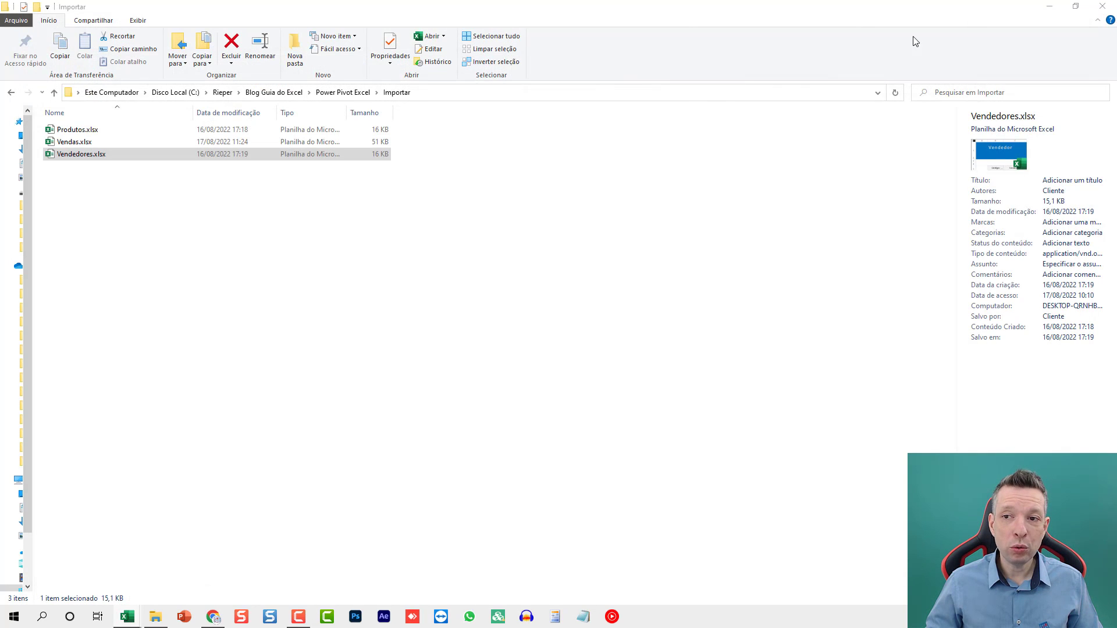
Select the full path of the Importar folder in File Explorer and minimize the window.
{"action": "left_click", "coordinate": [1047, 5]}
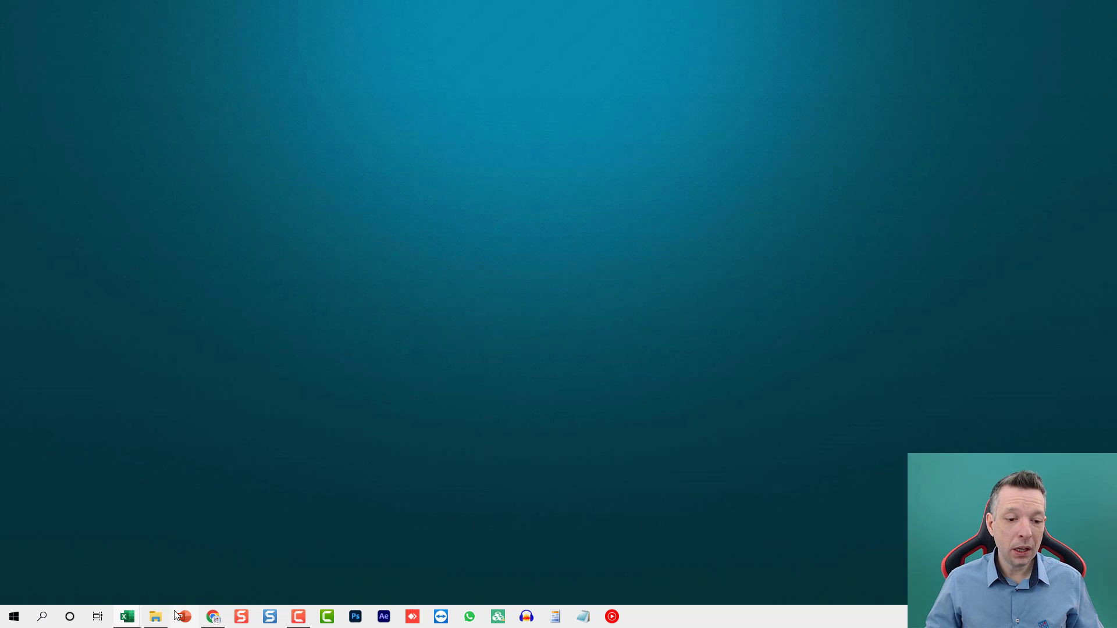
{"action": "left_click", "coordinate": [156, 617]}
{"action": "left_click", "coordinate": [455, 100]}
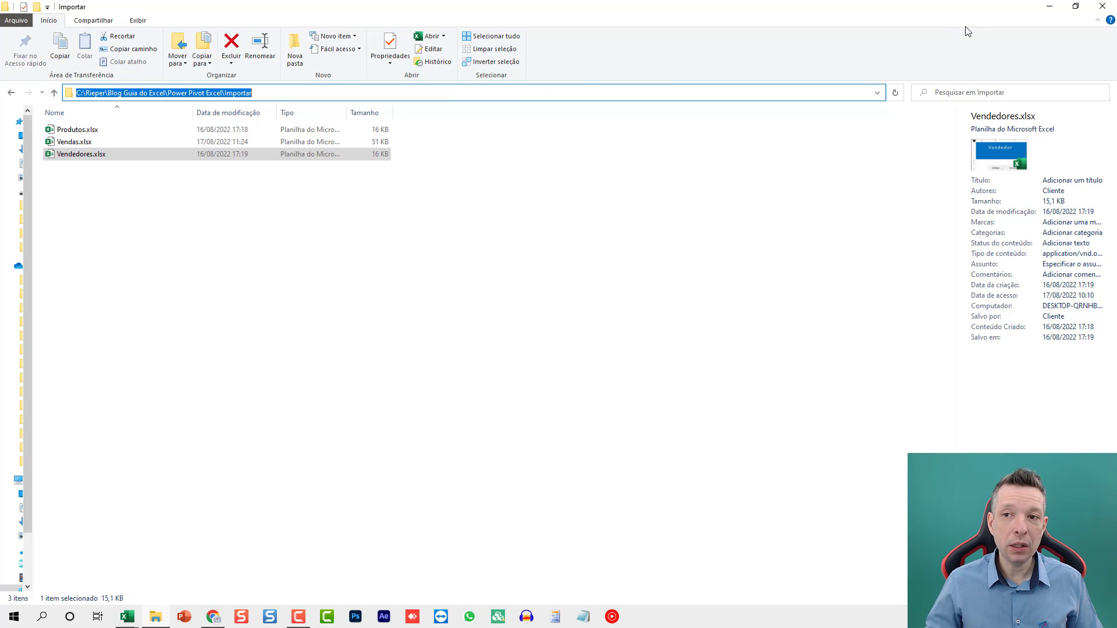
{"action": "left_click", "coordinate": [1047, 5]}
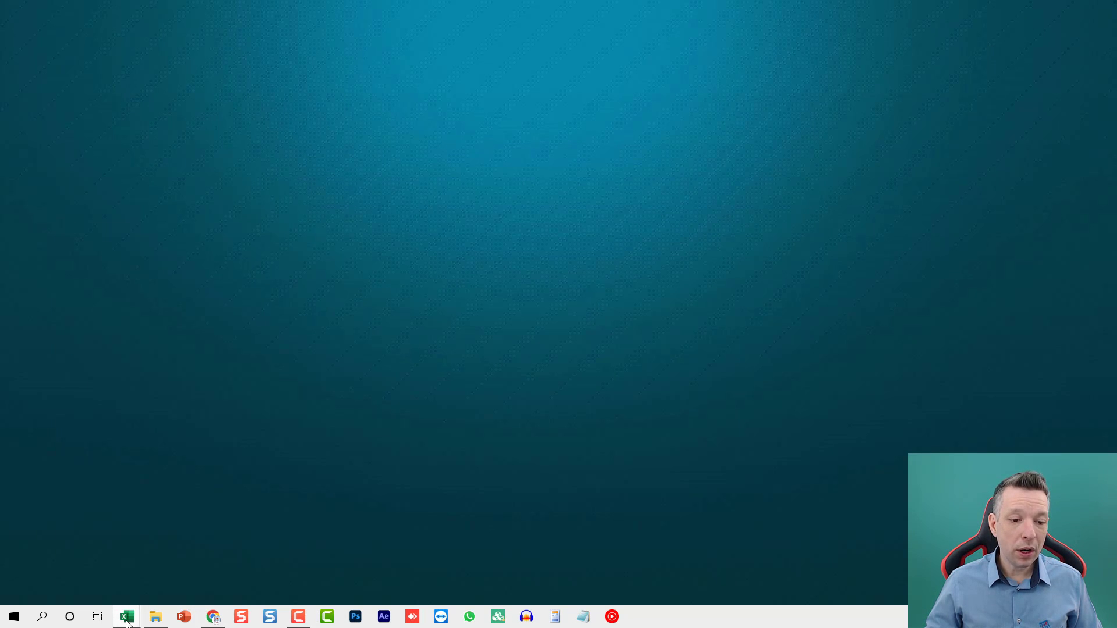
Switch to the blank Excel workbook Pasta1 and start a data import from the workbook Produtos.xlsx in the Importar folder.
{"action": "mouse_move", "coordinate": [126, 618]}
{"action": "left_click", "coordinate": [221, 531]}
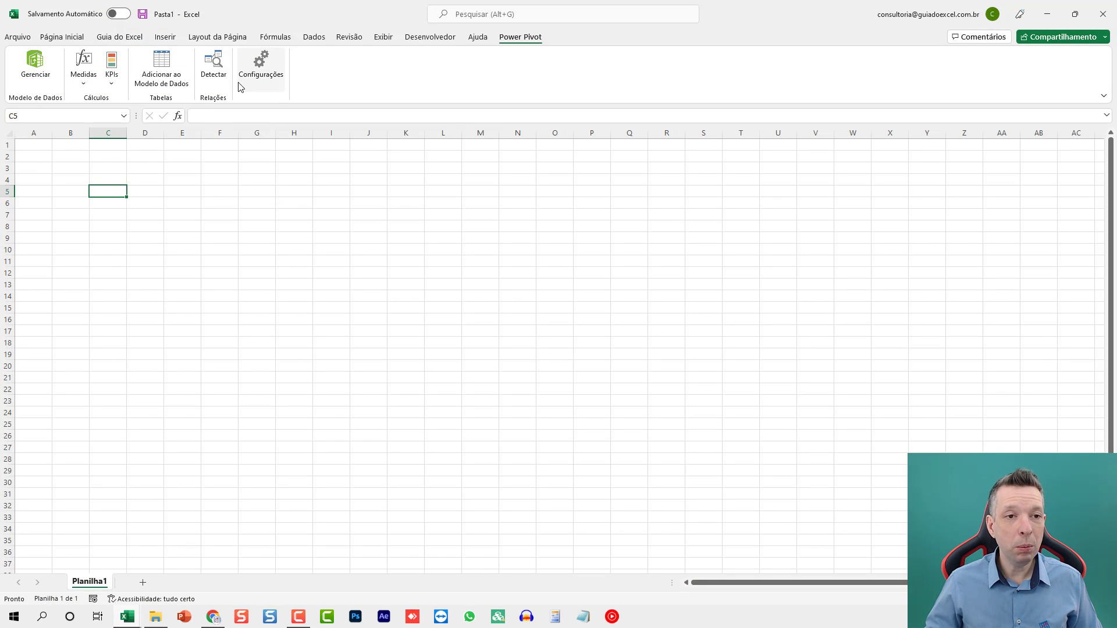
{"action": "left_click", "coordinate": [314, 37]}
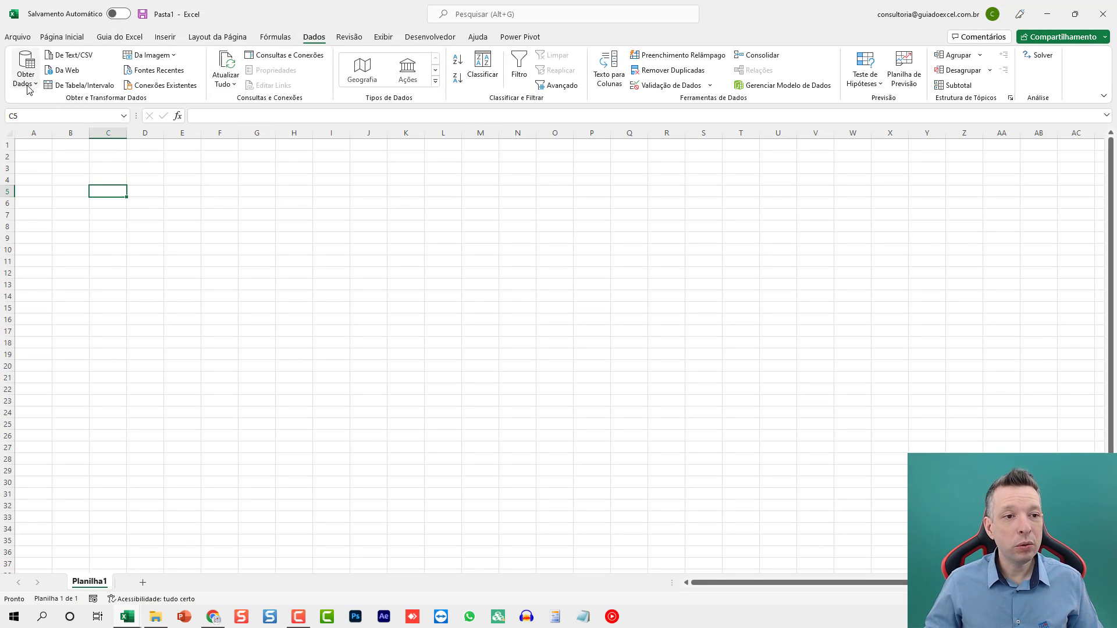
{"action": "left_click", "coordinate": [27, 88]}
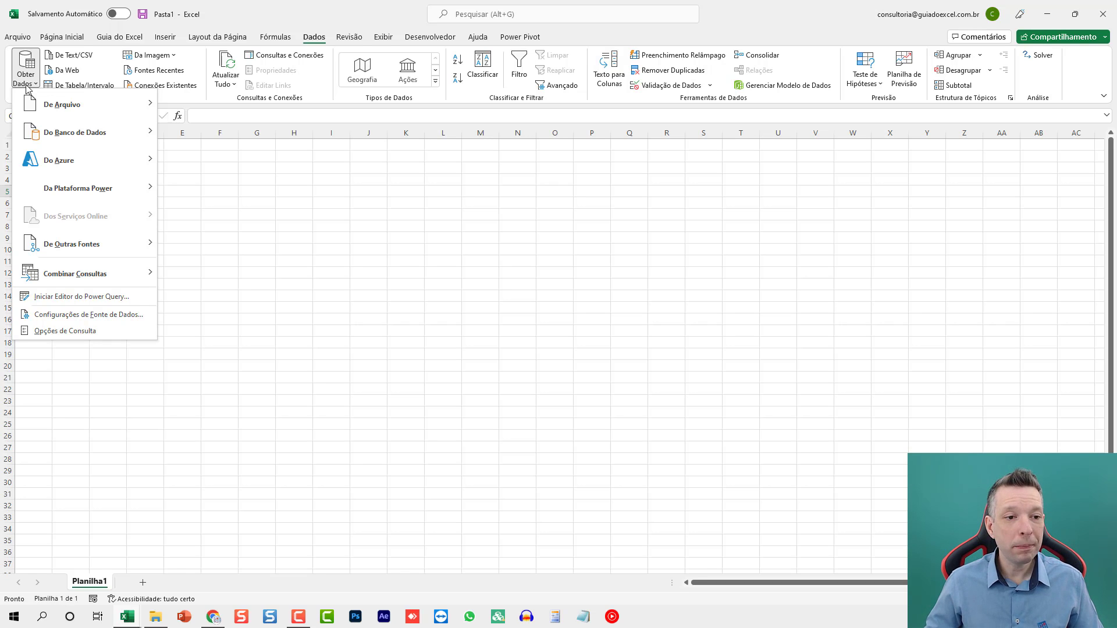
{"action": "mouse_move", "coordinate": [64, 104]}
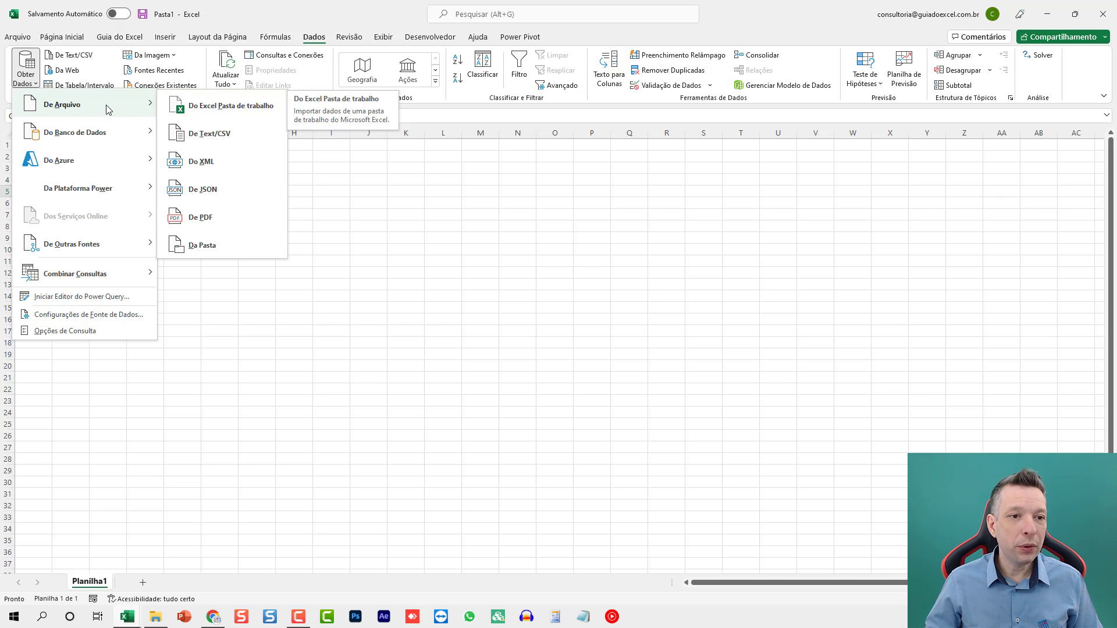
{"action": "left_click", "coordinate": [211, 111]}
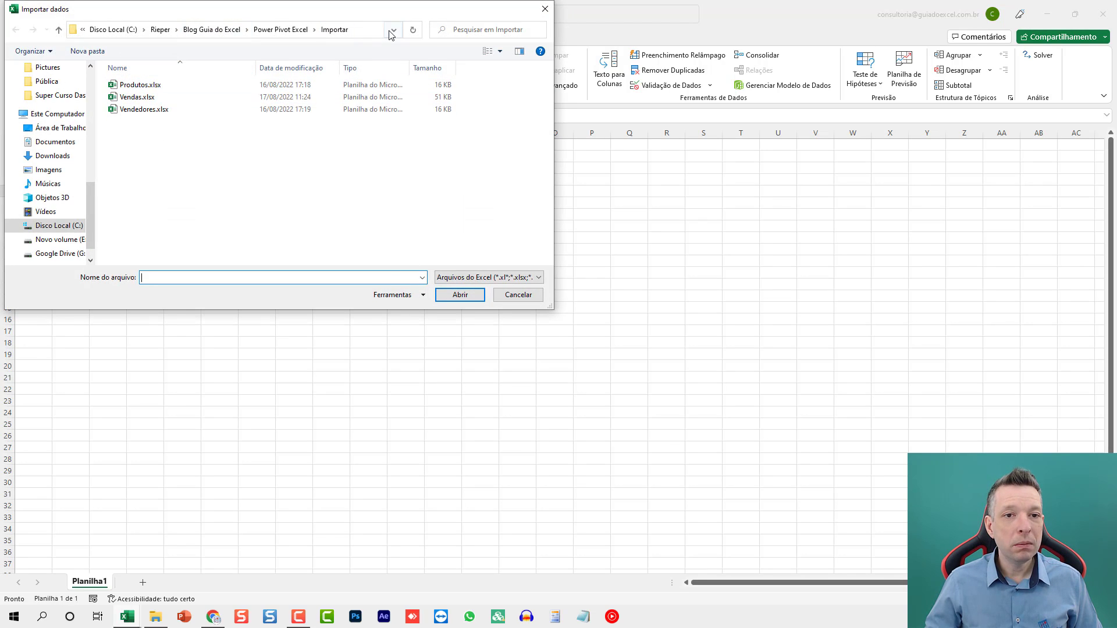
{"action": "double_click", "coordinate": [142, 86]}
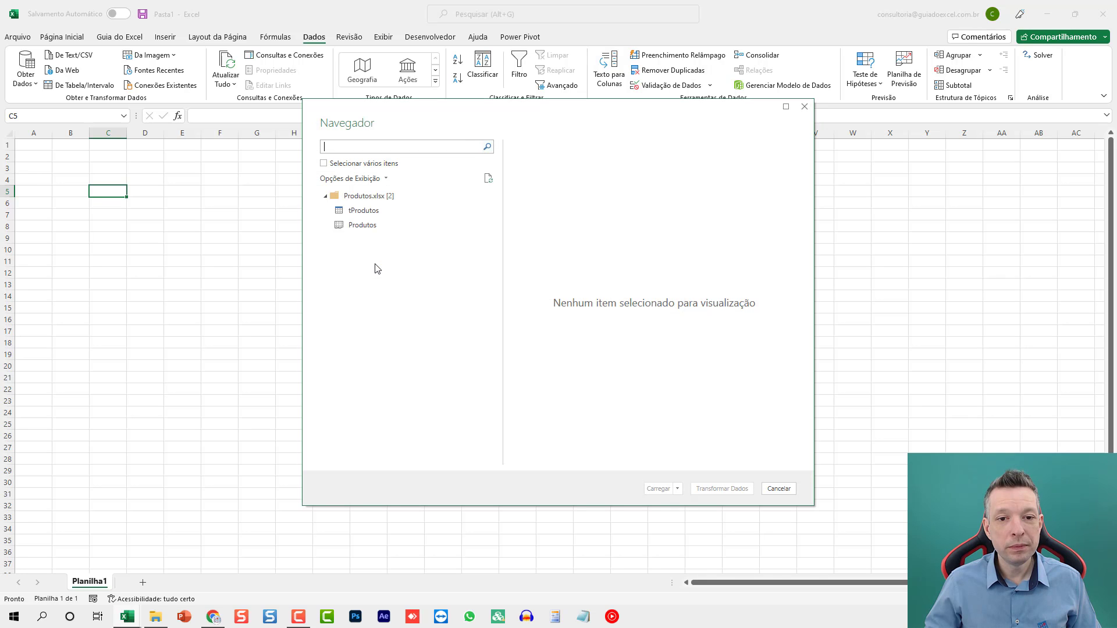
Preview the tProdutos table and the Produtos sheet of Produtos.xlsx, and open tProdutos in the Power Query editor for transformation.
{"action": "left_click", "coordinate": [346, 212]}
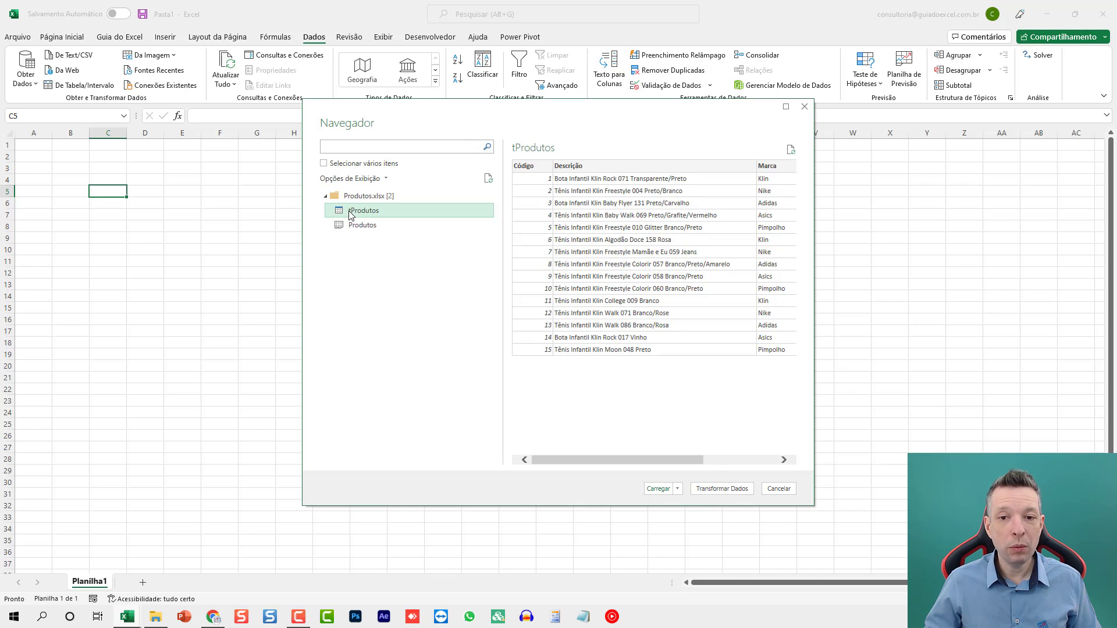
{"action": "left_click", "coordinate": [351, 226]}
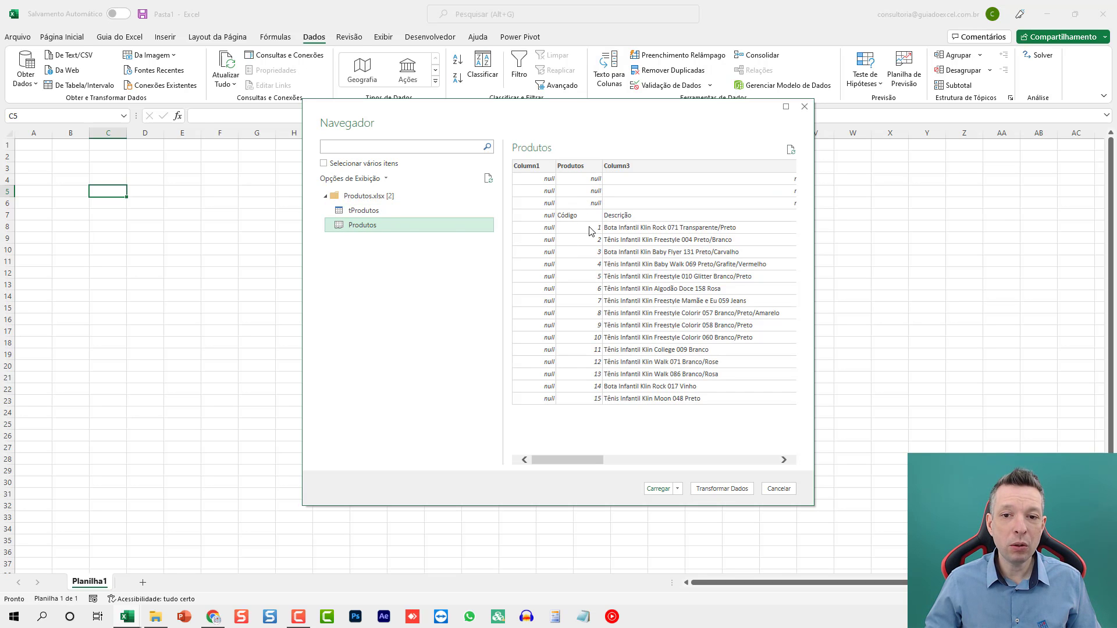
{"action": "left_click", "coordinate": [371, 211]}
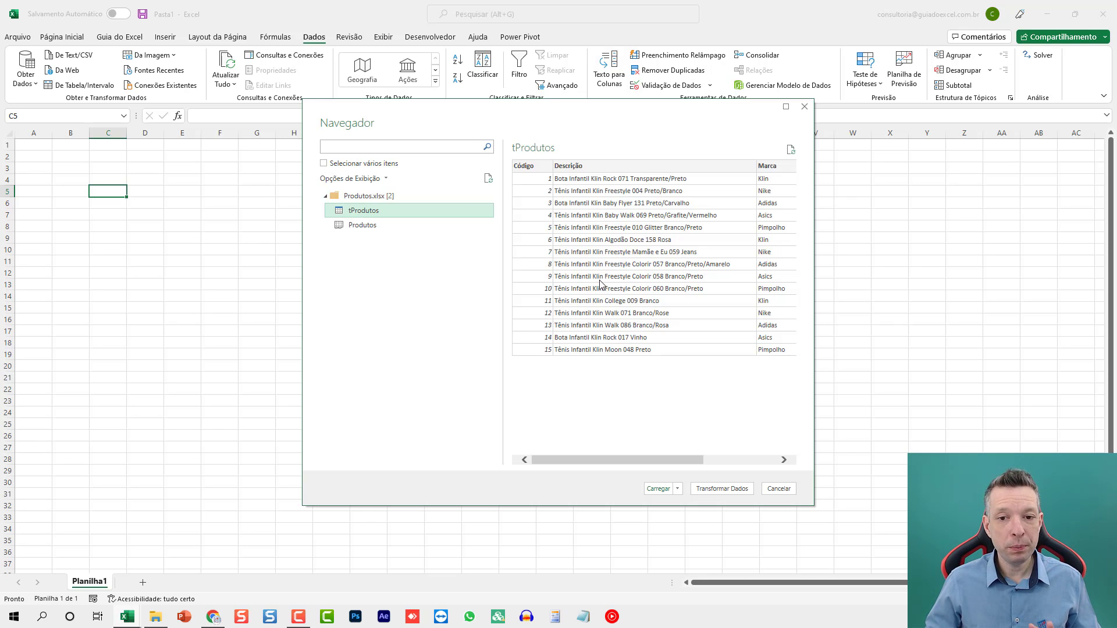
{"action": "left_click", "coordinate": [722, 490]}
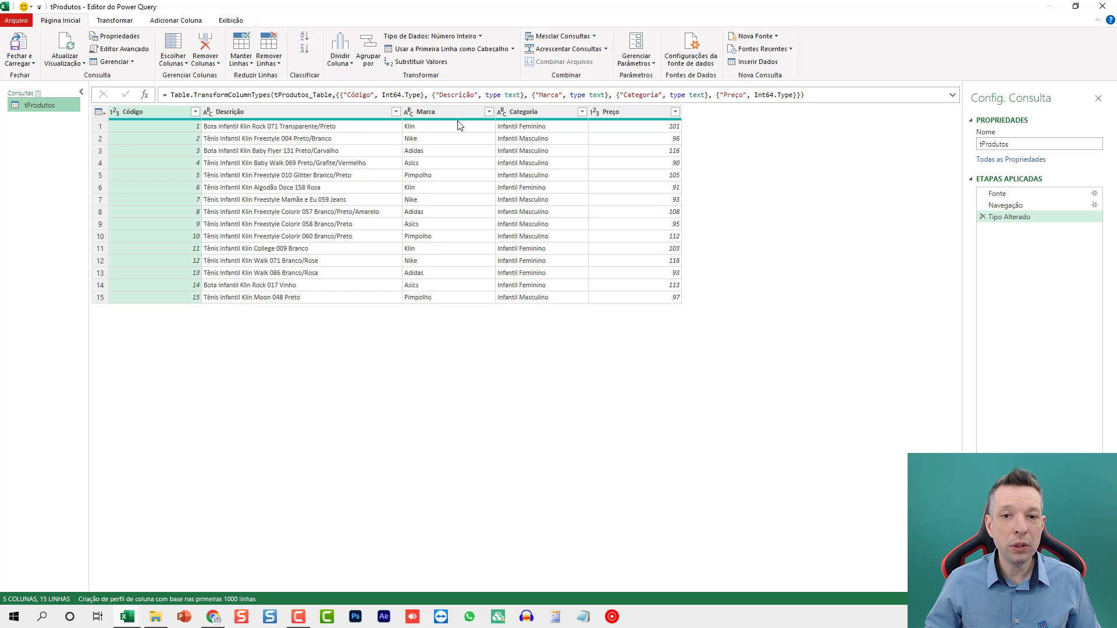
Change the data type of the Preço column in tProdutos to Moeda, replacing the existing type conversion.
{"action": "left_click", "coordinate": [625, 116]}
{"action": "left_click", "coordinate": [592, 111]}
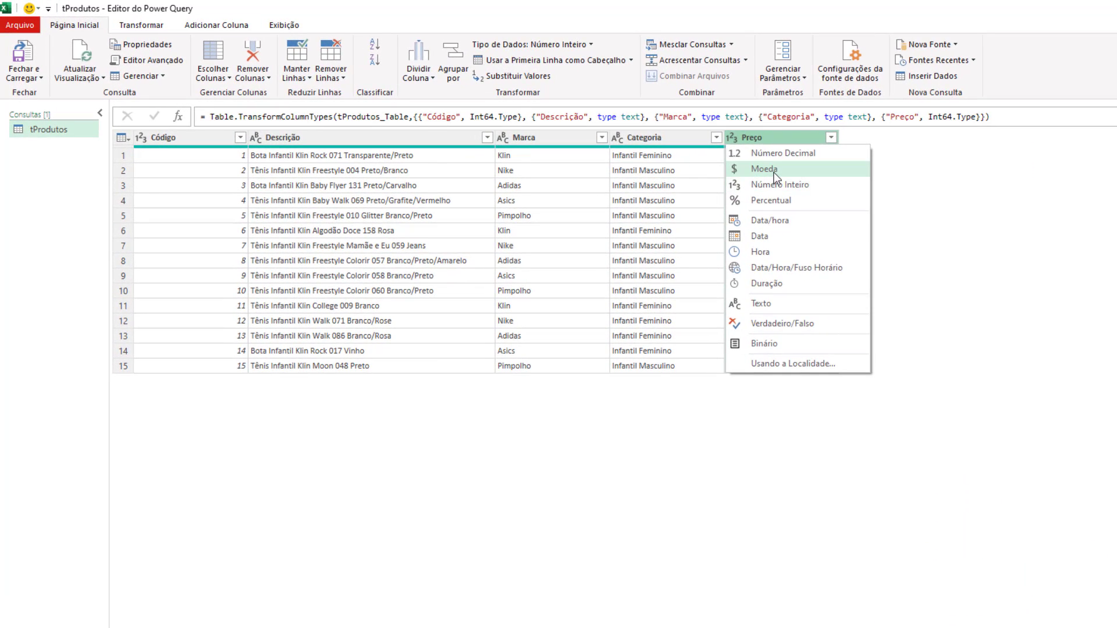
{"action": "left_click", "coordinate": [774, 170]}
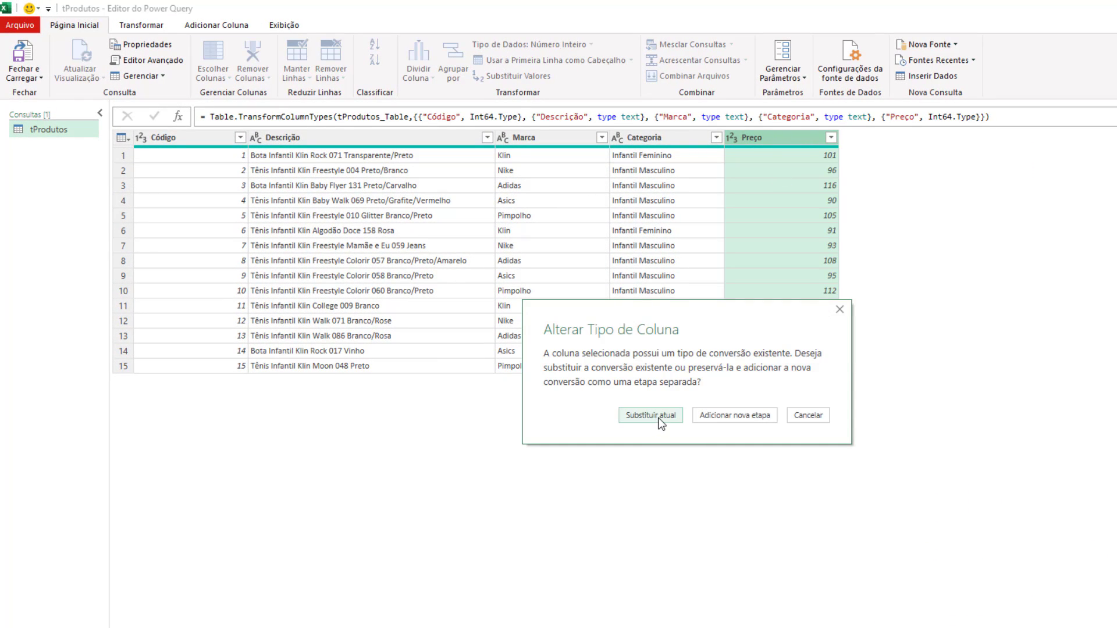
{"action": "left_click", "coordinate": [658, 417]}
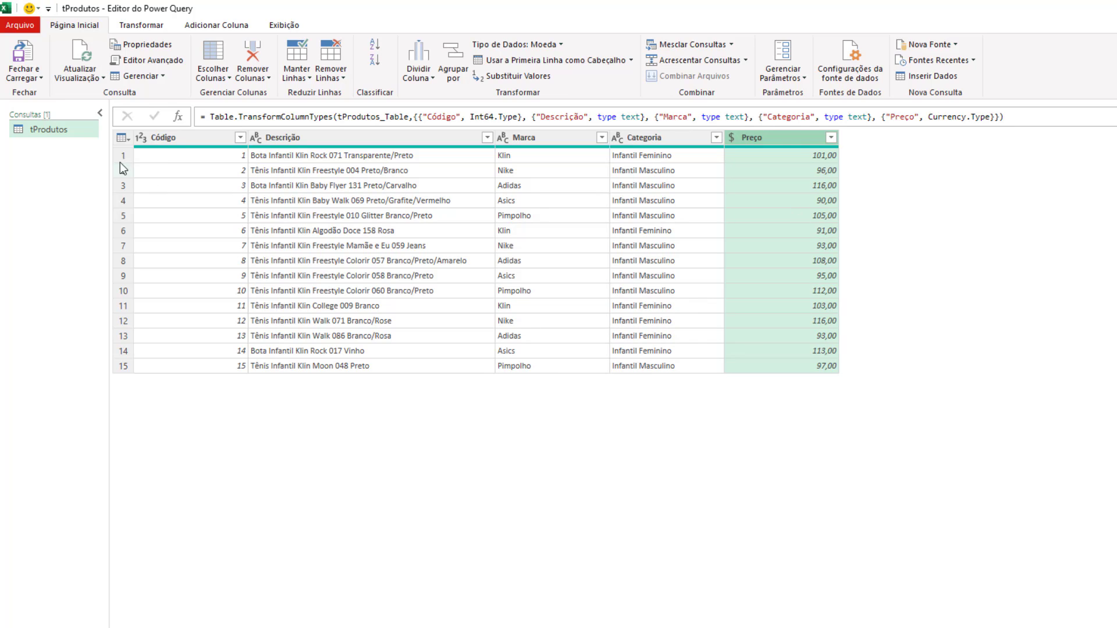
Close the query editor and load tProdutos as a connection only, adding the data to the Data Model.
{"action": "left_click", "coordinate": [24, 77]}
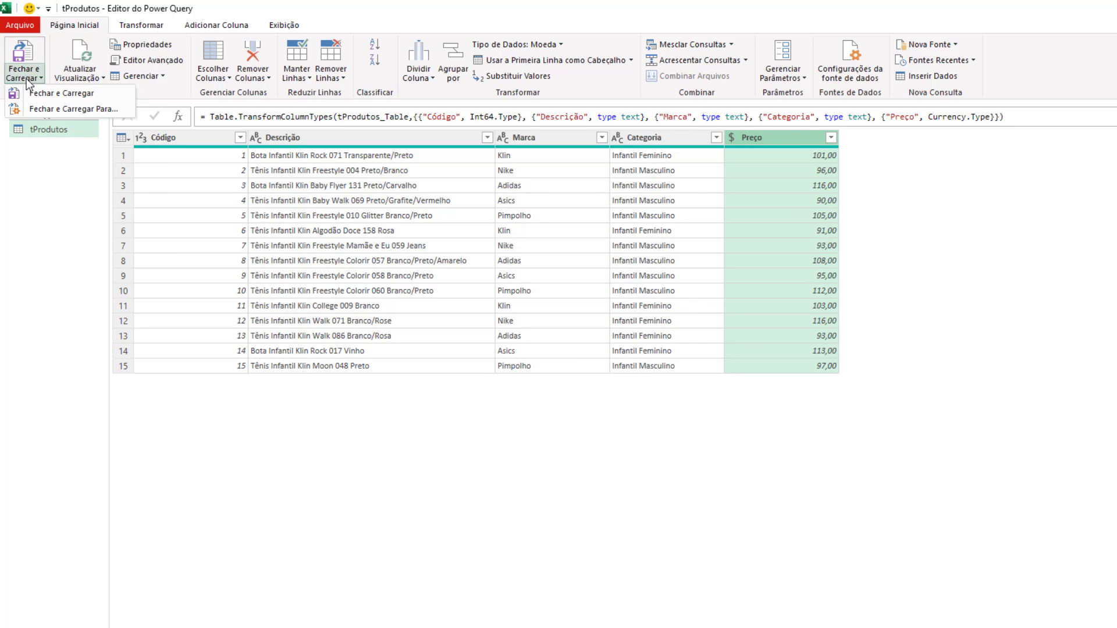
{"action": "left_click", "coordinate": [38, 108]}
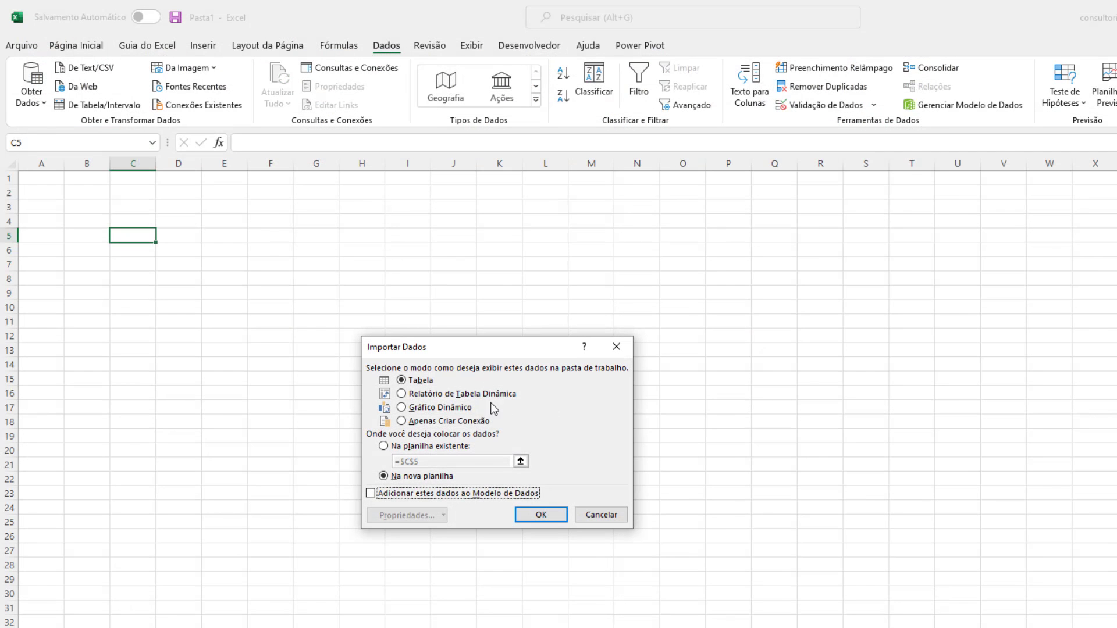
{"action": "left_click", "coordinate": [411, 423]}
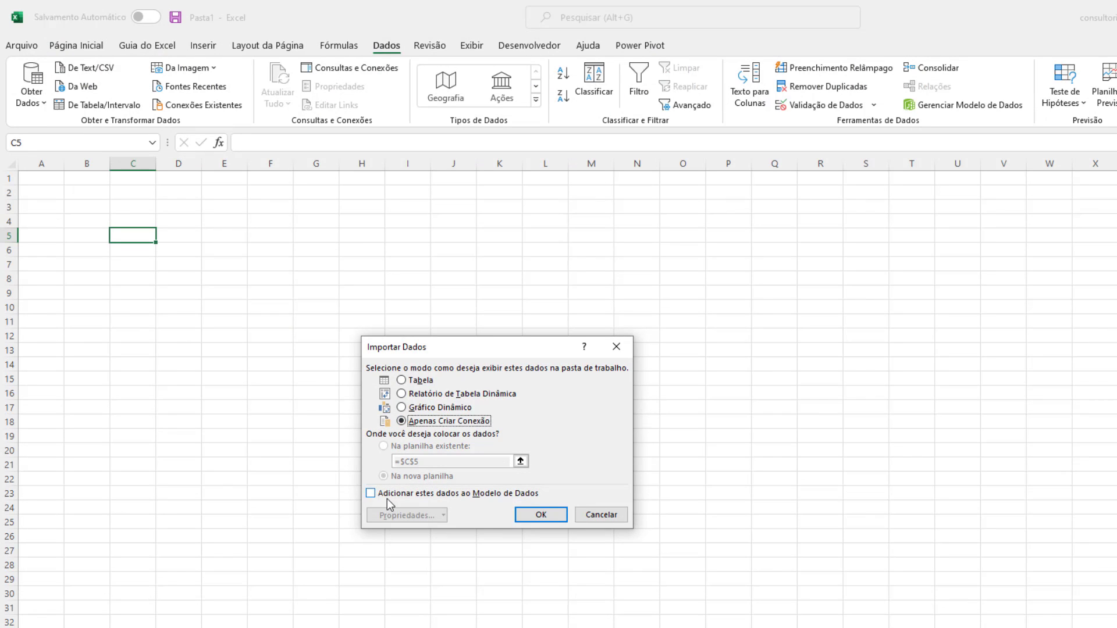
{"action": "left_click", "coordinate": [370, 494]}
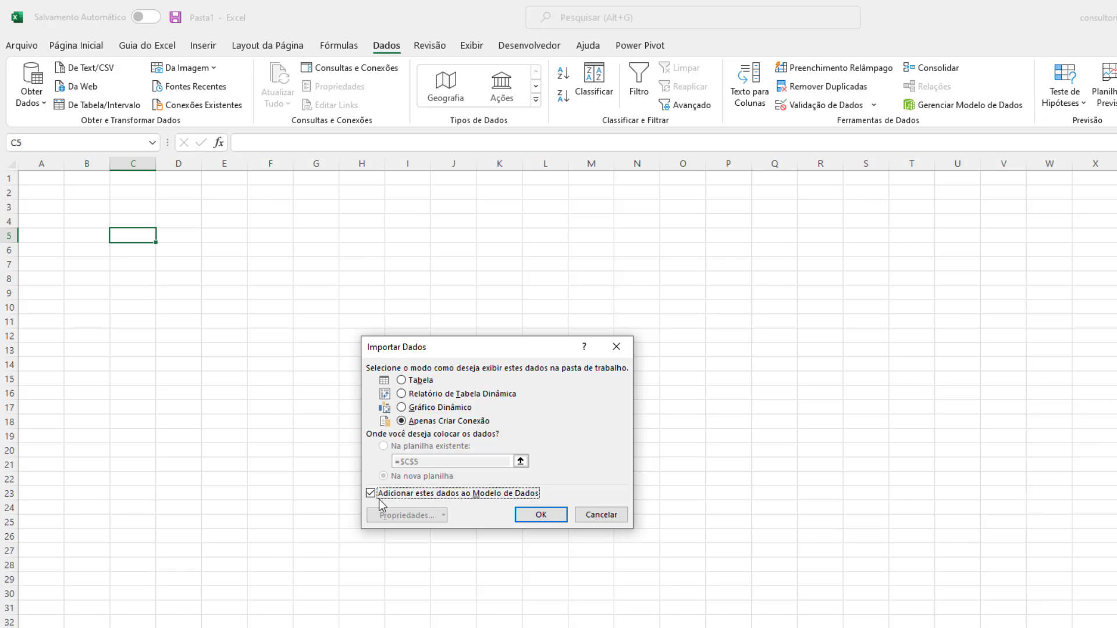
{"action": "left_click", "coordinate": [531, 516]}
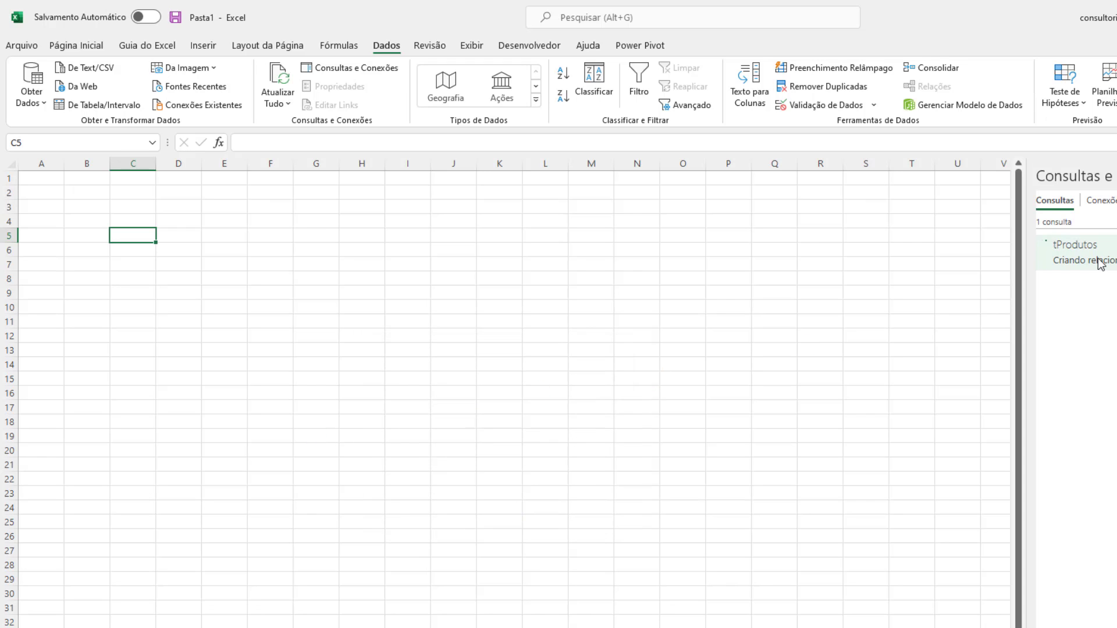
{"action": "mouse_move", "coordinate": [1113, 271]}
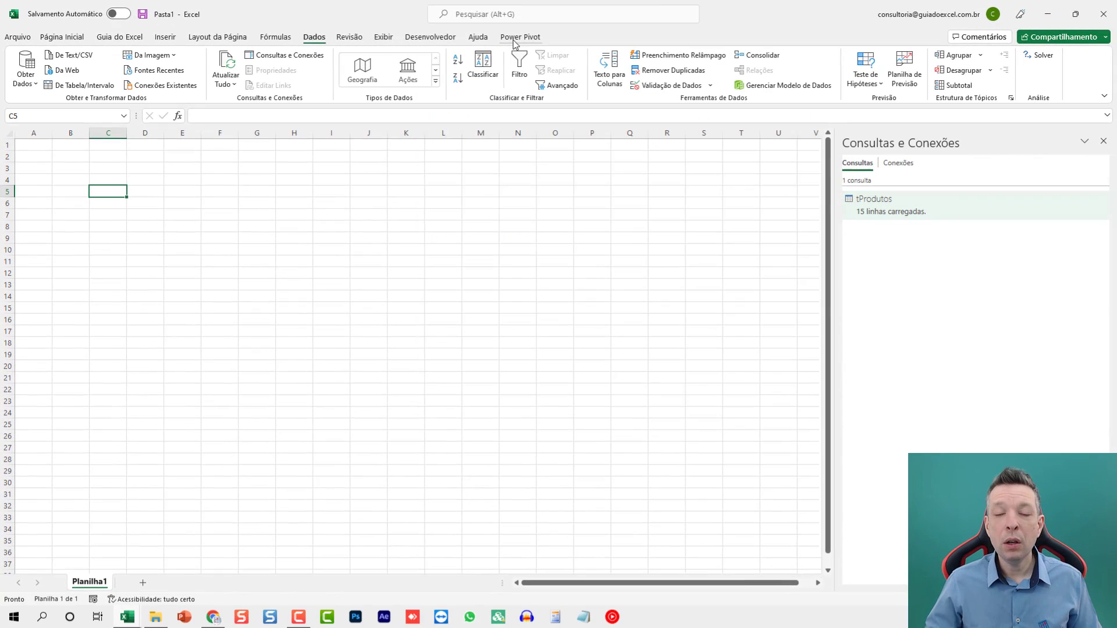
Open the Data Model in the Power Pivot window, examine the tProdutos table, and close the window.
{"action": "left_click", "coordinate": [519, 37]}
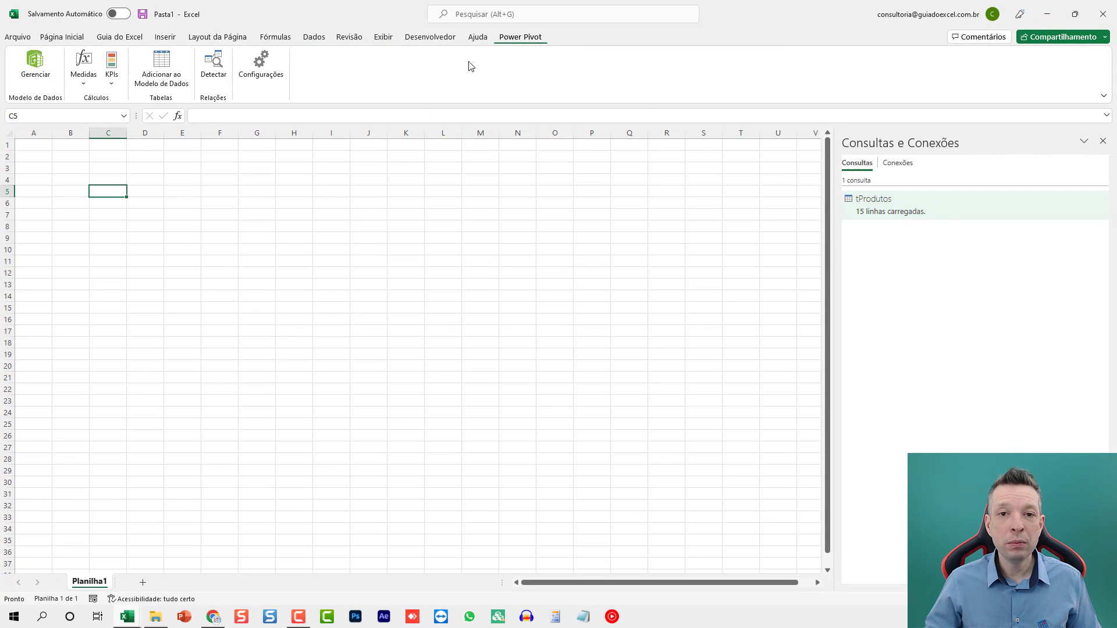
{"action": "left_click", "coordinate": [29, 69]}
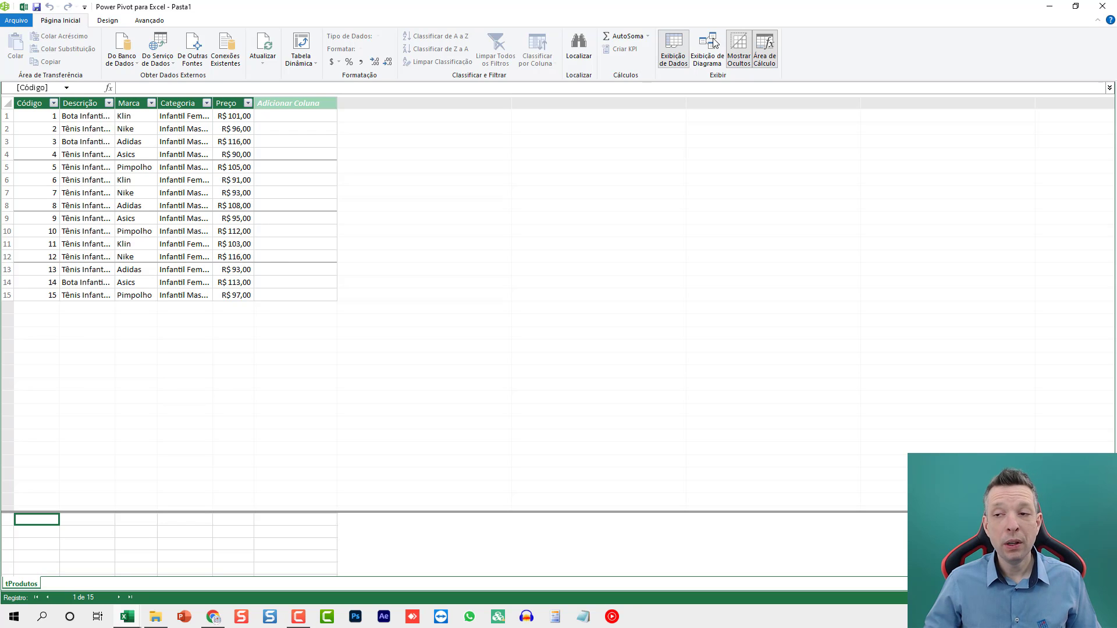
{"action": "left_click", "coordinate": [1102, 8]}
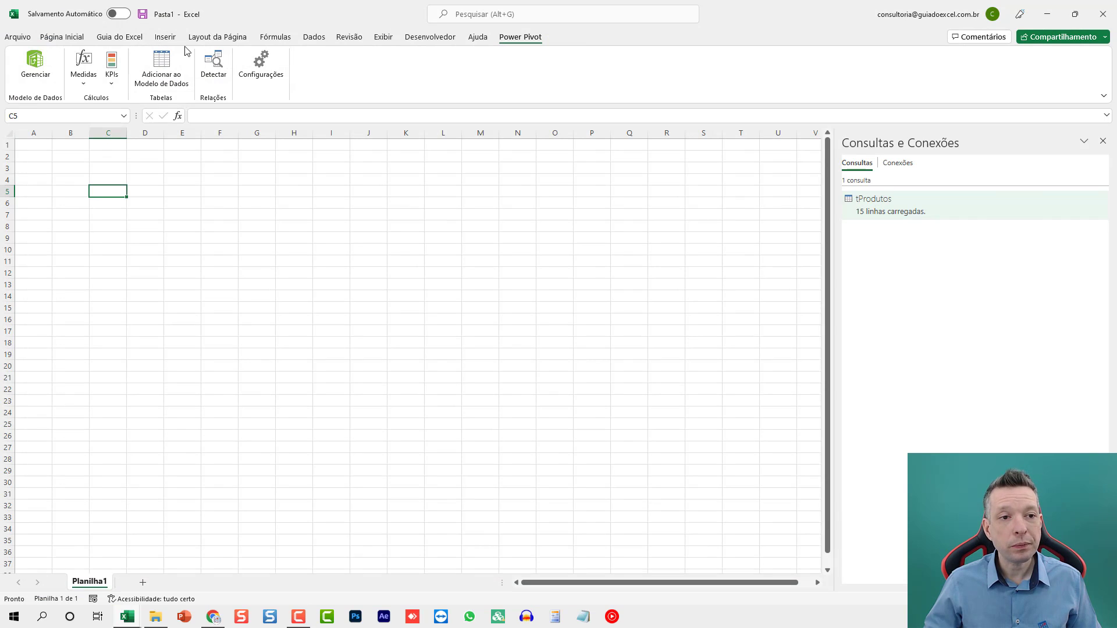
Import the tFaturamento table from the workbook Vendas.xlsx and open it in the Power Query editor.
{"action": "left_click", "coordinate": [313, 36]}
{"action": "left_click", "coordinate": [26, 76]}
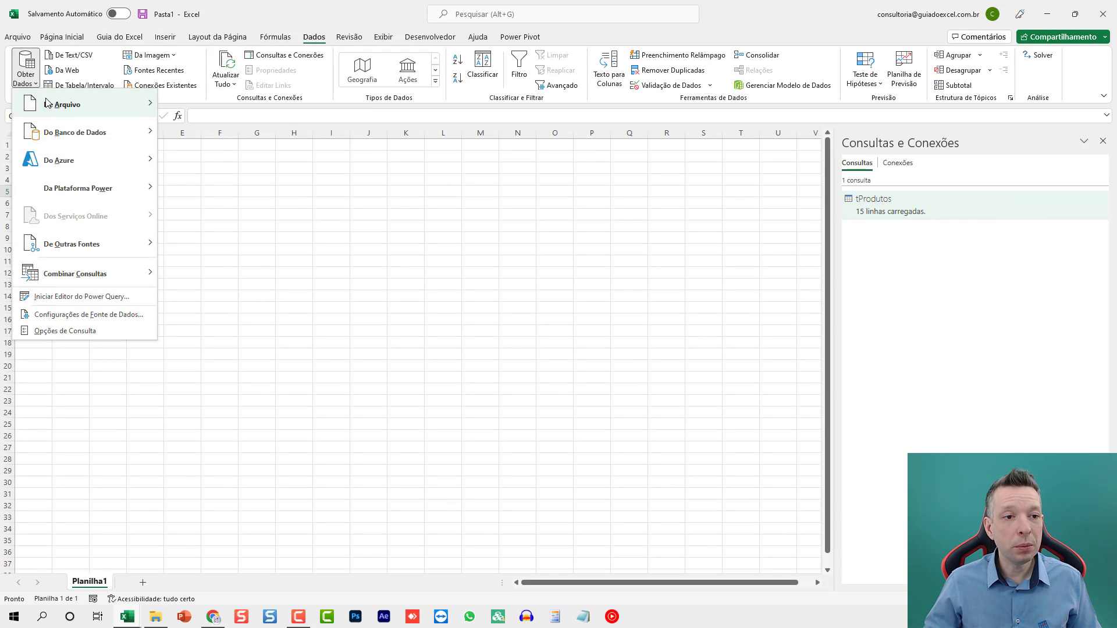
{"action": "mouse_move", "coordinate": [105, 103]}
{"action": "left_click", "coordinate": [198, 105]}
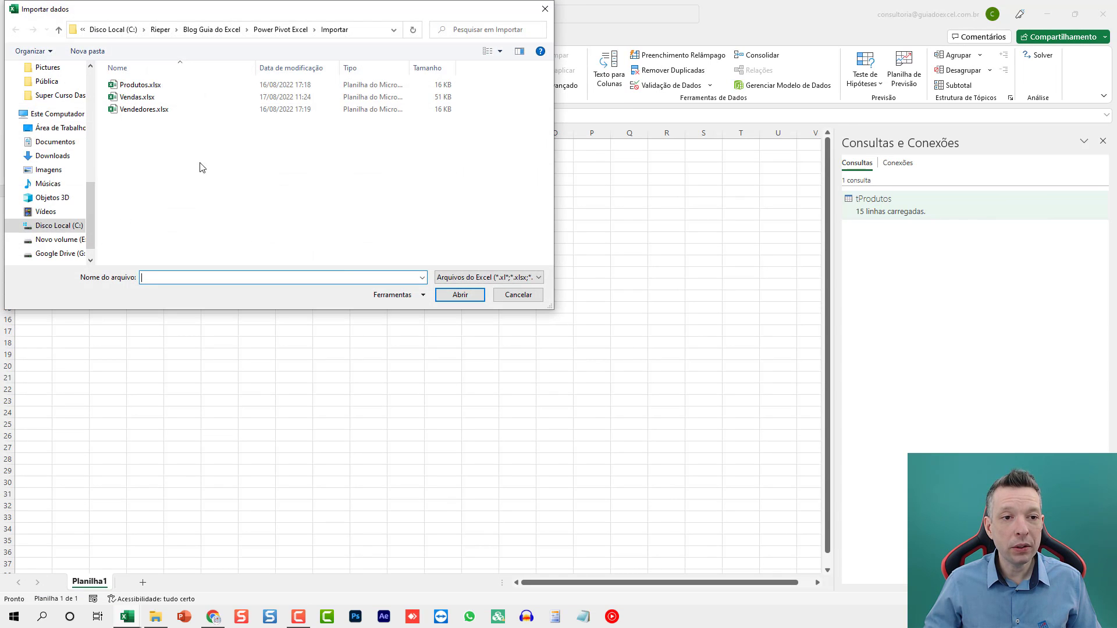
{"action": "double_click", "coordinate": [142, 96]}
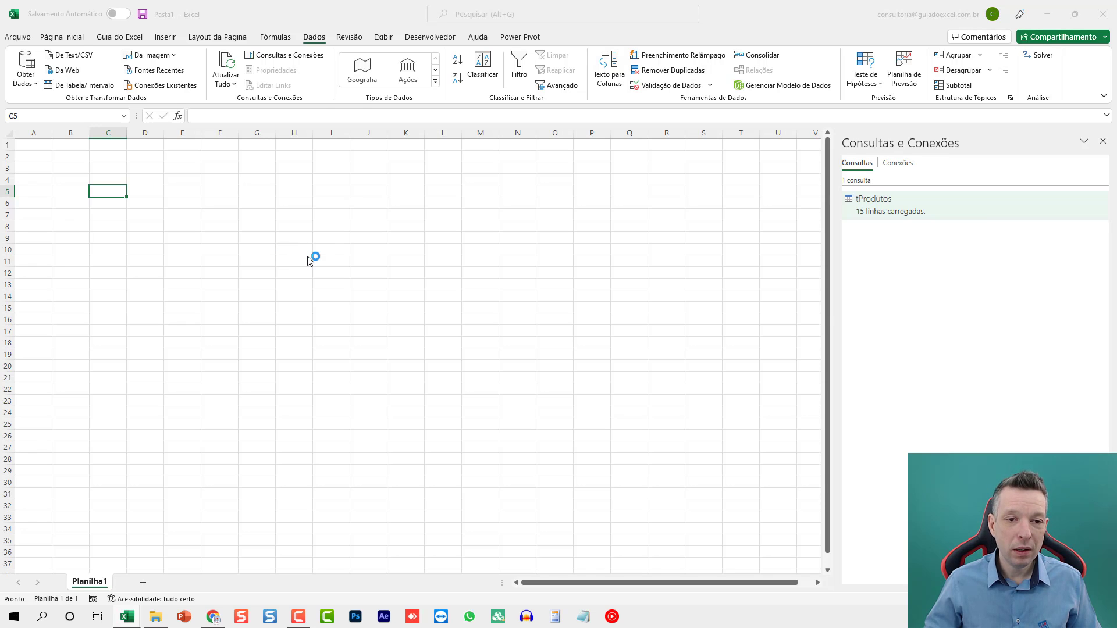
{"action": "left_click", "coordinate": [361, 213]}
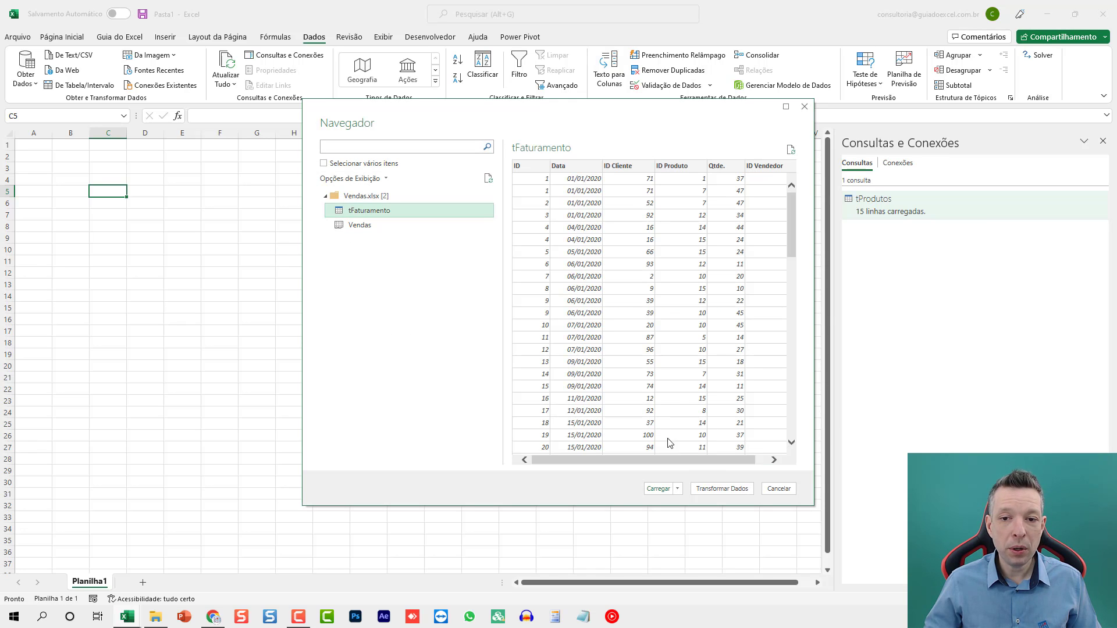
{"action": "left_click", "coordinate": [719, 490]}
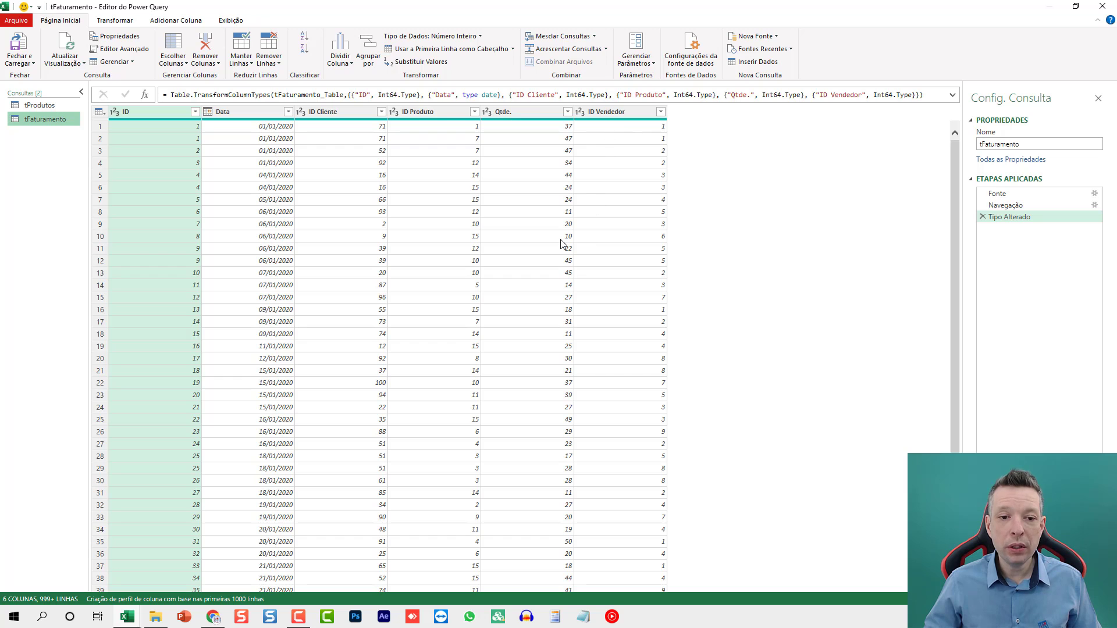
Close the query editor and load tFaturamento as a connection only, adding the data to the Data Model.
{"action": "left_click", "coordinate": [20, 63]}
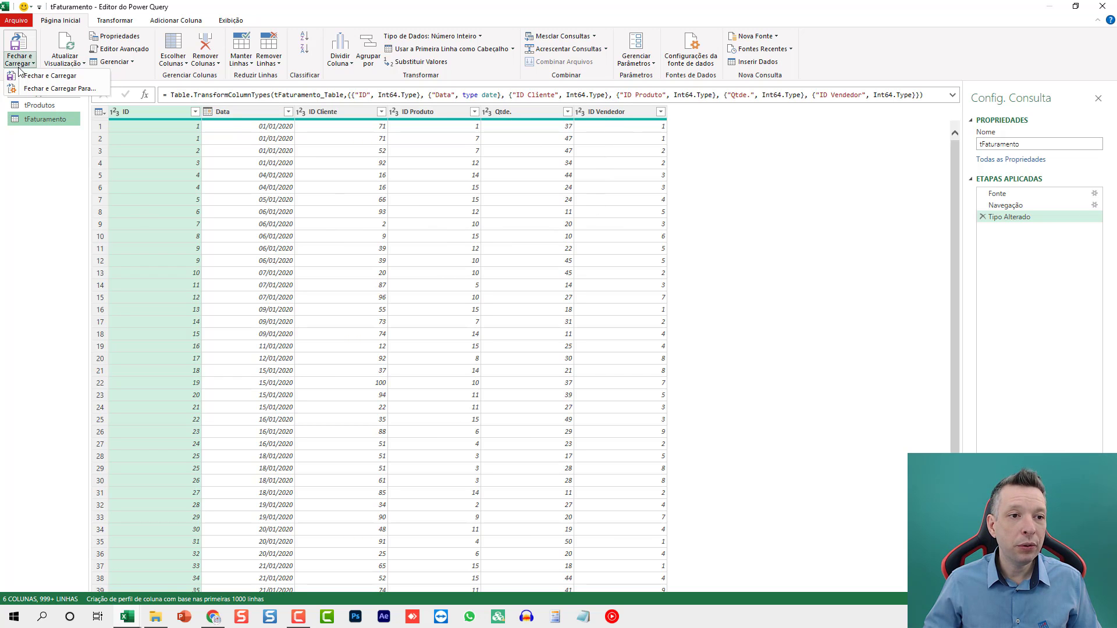
{"action": "left_click", "coordinate": [24, 90]}
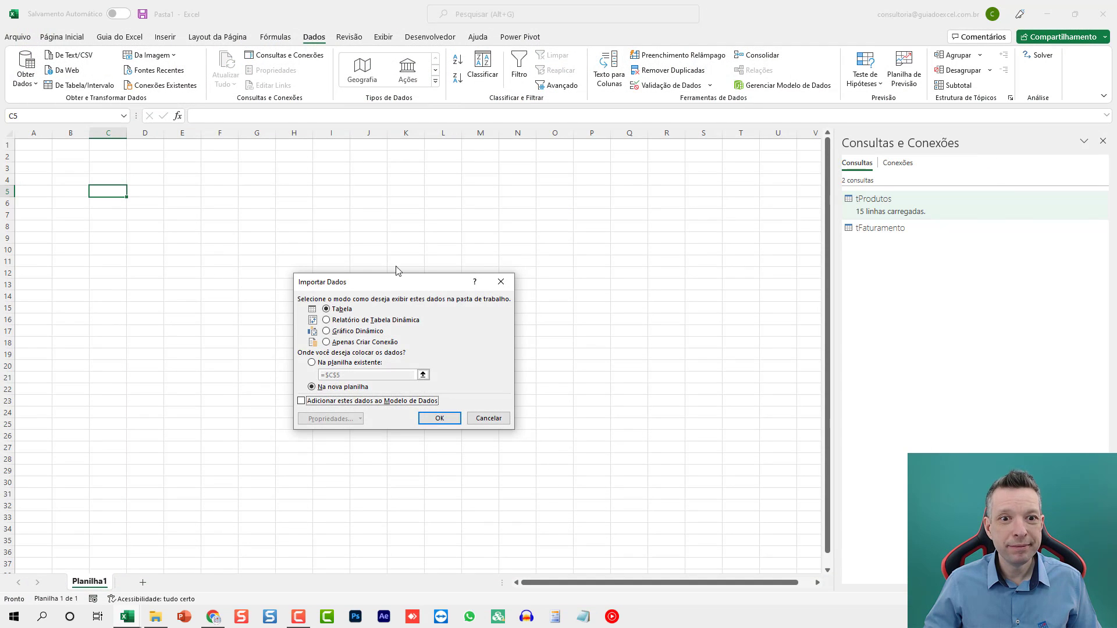
{"action": "left_click", "coordinate": [343, 343]}
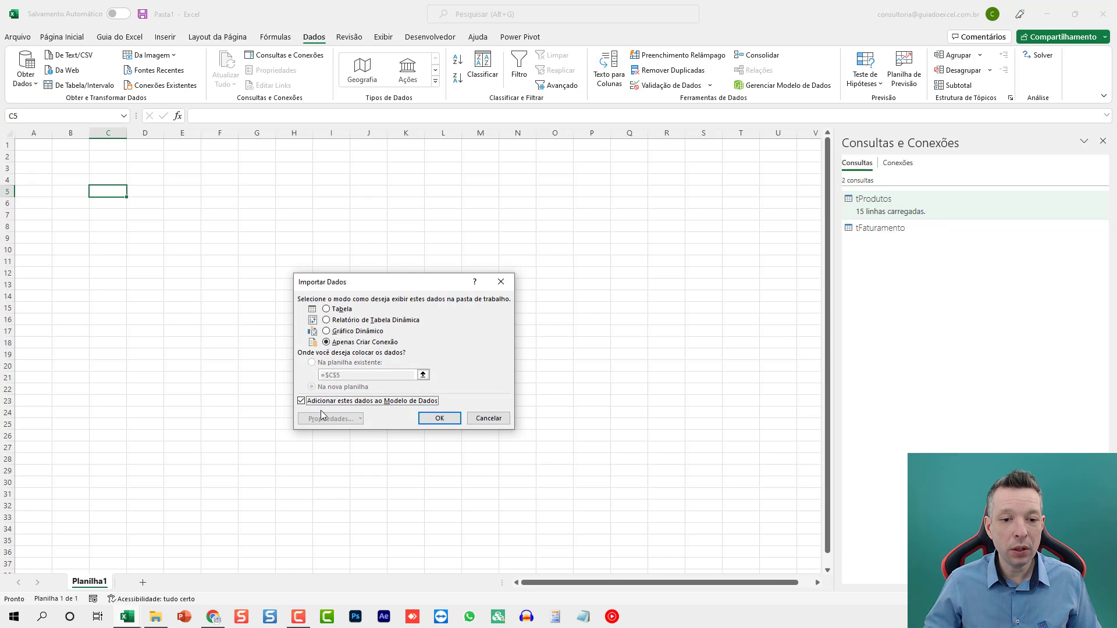
{"action": "left_click", "coordinate": [440, 420]}
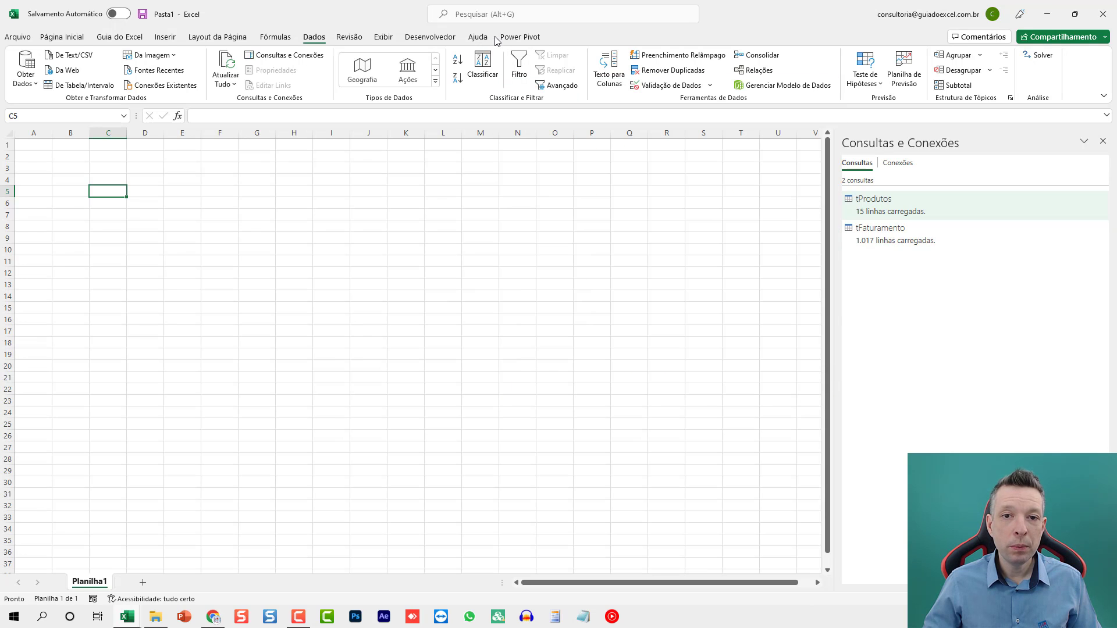
Open the Data Model in the Power Pivot window, examine the tFaturamento table, and close the window.
{"action": "left_click", "coordinate": [514, 38]}
{"action": "left_click", "coordinate": [34, 68]}
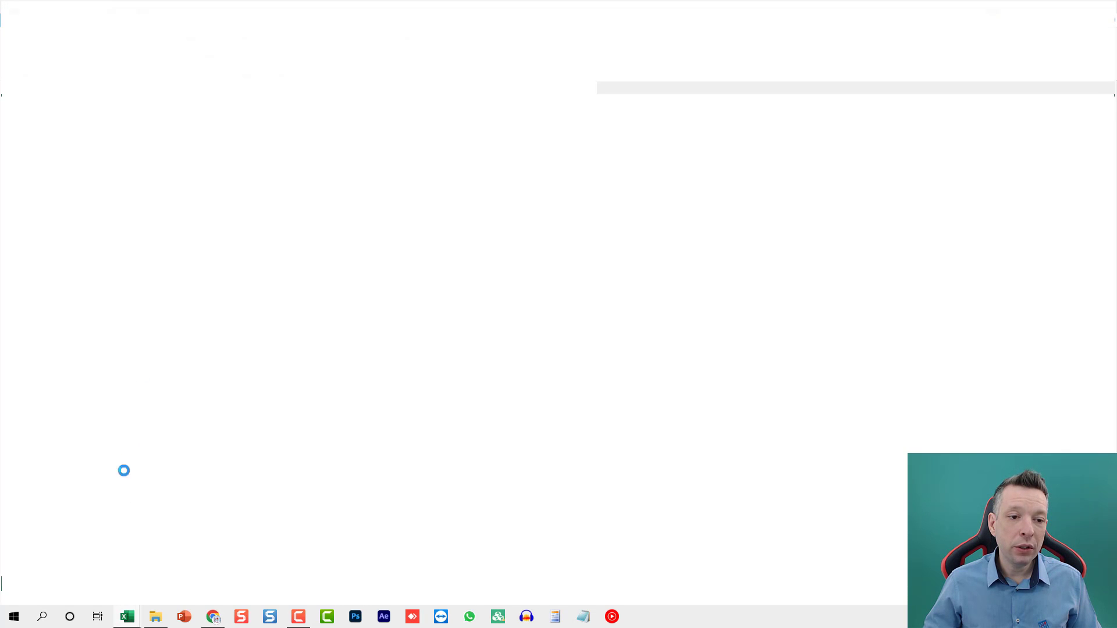
{"action": "left_click", "coordinate": [68, 583]}
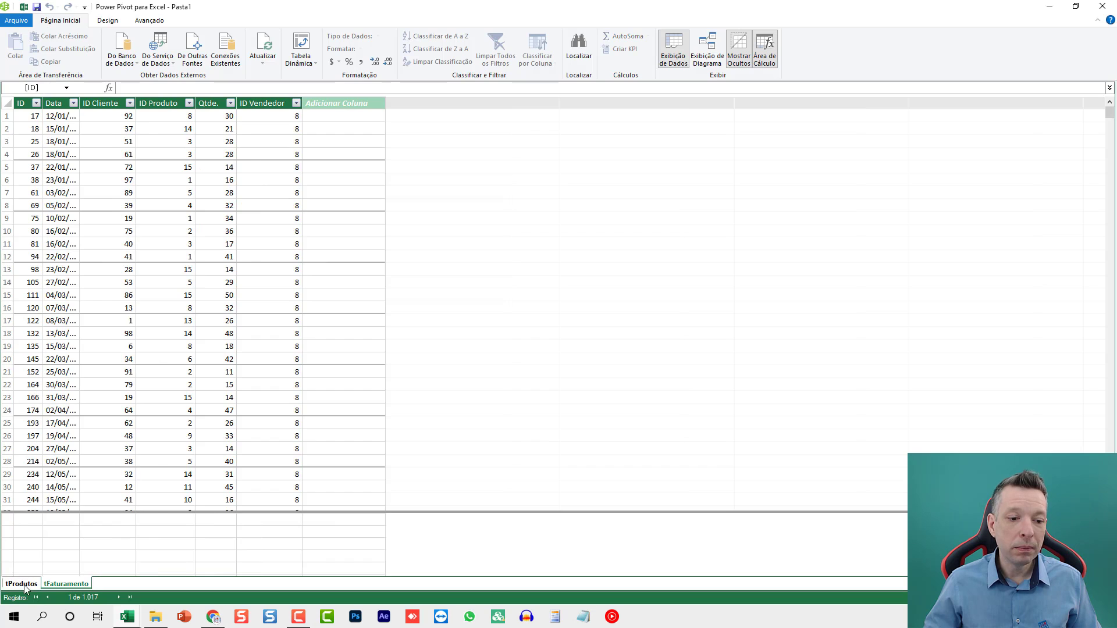
{"action": "left_click", "coordinate": [1112, 7]}
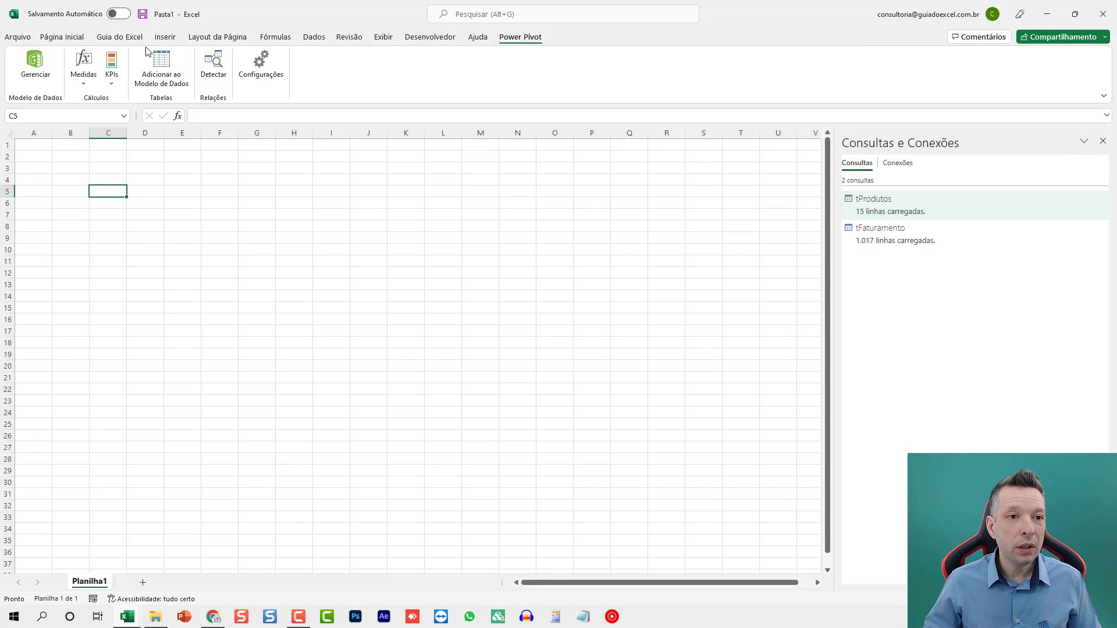
Import the tVendedor table from the workbook Vendedores.xlsx and open it in the Power Query editor.
{"action": "left_click", "coordinate": [314, 36]}
{"action": "left_click", "coordinate": [23, 83]}
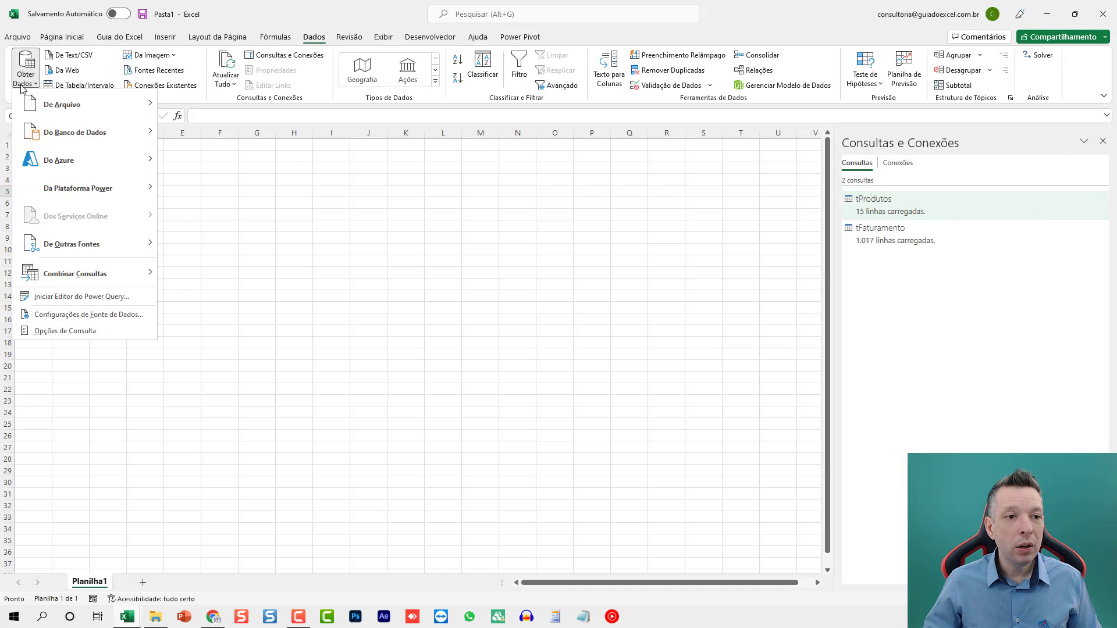
{"action": "mouse_move", "coordinate": [87, 105]}
{"action": "left_click", "coordinate": [224, 113]}
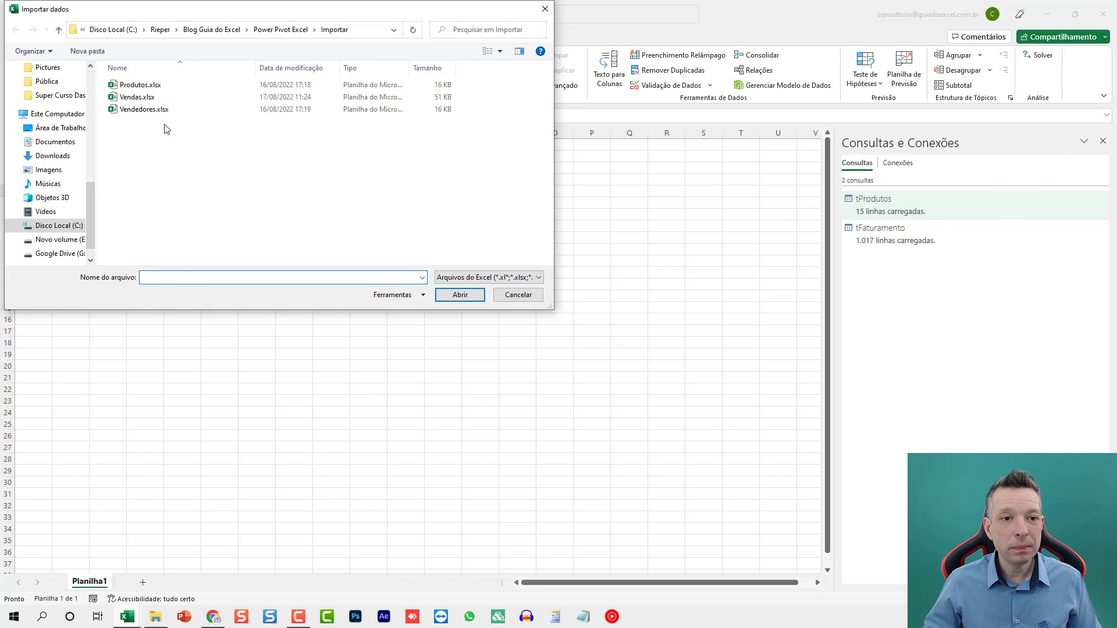
{"action": "double_click", "coordinate": [146, 110]}
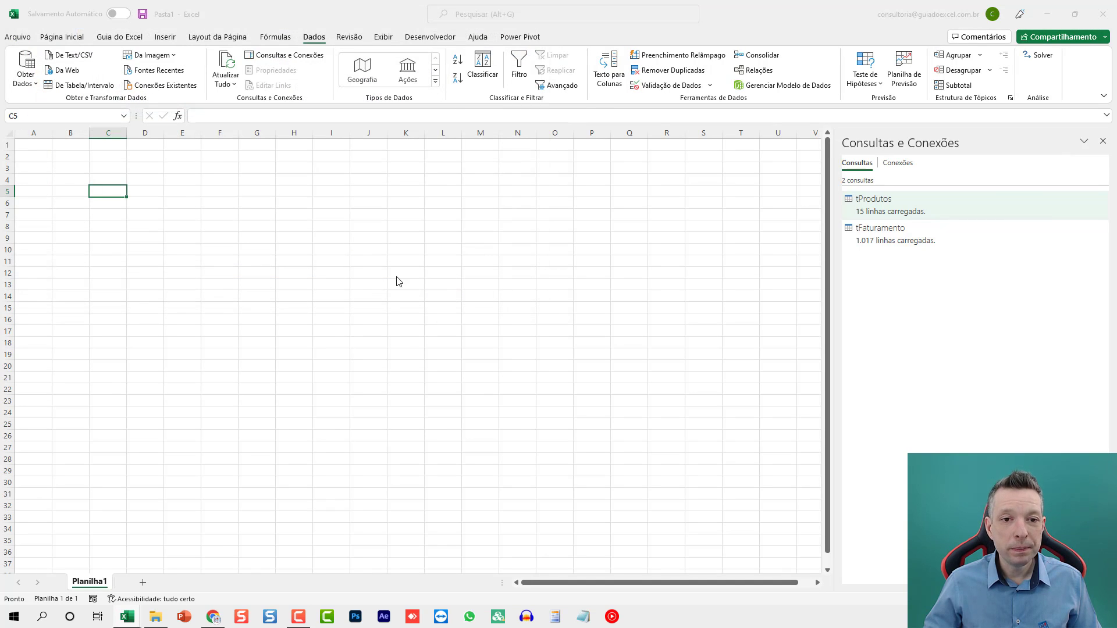
{"action": "left_click", "coordinate": [364, 210]}
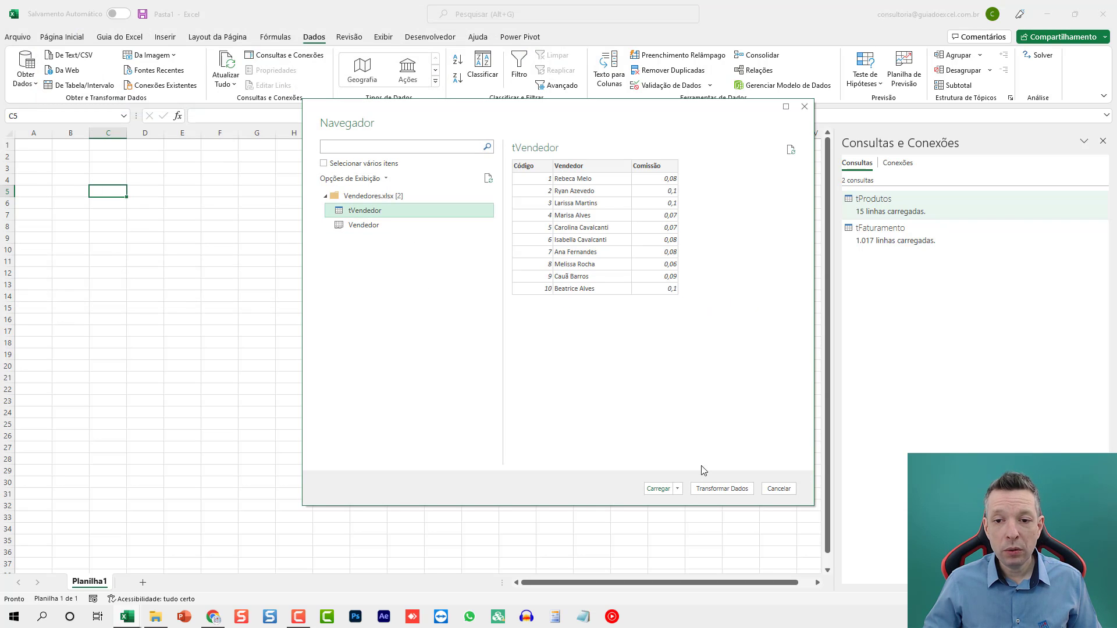
{"action": "left_click", "coordinate": [721, 488]}
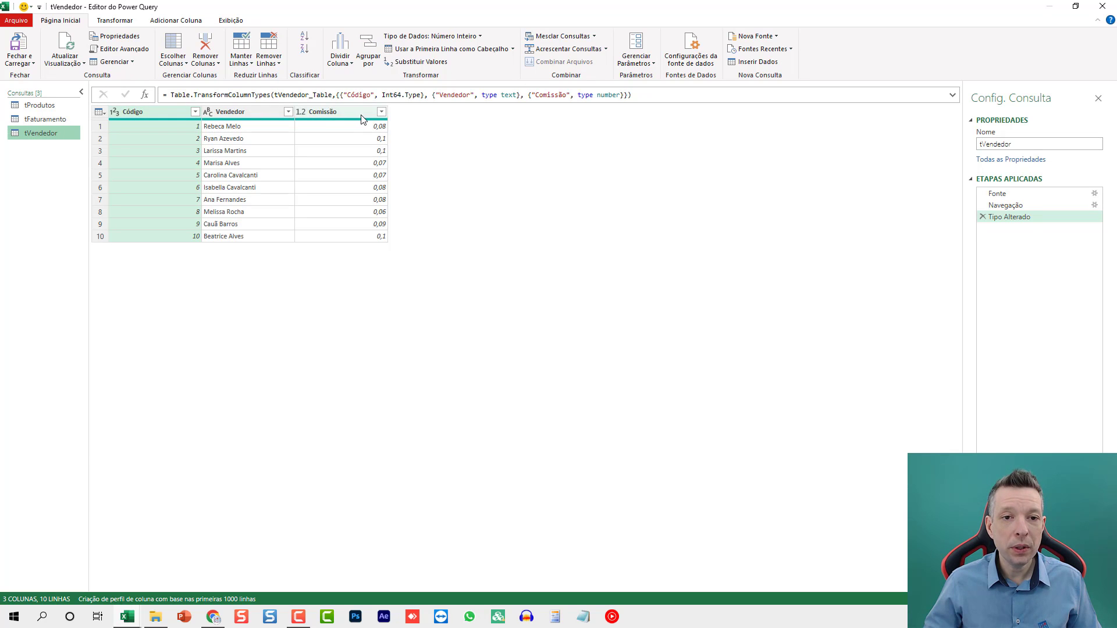
Set the Comissão column's data type to Percentual, replacing the existing type conversion.
{"action": "left_click", "coordinate": [335, 111]}
{"action": "left_click", "coordinate": [301, 112]}
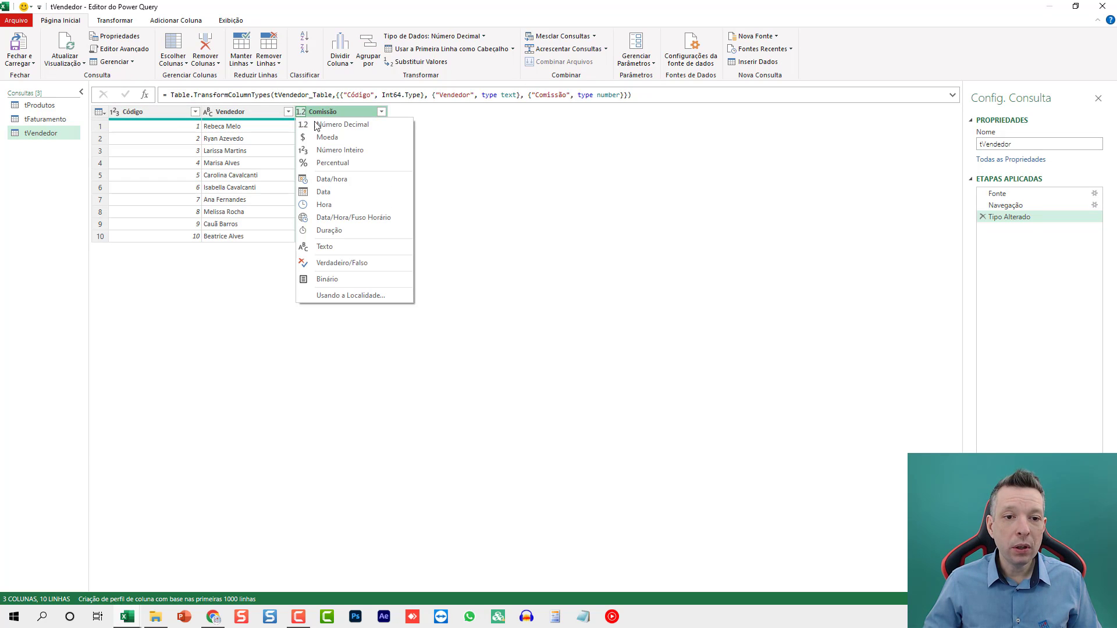
{"action": "left_click", "coordinate": [328, 163]}
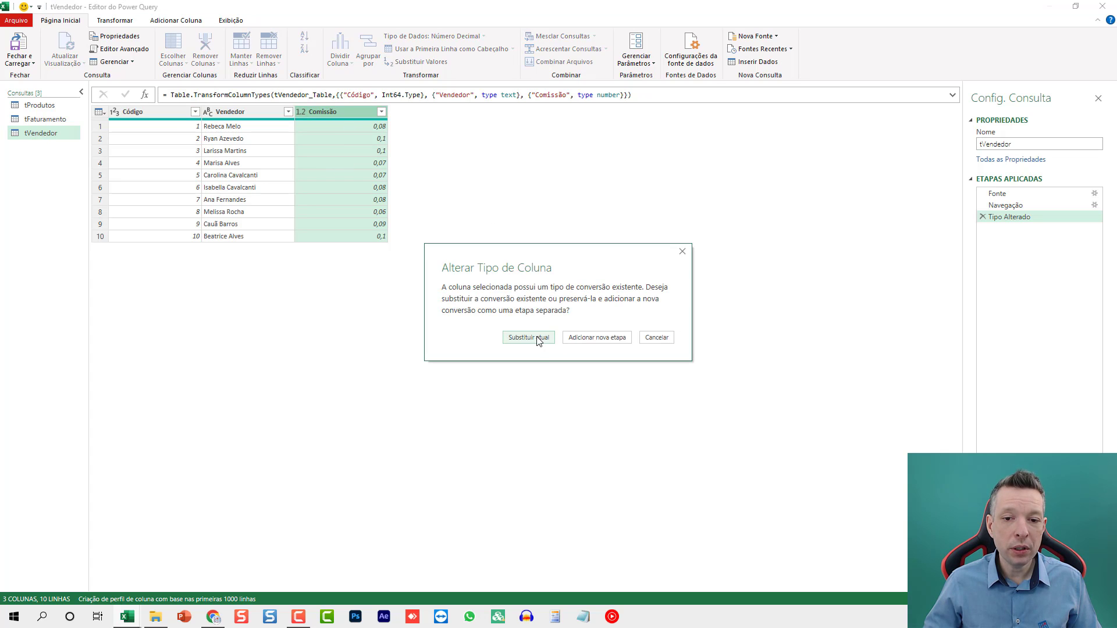
{"action": "left_click", "coordinate": [536, 338]}
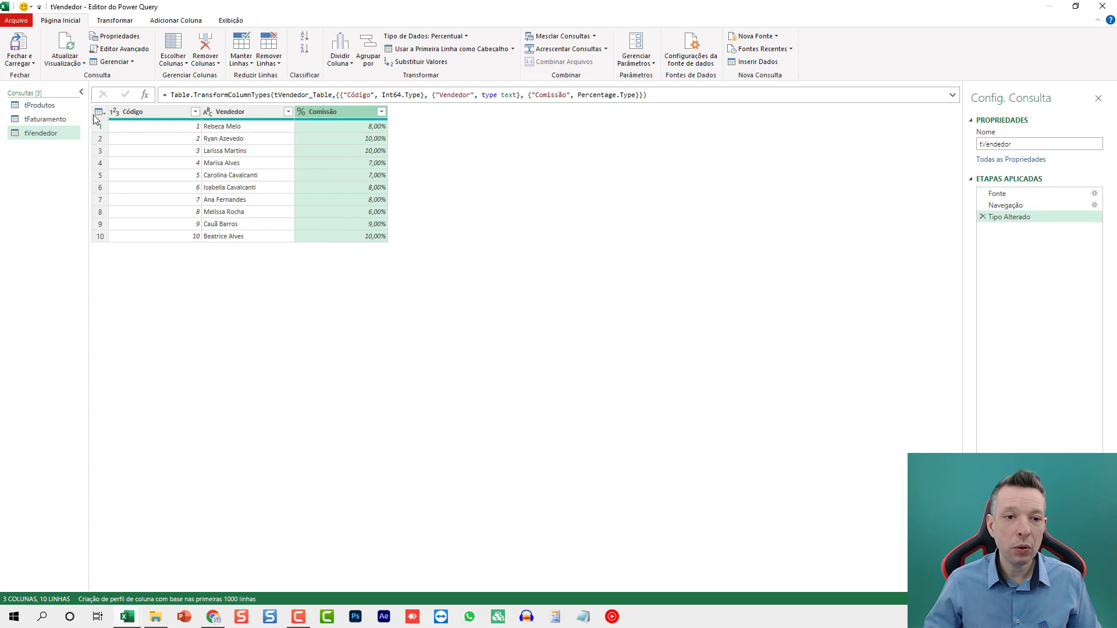
Close the query editor and load tVendedor as a connection only, adding the data to the Data Model.
{"action": "left_click", "coordinate": [19, 62]}
{"action": "left_click", "coordinate": [45, 93]}
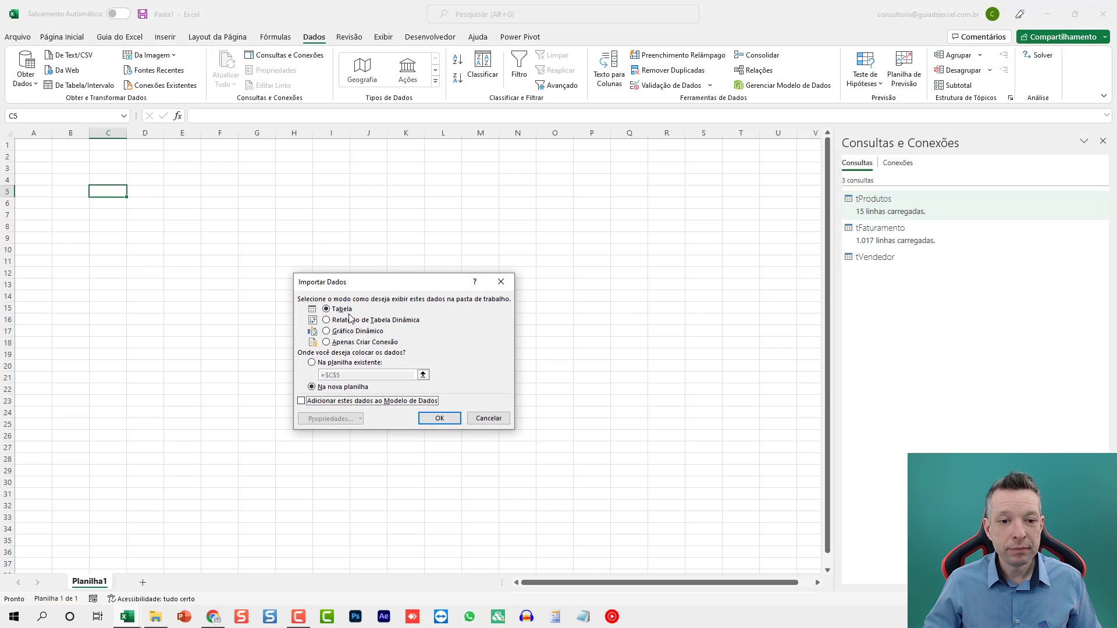
{"action": "left_click", "coordinate": [343, 343]}
{"action": "left_click", "coordinate": [319, 401]}
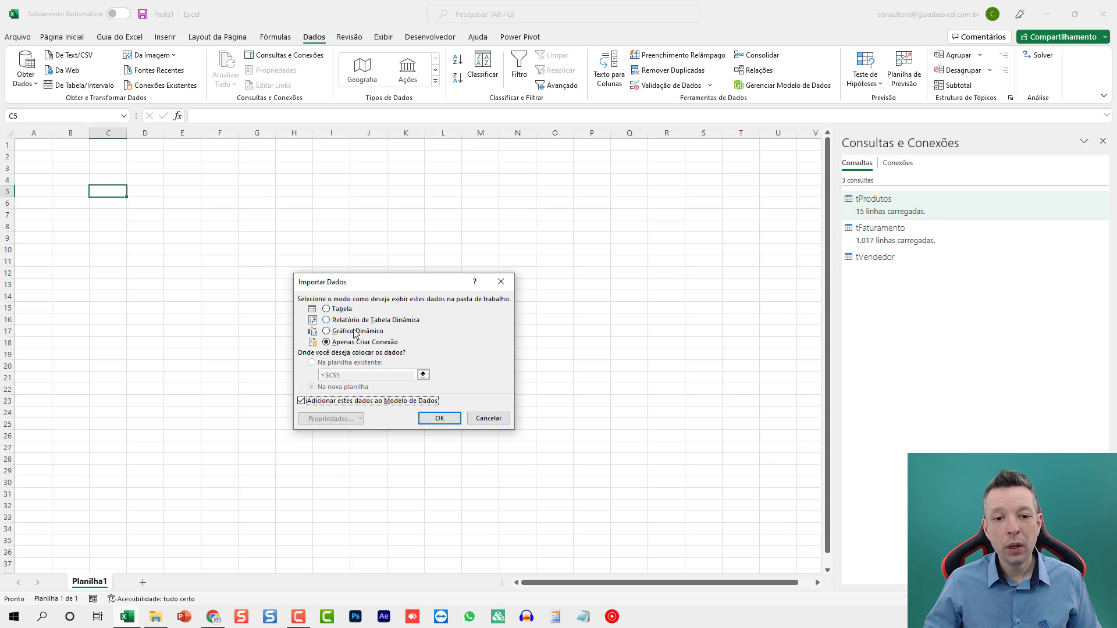
{"action": "left_click", "coordinate": [459, 421]}
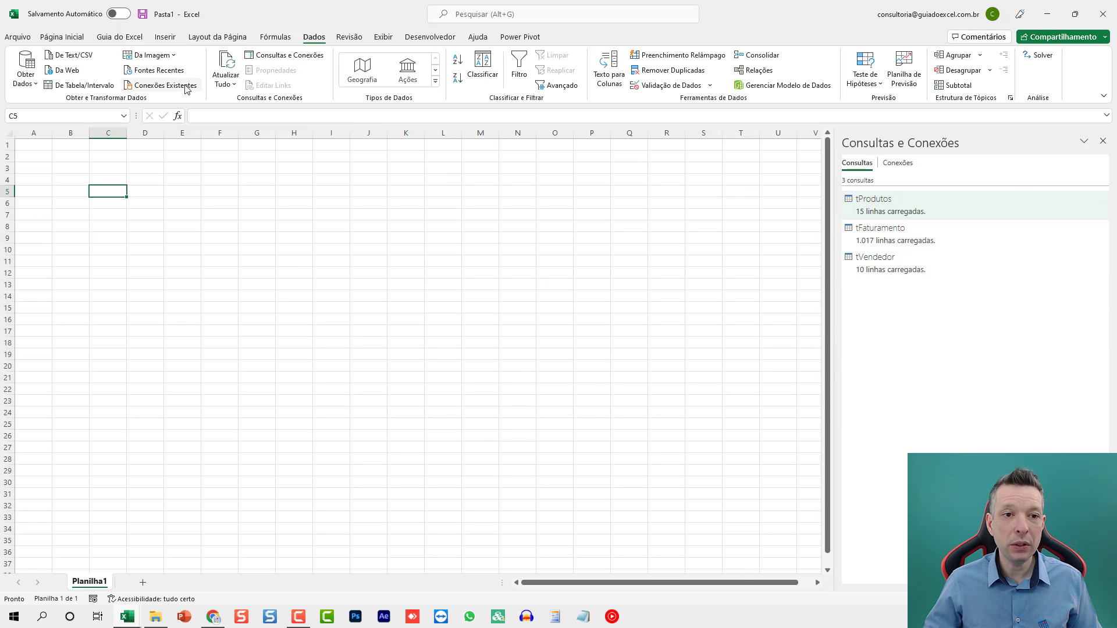
Refresh all queries and open the Data Model in the Power Pivot window to review its tables.
{"action": "left_click", "coordinate": [227, 69]}
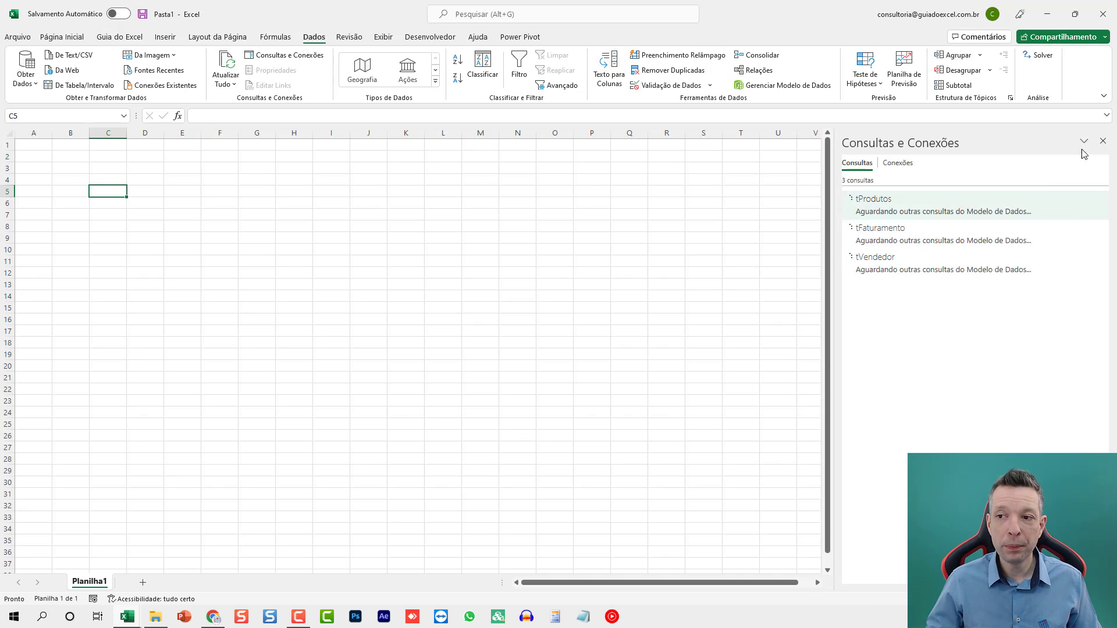
{"action": "left_click", "coordinate": [1102, 141]}
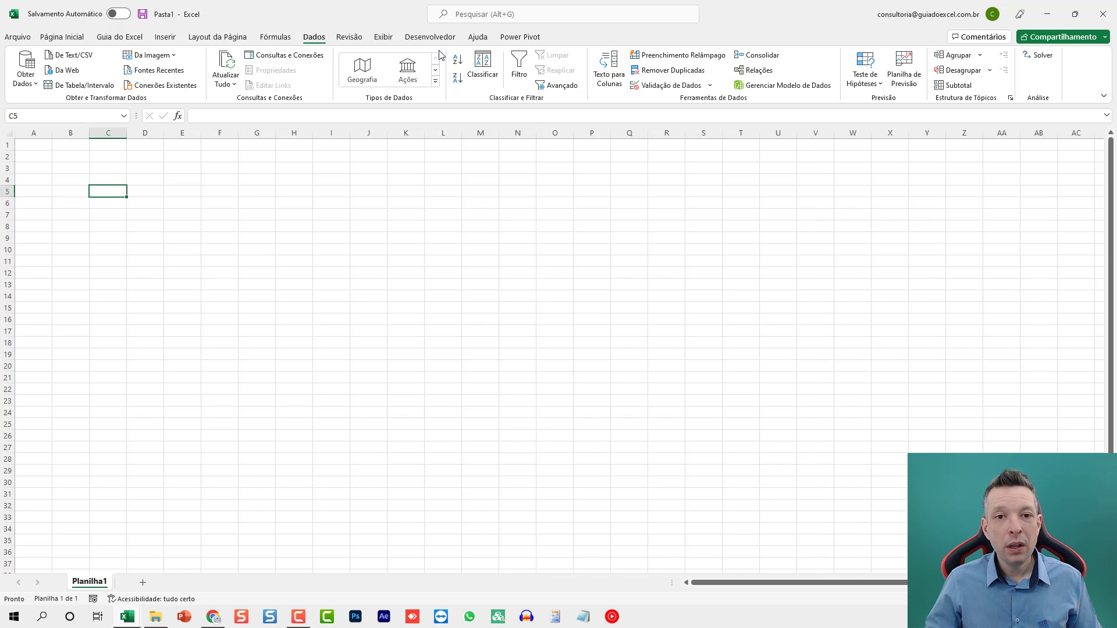
{"action": "left_click", "coordinate": [520, 37]}
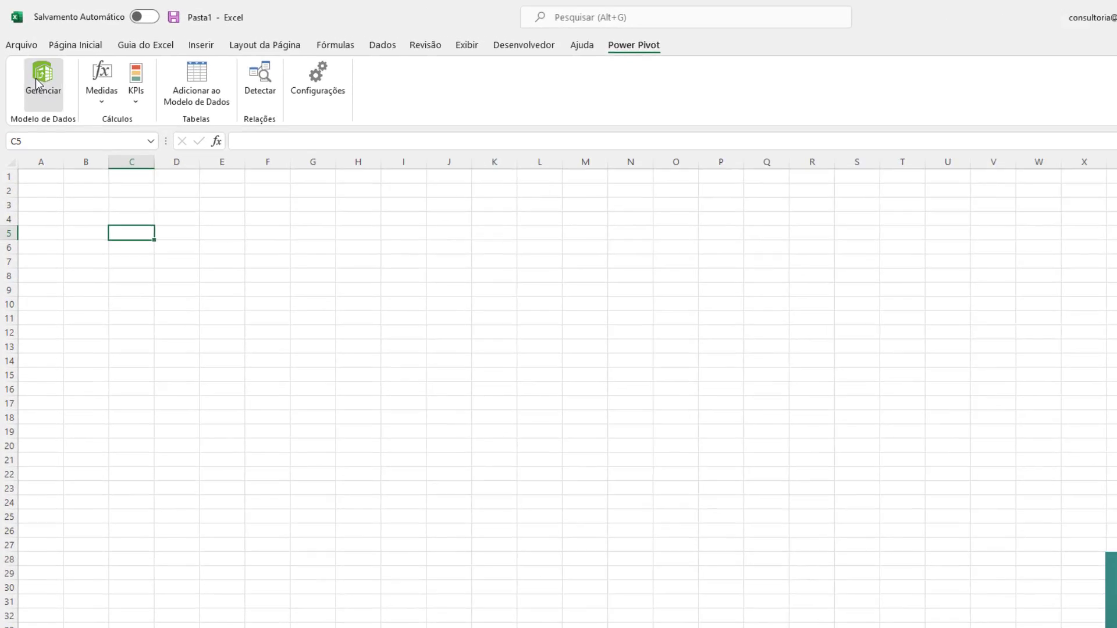
{"action": "left_click", "coordinate": [36, 83]}
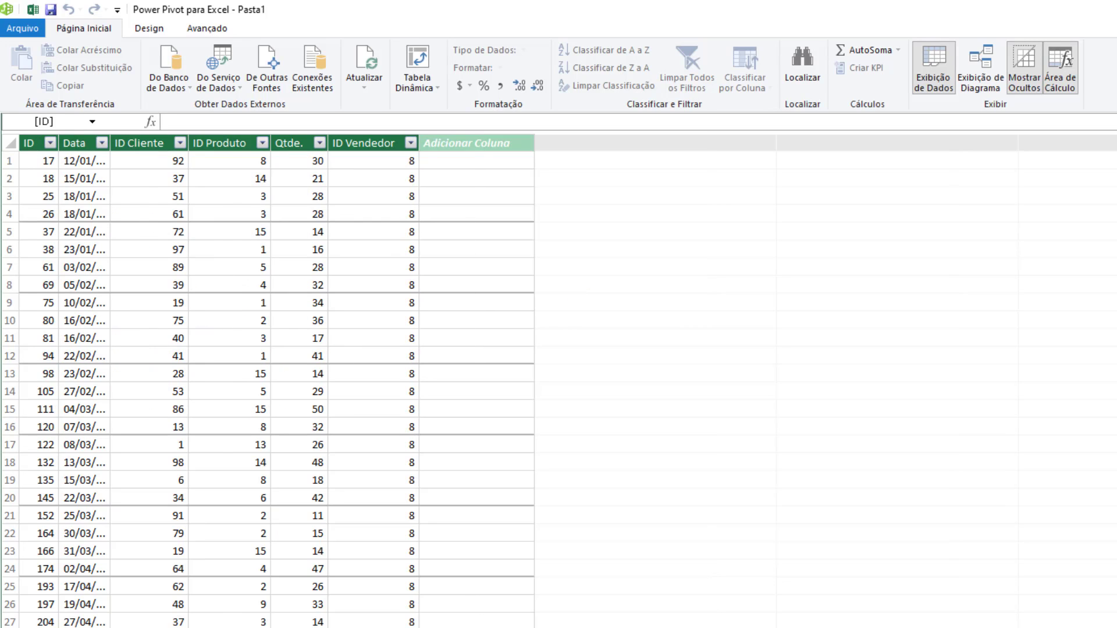
{"action": "key", "text": "ctrl+Page_Down"}
{"action": "key", "text": "ctrl+Page_Up"}
{"action": "key", "text": "ctrl+Page_Up"}
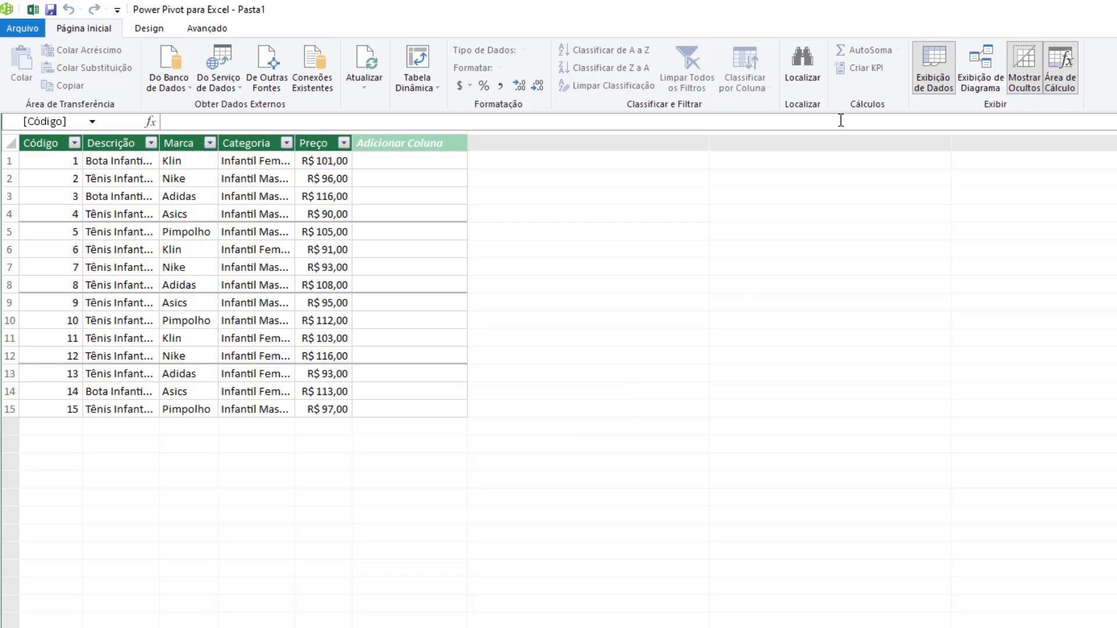
Switch to the diagram view and lengthen the tProdutos, tFaturamento and tVendedor boxes so all their fields fit.
{"action": "left_click", "coordinate": [971, 64]}
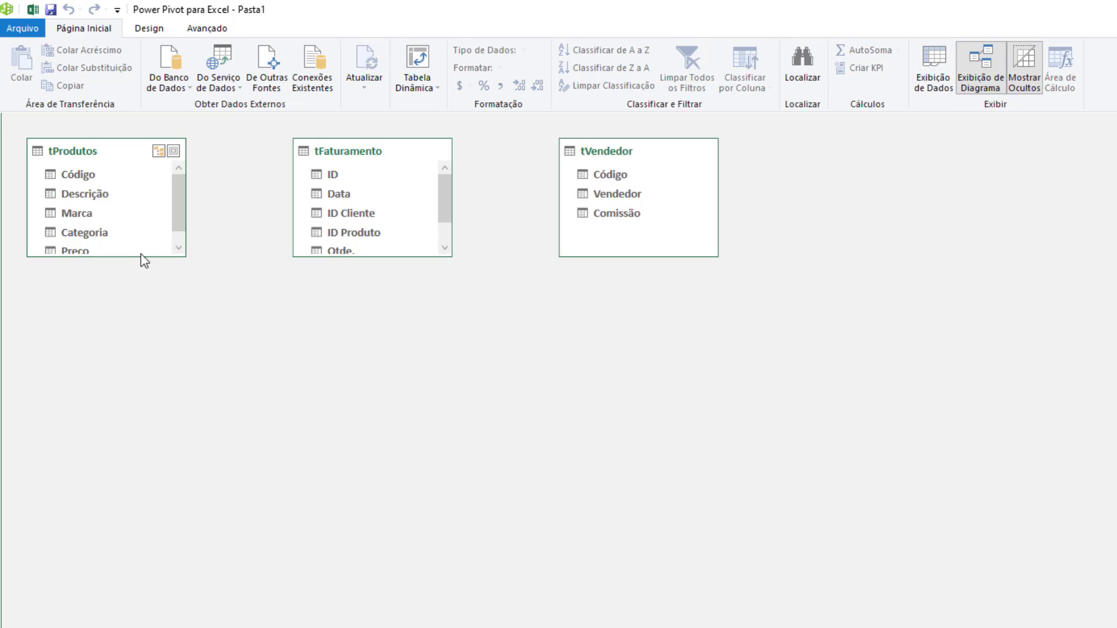
{"action": "left_click_drag", "start_coordinate": [143, 258], "coordinate": [142, 340]}
{"action": "left_click_drag", "start_coordinate": [398, 255], "coordinate": [384, 342]}
{"action": "left_click", "coordinate": [680, 230]}
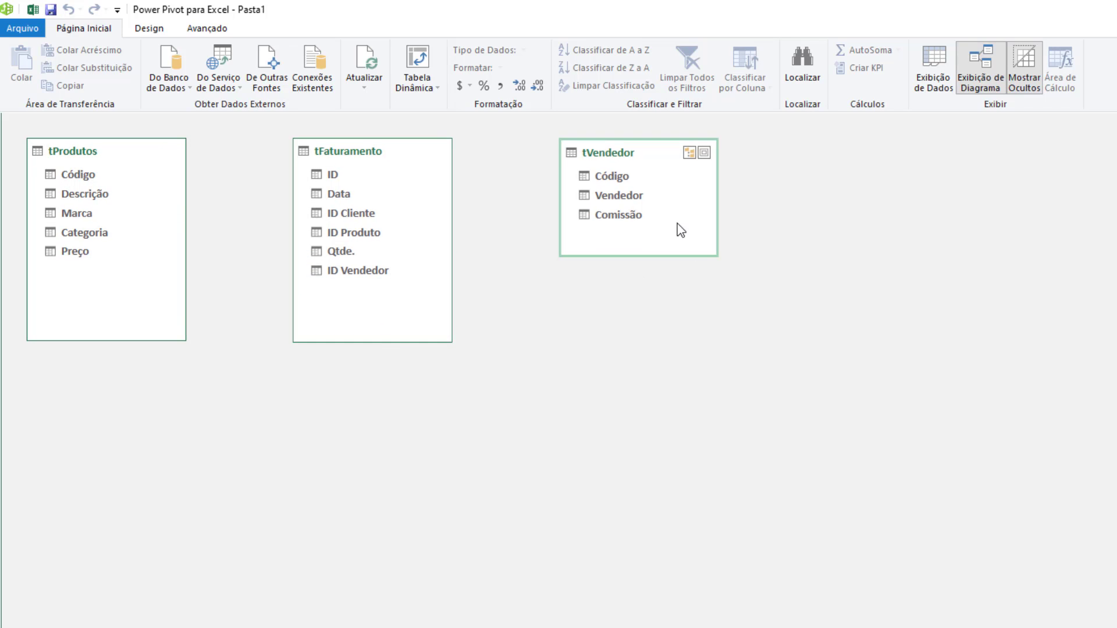
{"action": "left_click_drag", "start_coordinate": [640, 255], "coordinate": [638, 340]}
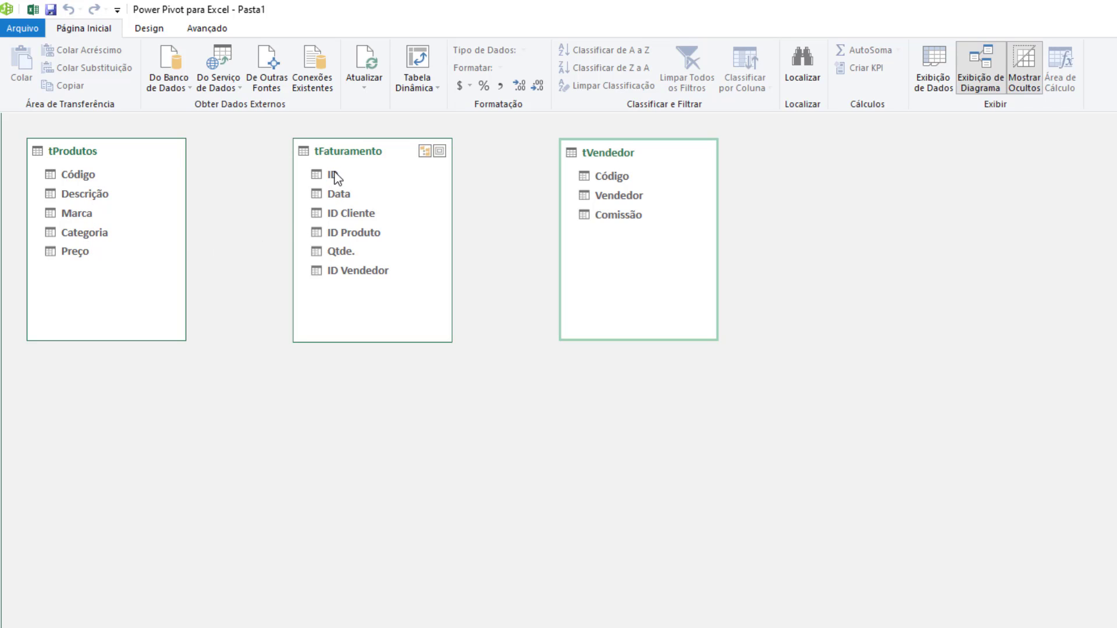
Relate Código in tProdutos to ID Produto in tFaturamento, and Código in tVendedor to ID Vendedor in tFaturamento.
{"action": "left_click", "coordinate": [346, 232]}
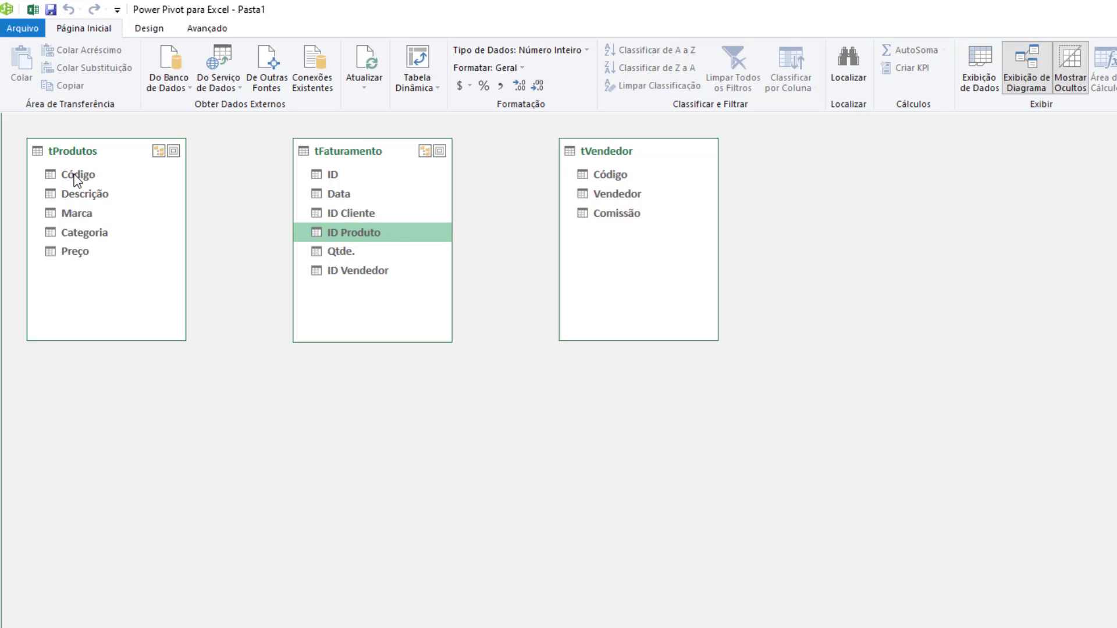
{"action": "left_click_drag", "start_coordinate": [76, 176], "coordinate": [353, 228]}
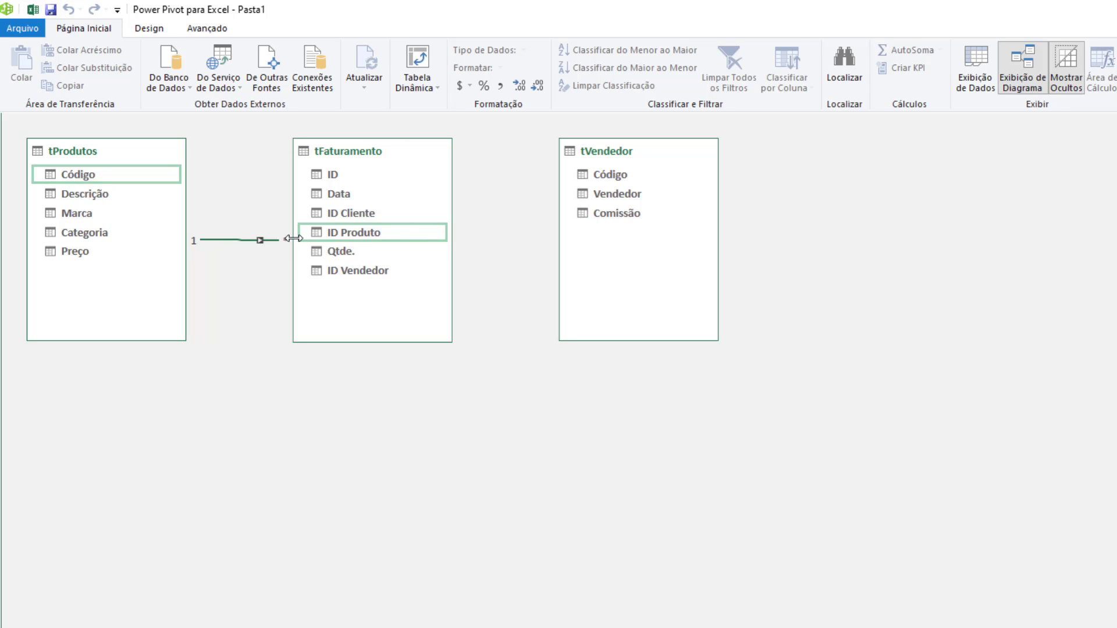
{"action": "left_click", "coordinate": [612, 175]}
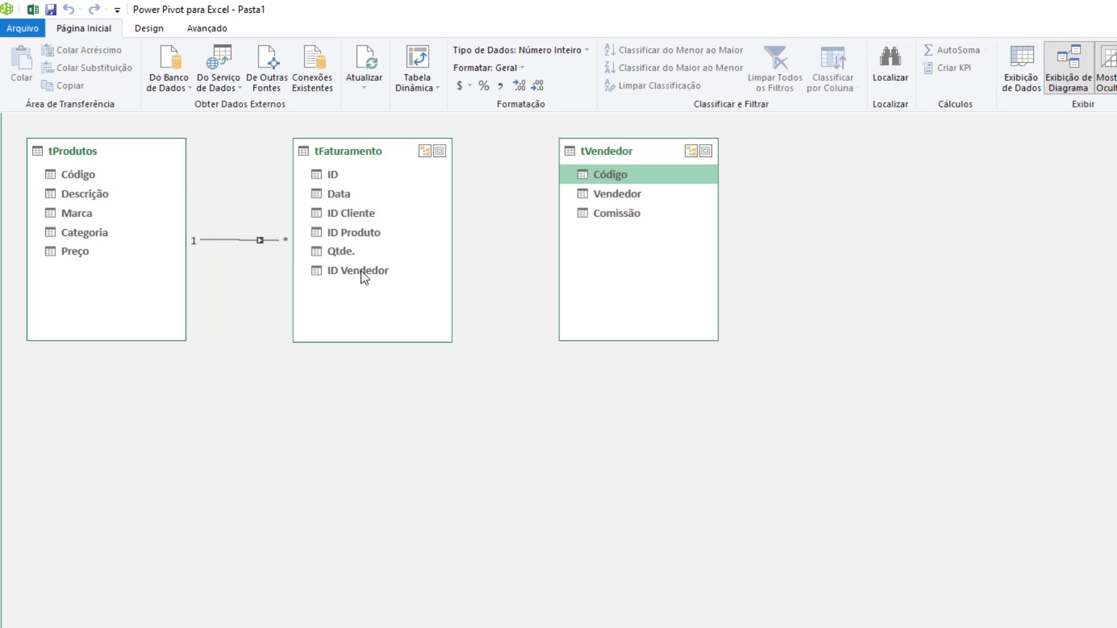
{"action": "left_click_drag", "start_coordinate": [604, 177], "coordinate": [376, 280]}
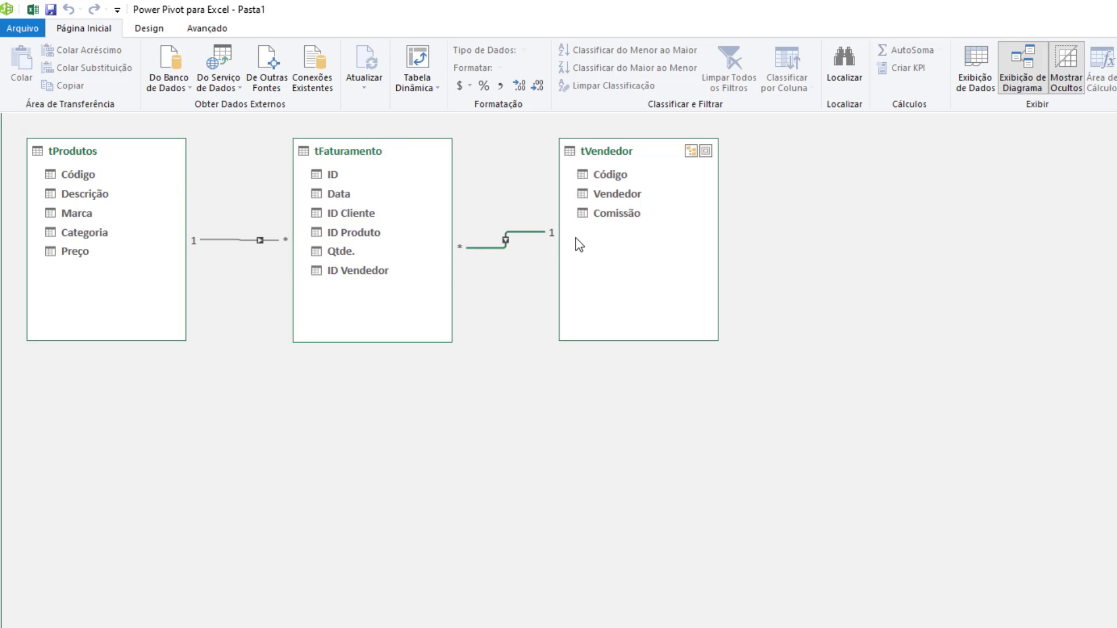
{"action": "left_click", "coordinate": [528, 233]}
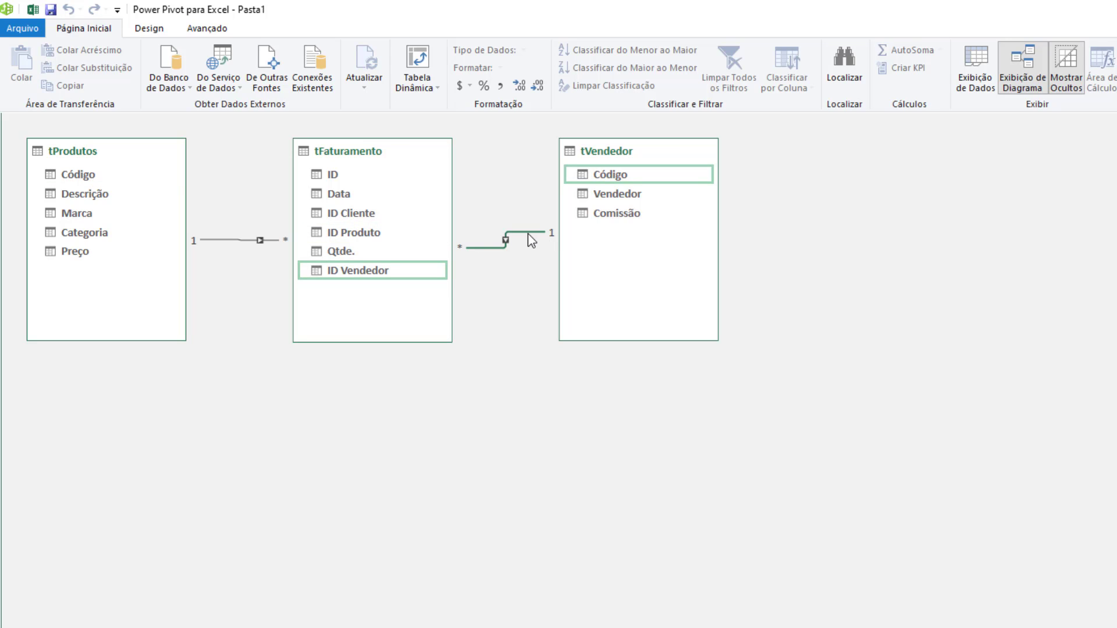
{"action": "key", "text": "Delete"}
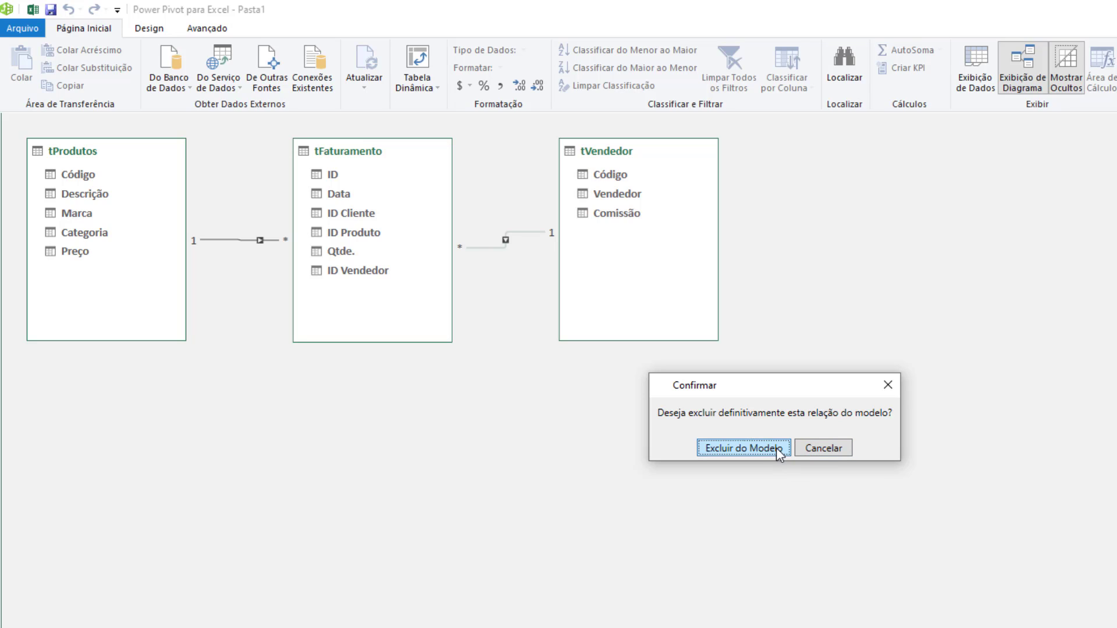
{"action": "left_click", "coordinate": [809, 448]}
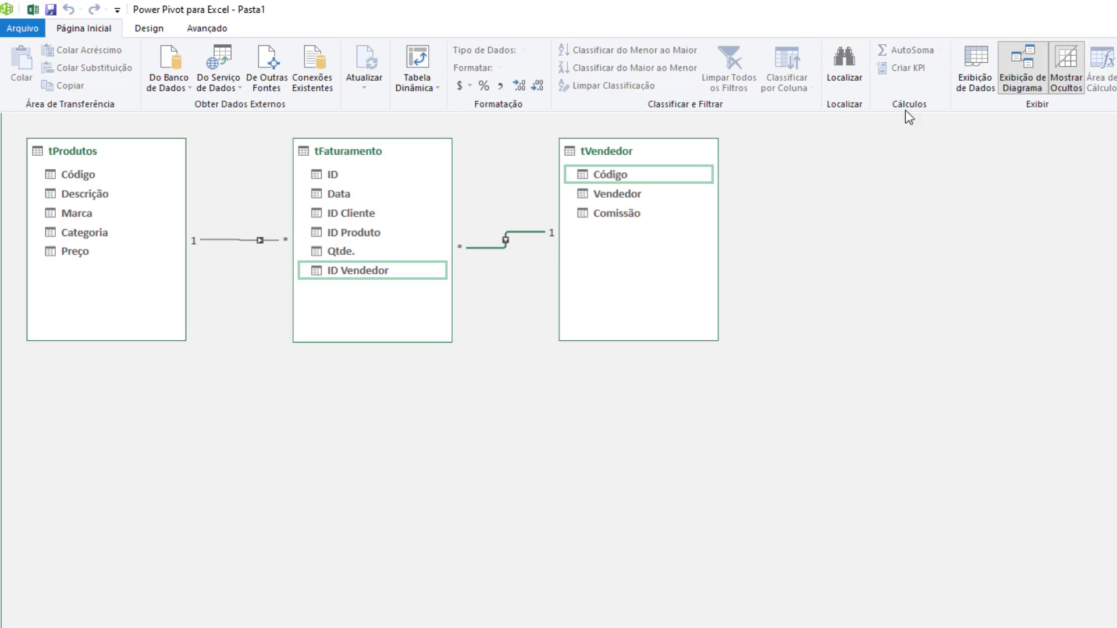
Return to the data view and examine the relationship markers on the tables' key columns.
{"action": "left_click", "coordinate": [965, 84]}
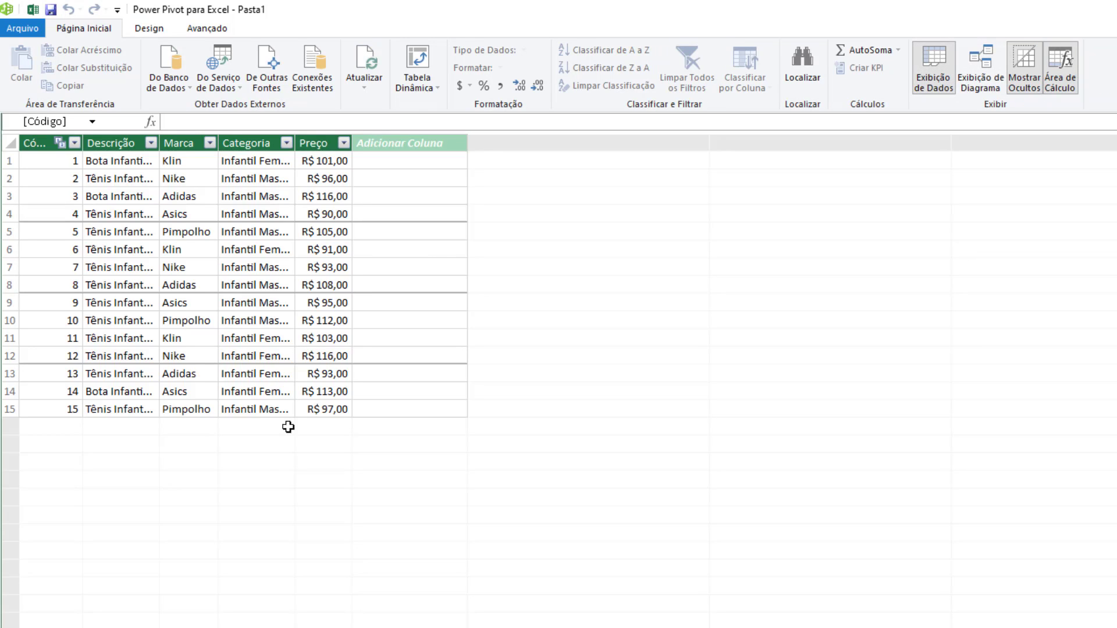
{"action": "key", "text": "ctrl+Page_Down"}
{"action": "key", "text": "ctrl+Page_Down"}
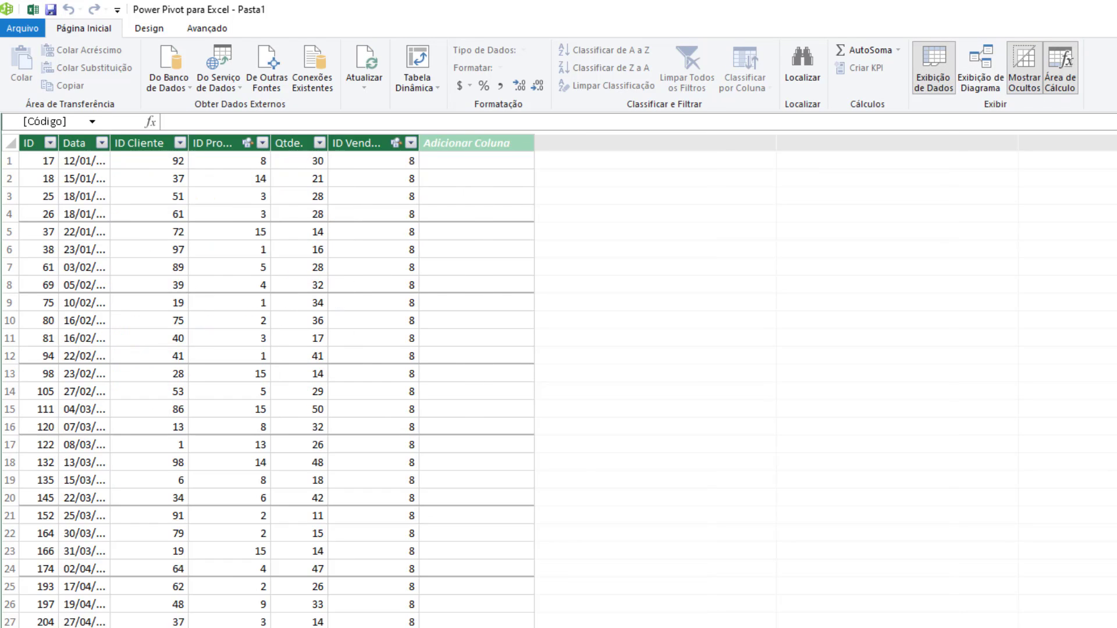
{"action": "key", "text": "ctrl+Page_Up"}
{"action": "key", "text": "ctrl+Page_Up"}
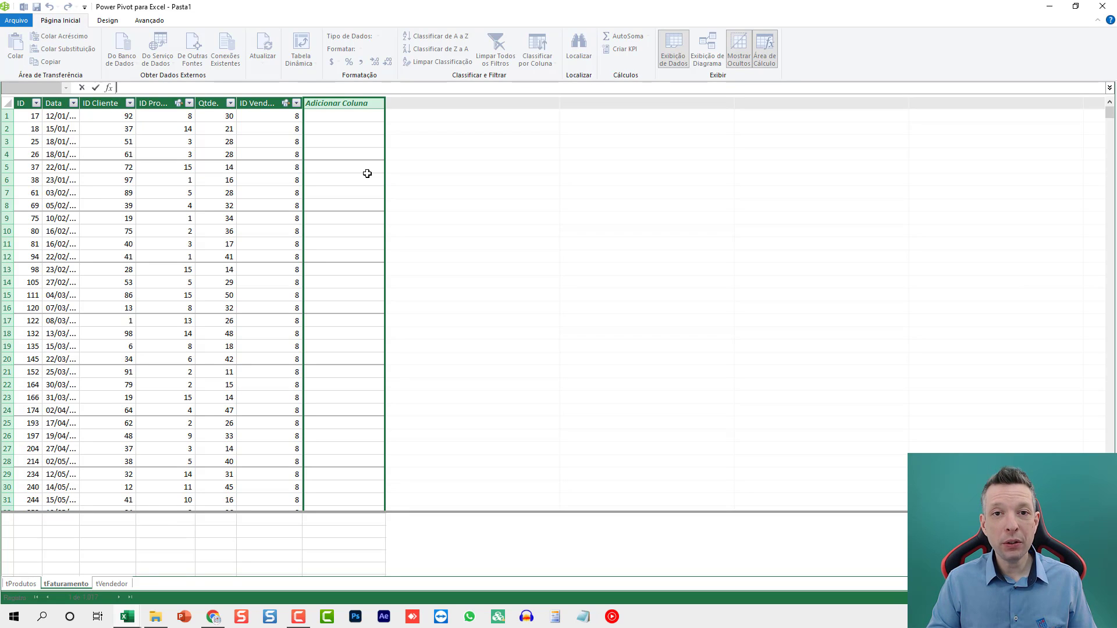
Check the Qtde. column in tFaturamento and widen the Preço column in tProdutos.
{"action": "left_click", "coordinate": [213, 104]}
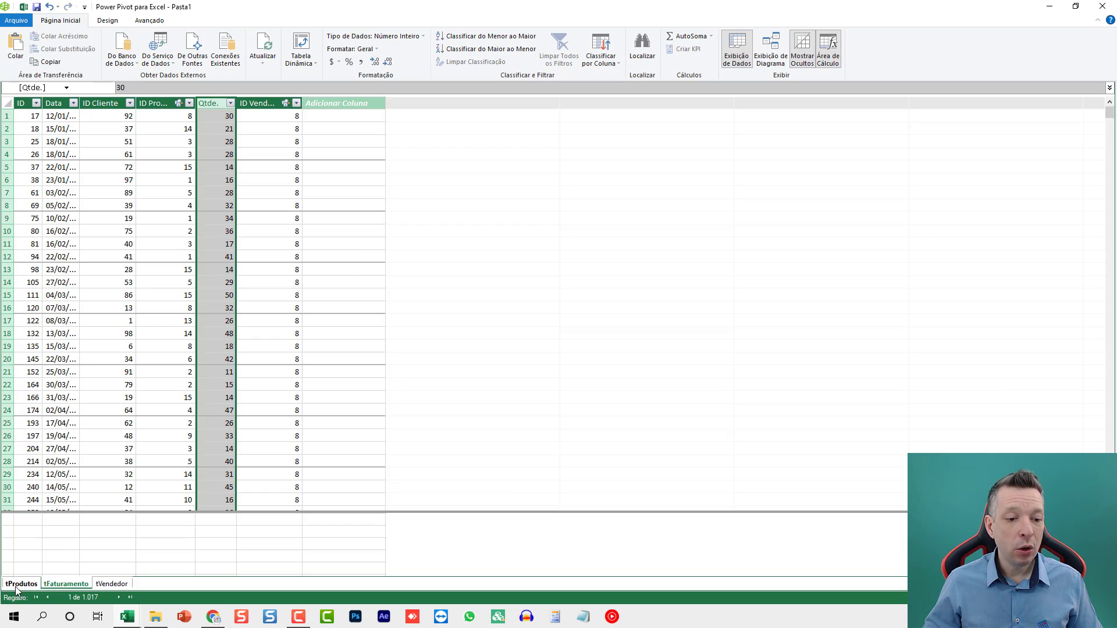
{"action": "left_click", "coordinate": [17, 585]}
{"action": "left_click", "coordinate": [238, 103]}
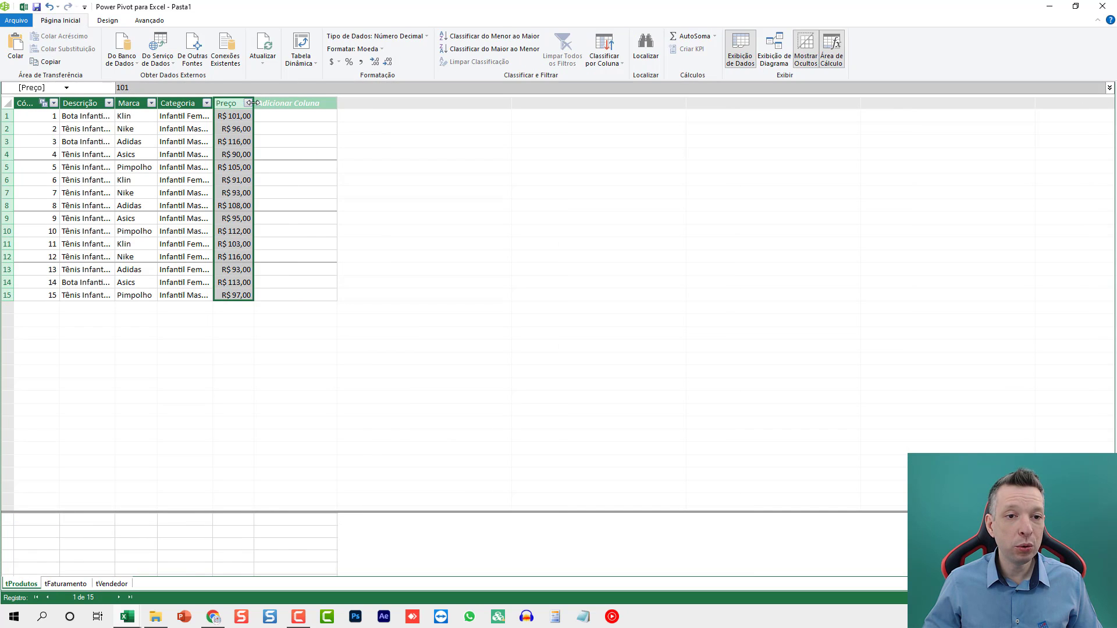
{"action": "left_click_drag", "start_coordinate": [254, 103], "coordinate": [285, 105]}
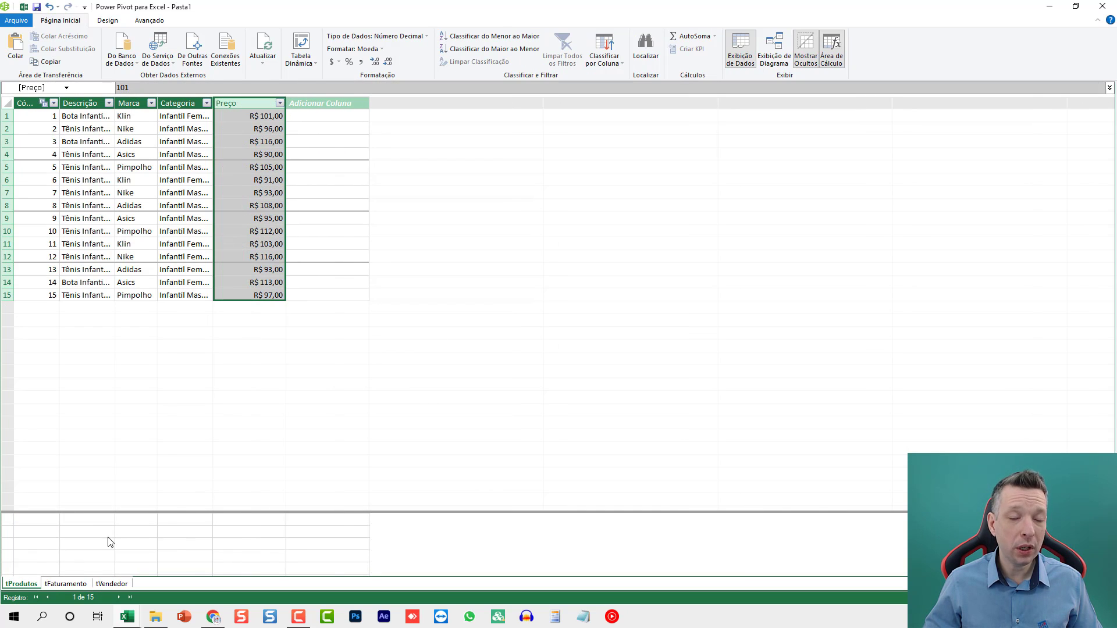
Add a new column named Venda Total to the tFaturamento table.
{"action": "left_click", "coordinate": [69, 585]}
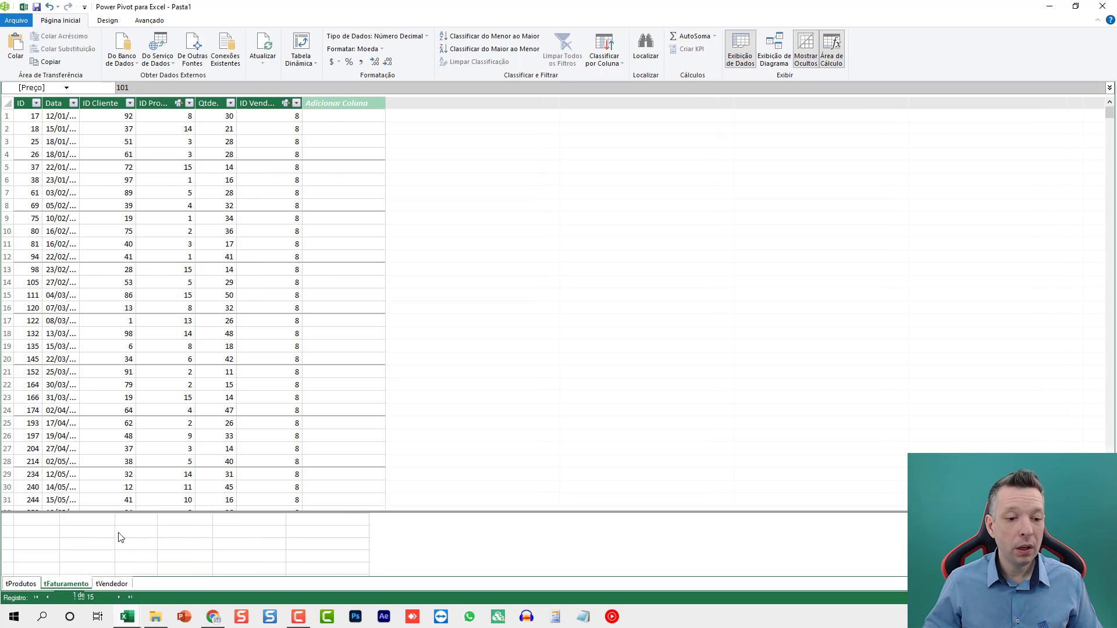
{"action": "left_click", "coordinate": [333, 103]}
{"action": "double_click", "coordinate": [329, 103]}
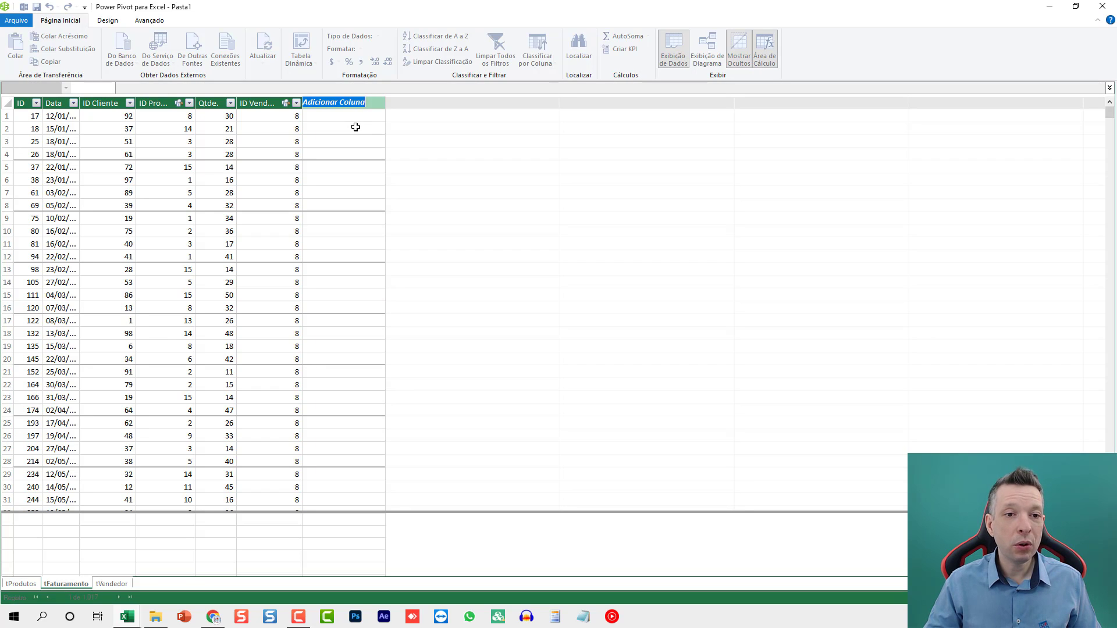
{"action": "type", "text": "Venda"}
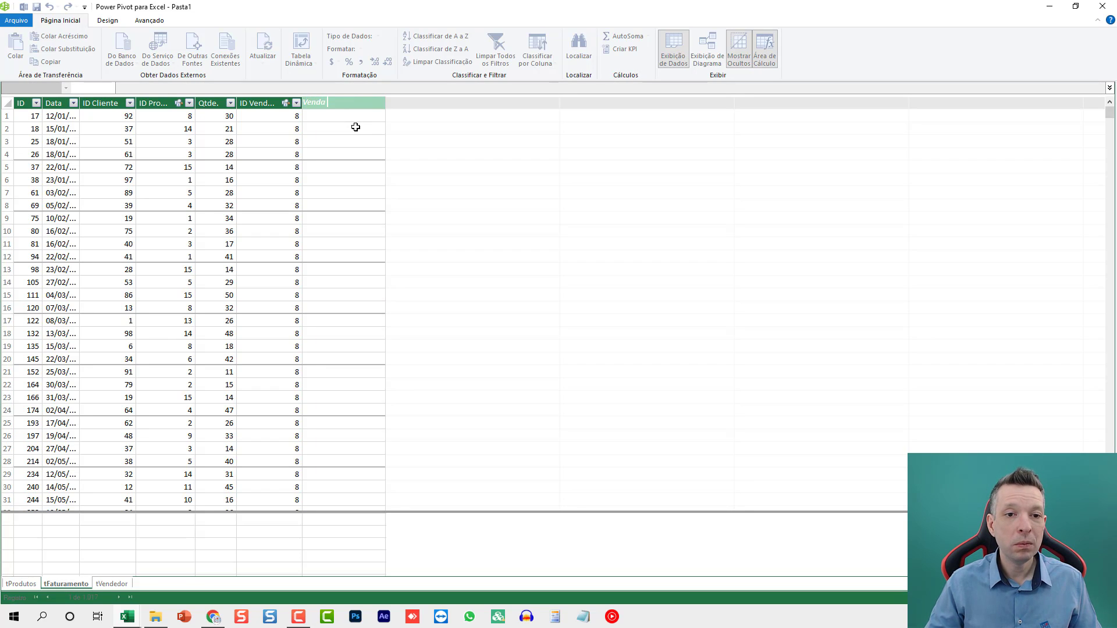
{"action": "type", "text": " Total"}
{"action": "key", "text": "Return"}
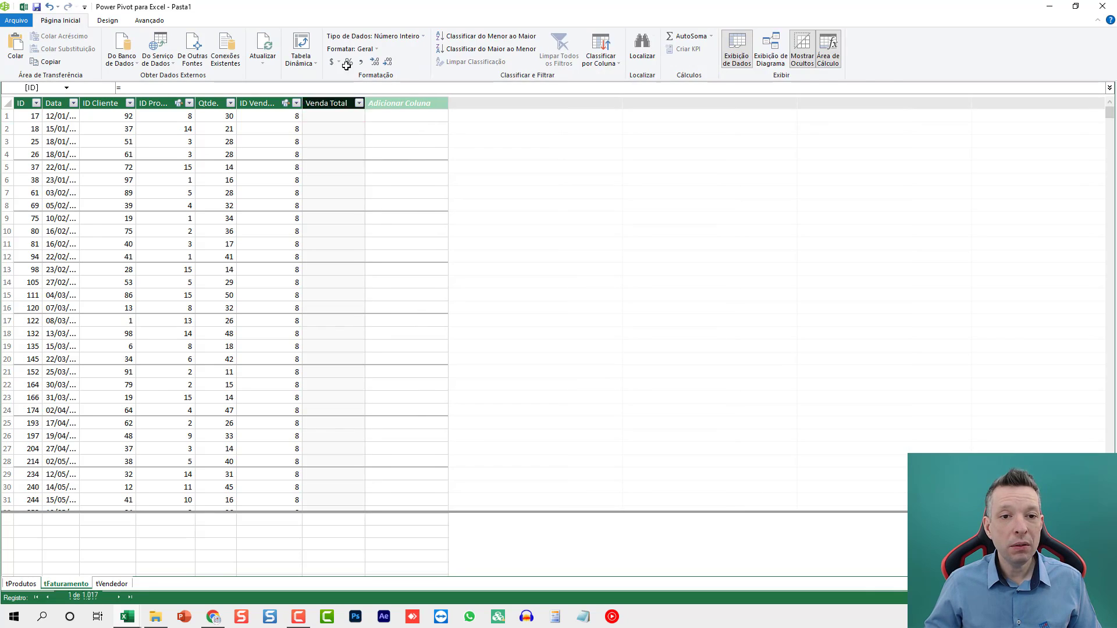
Calculate the Venda Total column in tFaturamento with the formula =RELATED(tProdutos[Preço])*[Qtde.].
{"action": "left_click", "coordinate": [143, 87]}
{"action": "type", "text": "r"}
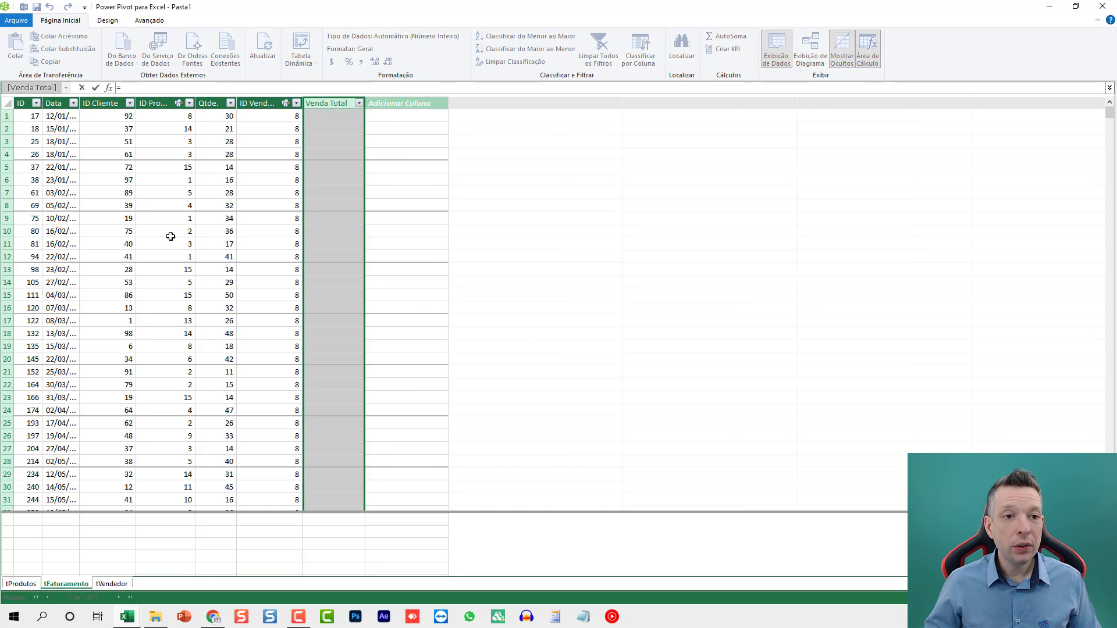
{"action": "type", "text": "ELATED("}
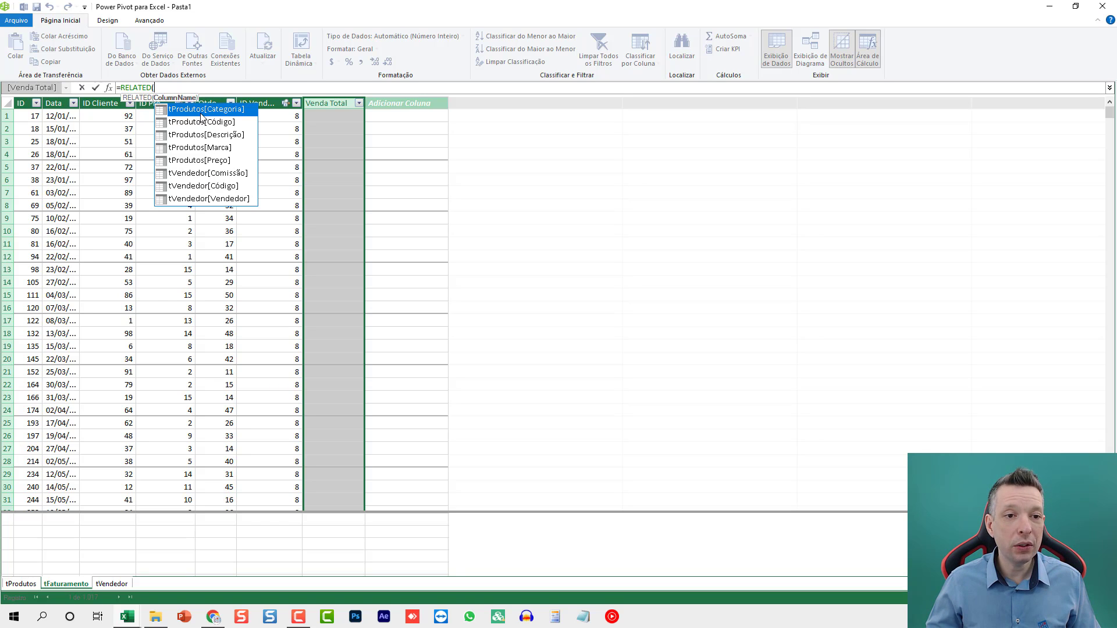
{"action": "double_click", "coordinate": [219, 165]}
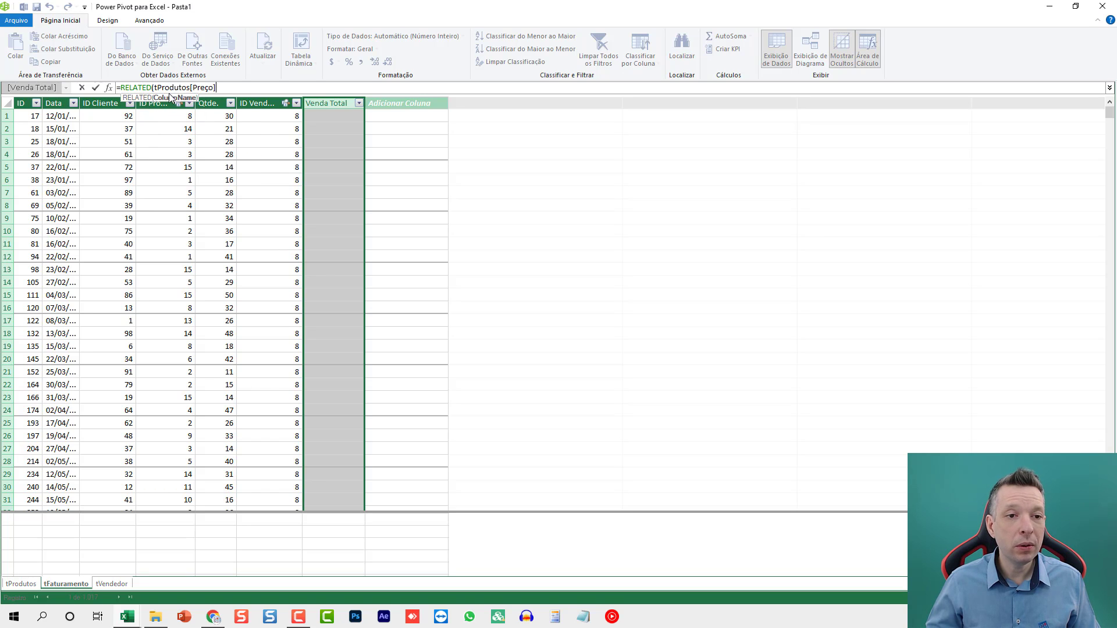
{"action": "type", "text": ")"}
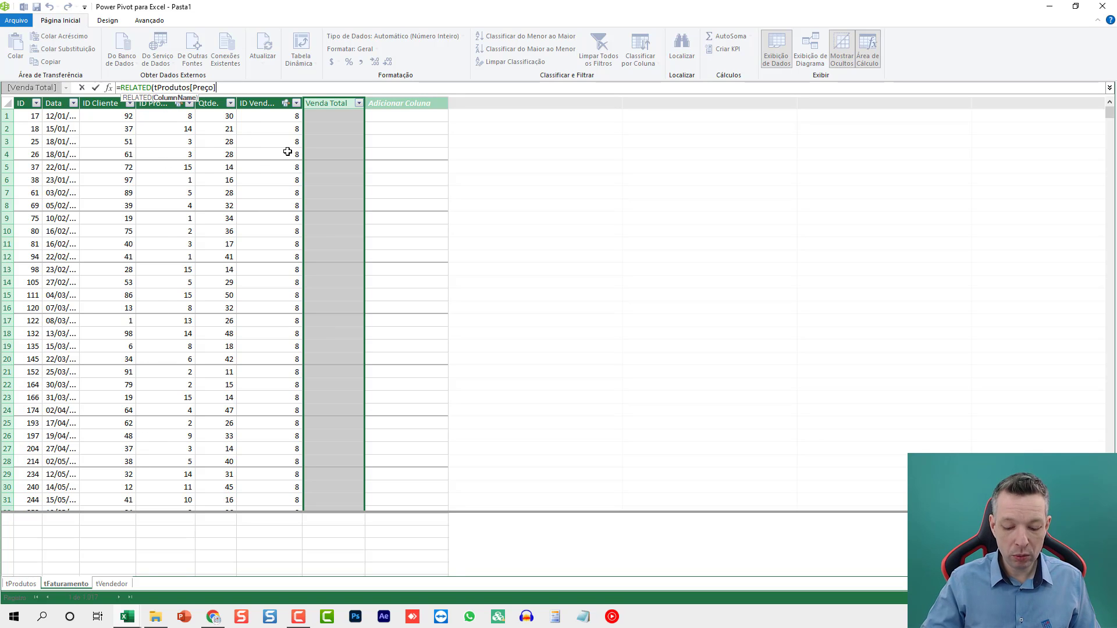
{"action": "type", "text": ")"}
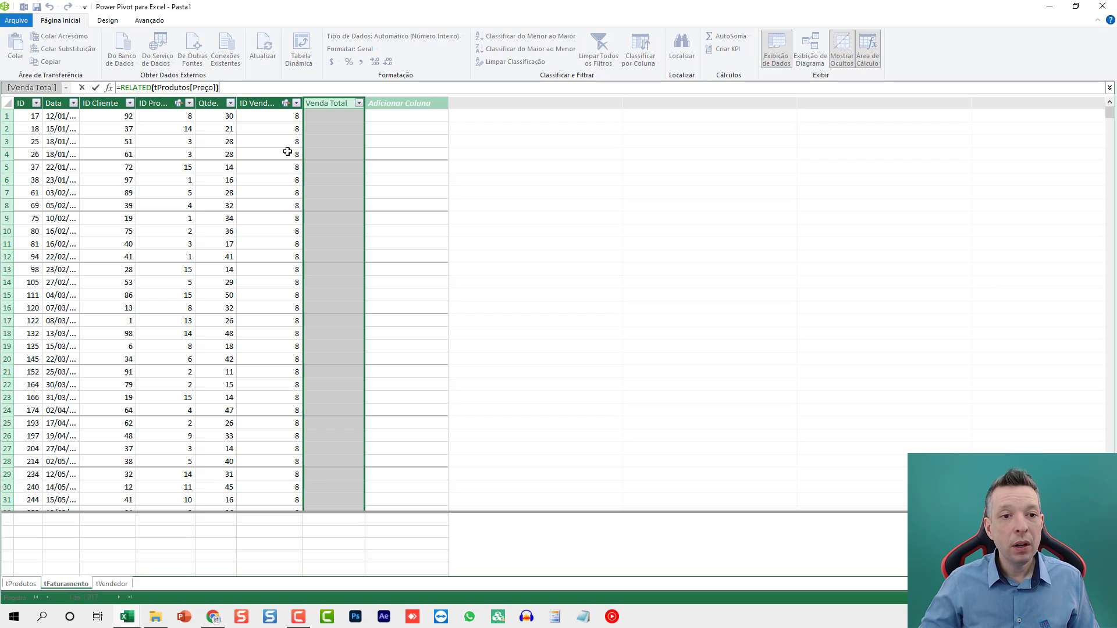
{"action": "type", "text": "*qT"}
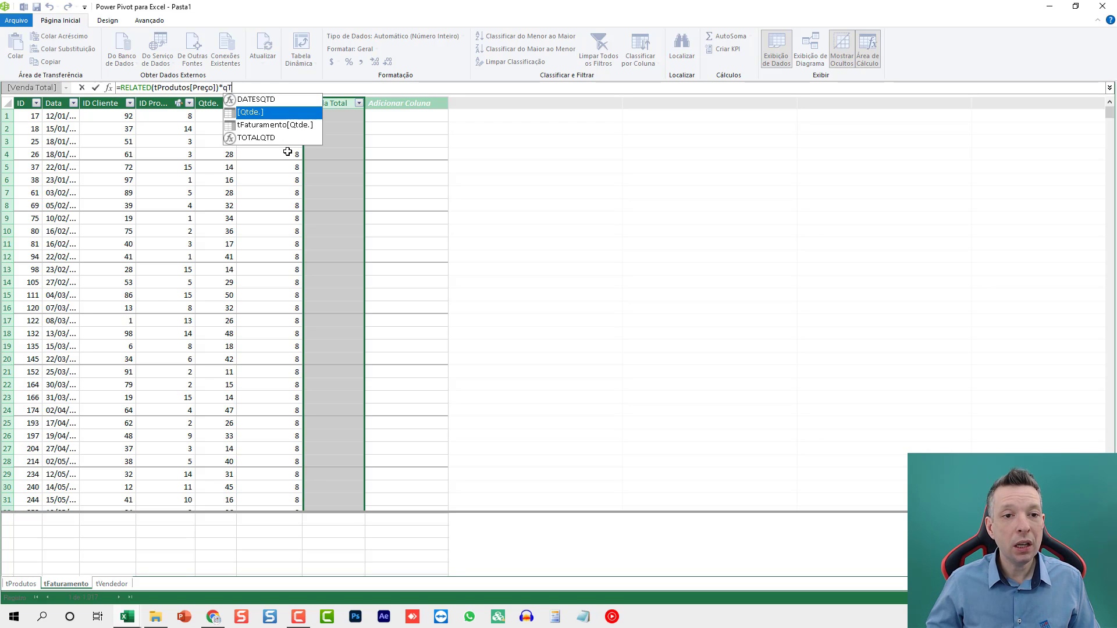
{"action": "double_click", "coordinate": [261, 112]}
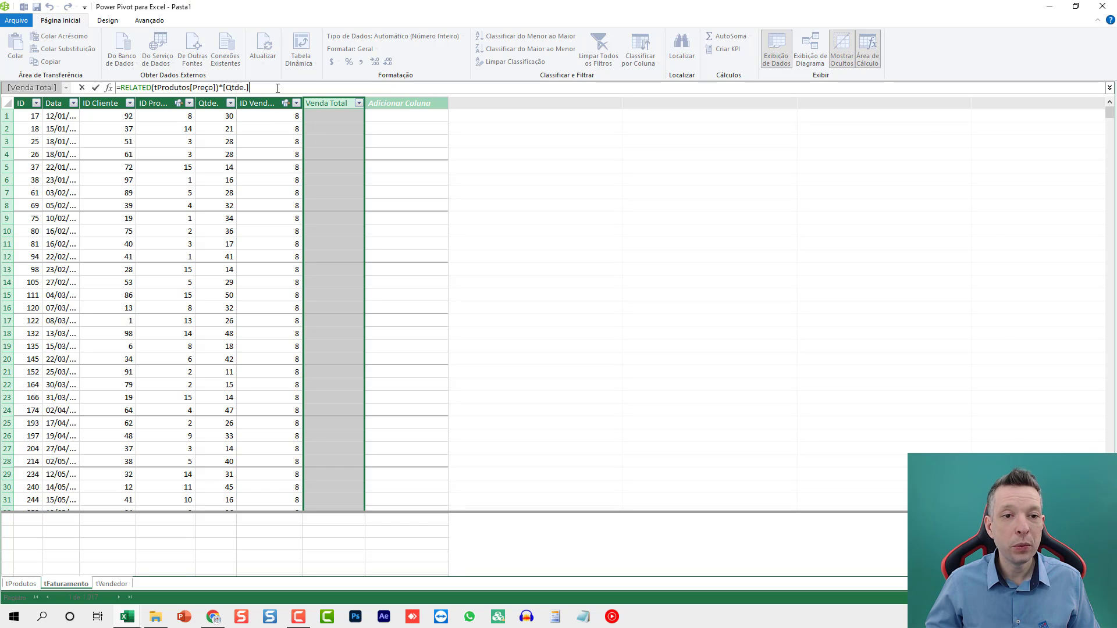
{"action": "key", "text": "Return"}
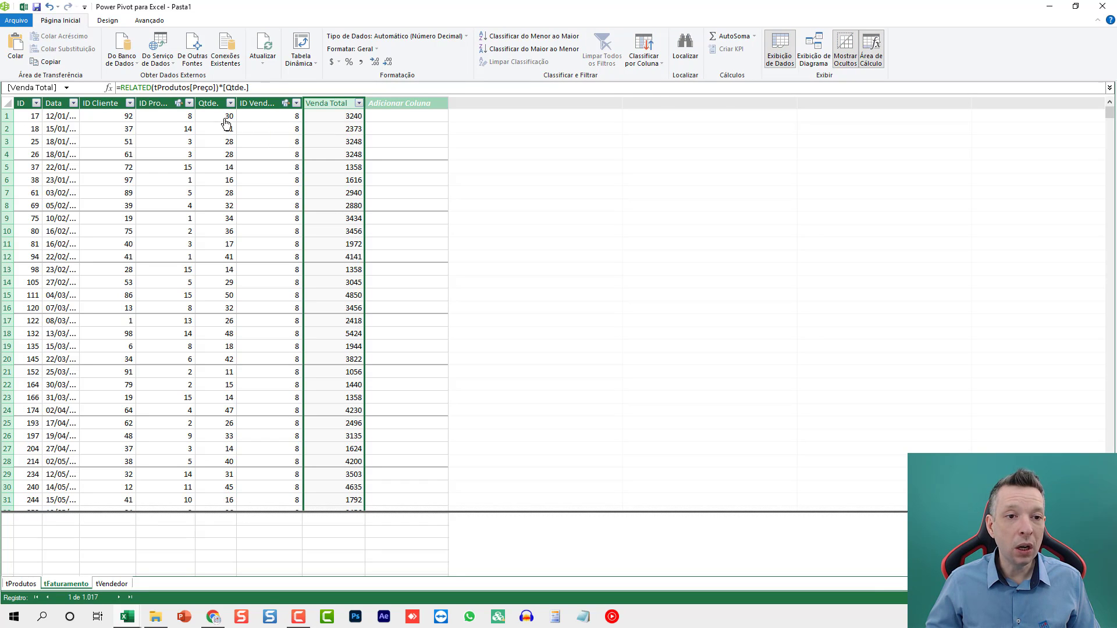
Format the Venda Total column in tFaturamento as currency in R$ Português (Brasil).
{"action": "left_click", "coordinate": [21, 583]}
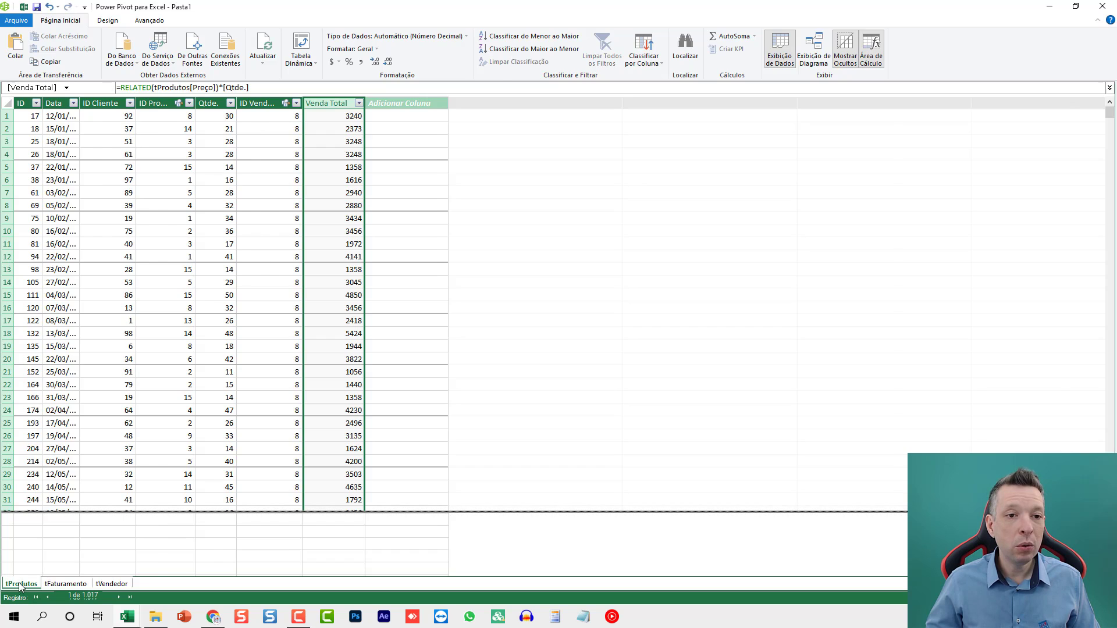
{"action": "left_click", "coordinate": [62, 584]}
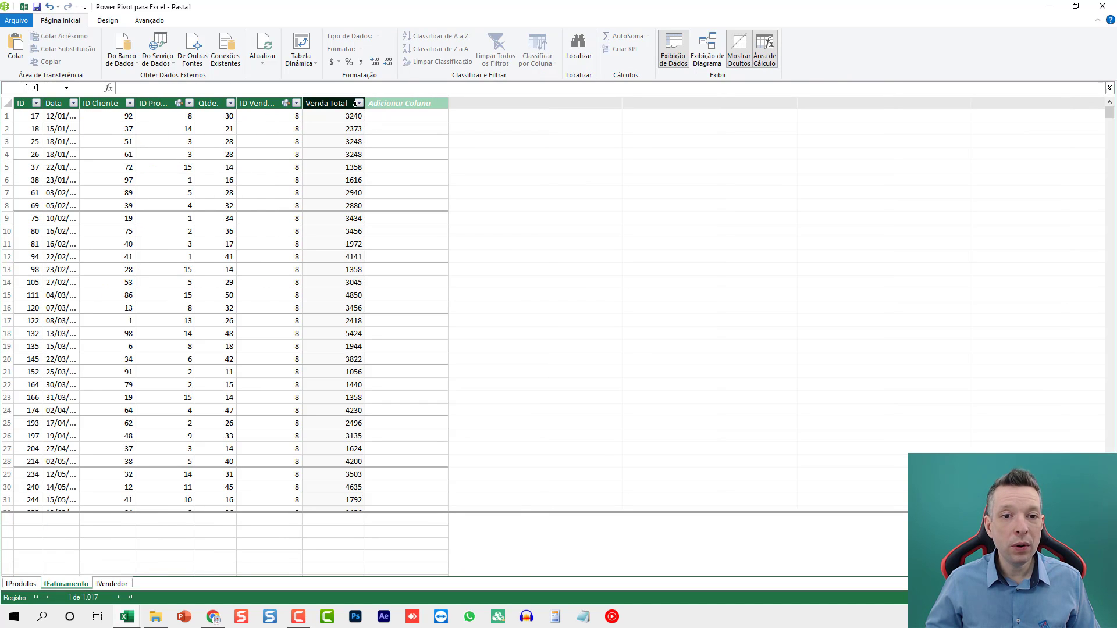
{"action": "left_click", "coordinate": [333, 103]}
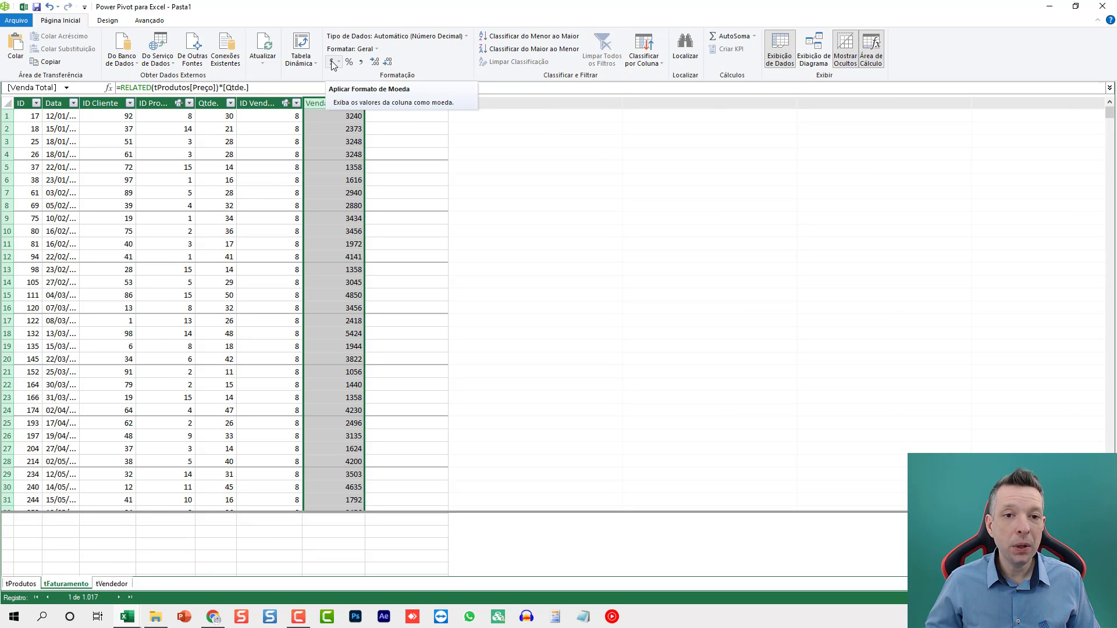
{"action": "left_click", "coordinate": [337, 62]}
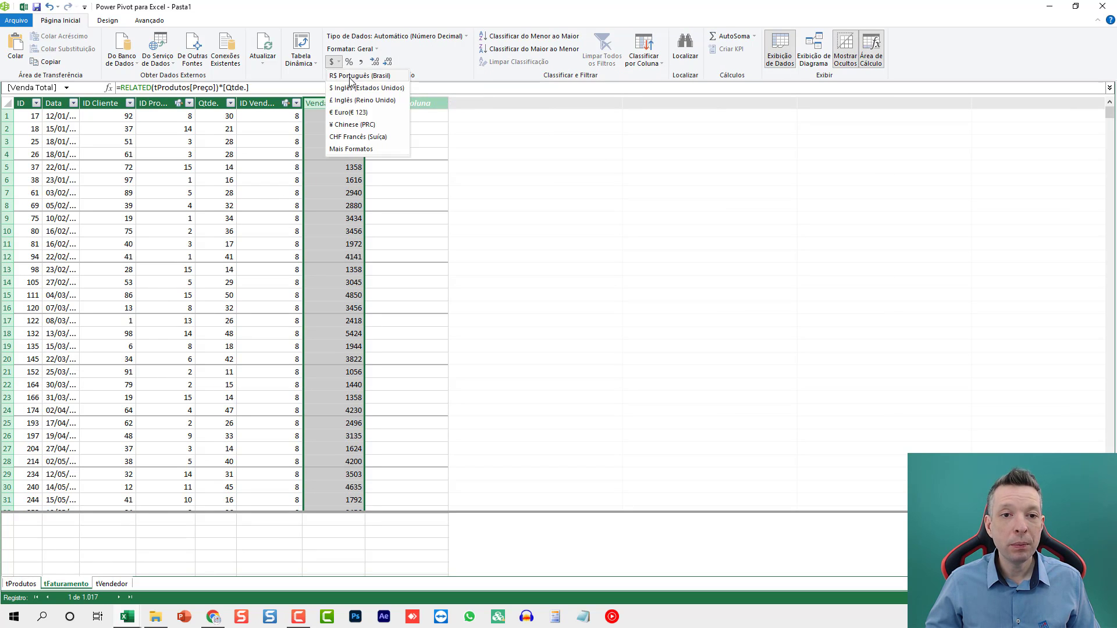
{"action": "left_click", "coordinate": [340, 75]}
{"action": "left_click", "coordinate": [342, 129]}
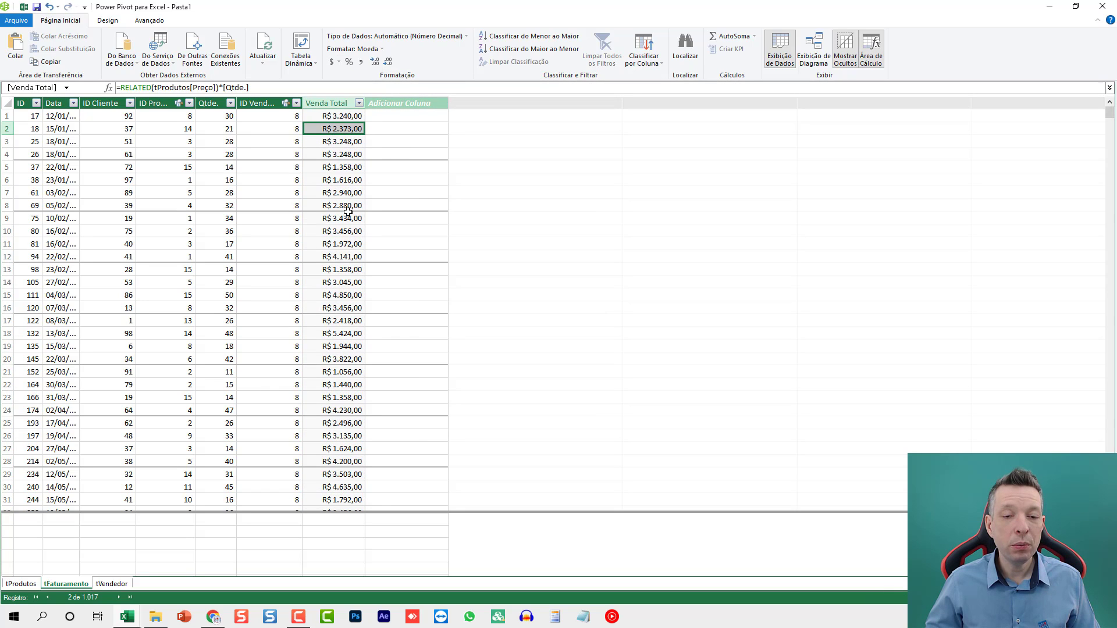
{"action": "left_click", "coordinate": [348, 217]}
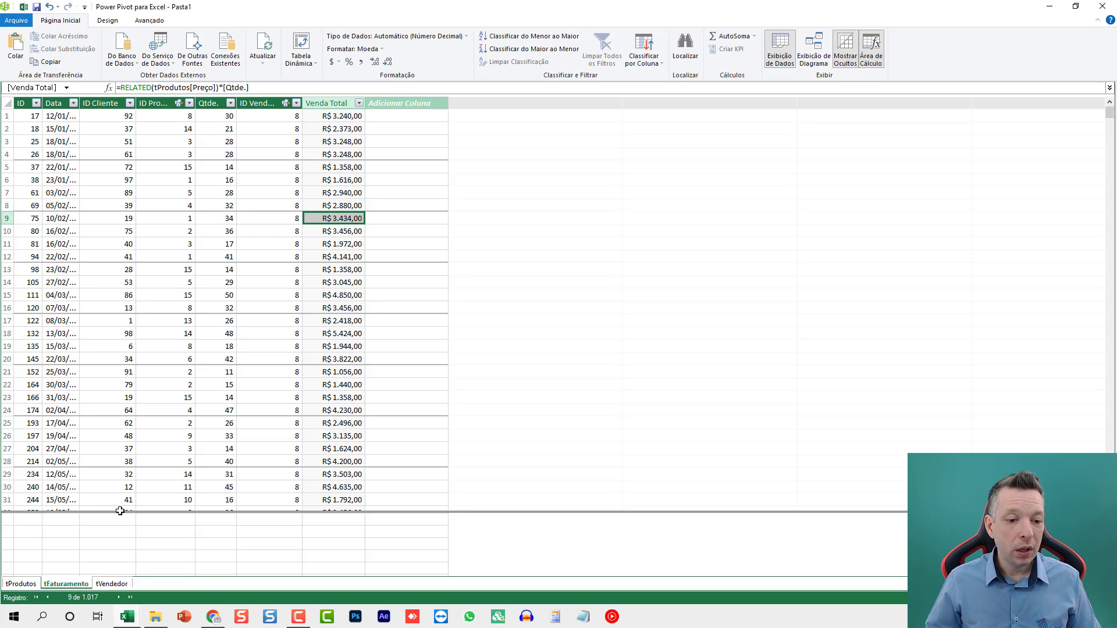
Format the Comissão column in tVendedor as a percentage and widen the Vendedor column to fit the full names.
{"action": "left_click", "coordinate": [113, 583]}
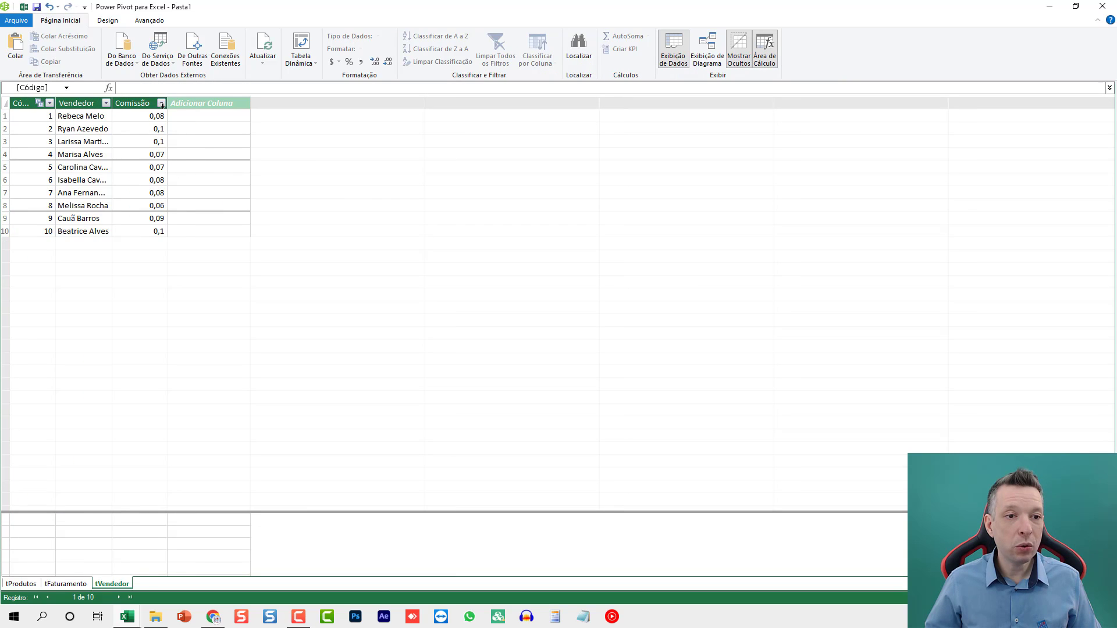
{"action": "left_click", "coordinate": [137, 103]}
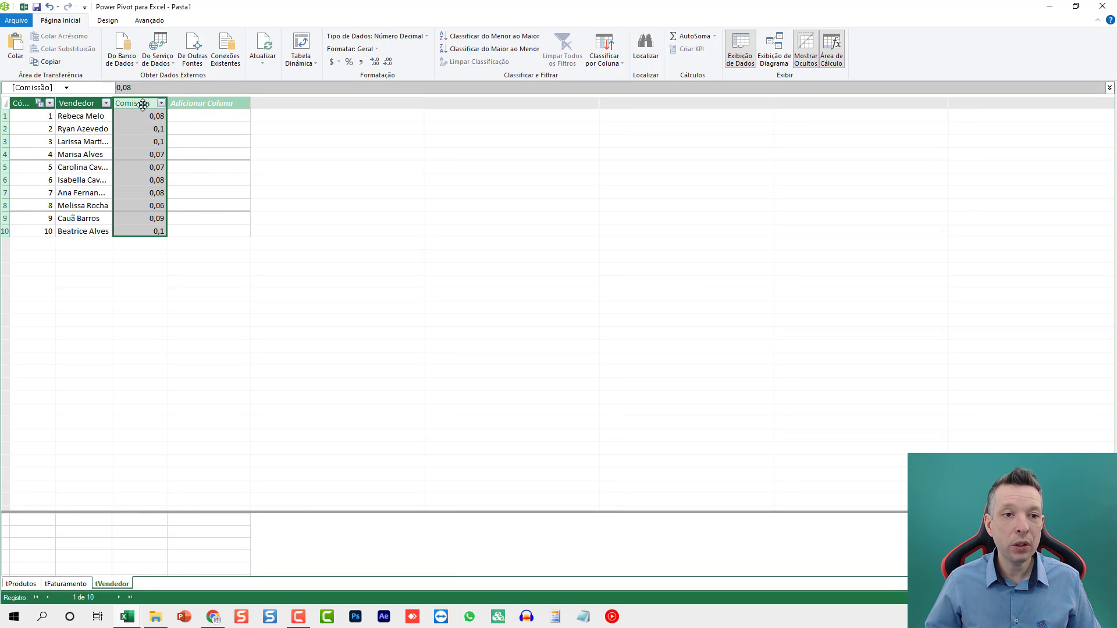
{"action": "left_click", "coordinate": [348, 62]}
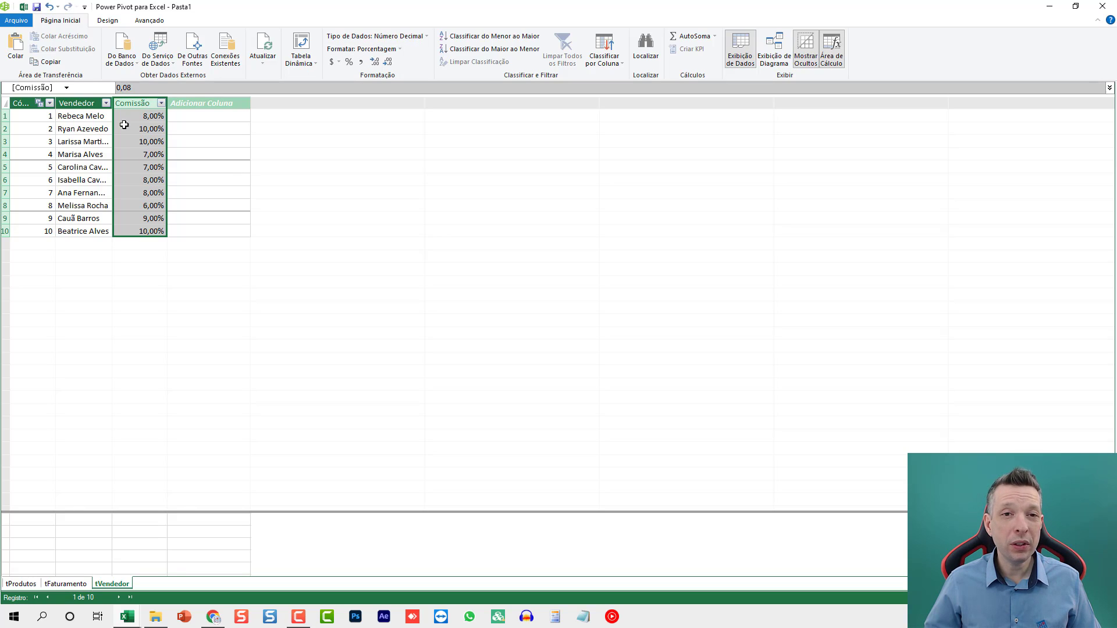
{"action": "double_click", "coordinate": [114, 103]}
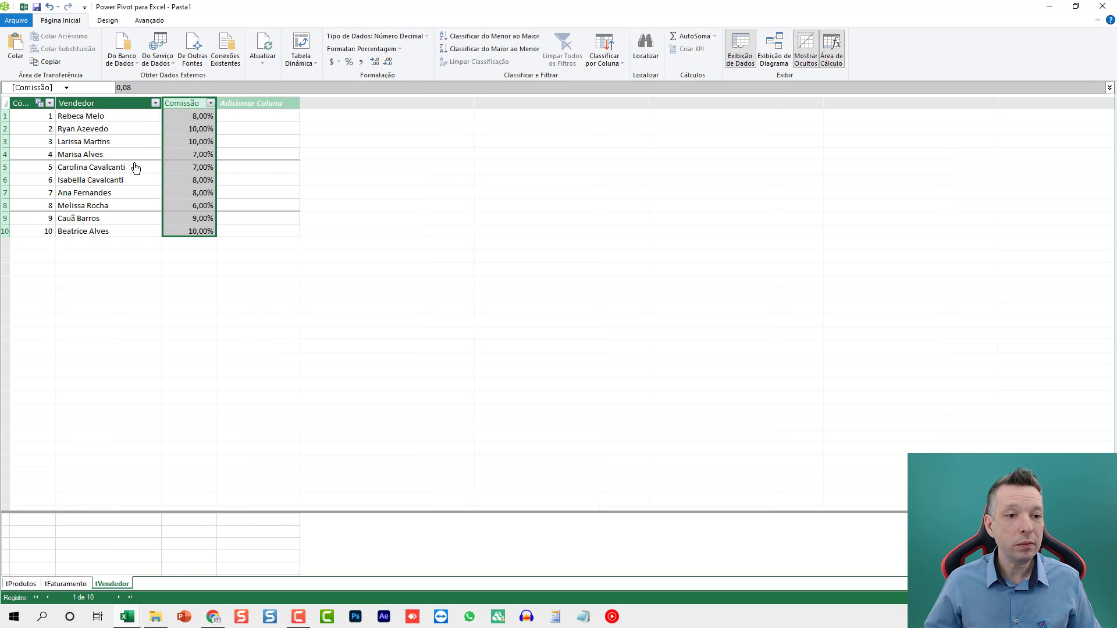
Add a new column named Valor Comissão to the tFaturamento table.
{"action": "left_click", "coordinate": [64, 583]}
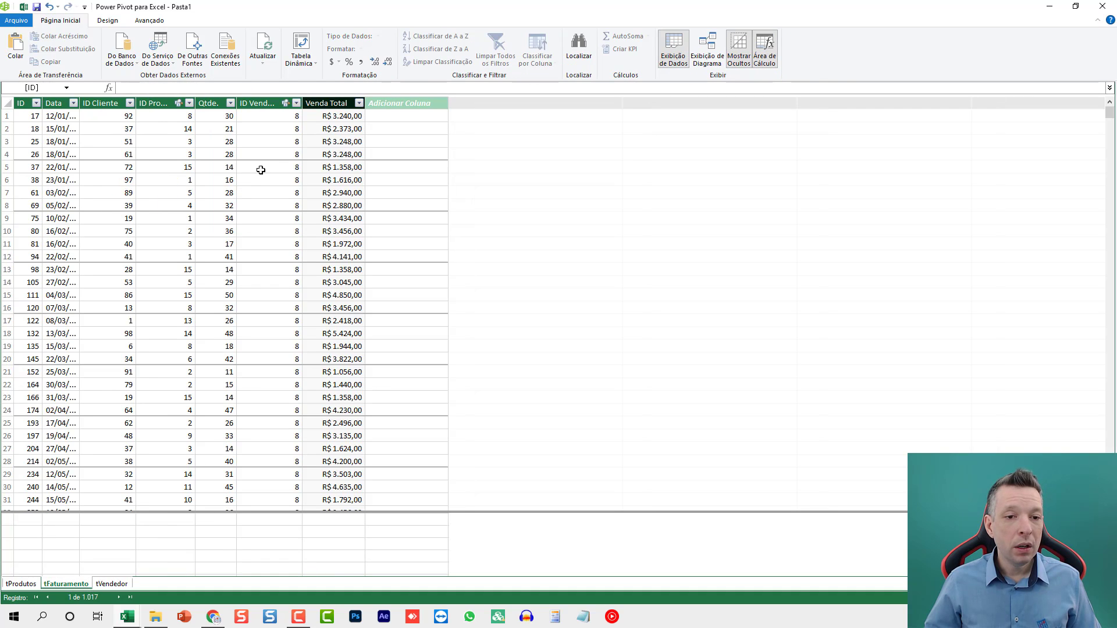
{"action": "left_click", "coordinate": [389, 102]}
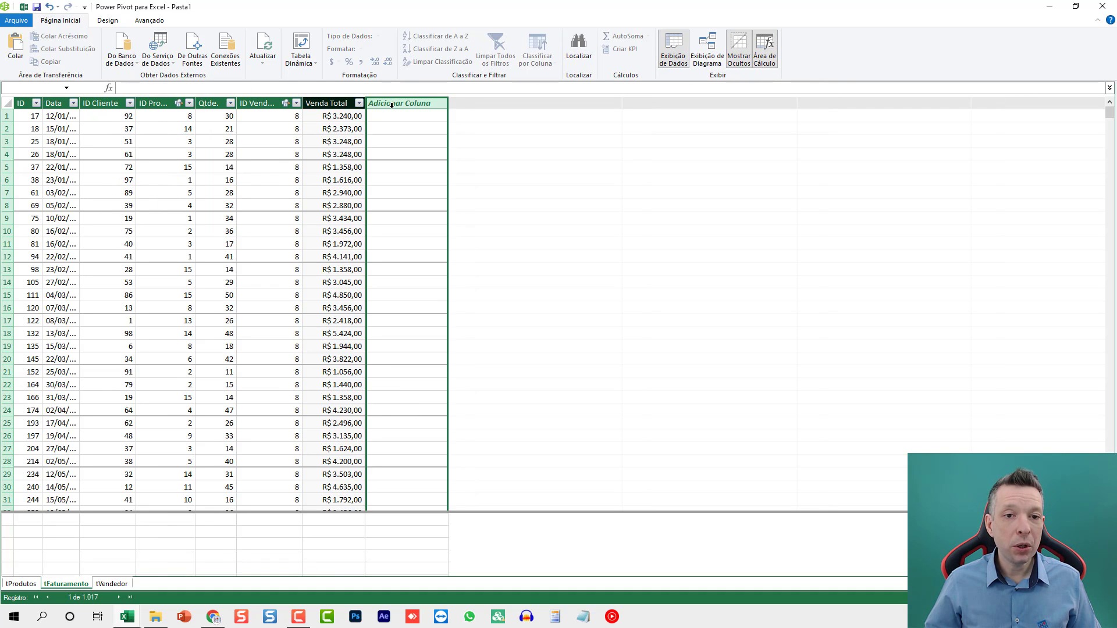
{"action": "left_click", "coordinate": [390, 102]}
{"action": "type", "text": "vA"}
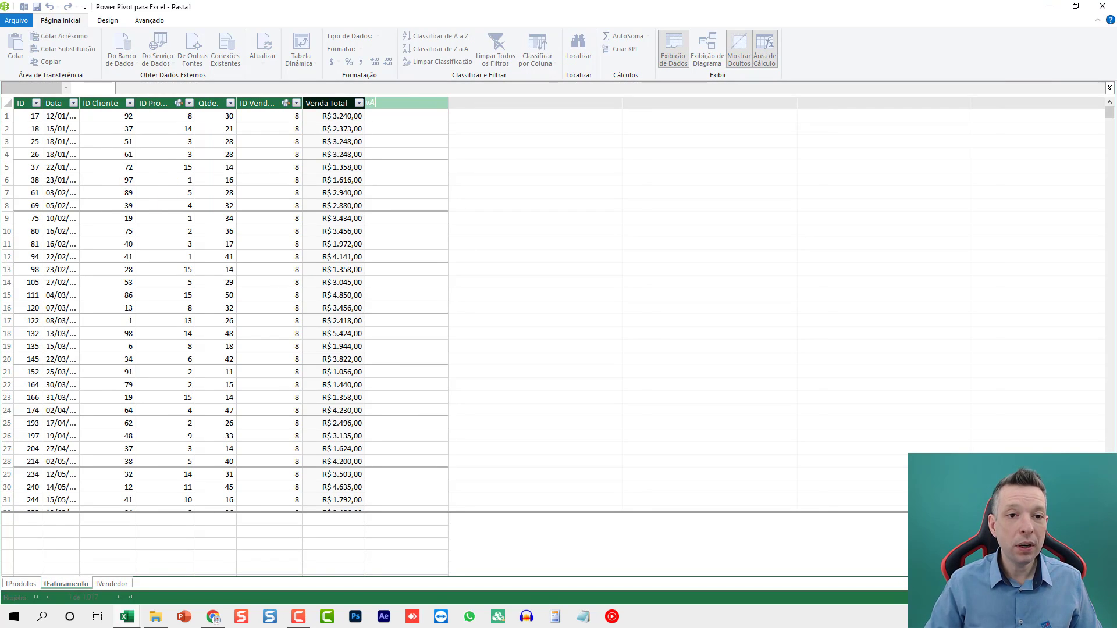
{"action": "type", "text": "Val"}
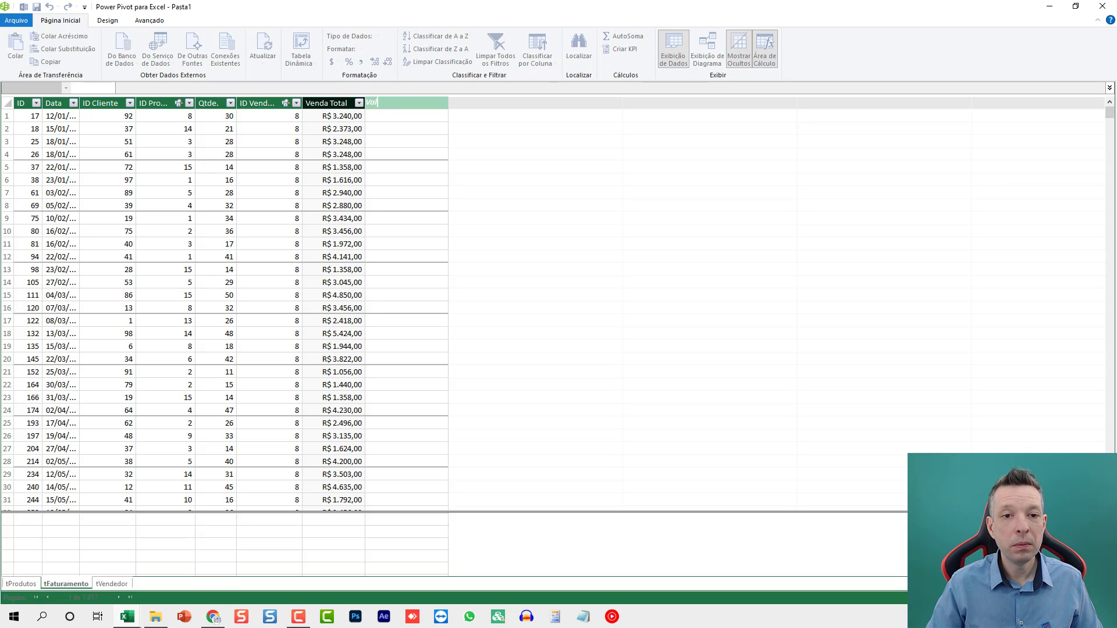
{"action": "type", "text": "or Comissão"}
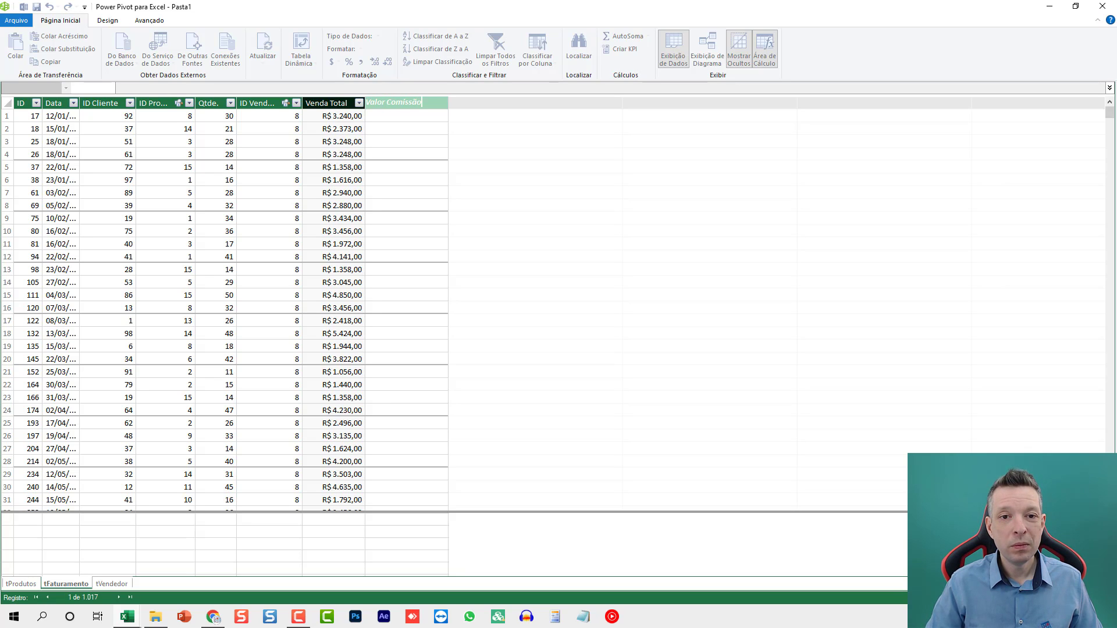
{"action": "key", "text": "Return"}
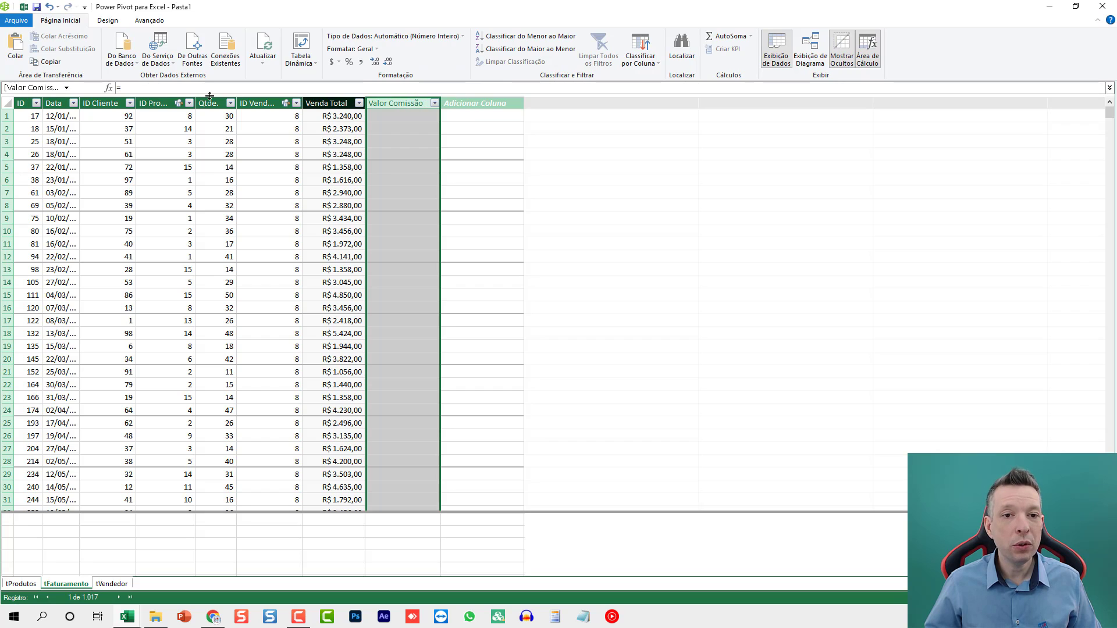
Calculate Valor Comissão with =RELATED(tVendedor[Comissão])*tFaturamento[Venda Total] and format it as R$ Português (Brasil) currency.
{"action": "left_click", "coordinate": [168, 90]}
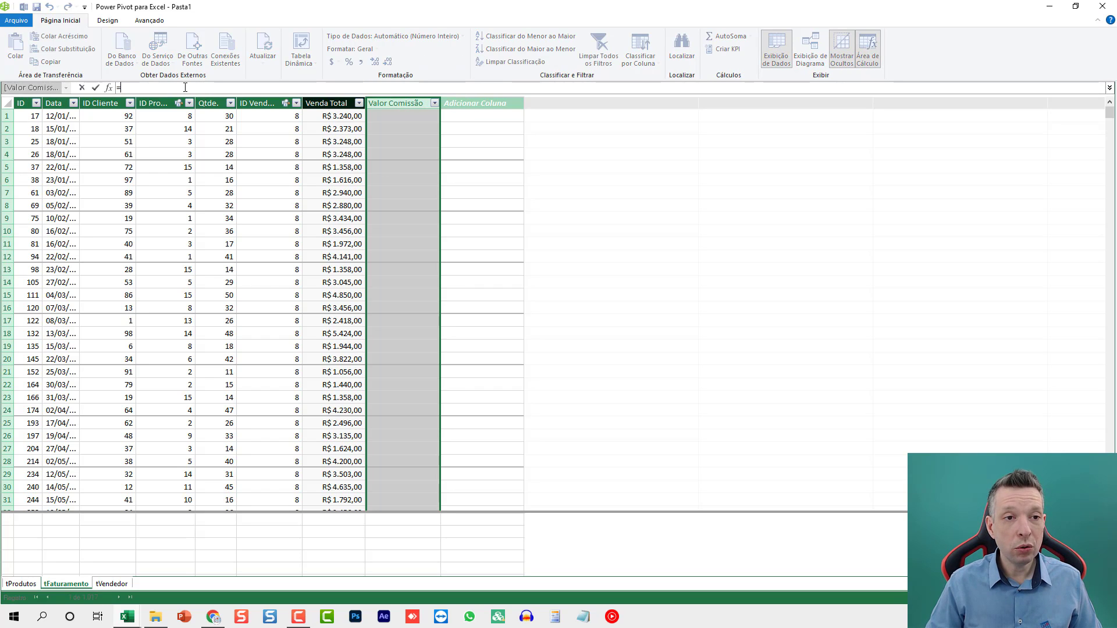
{"action": "type", "text": "rel"}
{"action": "key", "text": "Tab"}
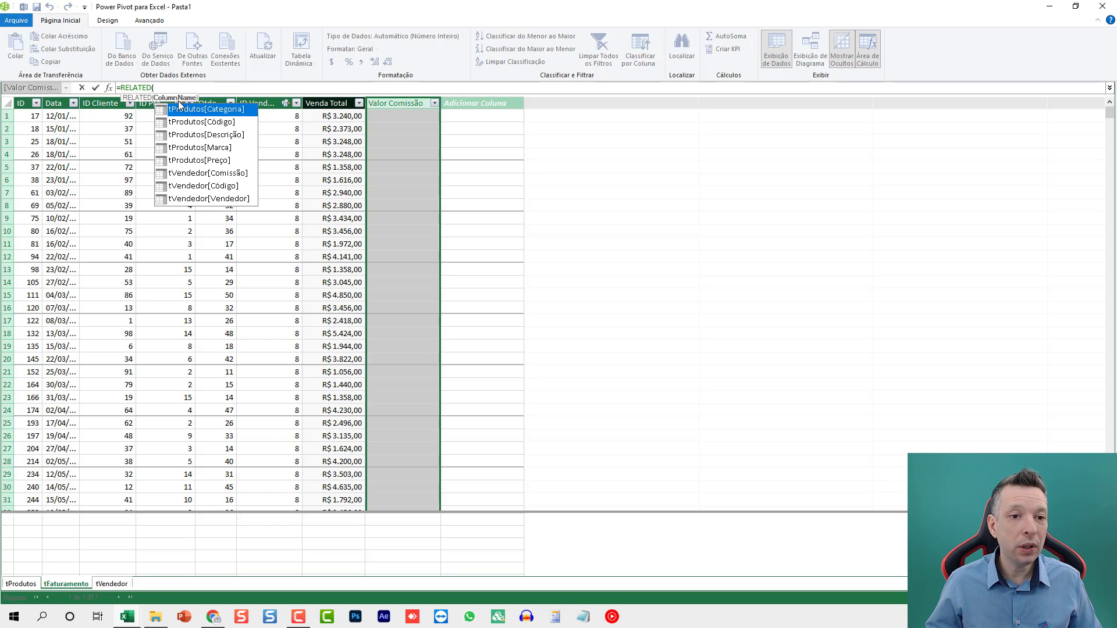
{"action": "double_click", "coordinate": [217, 173]}
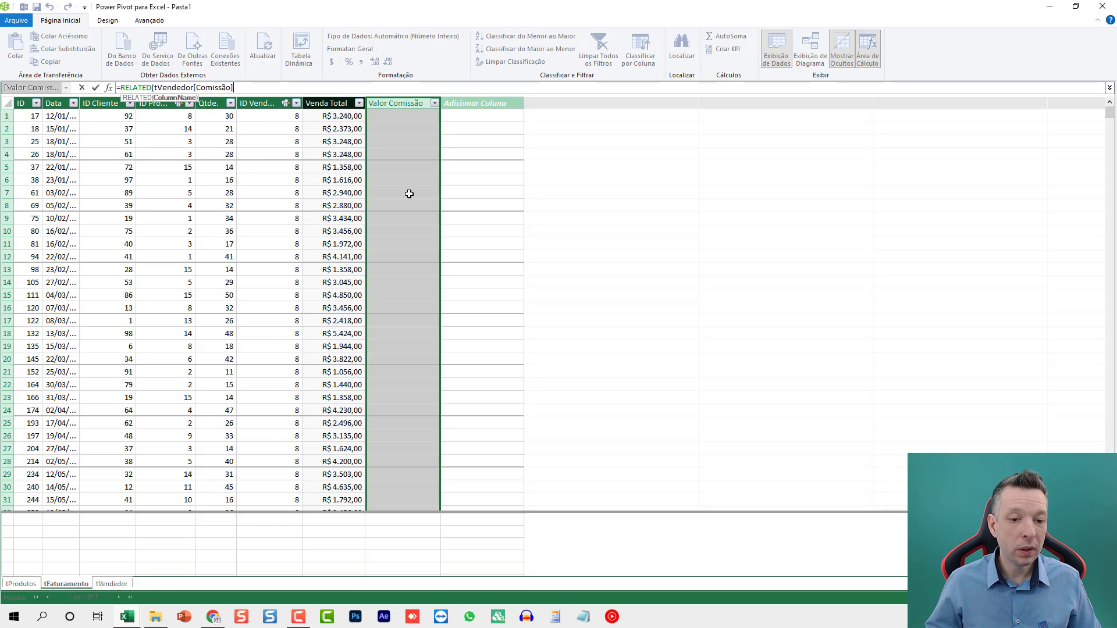
{"action": "type", "text": ")*"}
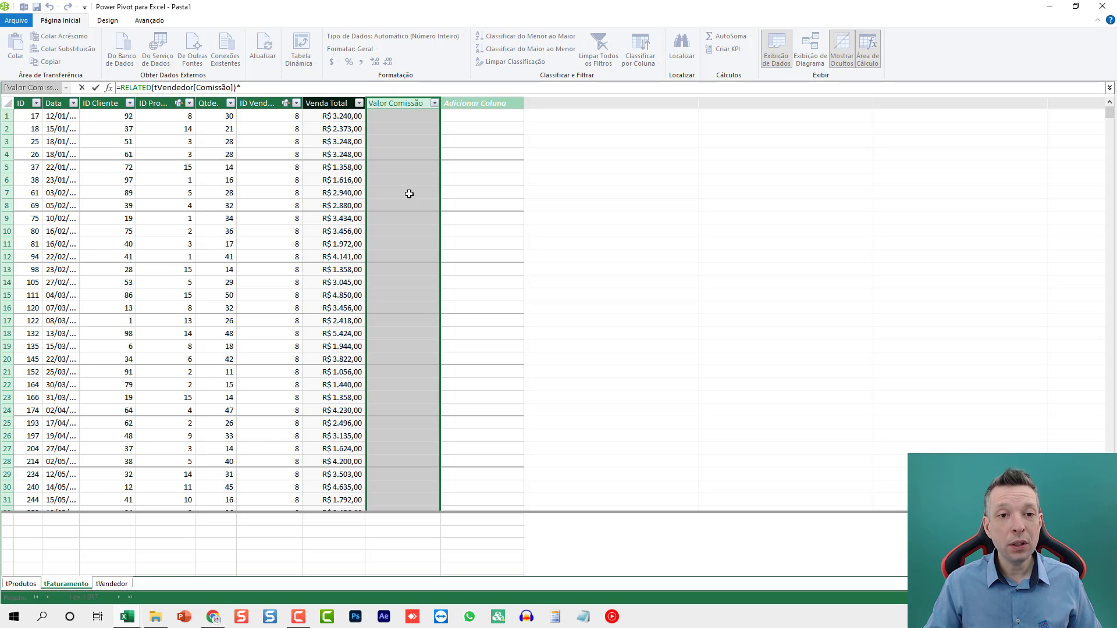
{"action": "type", "text": "vend"}
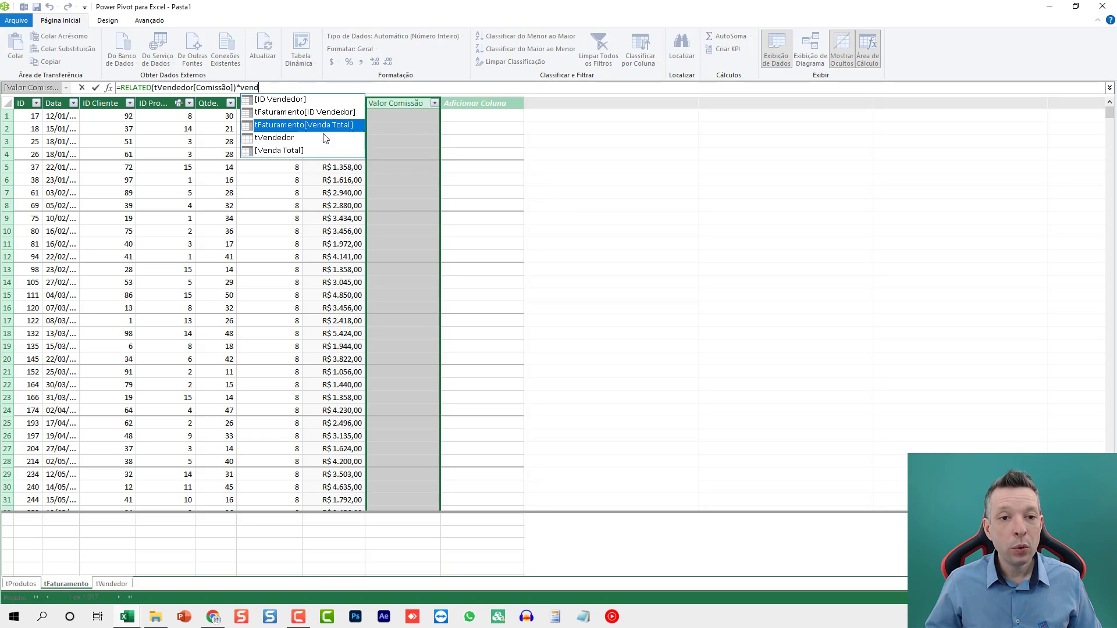
{"action": "key", "text": "Tab"}
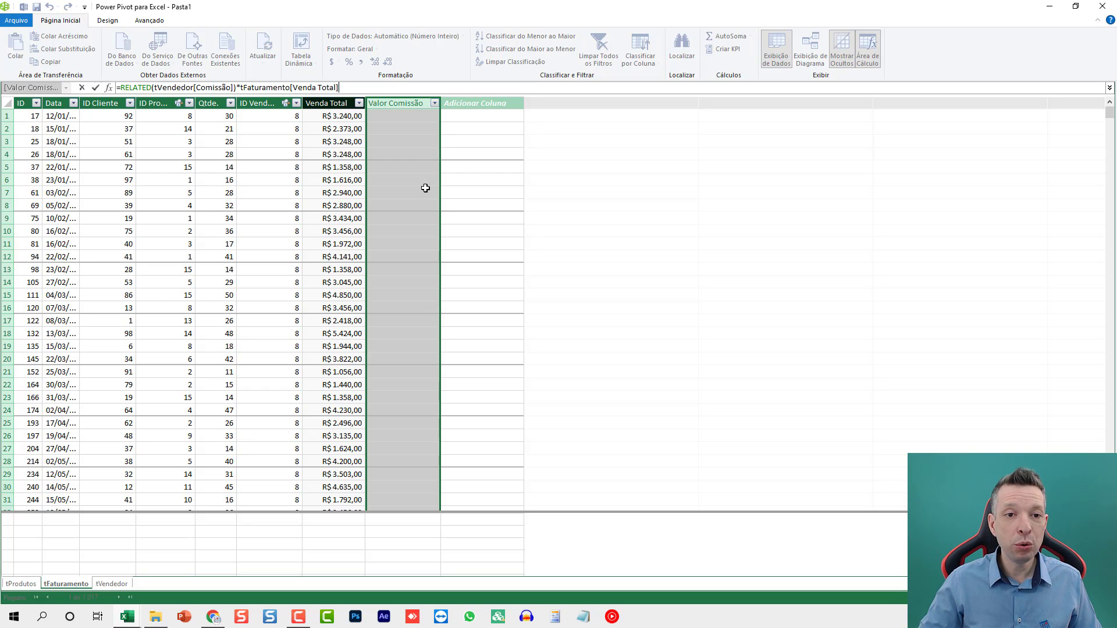
{"action": "key", "text": "Return"}
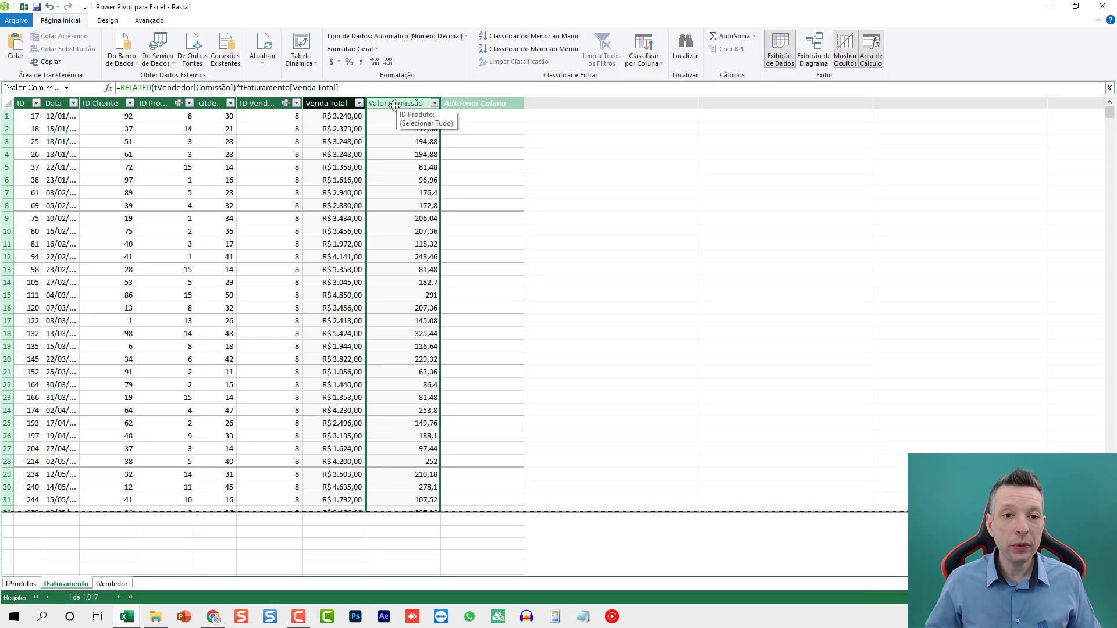
{"action": "left_click", "coordinate": [337, 62]}
{"action": "left_click", "coordinate": [351, 76]}
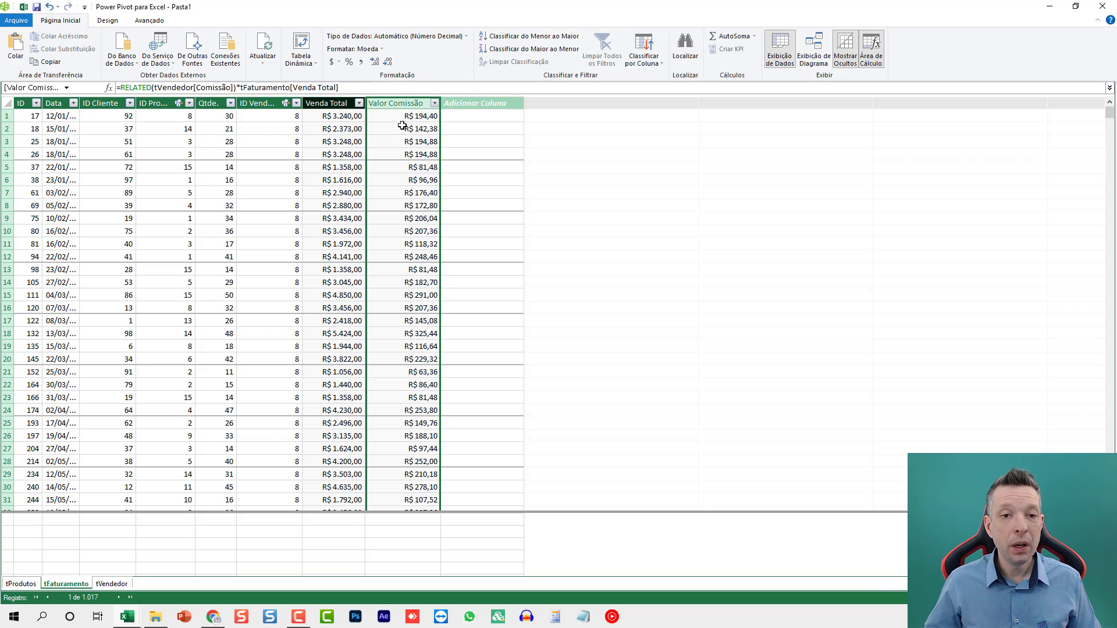
Widen the Data column in tFaturamento to show the full dates and return to the Excel workbook.
{"action": "left_click", "coordinate": [69, 118]}
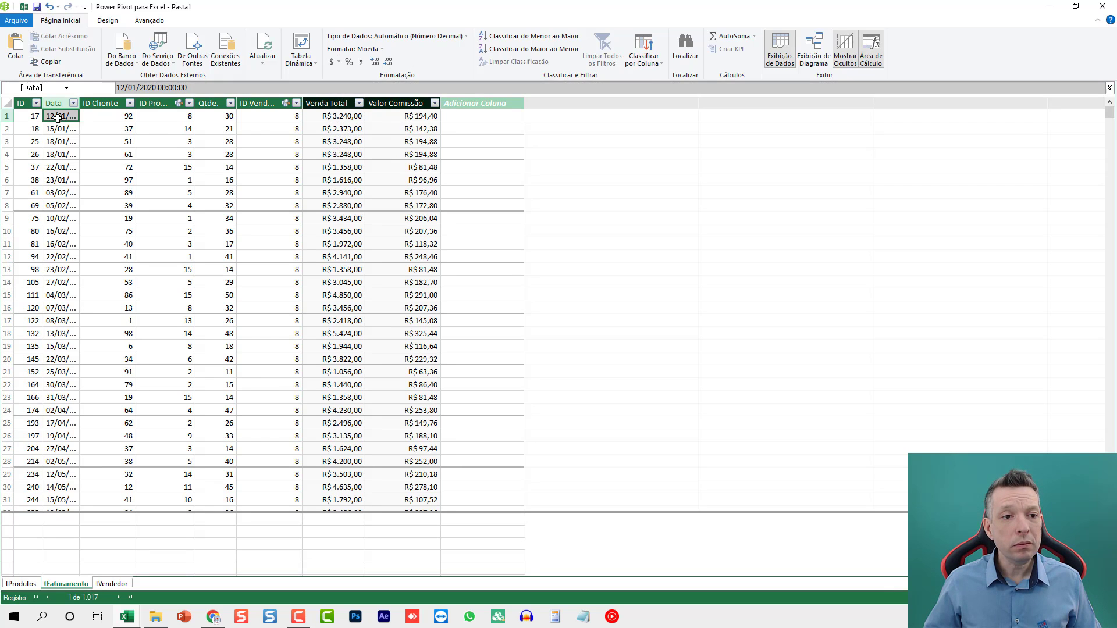
{"action": "left_click_drag", "start_coordinate": [79, 103], "coordinate": [121, 103]}
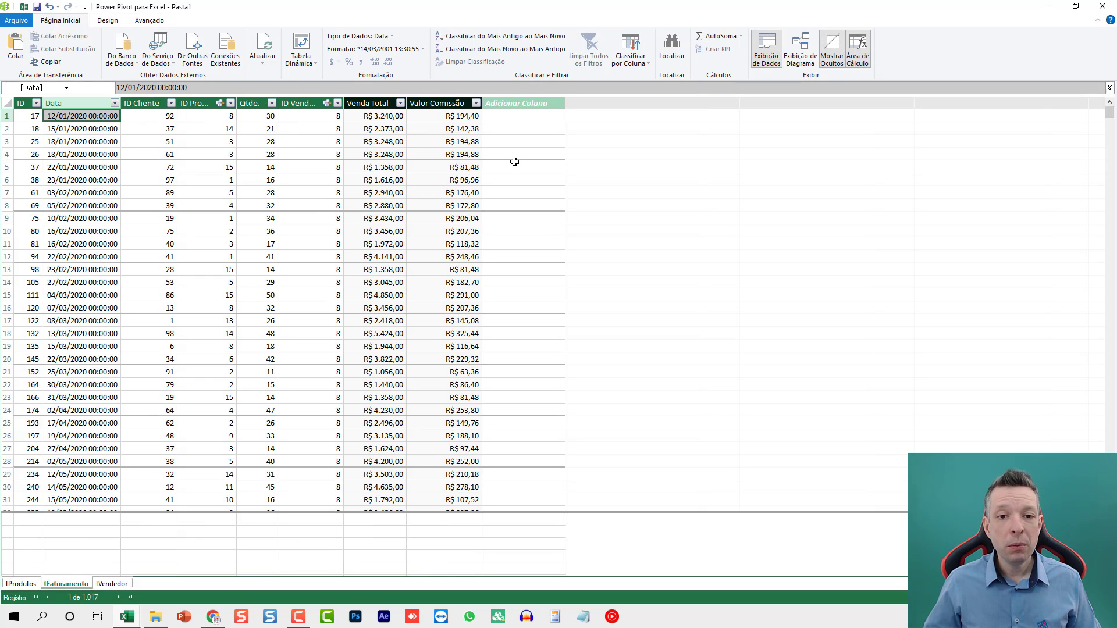
{"action": "left_click", "coordinate": [1050, 9]}
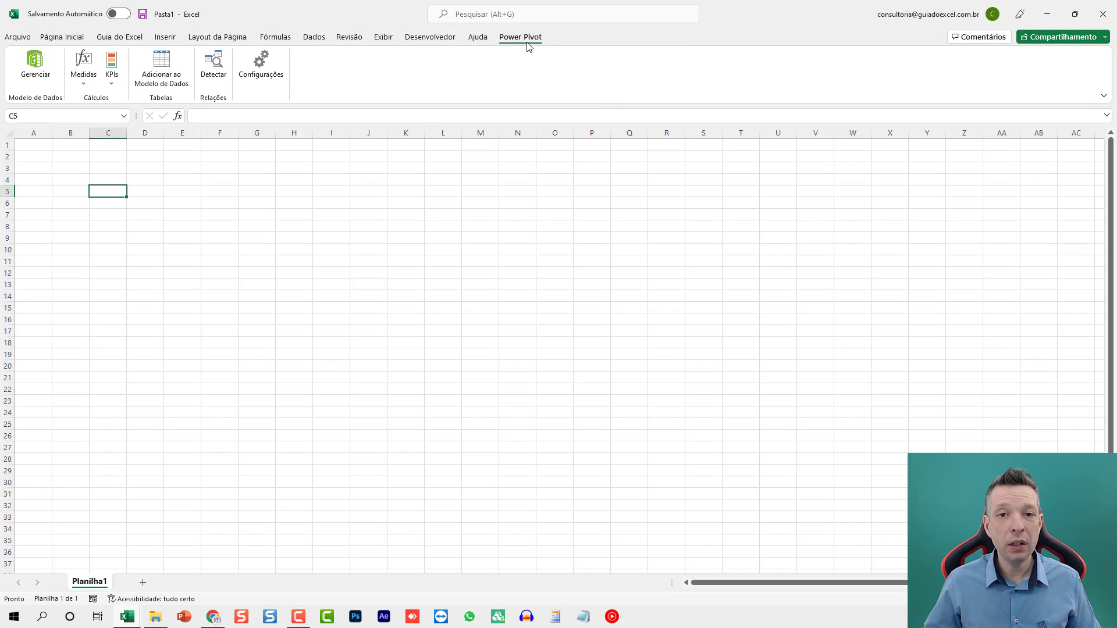
Review the tProdutos, tFaturamento and tVendedor tables in the Power Pivot data model and return to the workbook.
{"action": "left_click", "coordinate": [35, 64]}
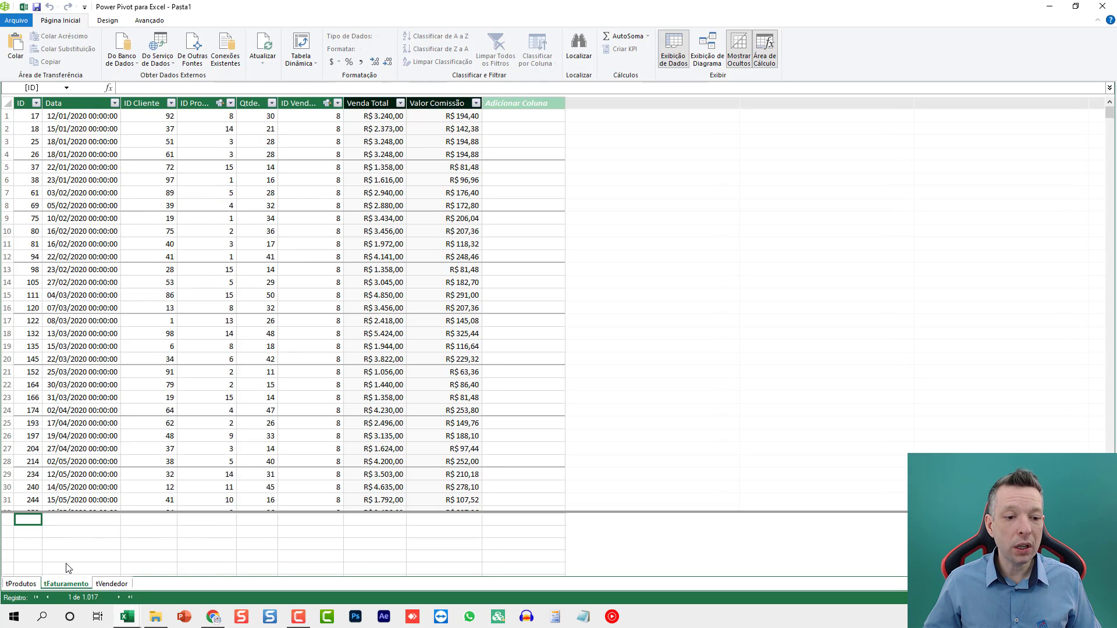
{"action": "left_click", "coordinate": [21, 584]}
{"action": "left_click", "coordinate": [66, 584]}
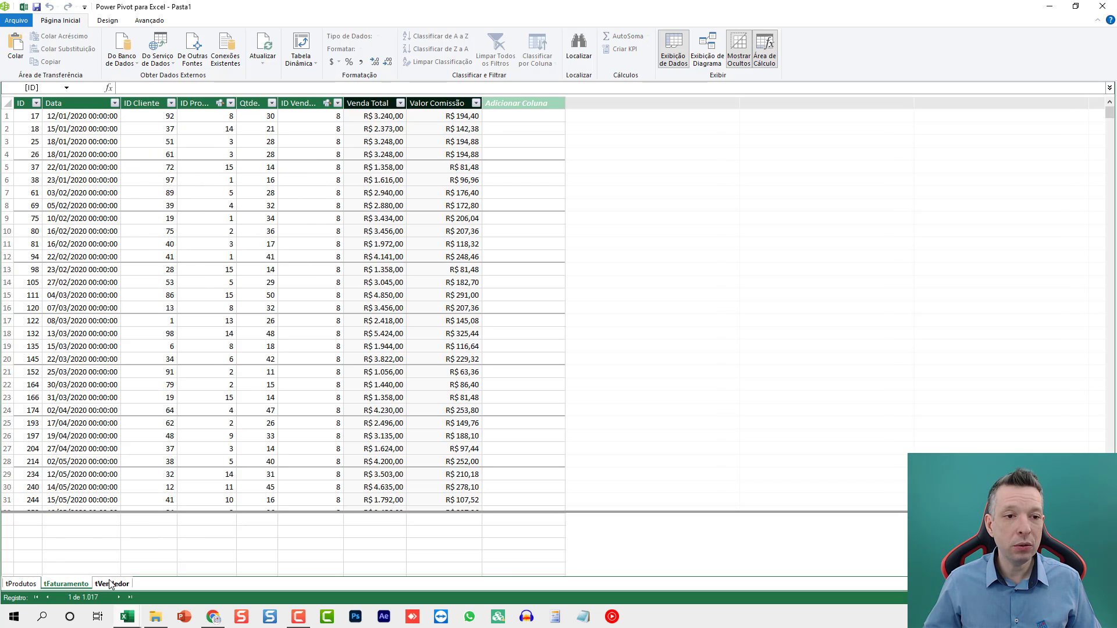
{"action": "left_click", "coordinate": [112, 583]}
{"action": "left_click", "coordinate": [22, 584]}
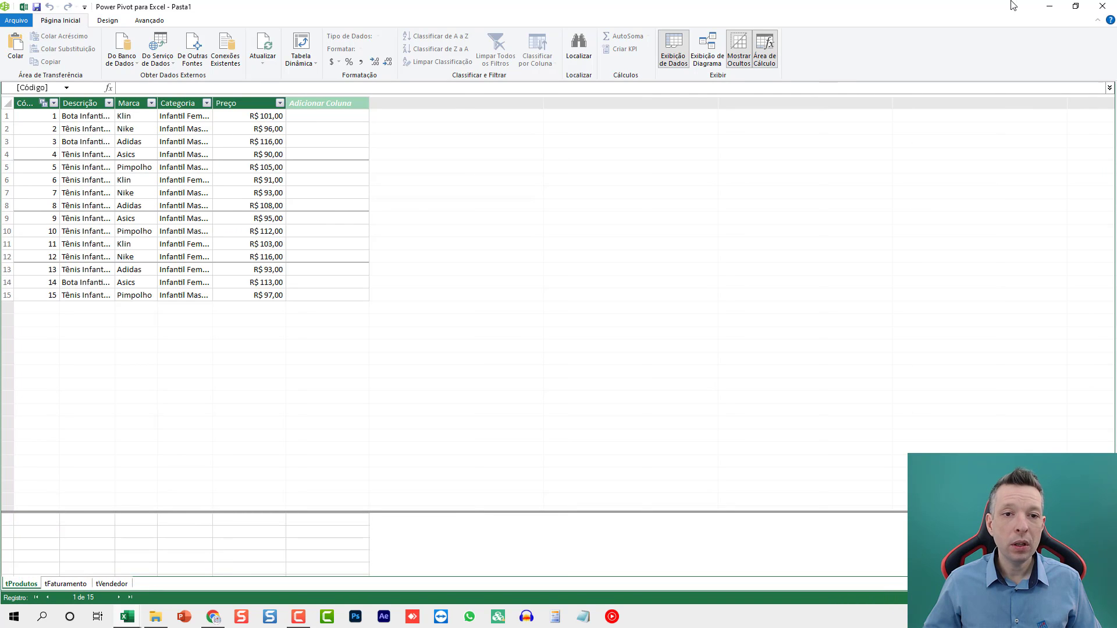
{"action": "left_click", "coordinate": [1101, 7]}
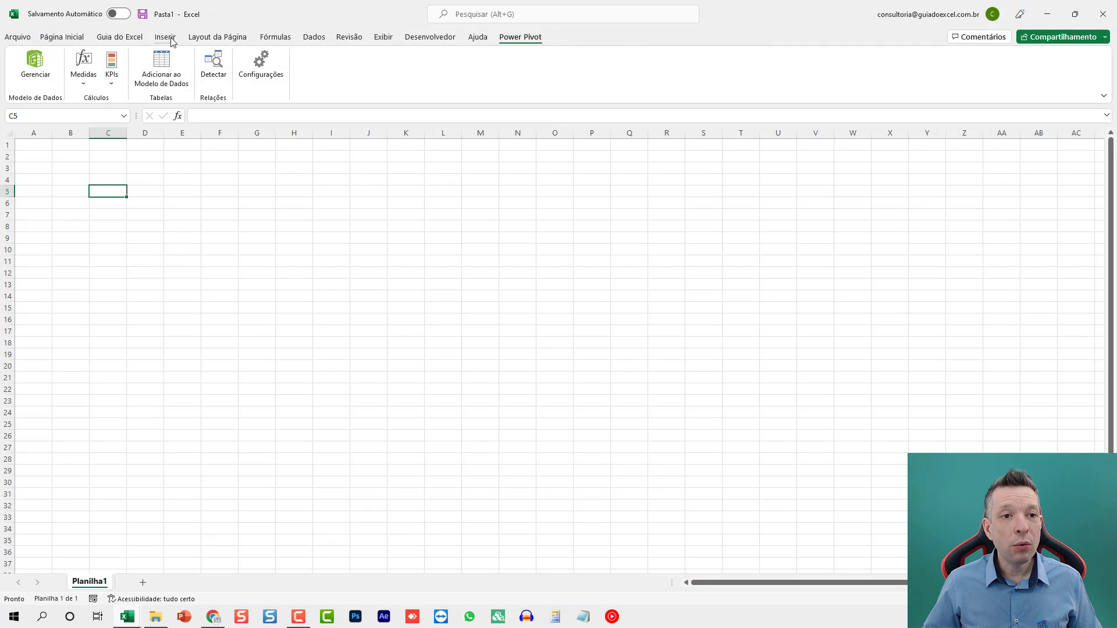
Insert a PivotTable based on the workbook's Data Model at cell C5 of Planilha1.
{"action": "left_click", "coordinate": [165, 38]}
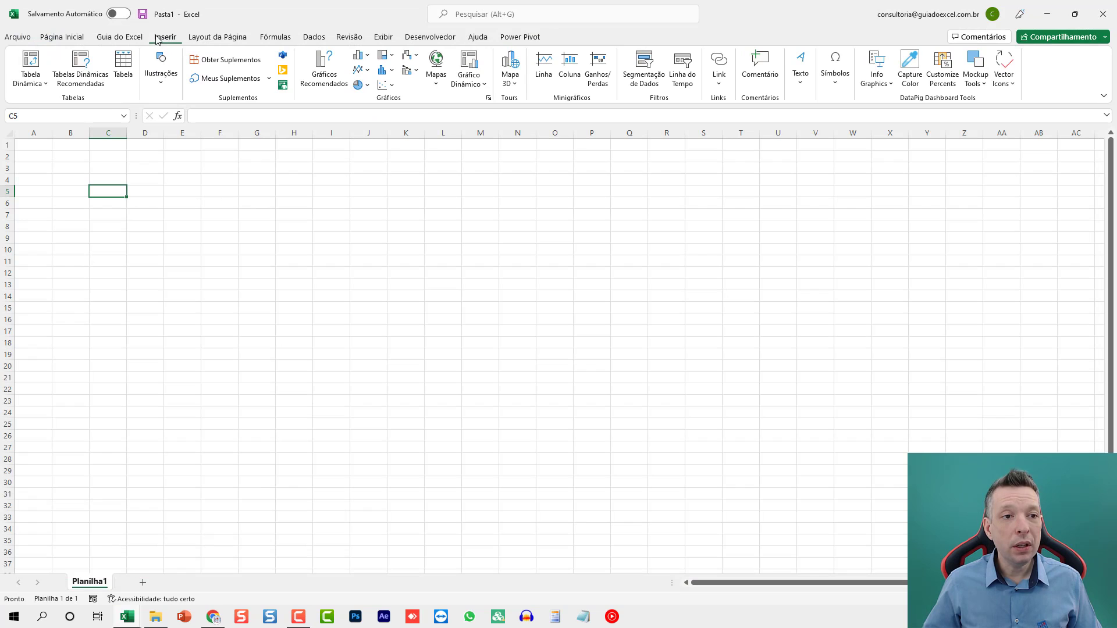
{"action": "left_click", "coordinate": [37, 86]}
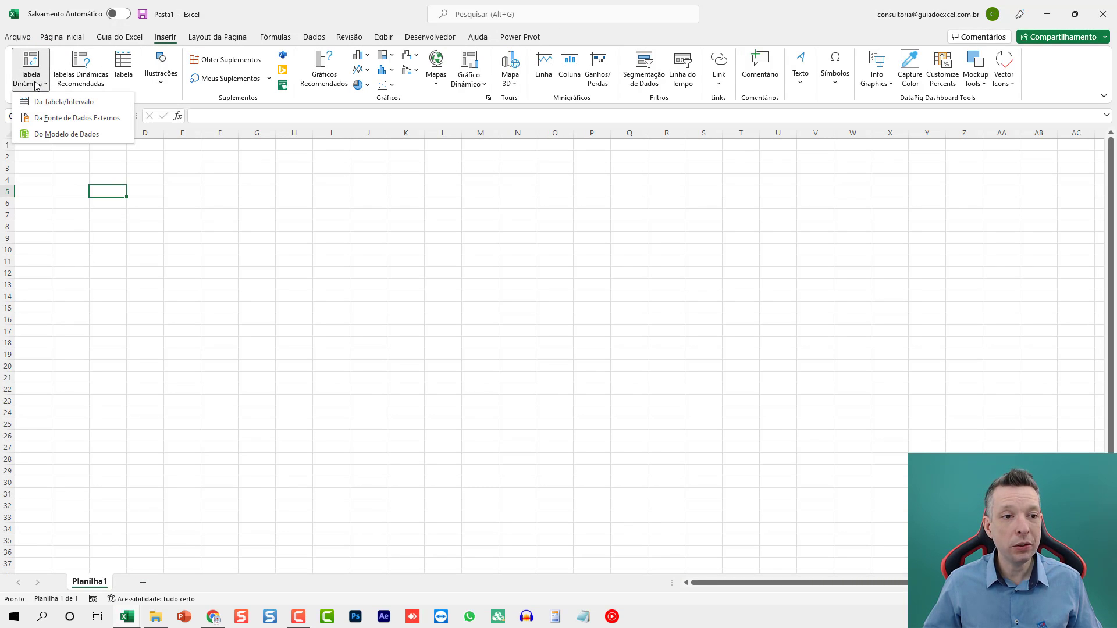
{"action": "left_click", "coordinate": [97, 136]}
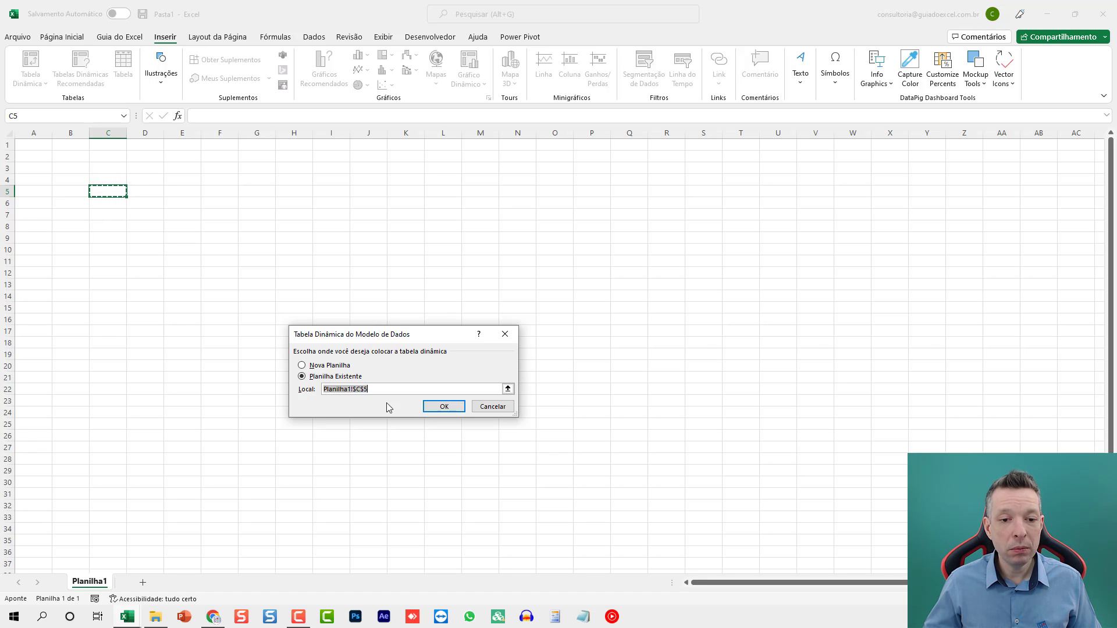
{"action": "left_click", "coordinate": [444, 406]}
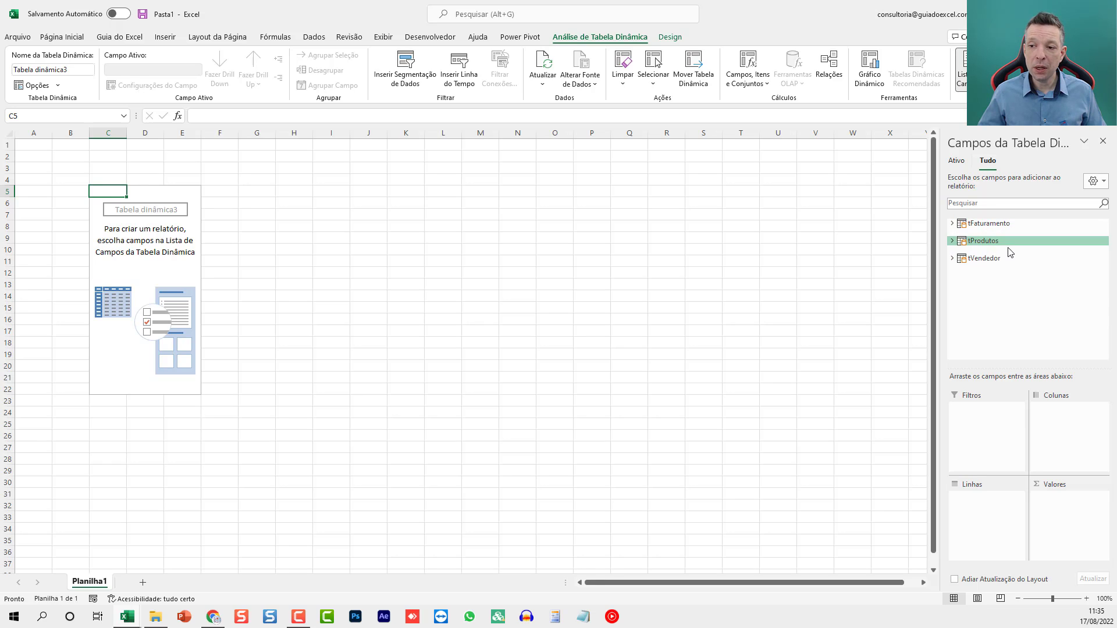
Examine the fields available to the PivotTable in tFaturamento, tProdutos and tVendedor.
{"action": "left_click", "coordinate": [952, 225]}
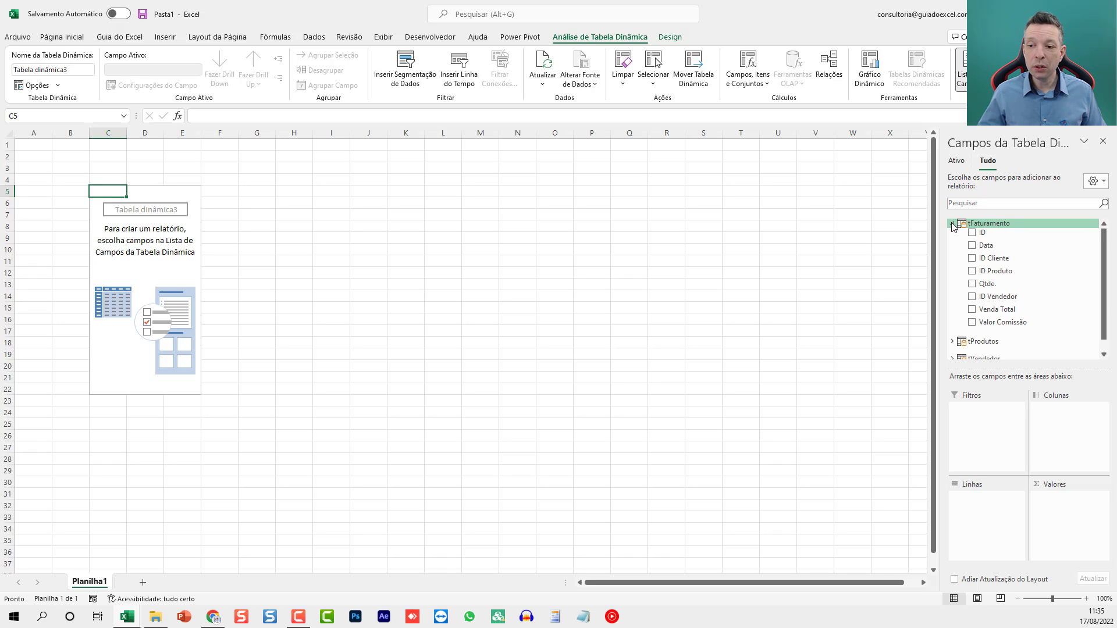
{"action": "left_click", "coordinate": [952, 224]}
{"action": "left_click", "coordinate": [952, 241]}
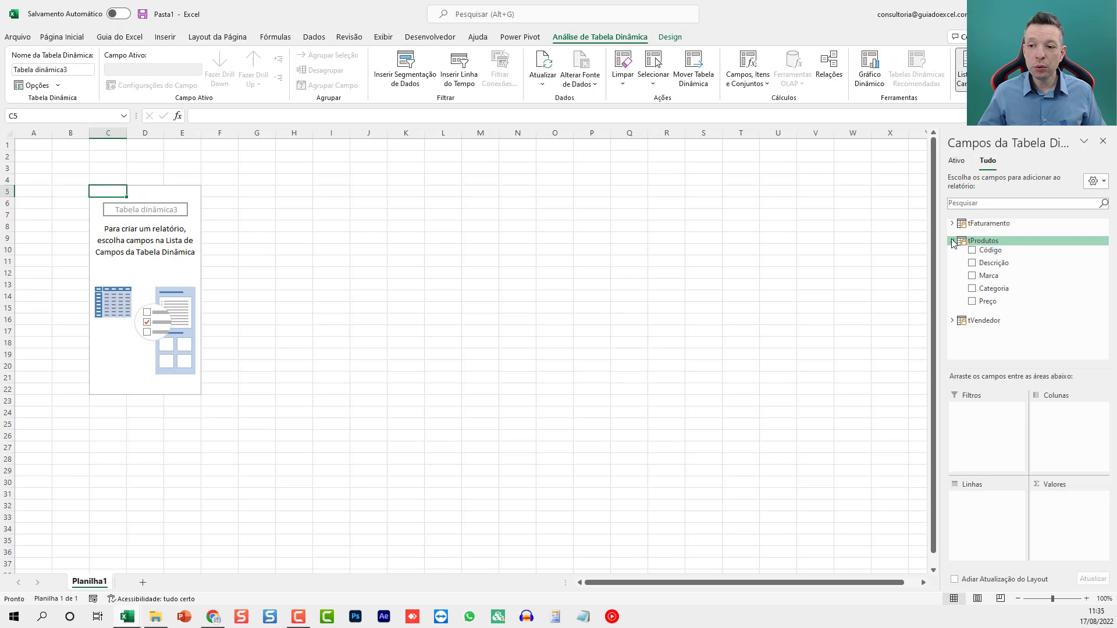
{"action": "left_click", "coordinate": [952, 241]}
{"action": "left_click", "coordinate": [953, 259]}
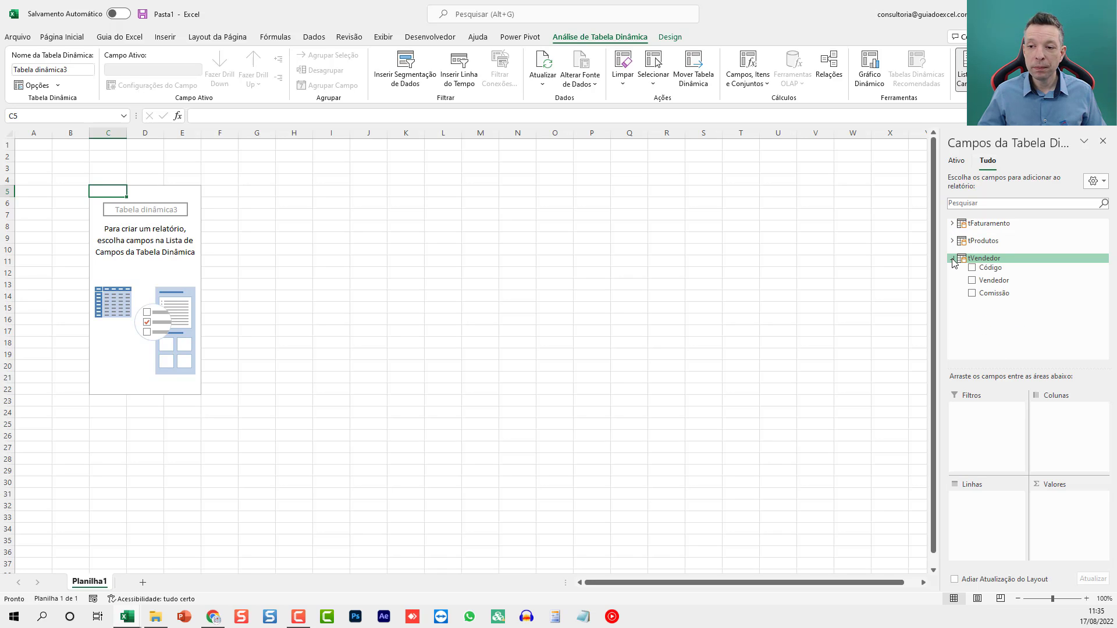
{"action": "left_click", "coordinate": [953, 259]}
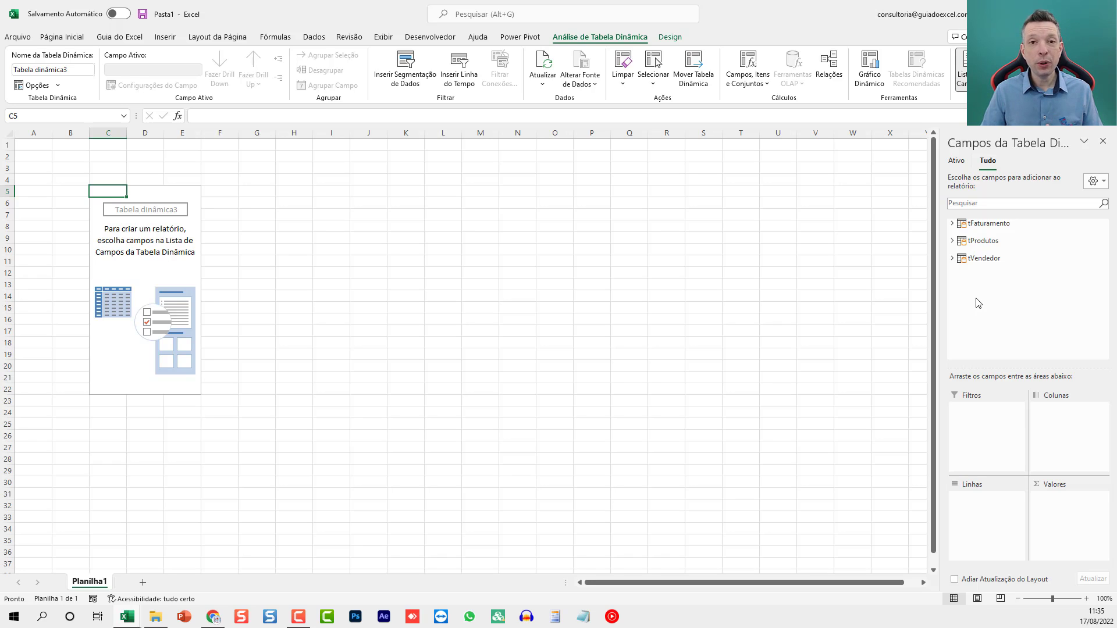
Add tFaturamento's Data field to the PivotTable rows and expand every year and quarter down to the months.
{"action": "left_click", "coordinate": [953, 224]}
{"action": "left_click_drag", "start_coordinate": [983, 247], "coordinate": [981, 514]}
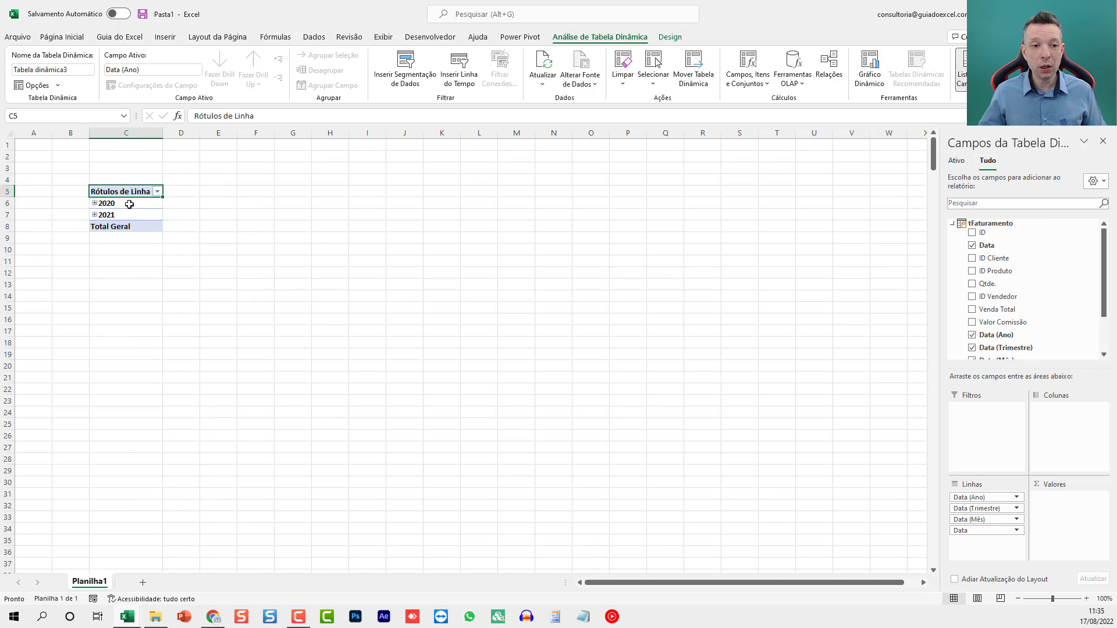
{"action": "right_click", "coordinate": [129, 204]}
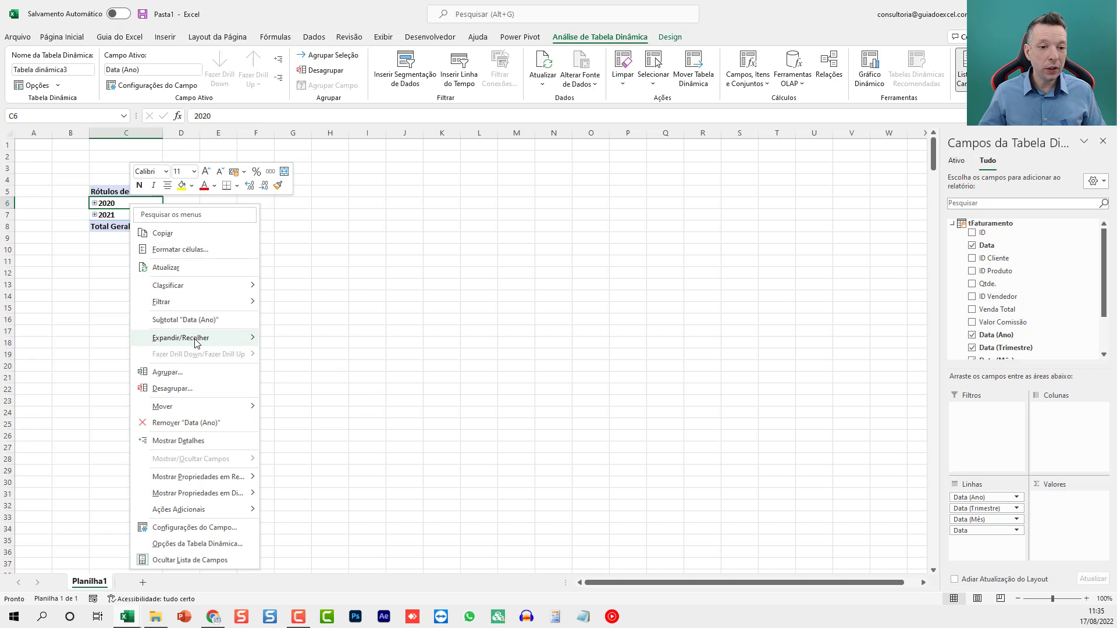
{"action": "mouse_move", "coordinate": [196, 343]}
{"action": "left_click", "coordinate": [309, 376]}
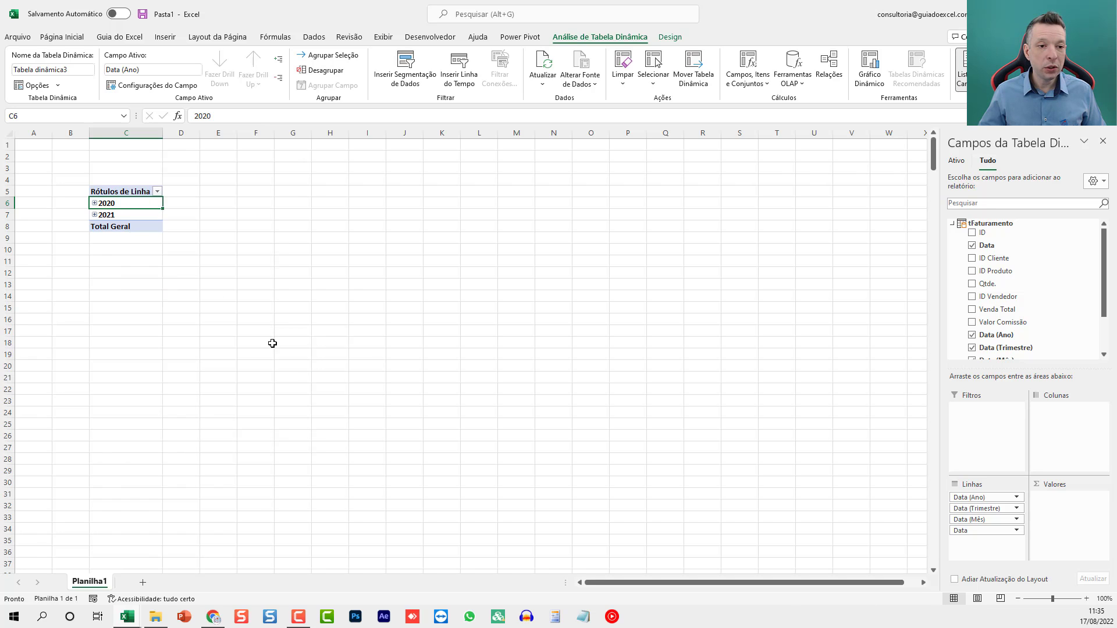
{"action": "right_click", "coordinate": [132, 218]}
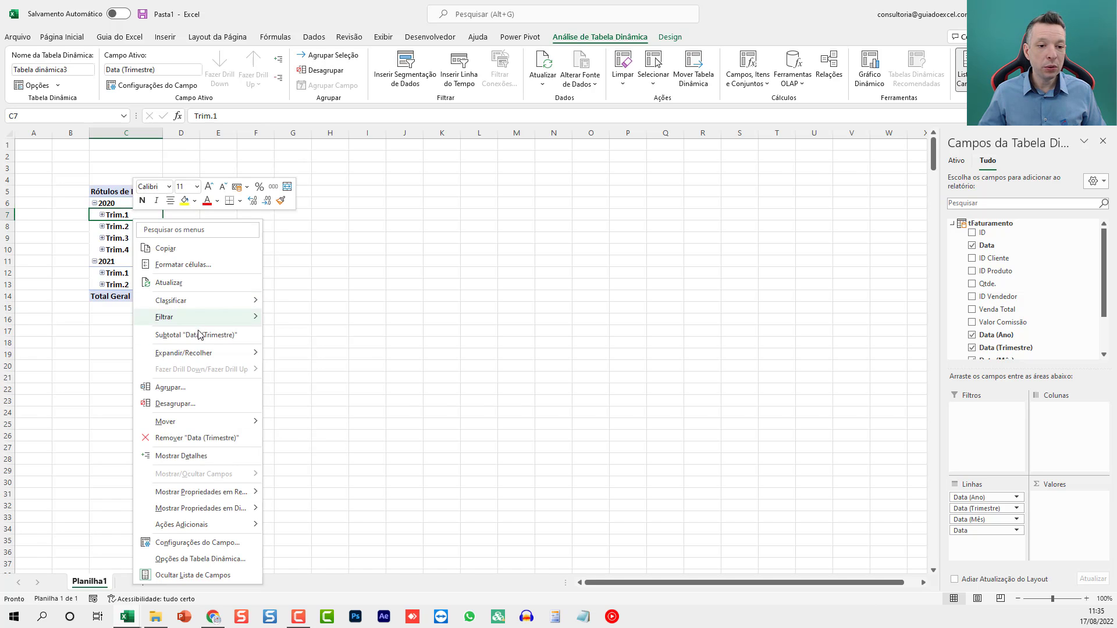
{"action": "mouse_move", "coordinate": [216, 359]}
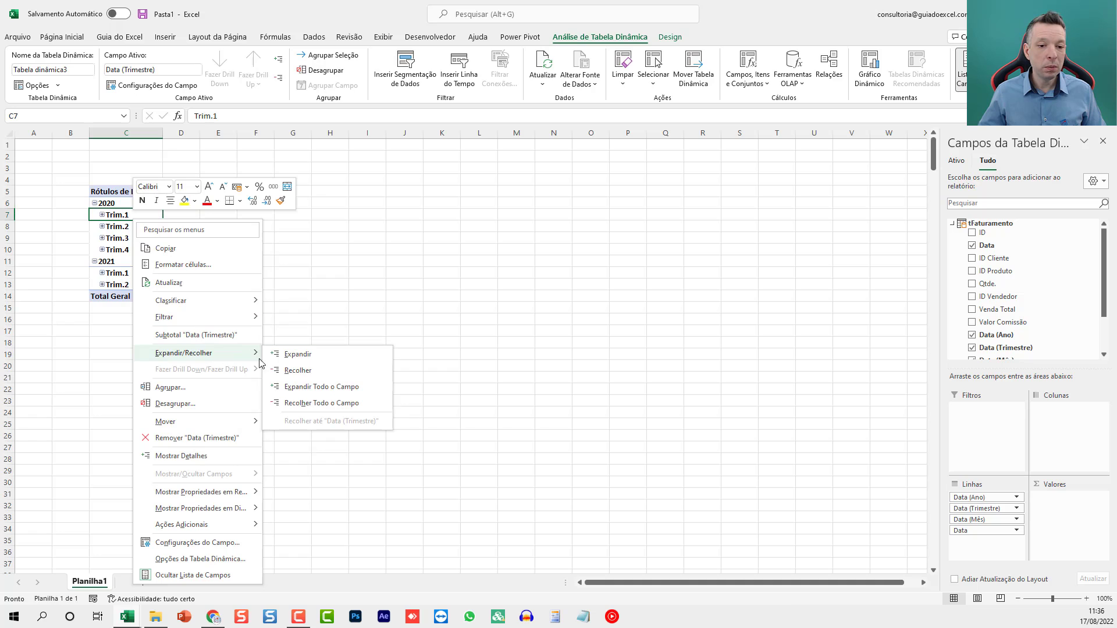
{"action": "left_click", "coordinate": [319, 388]}
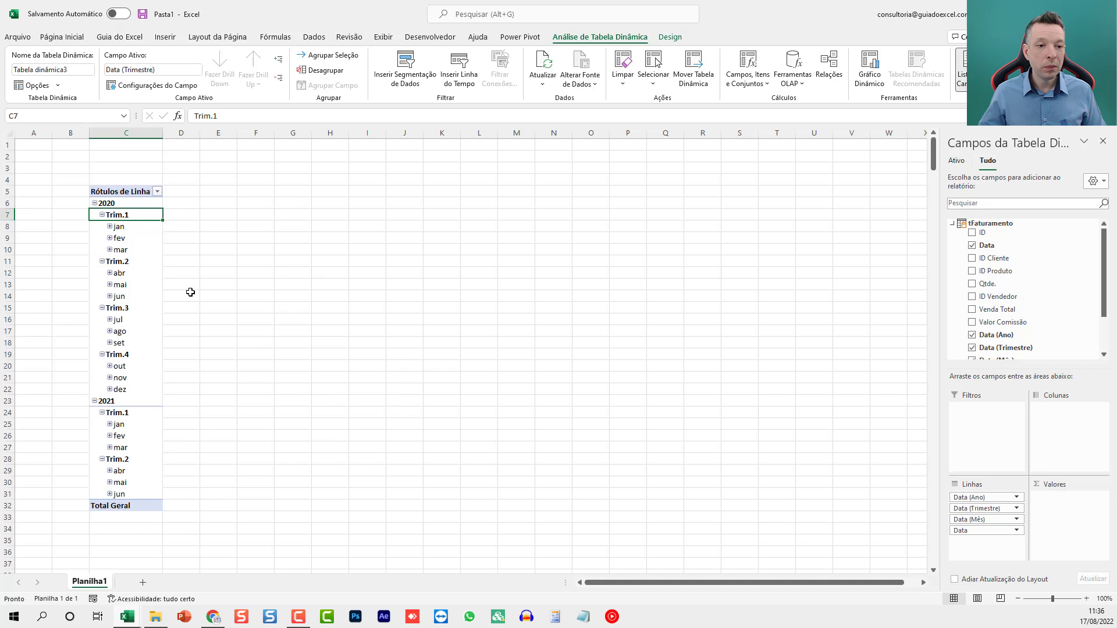
Expand all months to their individual dates and add Venda Total from tFaturamento as the PivotTable's summed value.
{"action": "right_click", "coordinate": [126, 227]}
{"action": "mouse_move", "coordinate": [215, 317]}
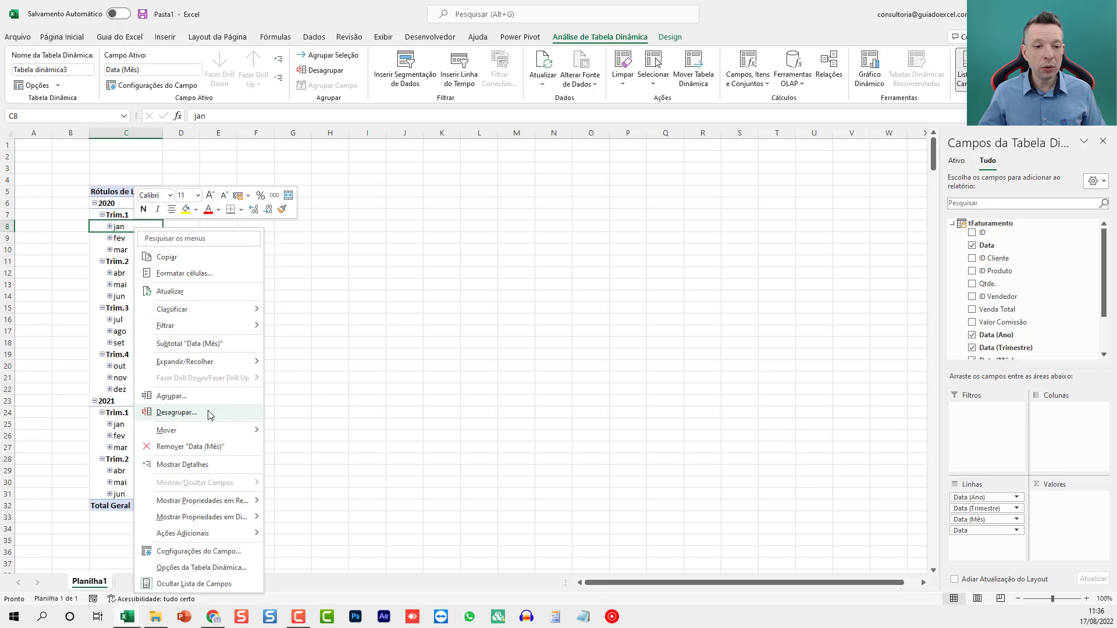
{"action": "mouse_move", "coordinate": [219, 362]}
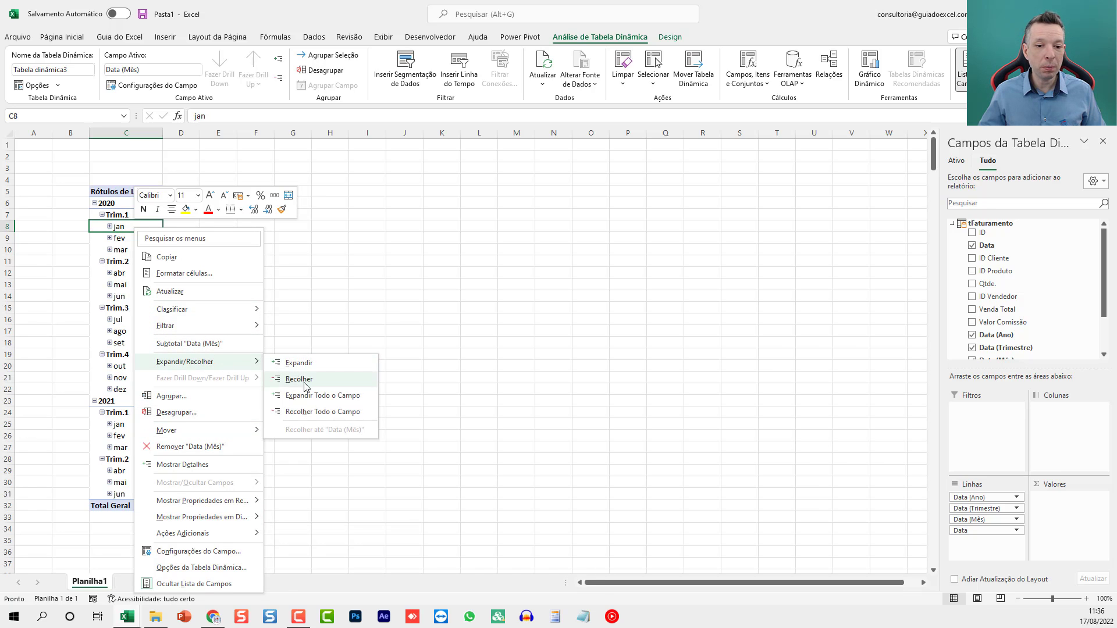
{"action": "left_click", "coordinate": [324, 395]}
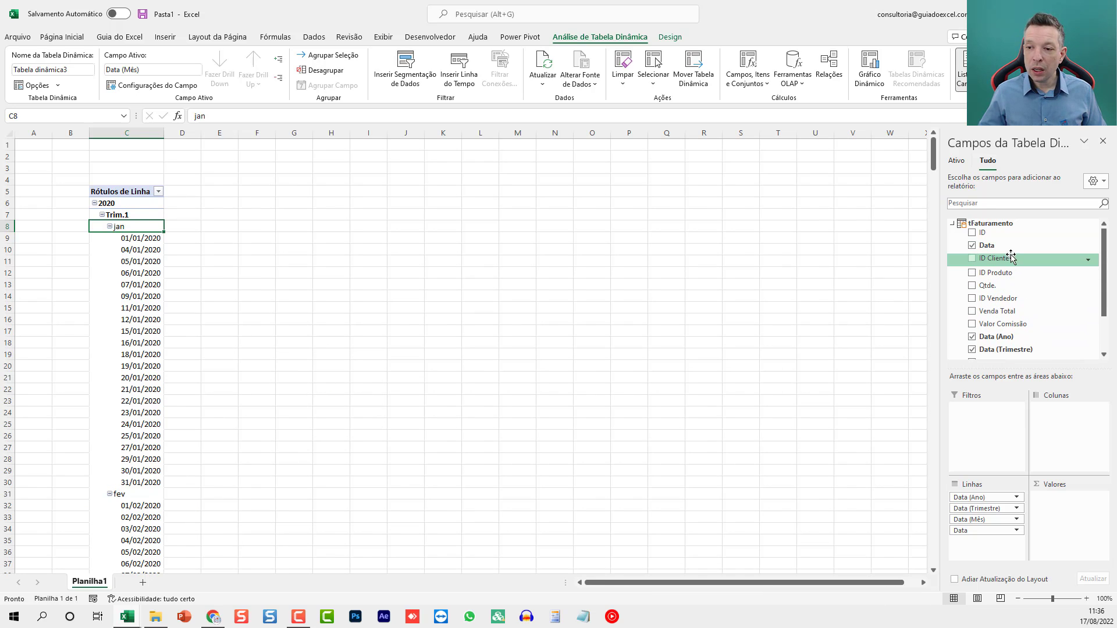
{"action": "left_click_drag", "start_coordinate": [1104, 266], "coordinate": [1104, 283]}
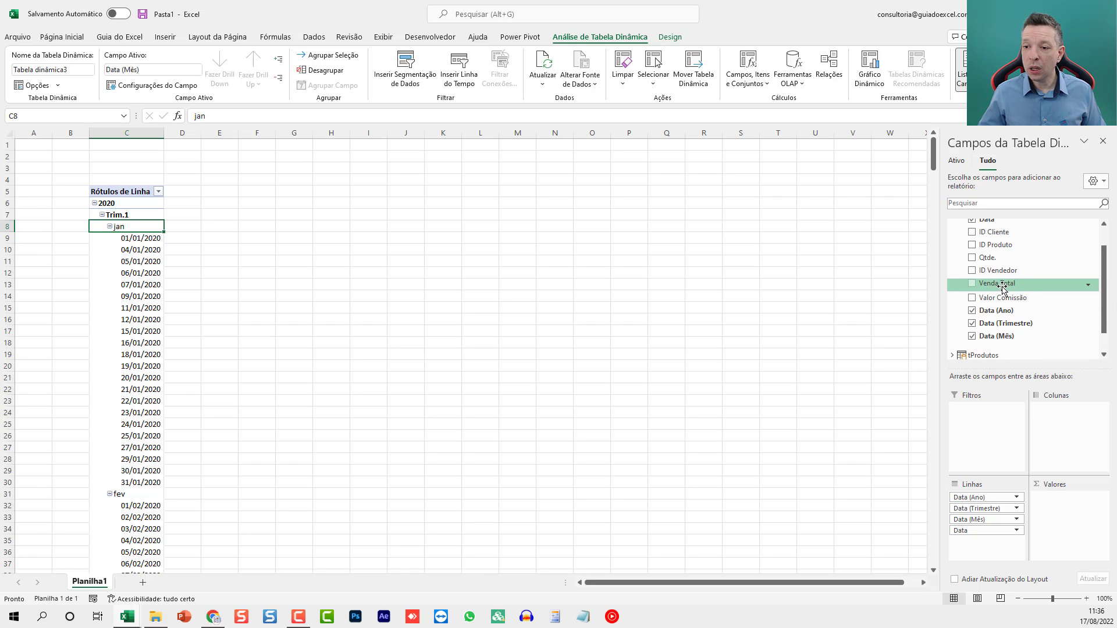
{"action": "left_click_drag", "start_coordinate": [998, 286], "coordinate": [1050, 500]}
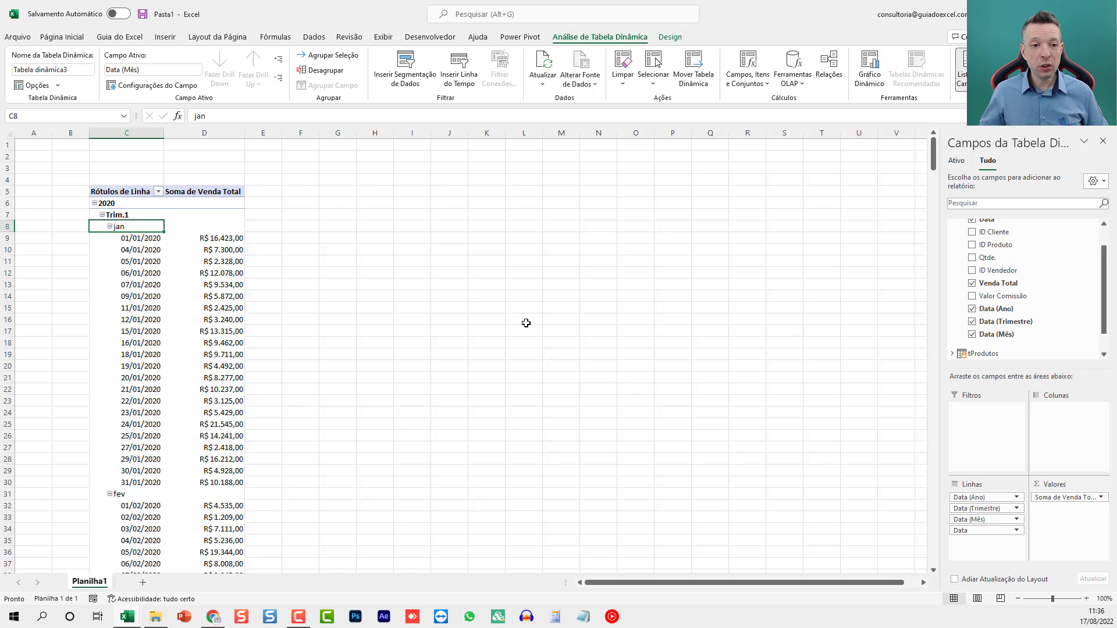
{"action": "left_click", "coordinate": [419, 226]}
{"action": "type", "text": "1"}
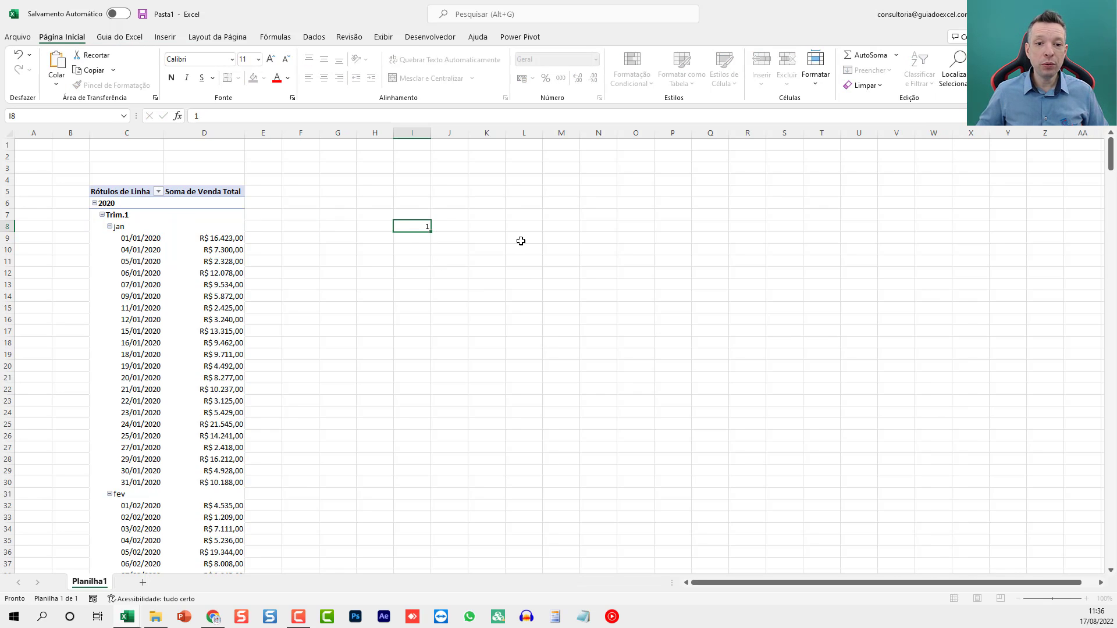
{"action": "key", "text": "Return"}
{"action": "type", "text": "1"}
{"action": "key", "text": "Return"}
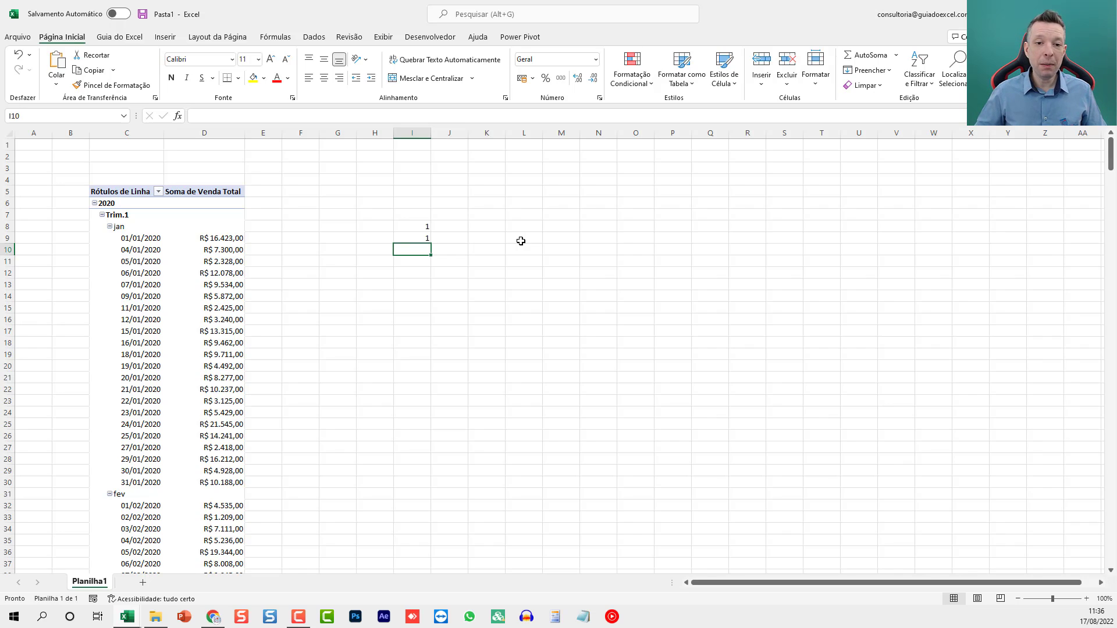
{"action": "key", "text": "Up"}
{"action": "key", "text": "Up"}
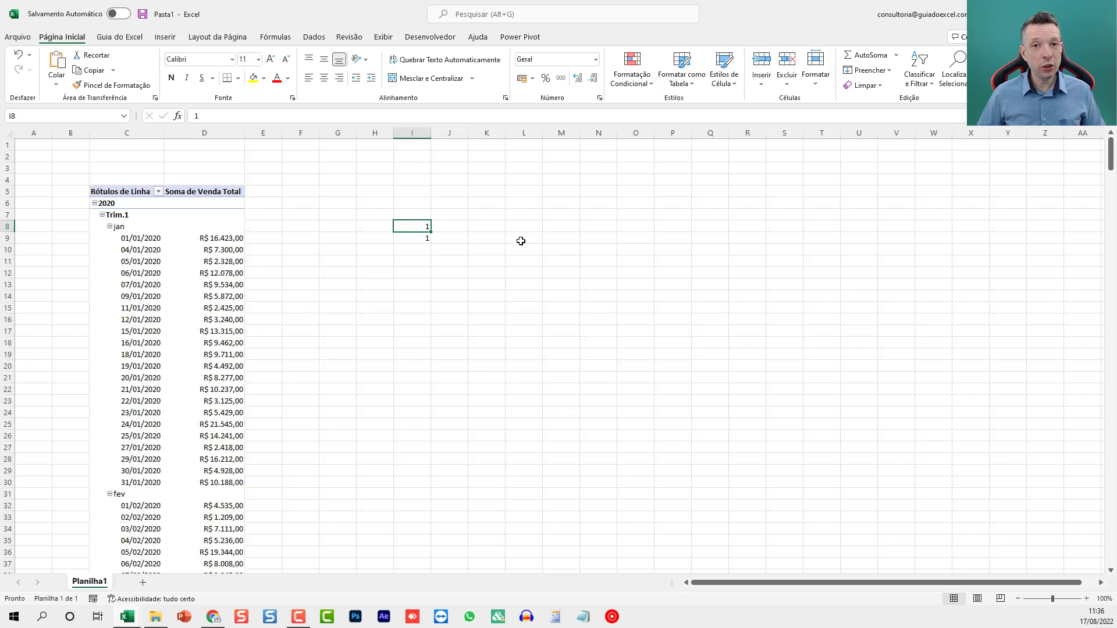
{"action": "key", "text": "shift+Down"}
{"action": "key", "text": "Delete"}
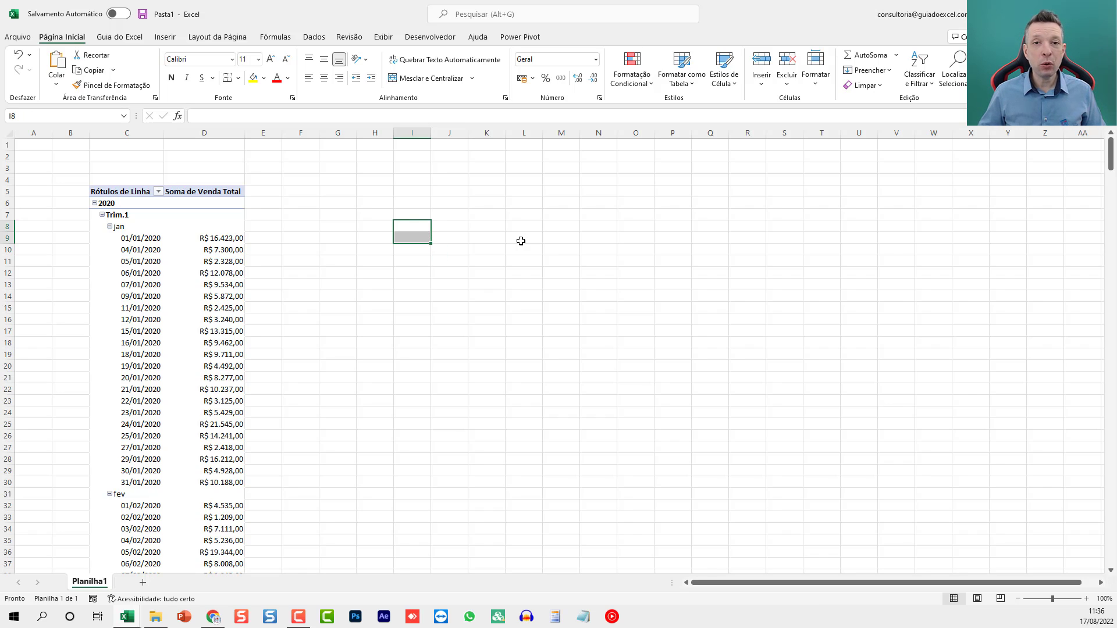
{"action": "left_click", "coordinate": [475, 249]}
{"action": "type", "text": "1"}
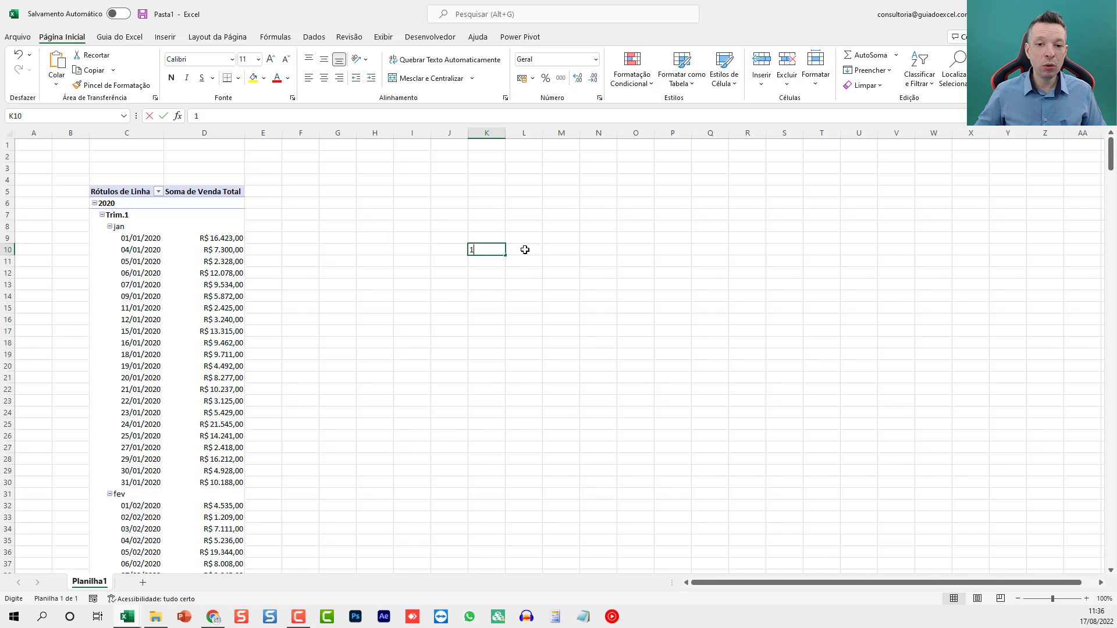
{"action": "key", "text": "Return"}
{"action": "type", "text": "1"}
{"action": "key", "text": "Return"}
{"action": "key", "text": "Up"}
{"action": "key", "text": "shift+Up"}
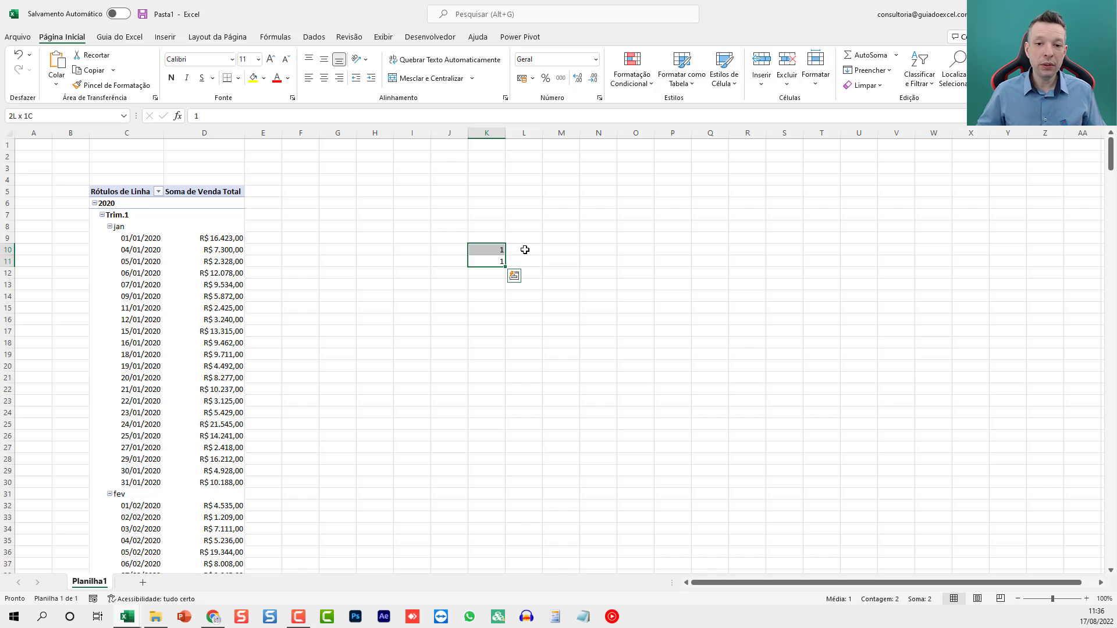
{"action": "key", "text": "Delete"}
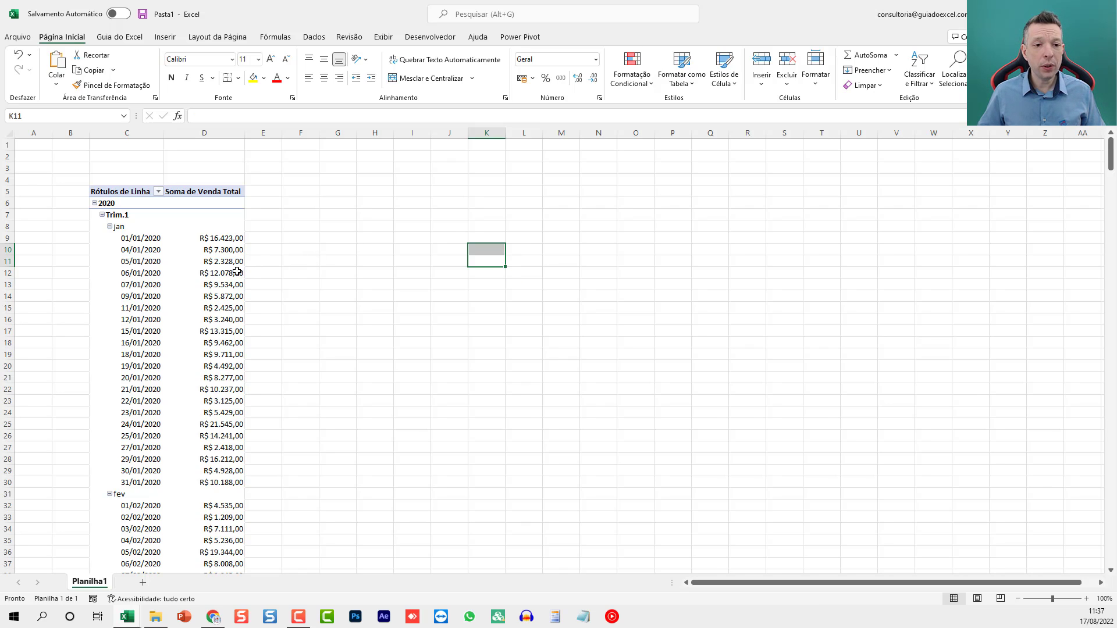
Start a new Power Pivot measure and assign it to the tFaturamento table.
{"action": "left_click", "coordinate": [213, 272]}
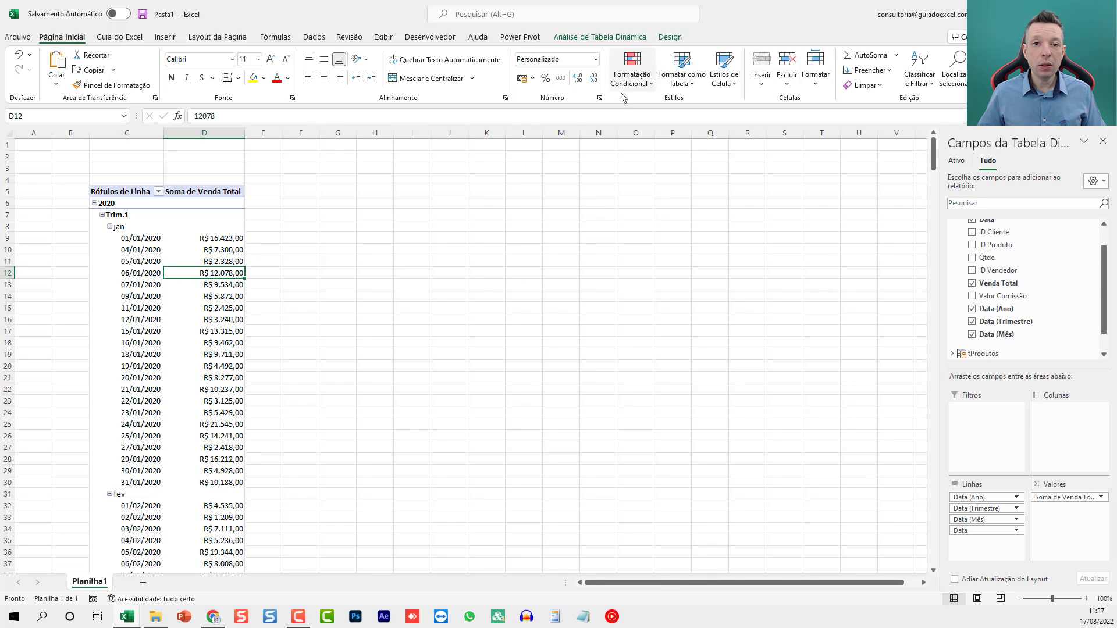
{"action": "left_click", "coordinate": [561, 225]}
{"action": "left_click", "coordinate": [505, 38]}
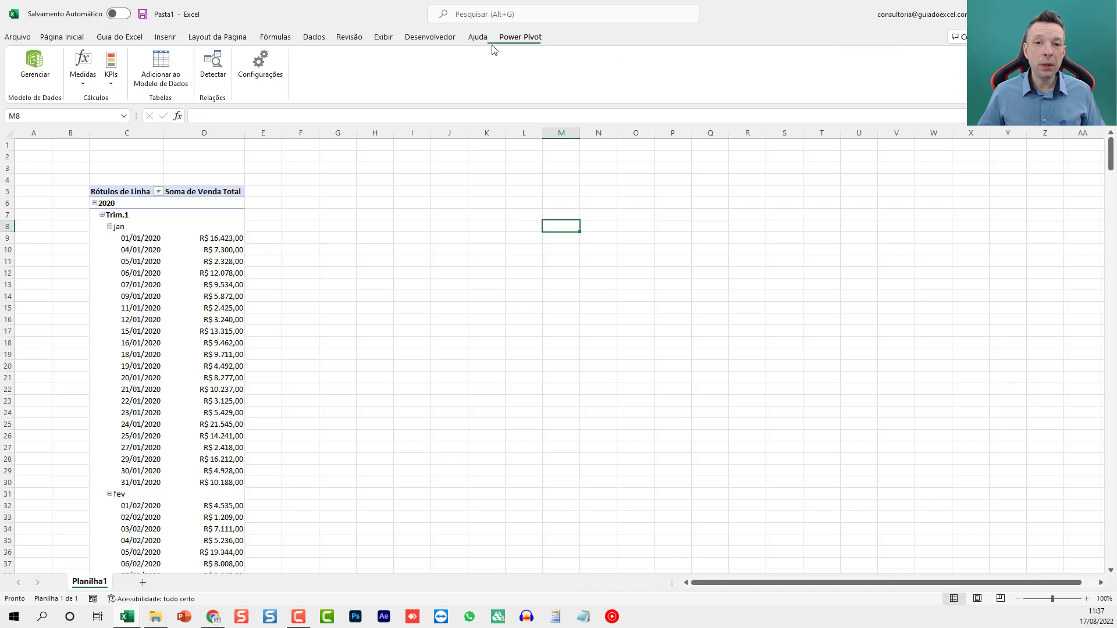
{"action": "left_click", "coordinate": [82, 75]}
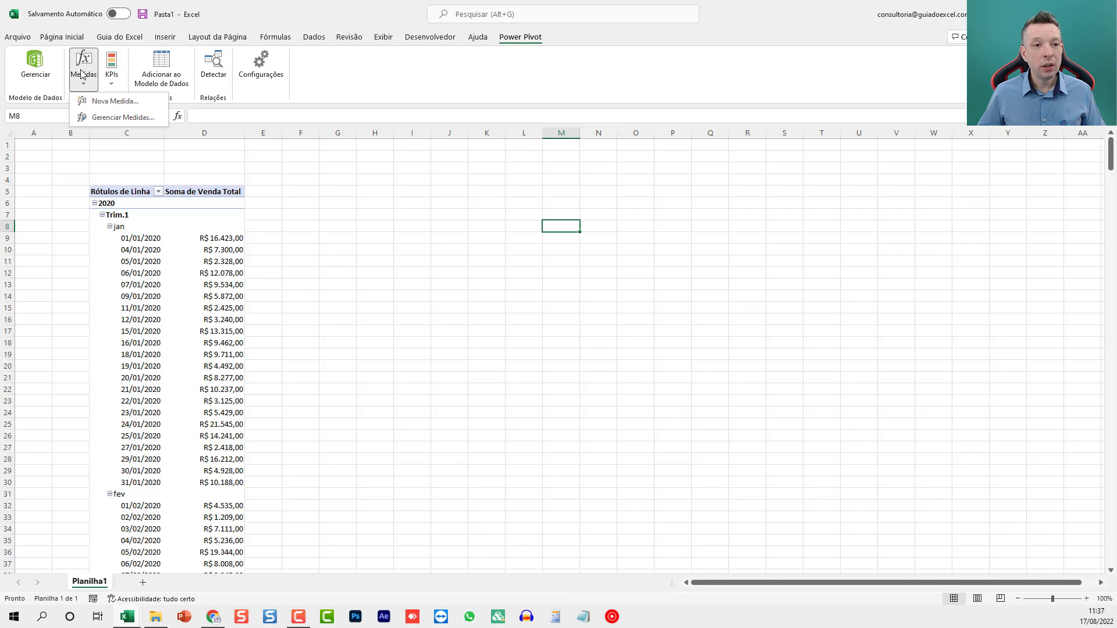
{"action": "left_click", "coordinate": [111, 105]}
{"action": "left_click_drag", "start_coordinate": [508, 183], "coordinate": [447, 199]}
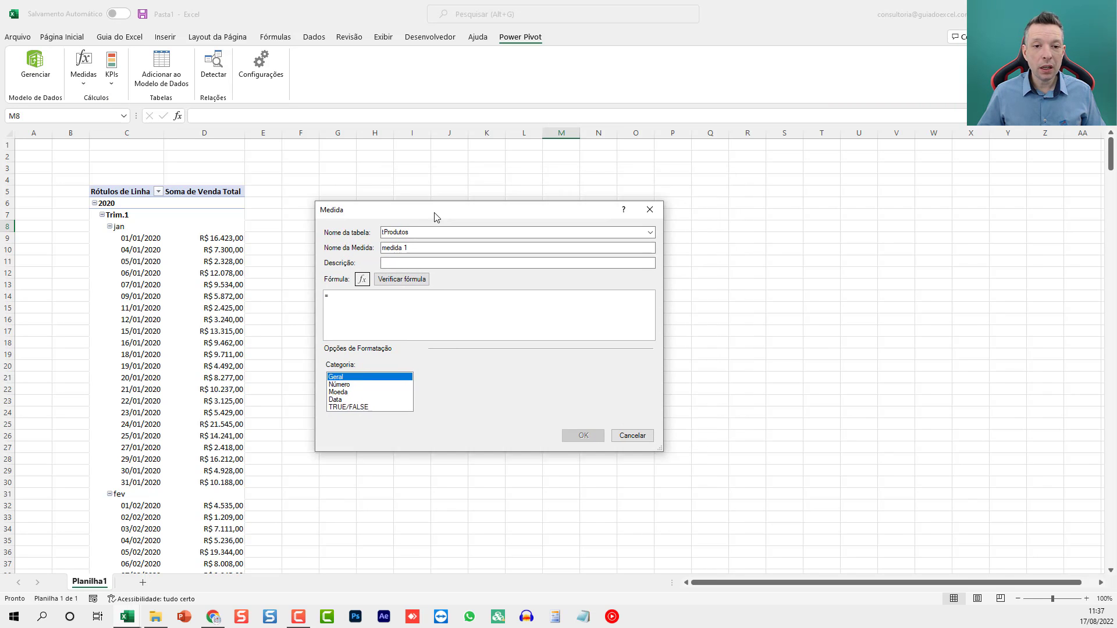
{"action": "left_click_drag", "start_coordinate": [542, 241], "coordinate": [526, 240]}
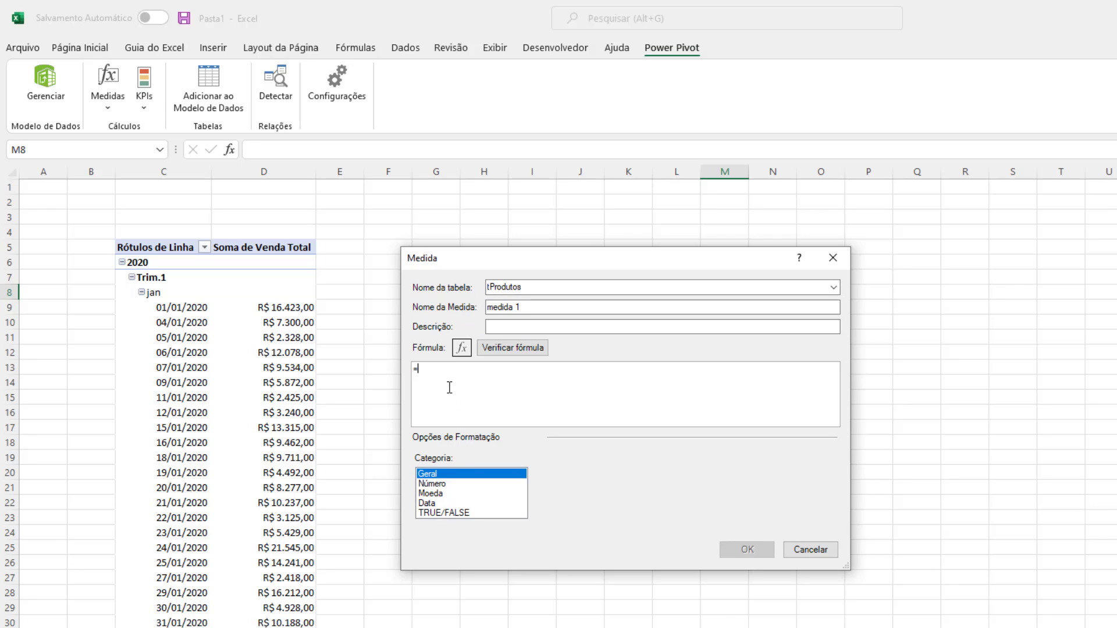
{"action": "left_click", "coordinate": [834, 288]}
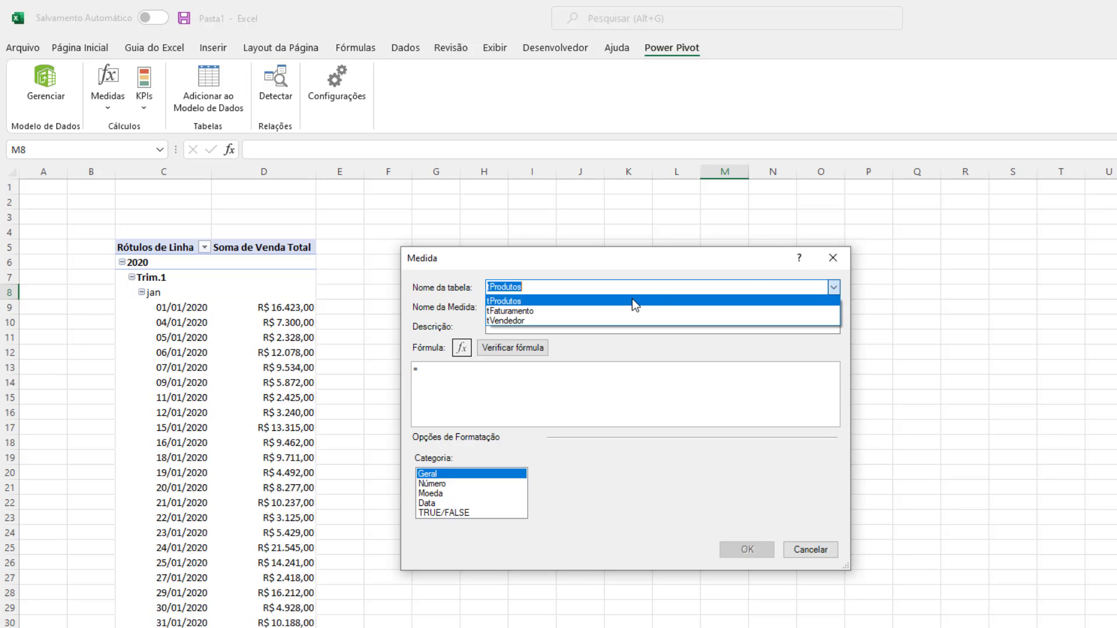
{"action": "left_click", "coordinate": [531, 309]}
Name the new measure Quantidade de Pedidos.
{"action": "left_click_drag", "start_coordinate": [547, 307], "coordinate": [454, 304]}
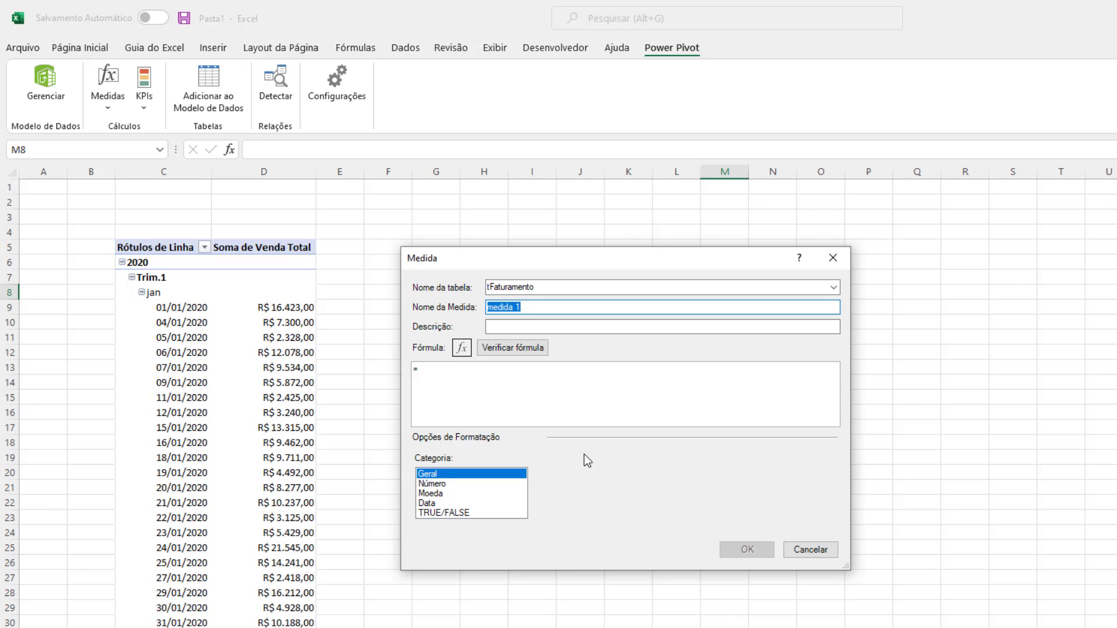
{"action": "type", "text": "Quantidade de pedid"}
{"action": "key", "text": "BackSpace"}
{"action": "key", "text": "BackSpace"}
{"action": "key", "text": "BackSpace"}
{"action": "key", "text": "BackSpace"}
{"action": "key", "text": "BackSpace"}
{"action": "type", "text": "Pedidos"}
Enter the measure formula =DISTINCTCOUNT(tFaturamento[ID]) to count the distinct order IDs.
{"action": "left_click", "coordinate": [467, 385]}
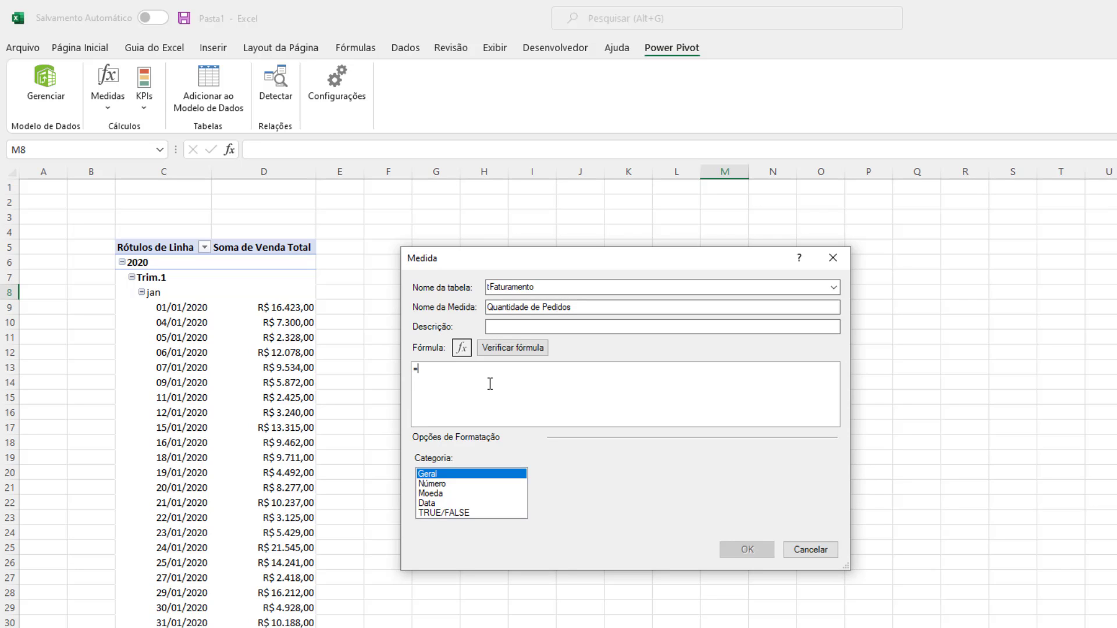
{"action": "type", "text": "dis"}
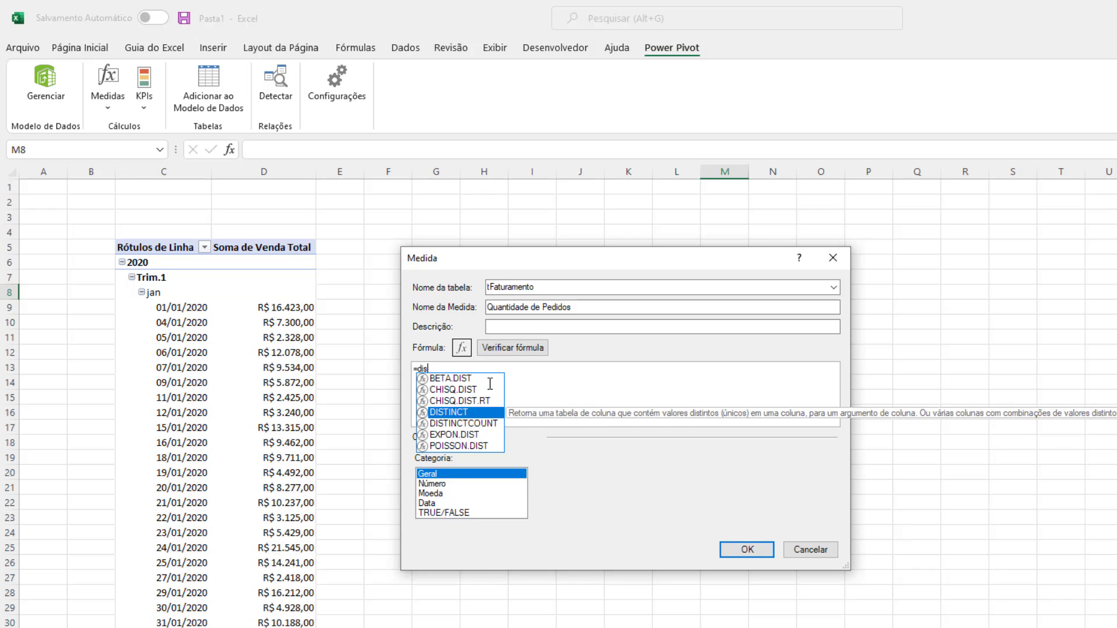
{"action": "key", "text": "Down"}
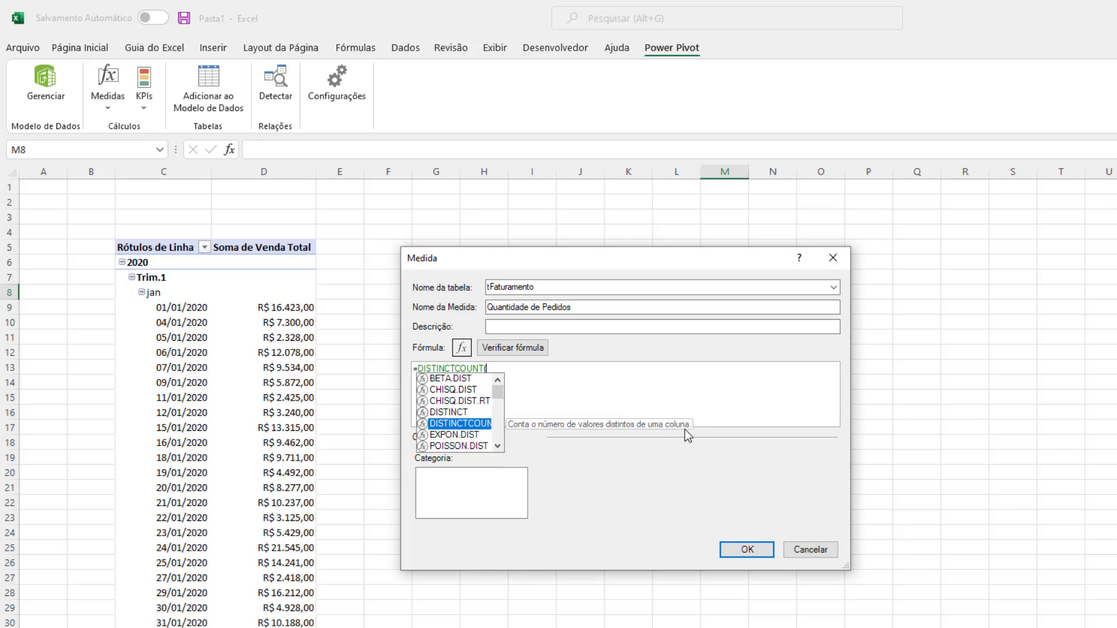
{"action": "key", "text": "Tab"}
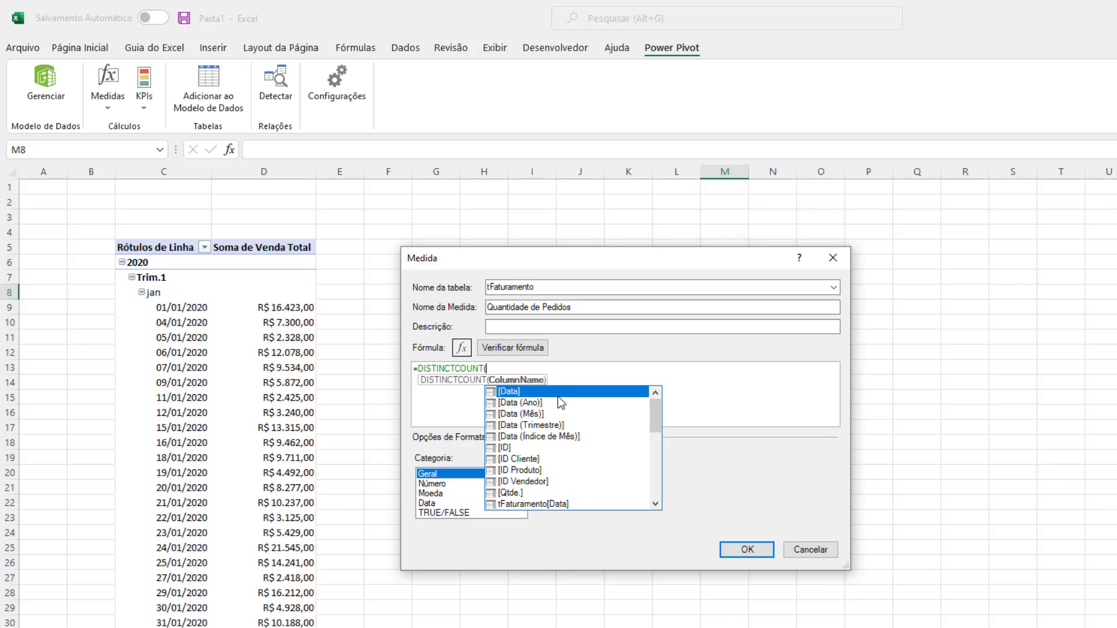
{"action": "left_click_drag", "start_coordinate": [656, 415], "coordinate": [654, 446]}
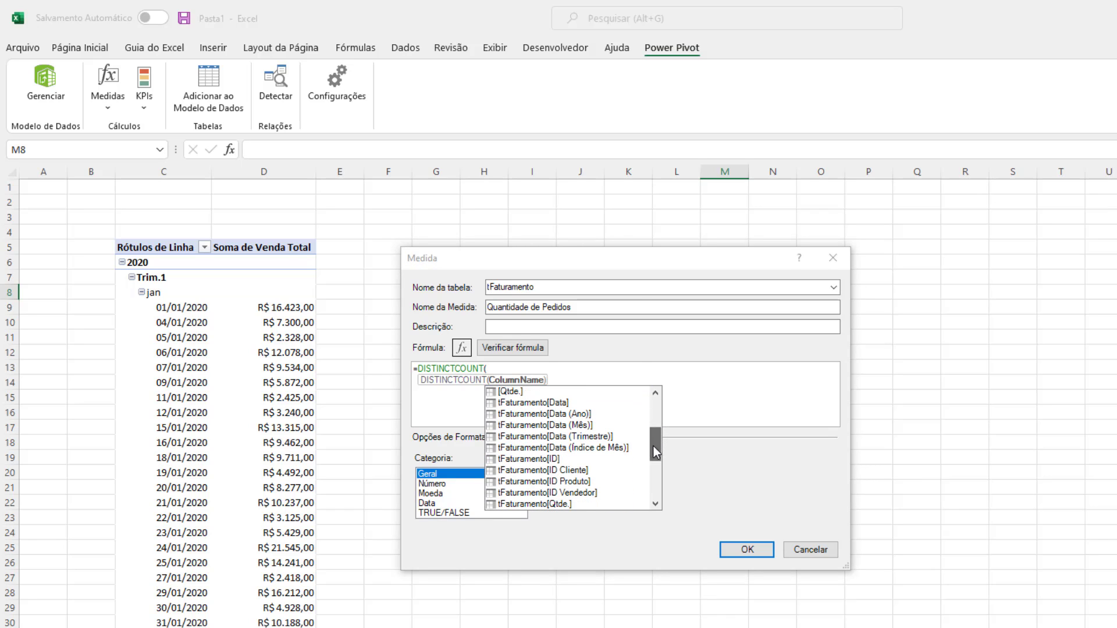
{"action": "left_click", "coordinate": [523, 460]}
{"action": "double_click", "coordinate": [523, 459]}
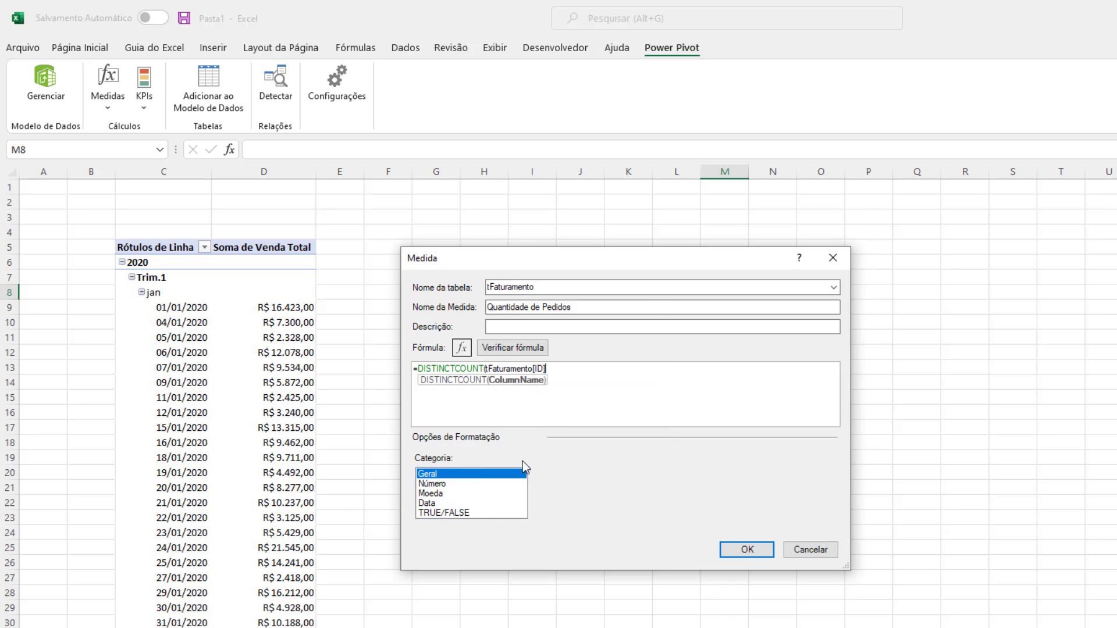
{"action": "type", "text": ")"}
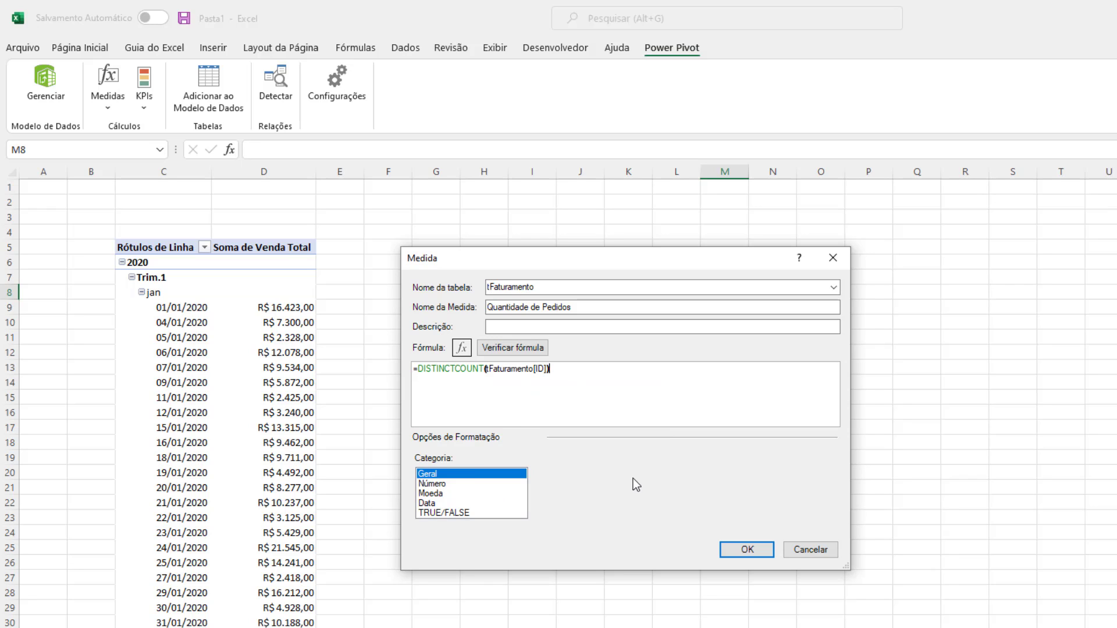
Format Quantidade de Pedidos as a whole number (Número Inteiro) and save the measure.
{"action": "left_click", "coordinate": [442, 484]}
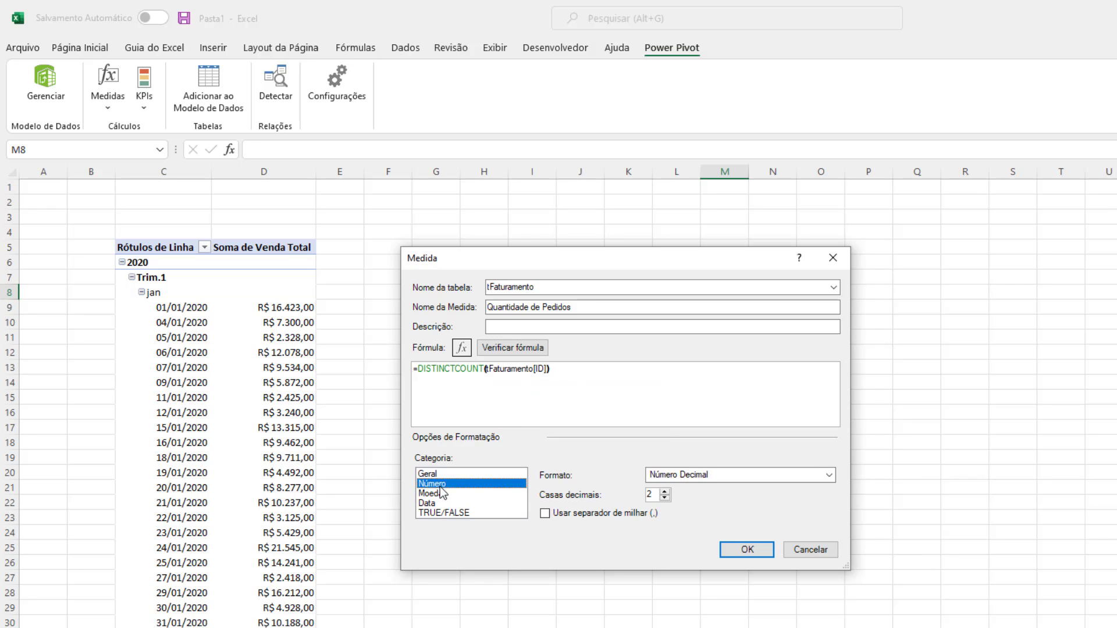
{"action": "left_click", "coordinate": [695, 476]}
{"action": "left_click", "coordinate": [687, 500]}
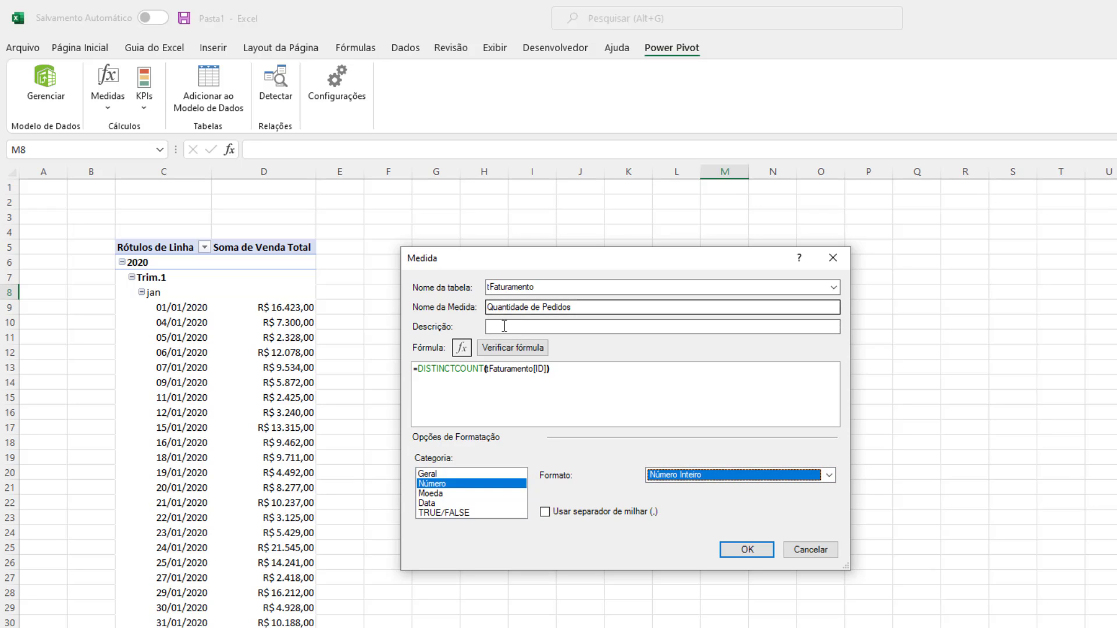
{"action": "left_click", "coordinate": [745, 549]}
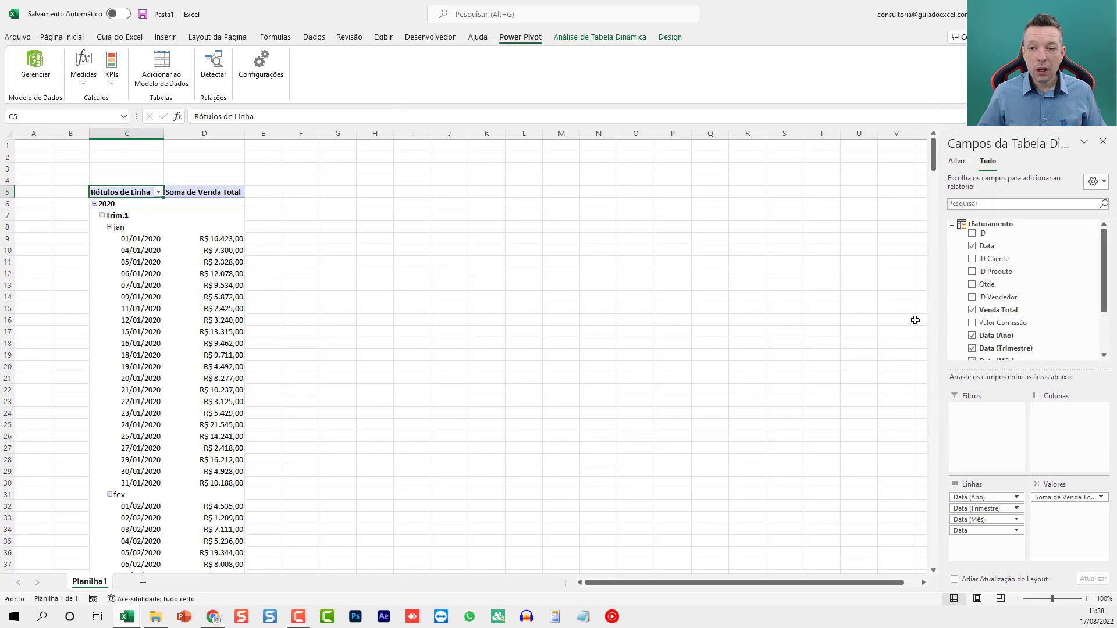
Add Quantidade de Pedidos to the PivotTable values and remove Data (Trimestre) and Data (Ano) from the rows.
{"action": "scroll", "coordinate": [1050, 302], "scroll_direction": "down", "scroll_amount": 2}
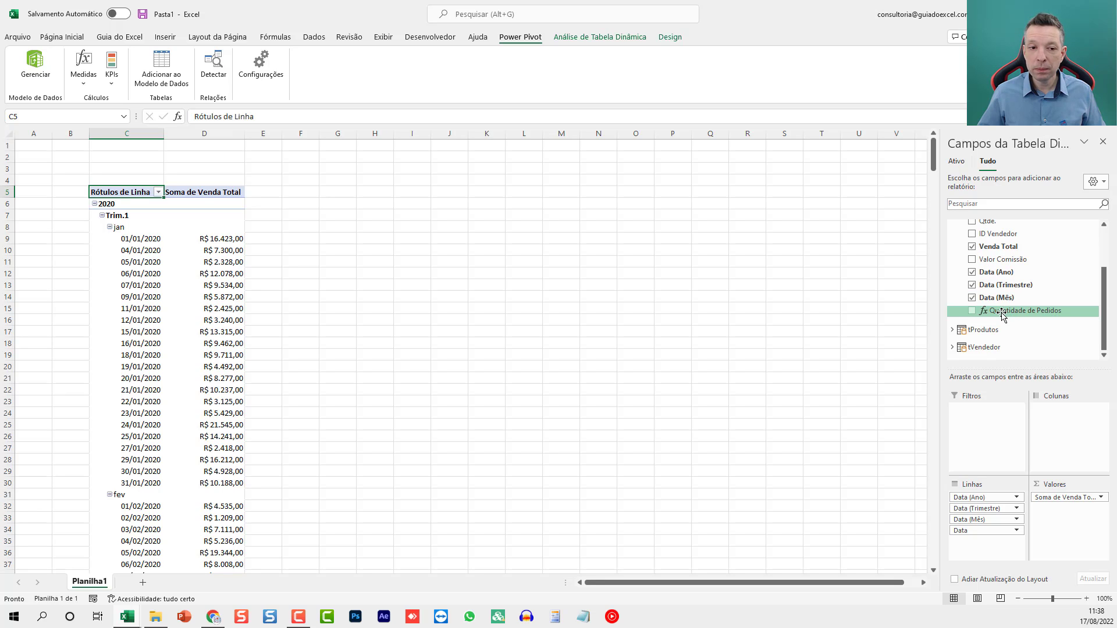
{"action": "left_click_drag", "start_coordinate": [1002, 314], "coordinate": [1070, 506]}
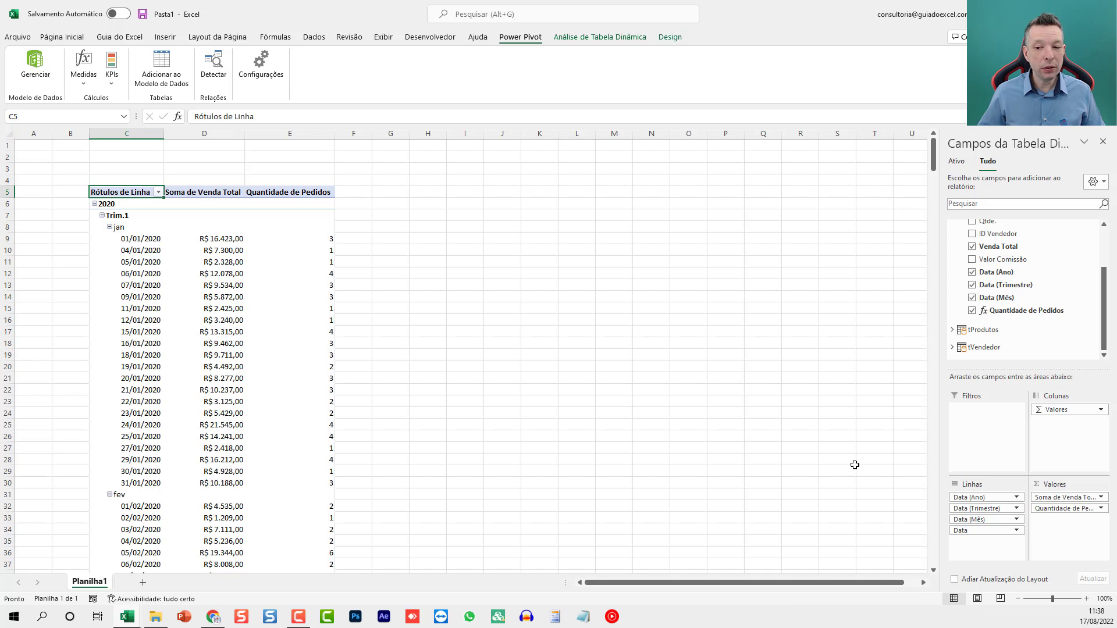
{"action": "left_click_drag", "start_coordinate": [977, 507], "coordinate": [991, 274]}
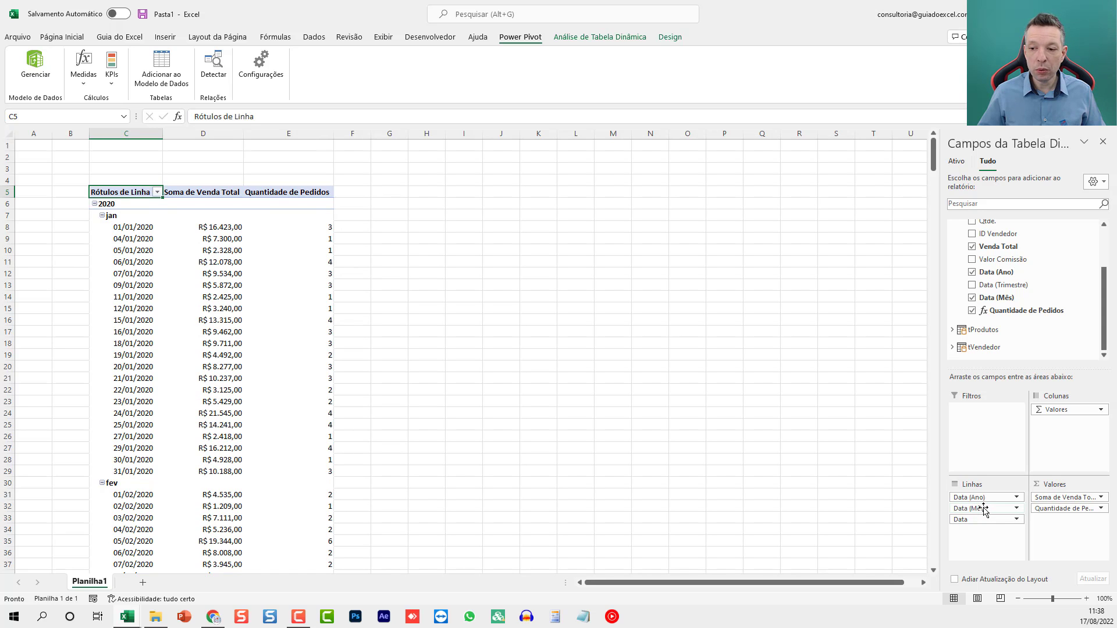
{"action": "left_click_drag", "start_coordinate": [977, 498], "coordinate": [1000, 271]}
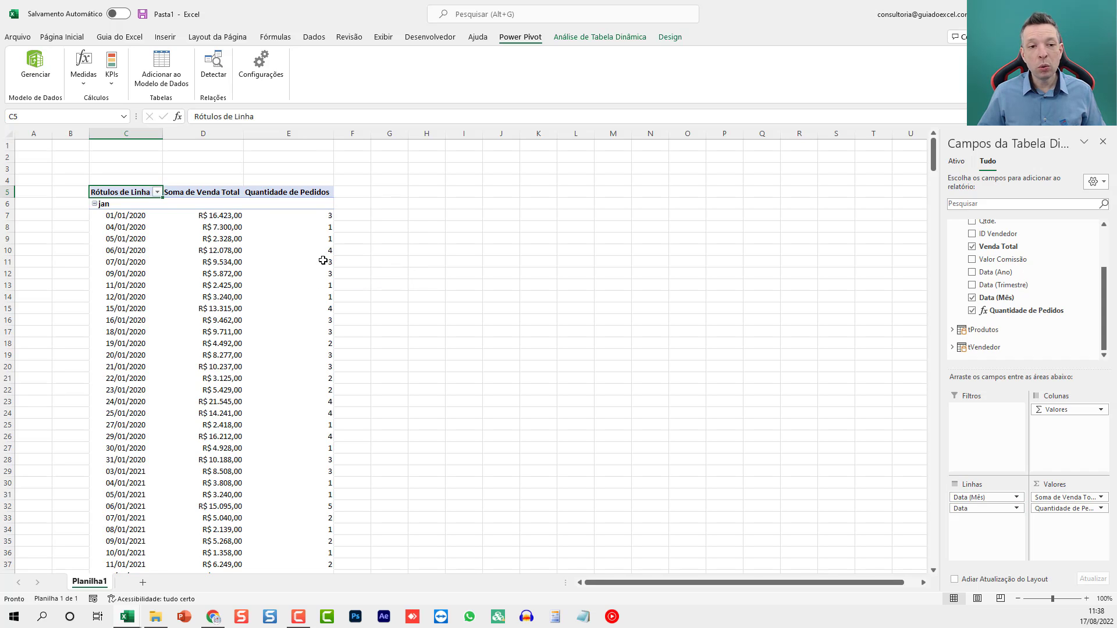
Start another new measure in tFaturamento and name it Ticket Médio.
{"action": "mouse_move", "coordinate": [323, 261]}
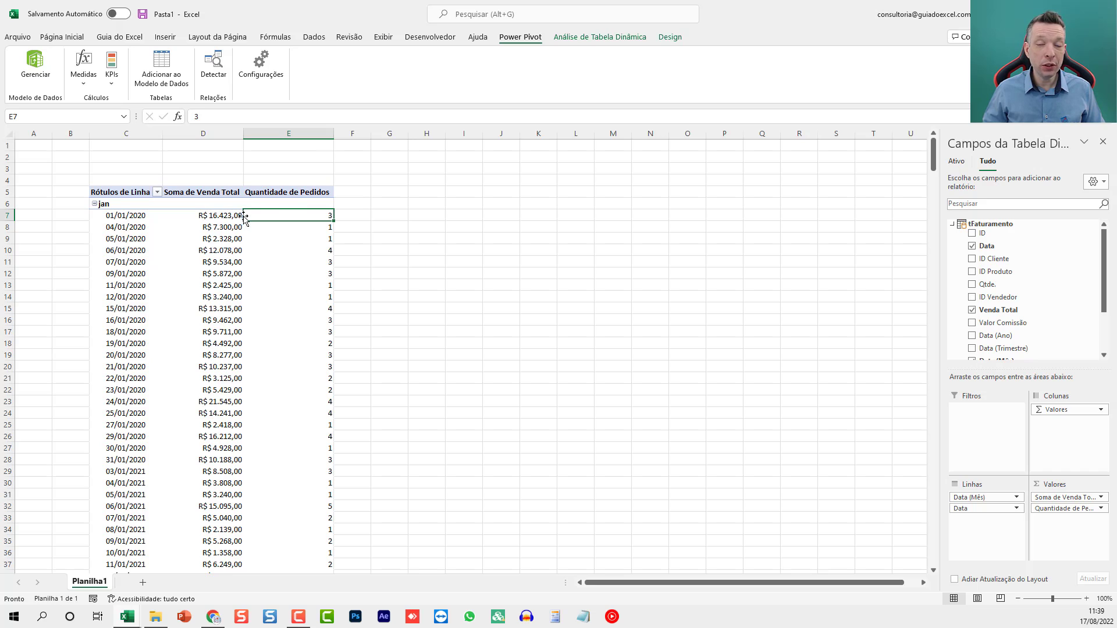
{"action": "left_click", "coordinate": [209, 216]}
{"action": "left_click", "coordinate": [285, 216]}
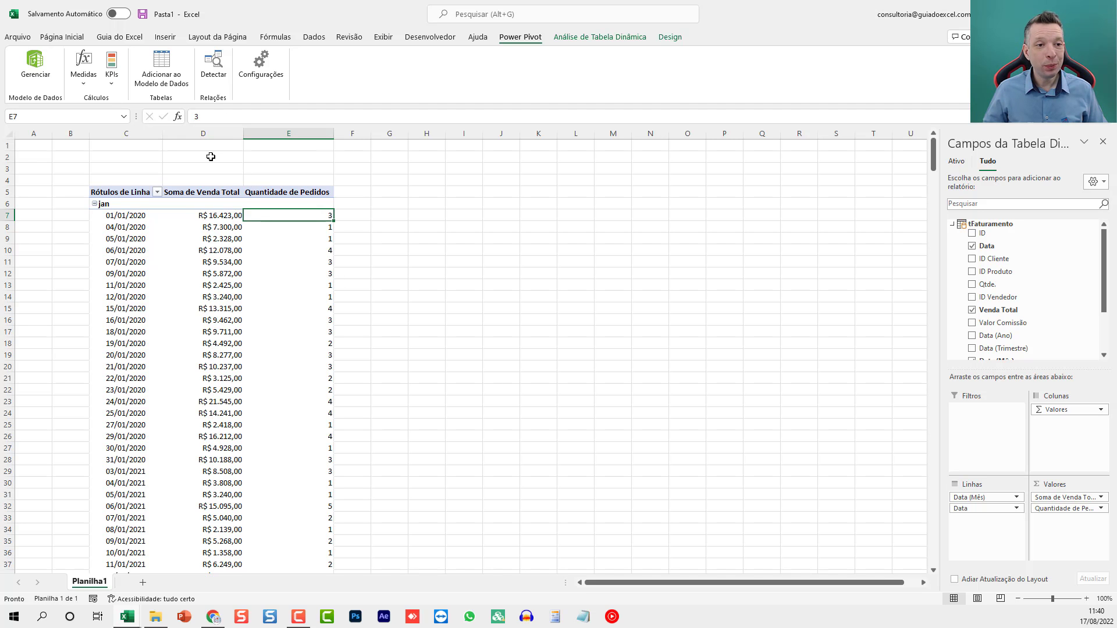
{"action": "left_click", "coordinate": [81, 72]}
{"action": "left_click", "coordinate": [100, 101]}
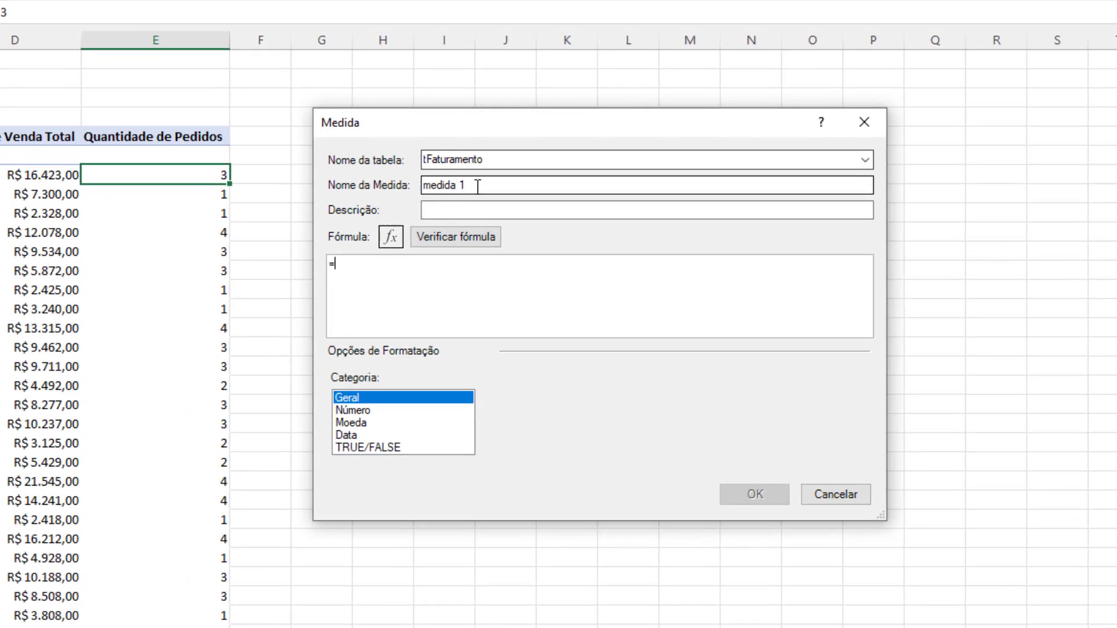
{"action": "left_click_drag", "start_coordinate": [483, 221], "coordinate": [481, 192]}
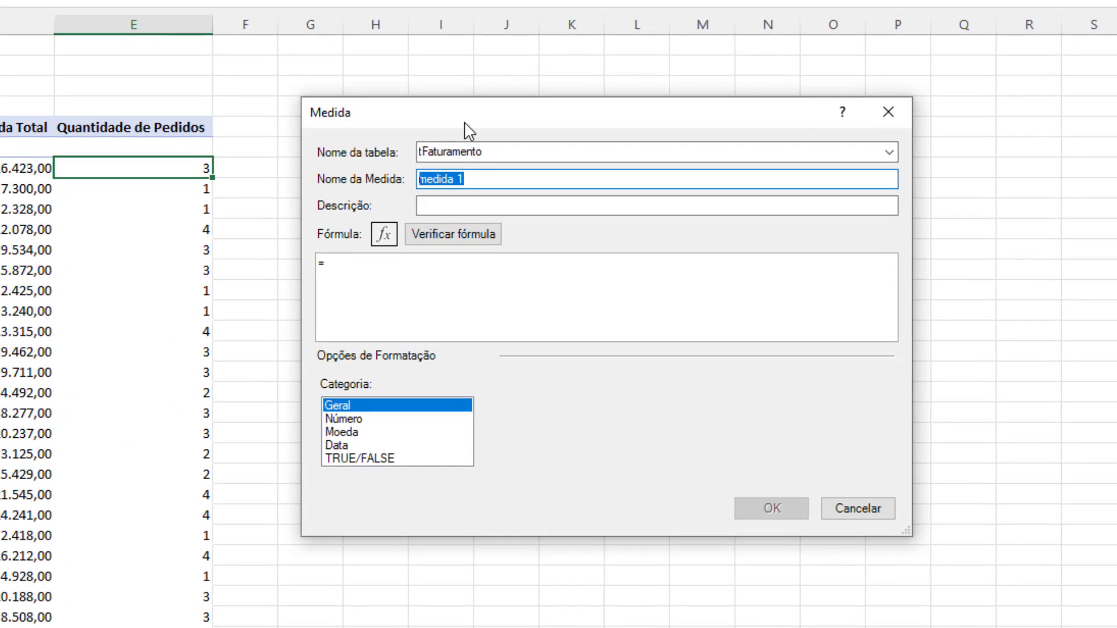
{"action": "type", "text": "Ticket Médio"}
Define Ticket Médio as =SUM(tFaturamento[Venda Total])/[Quantidade de Pedidos] and save it with the Moeda format.
{"action": "left_click", "coordinate": [474, 275]}
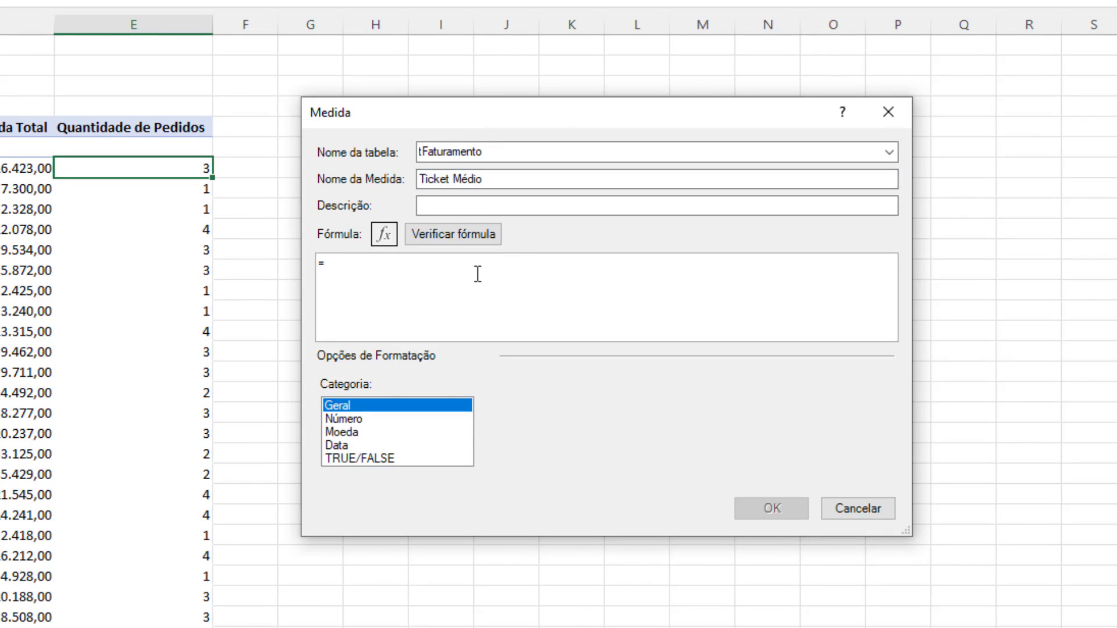
{"action": "type", "text": "SUM"}
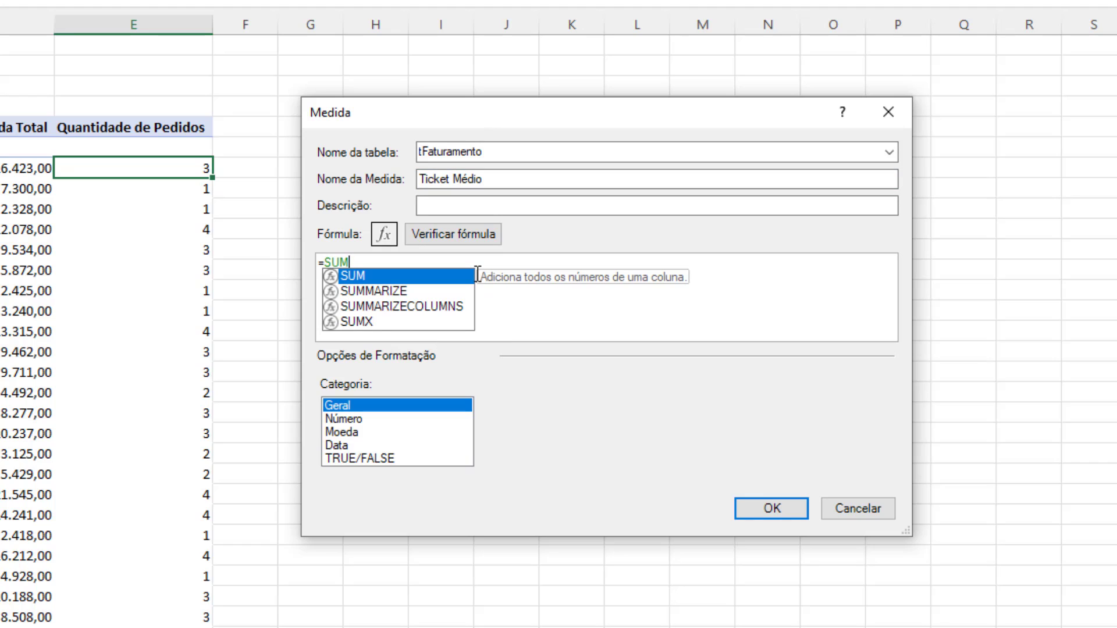
{"action": "type", "text": "("}
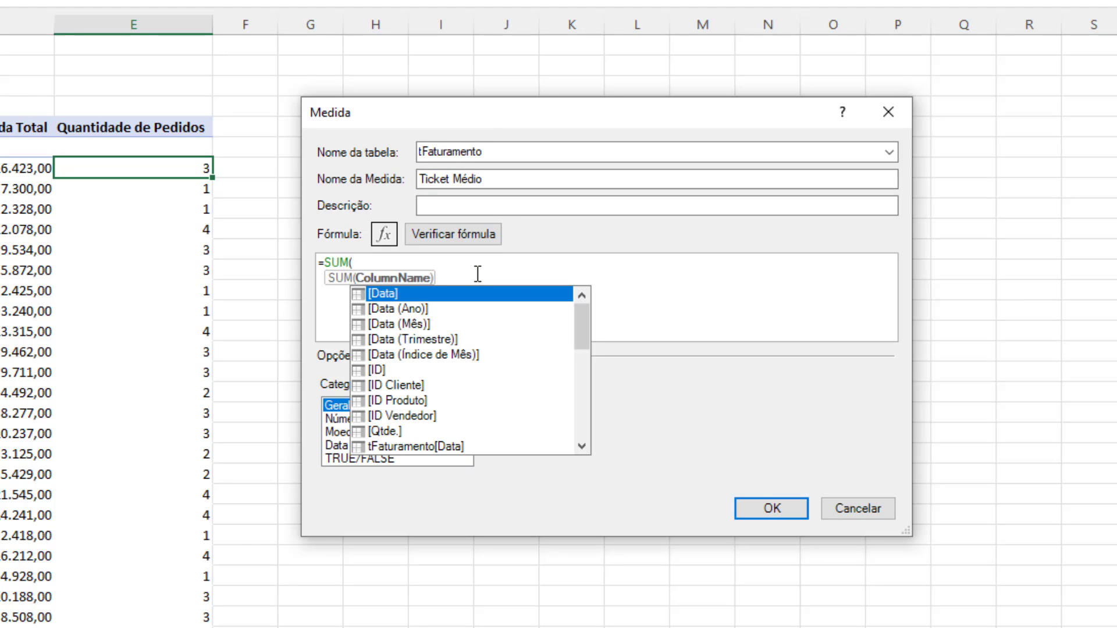
{"action": "left_click_drag", "start_coordinate": [588, 320], "coordinate": [572, 375]}
{"action": "double_click", "coordinate": [456, 401]}
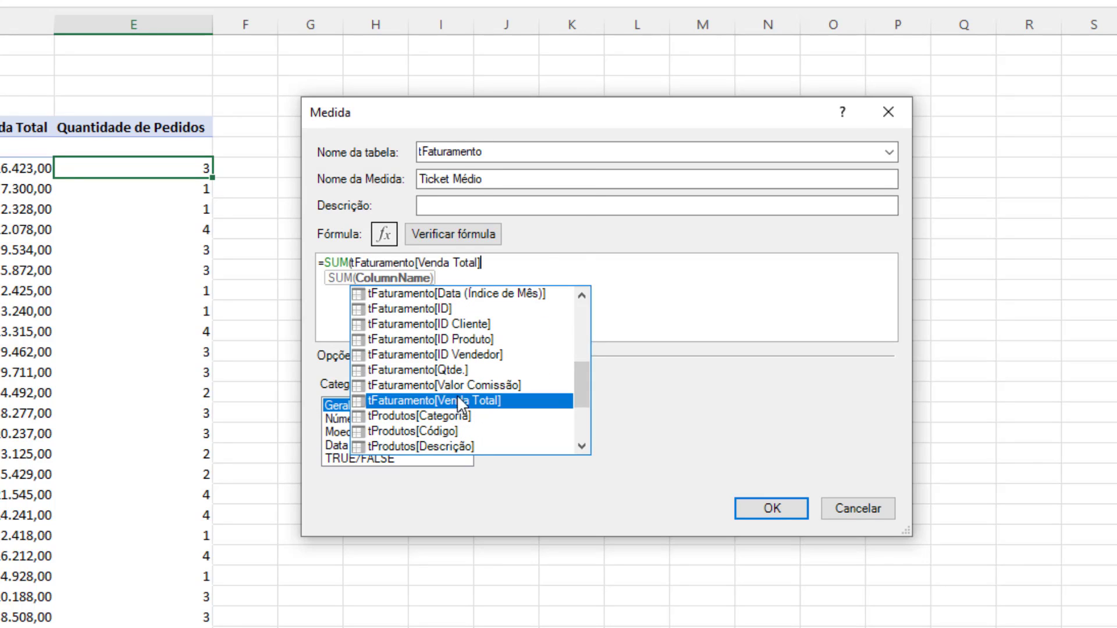
{"action": "type", "text": ")"}
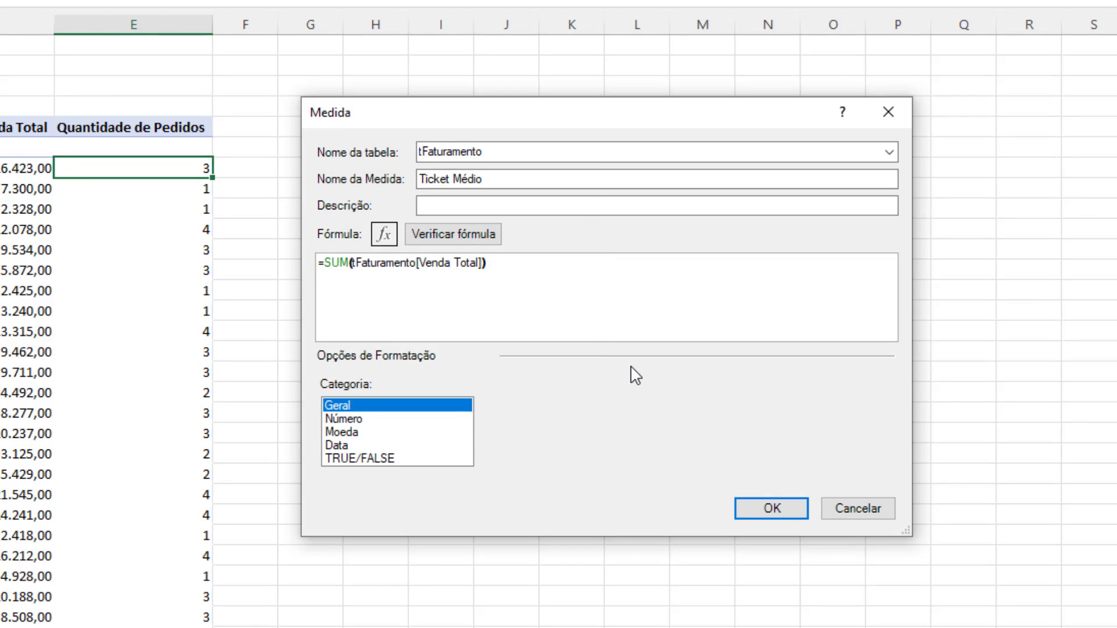
{"action": "type", "text": "/"}
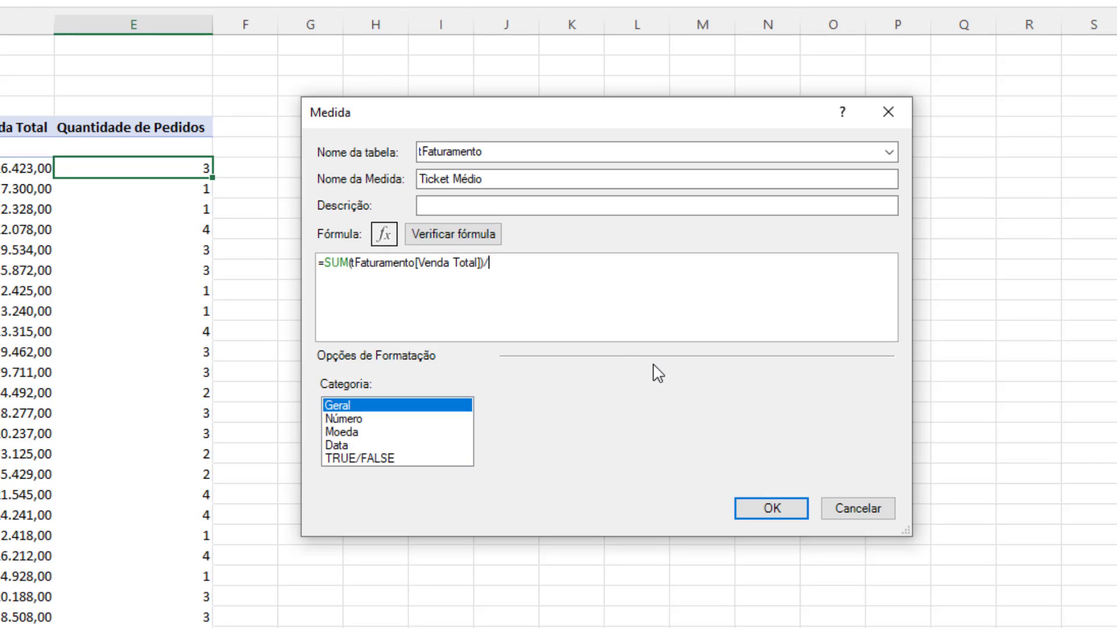
{"action": "type", "text": "QU"}
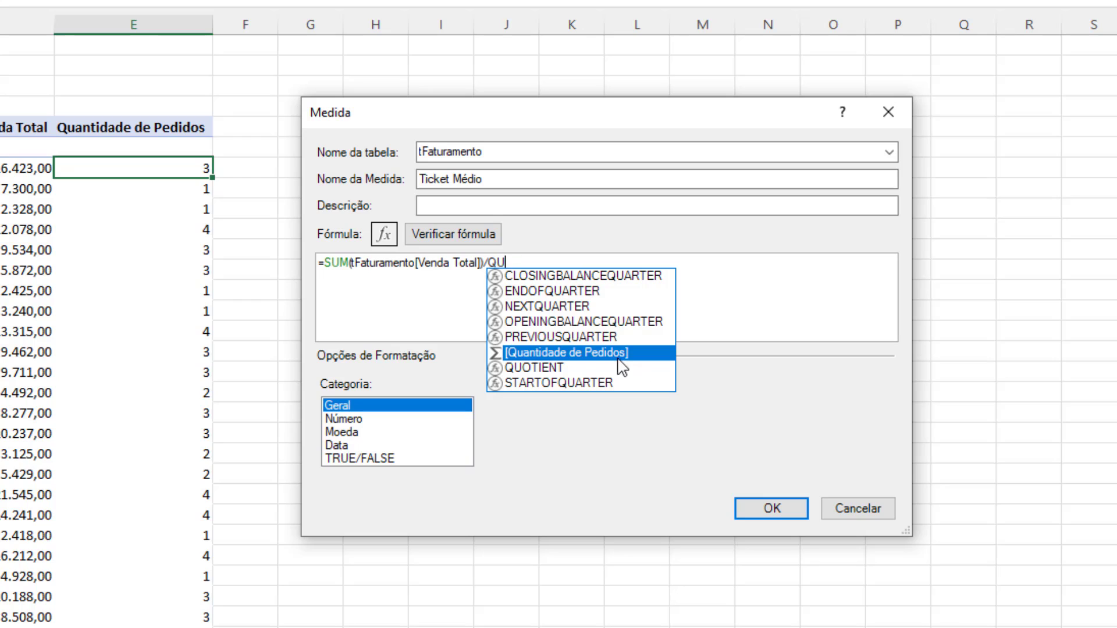
{"action": "double_click", "coordinate": [558, 356]}
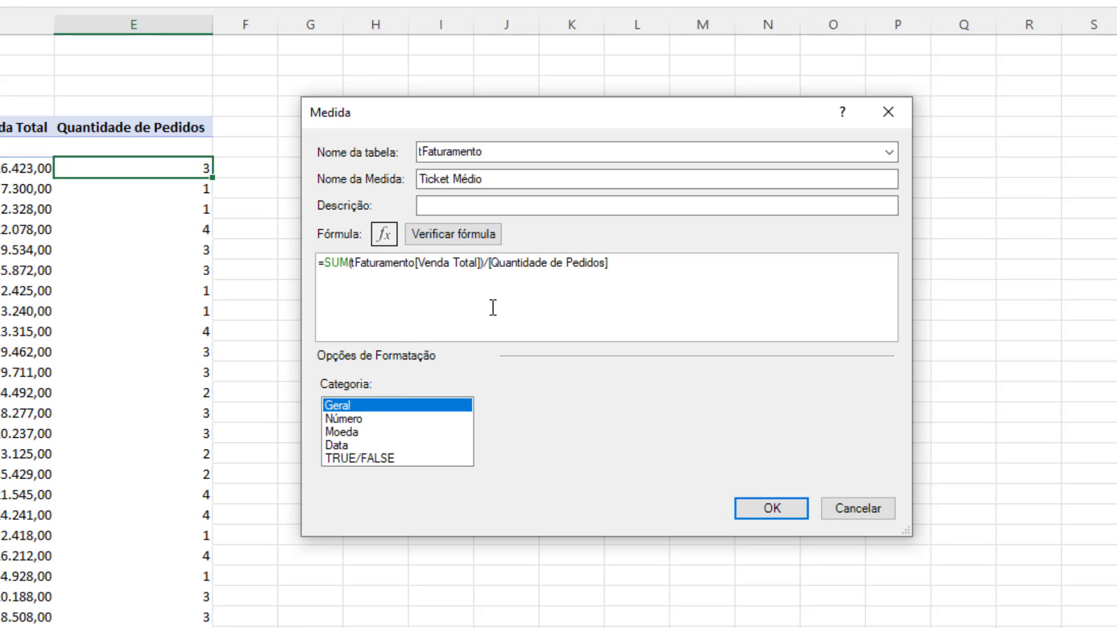
{"action": "left_click", "coordinate": [349, 432]}
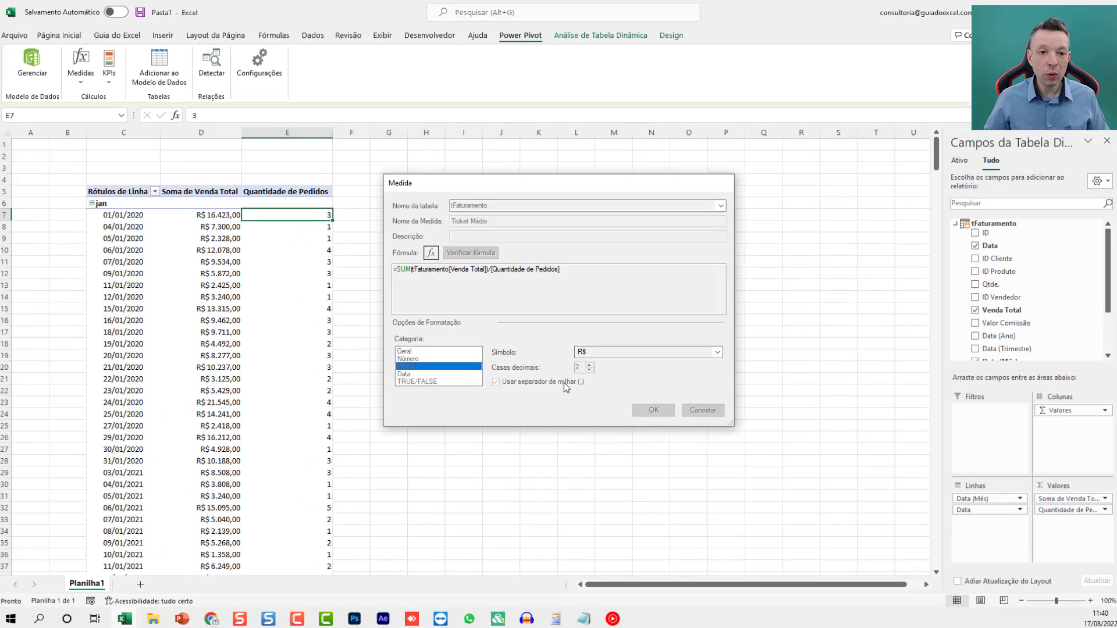
{"action": "left_click", "coordinate": [727, 471]}
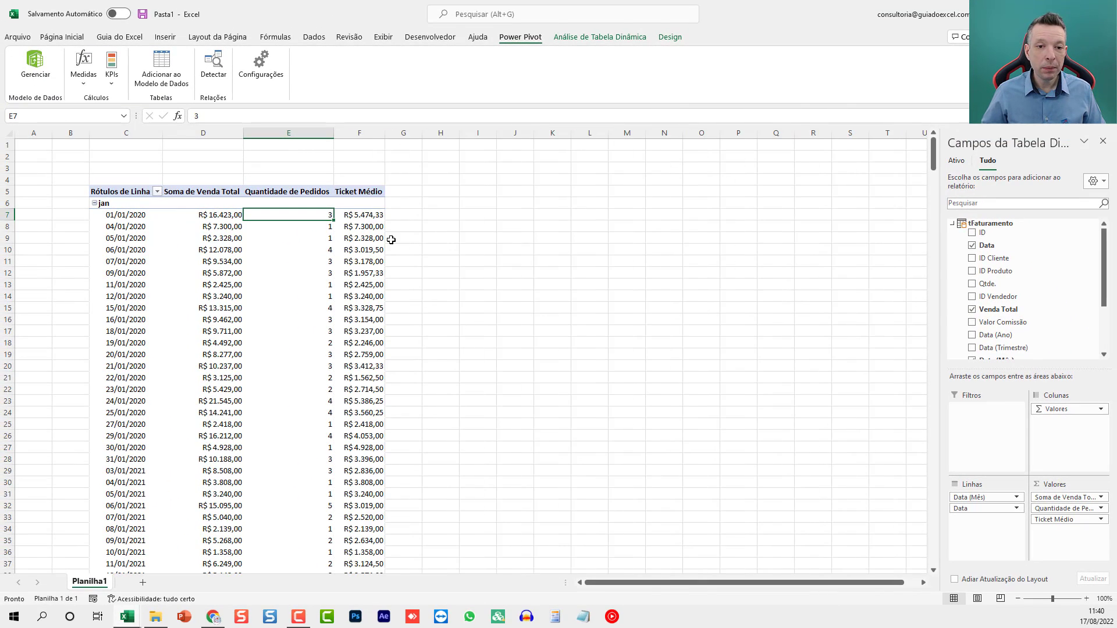
Widen the Ticket Médio column and review the sales, order counts and average ticket in the January PivotTable rows.
{"action": "left_click", "coordinate": [367, 216]}
{"action": "left_click_drag", "start_coordinate": [385, 133], "coordinate": [410, 132]}
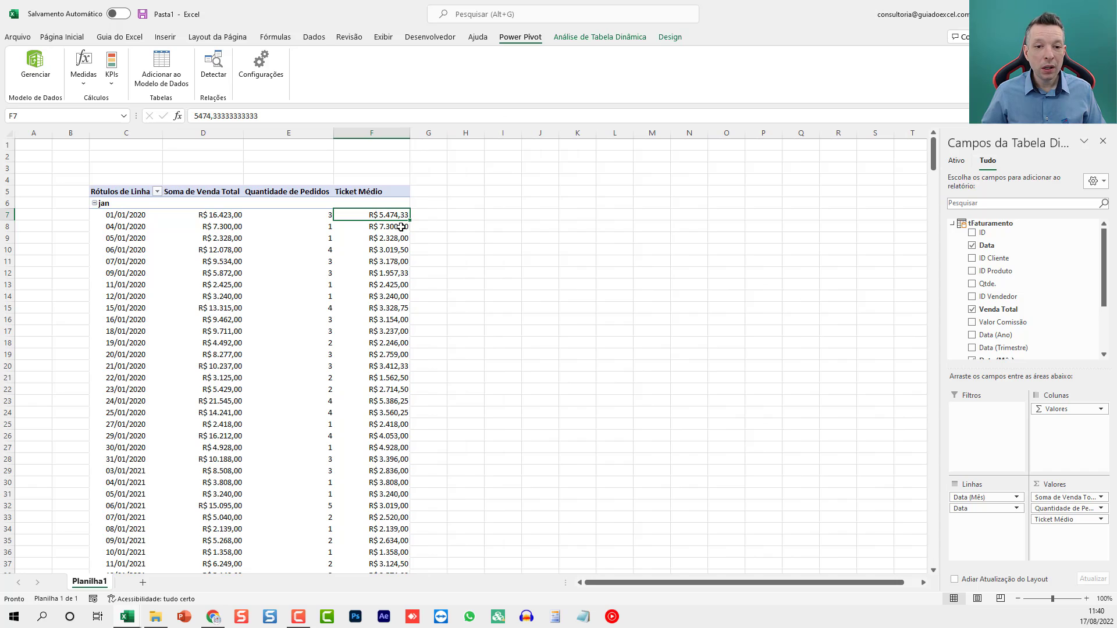
{"action": "left_click", "coordinate": [379, 250]}
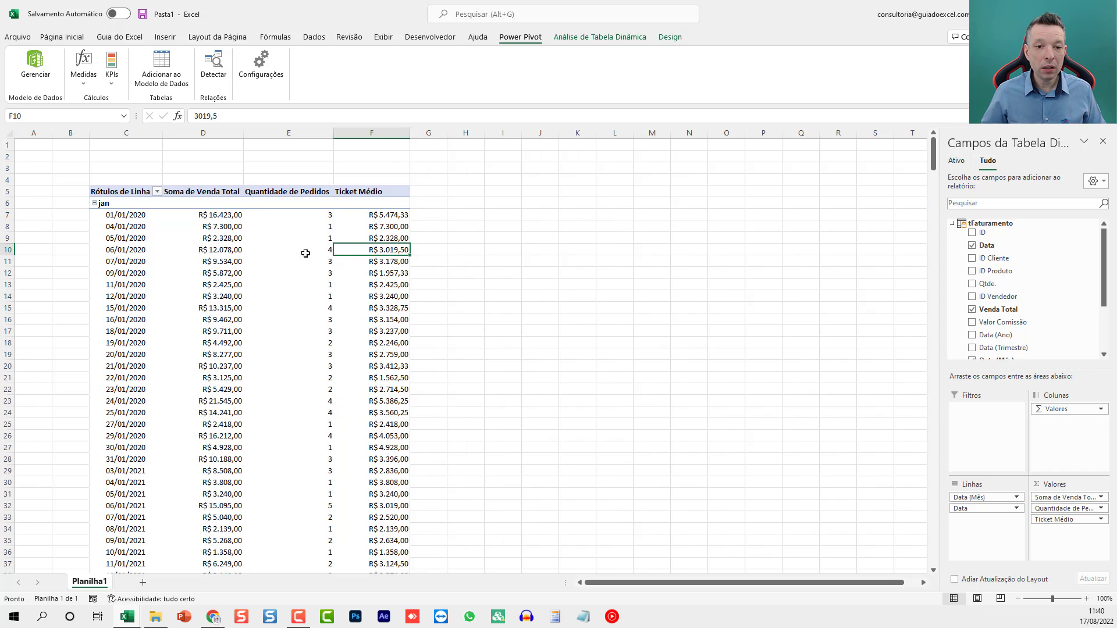
{"action": "left_click_drag", "start_coordinate": [238, 250], "coordinate": [368, 250]}
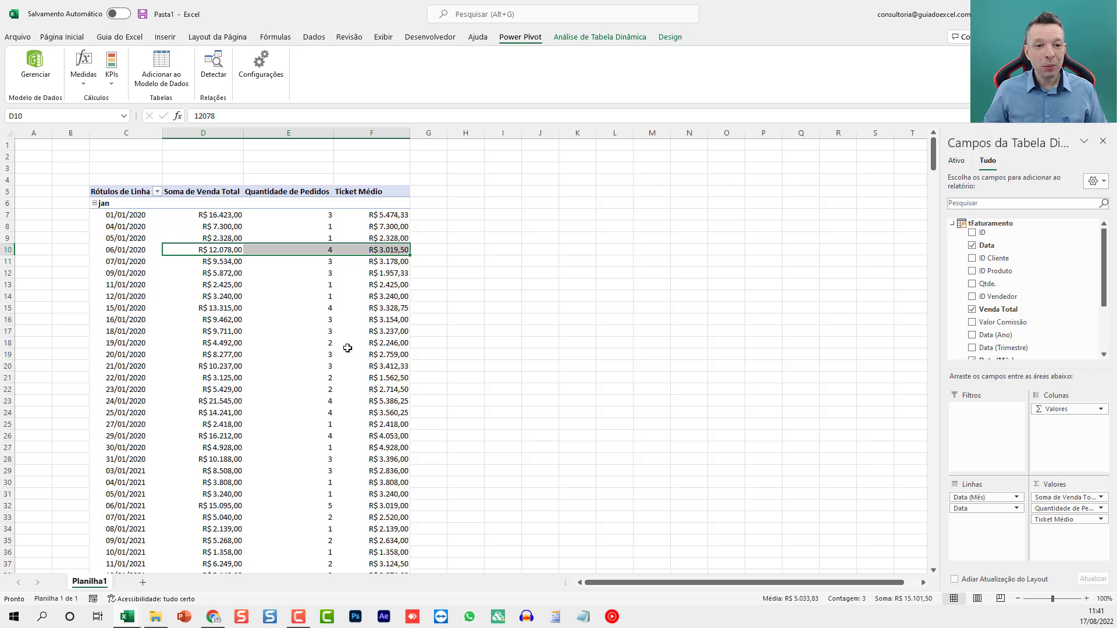
{"action": "left_click_drag", "start_coordinate": [213, 224], "coordinate": [213, 459]}
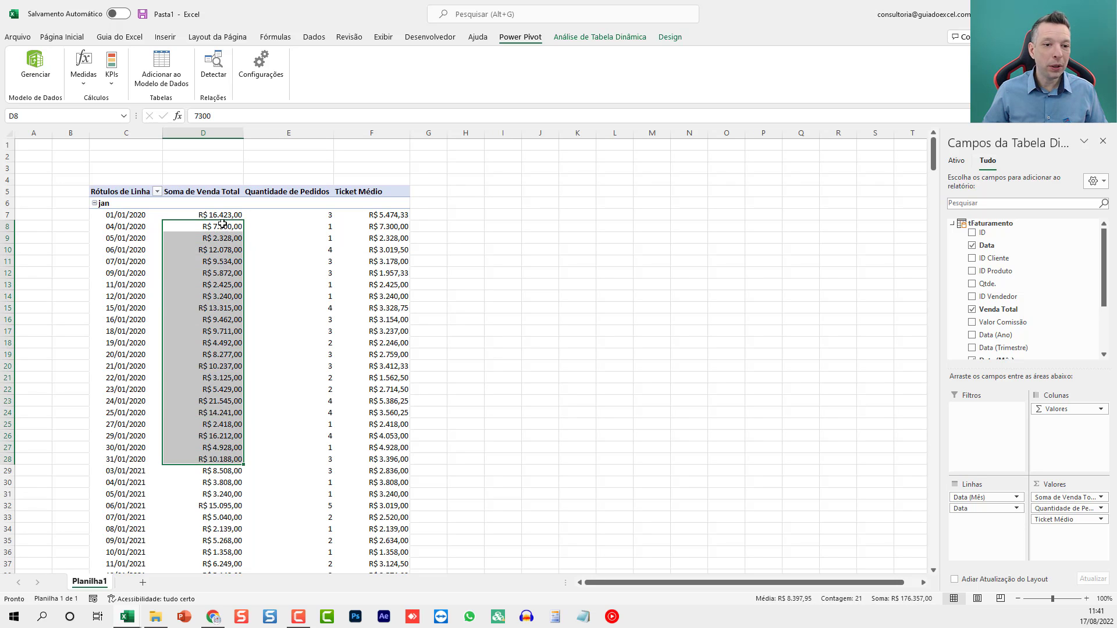
{"action": "left_click_drag", "start_coordinate": [222, 215], "coordinate": [215, 260]}
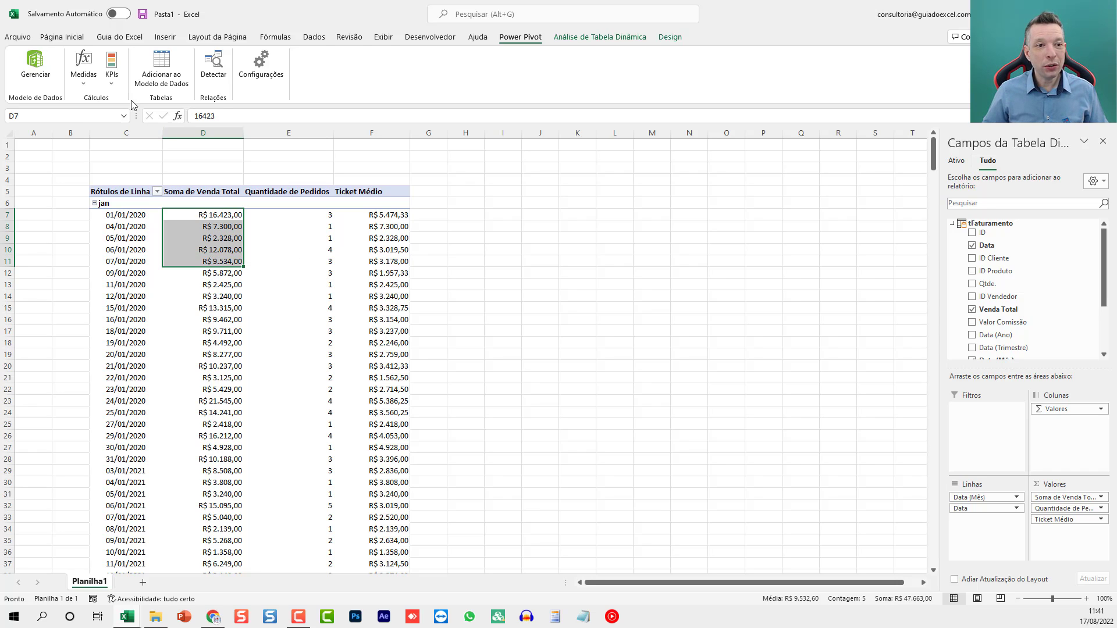
Review the existing measures in the measure manager, open Quantidade de Pedidos for editing, and close without changes.
{"action": "left_click", "coordinate": [89, 73]}
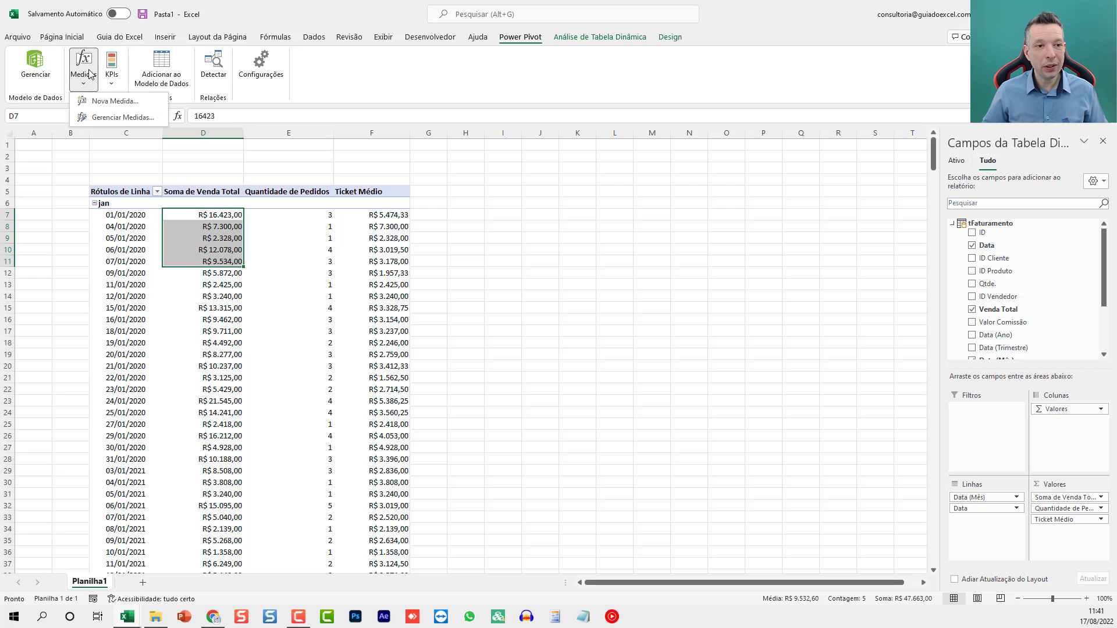
{"action": "left_click", "coordinate": [102, 120]}
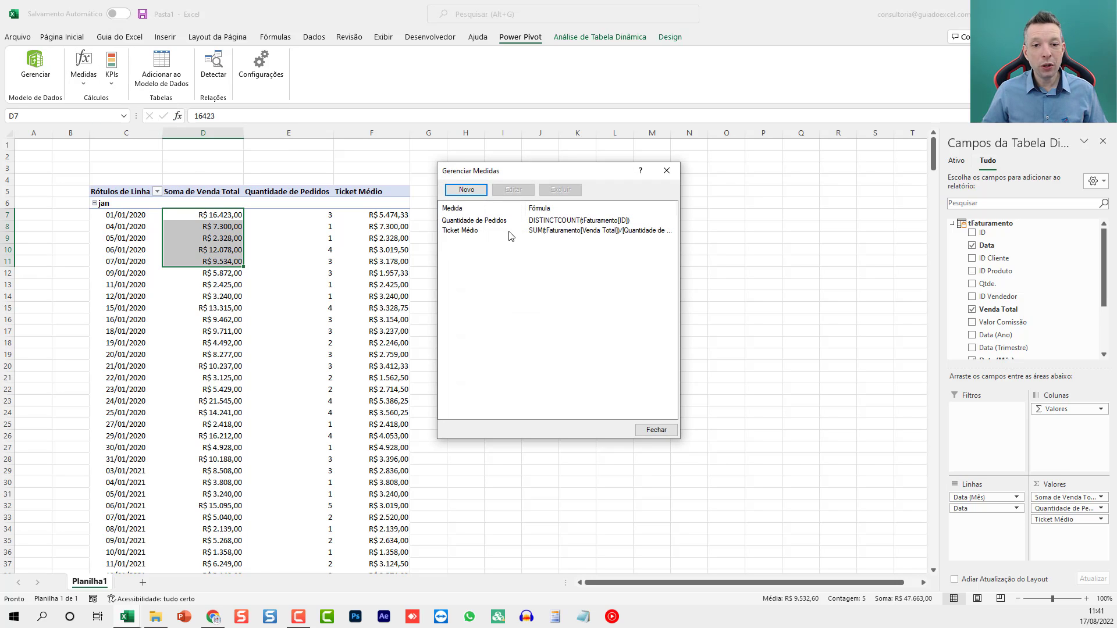
{"action": "left_click", "coordinate": [491, 221]}
{"action": "left_click", "coordinate": [514, 190]}
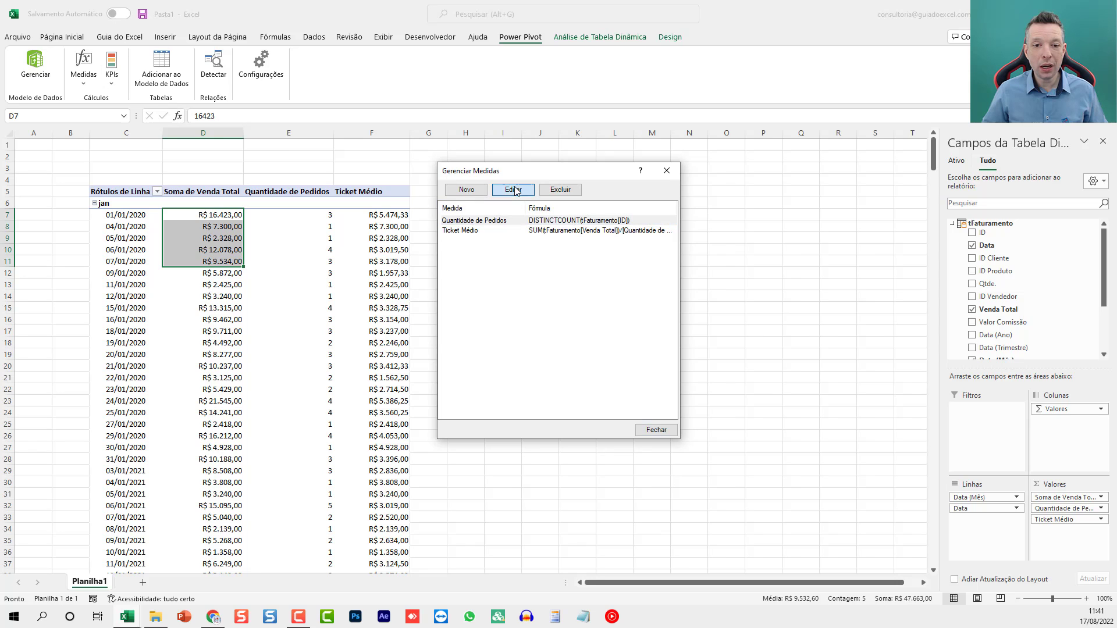
{"action": "left_click", "coordinate": [711, 189]}
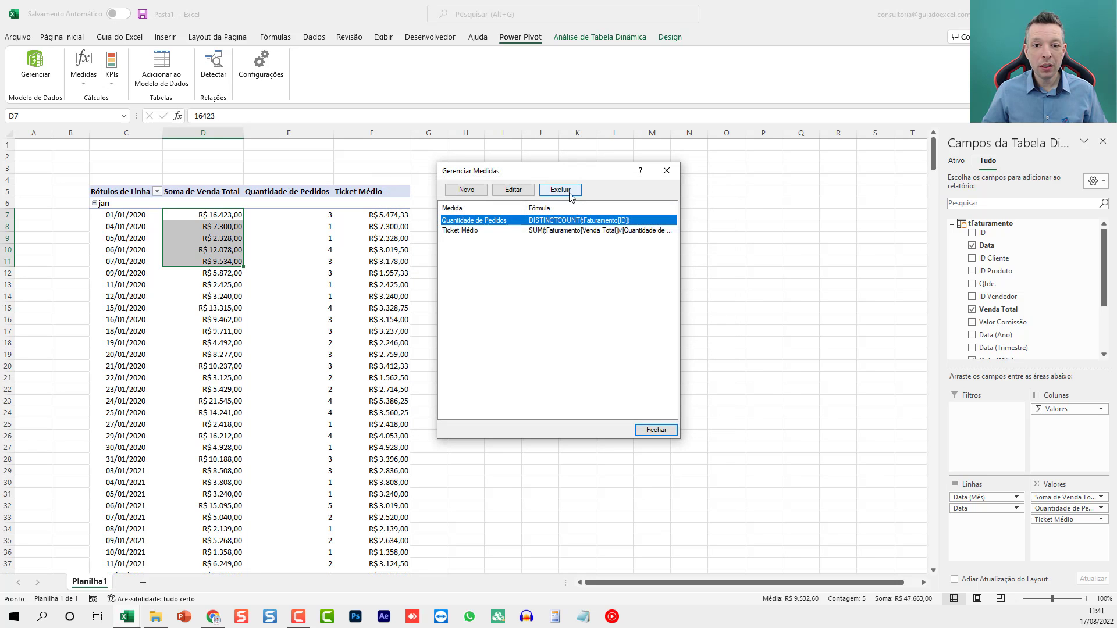
{"action": "left_click", "coordinate": [667, 171]}
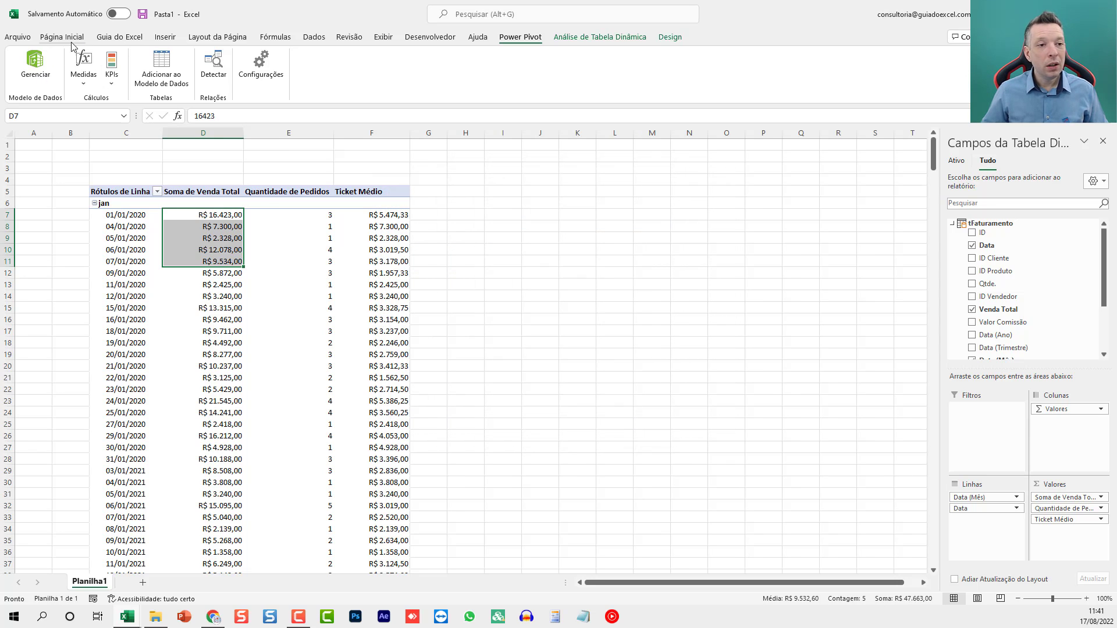
Open the tFaturamento table in the Power Pivot data model and widen its ID column to show the measures in full.
{"action": "left_click", "coordinate": [36, 66]}
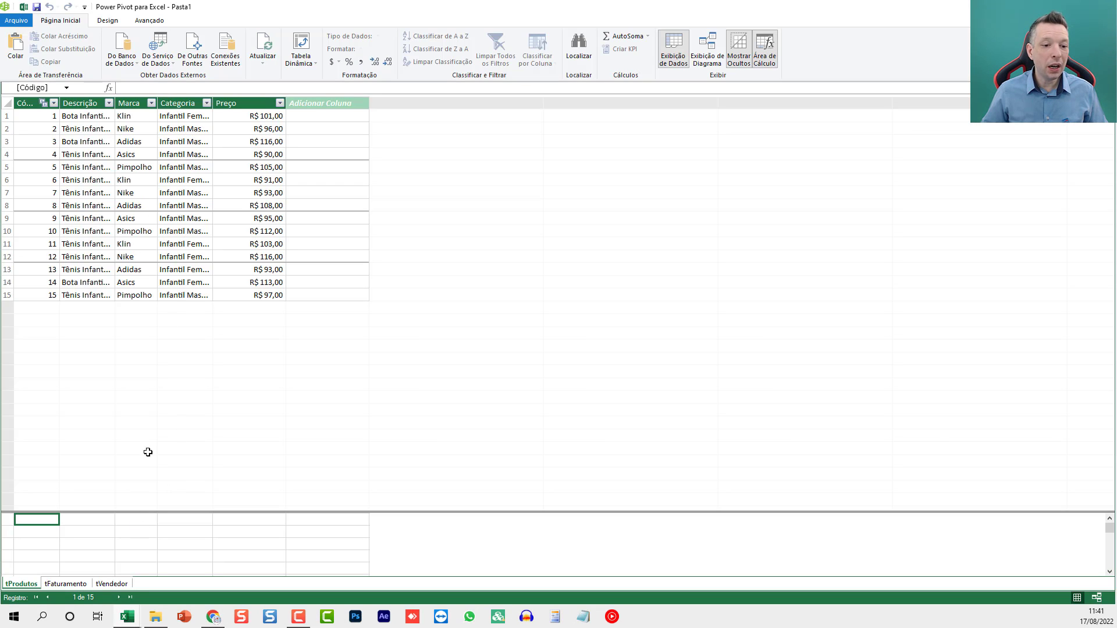
{"action": "left_click", "coordinate": [57, 584]}
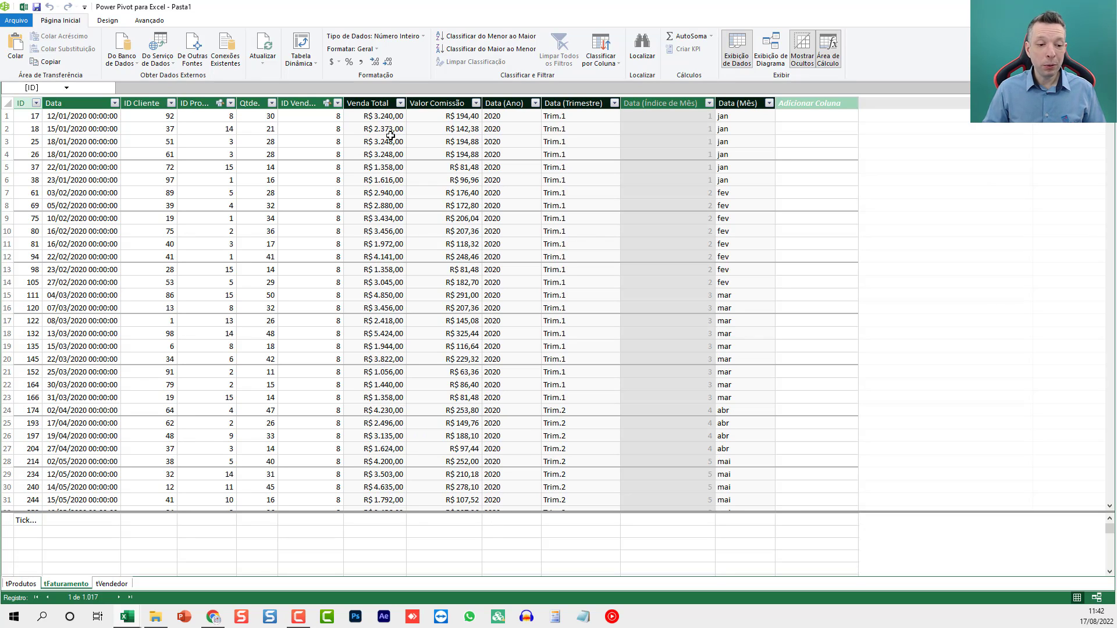
{"action": "left_click", "coordinate": [55, 524]}
{"action": "left_click_drag", "start_coordinate": [41, 96], "coordinate": [179, 99]}
{"action": "key", "text": "ctrl+v"}
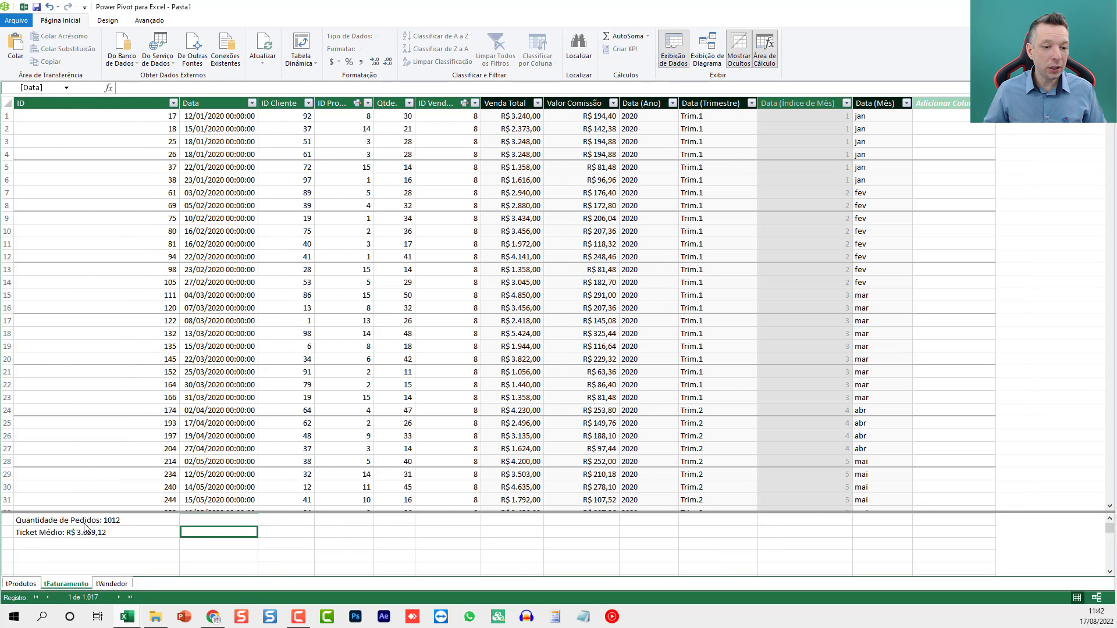
Examine the formulas of the Quantidade de Pedidos and Ticket Médio measures in the calculation area.
{"action": "left_click", "coordinate": [88, 525]}
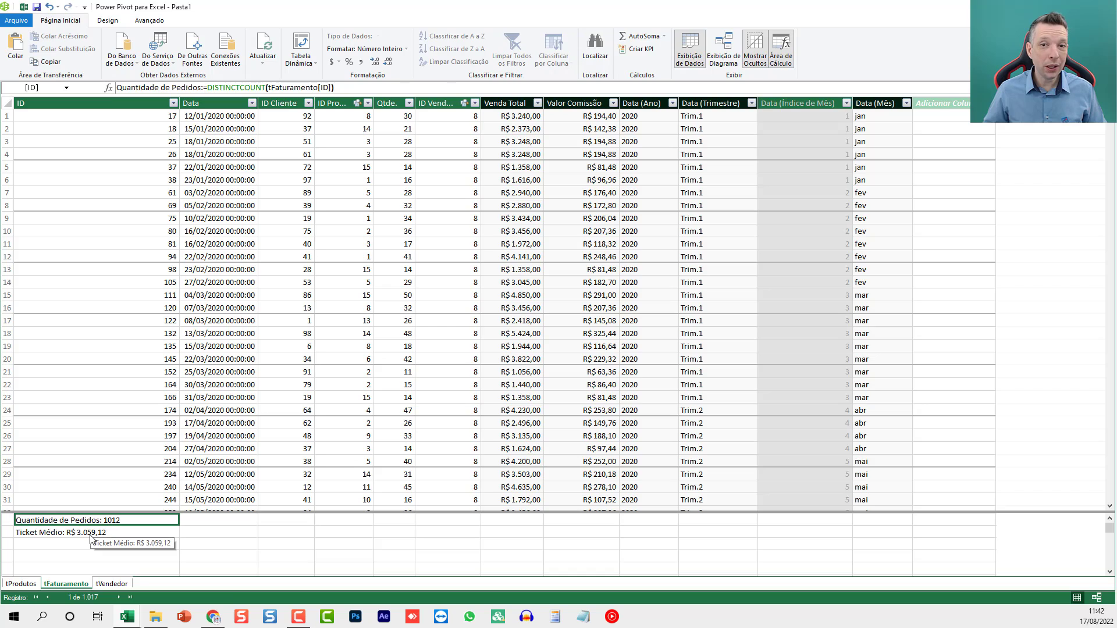
{"action": "left_click", "coordinate": [74, 534]}
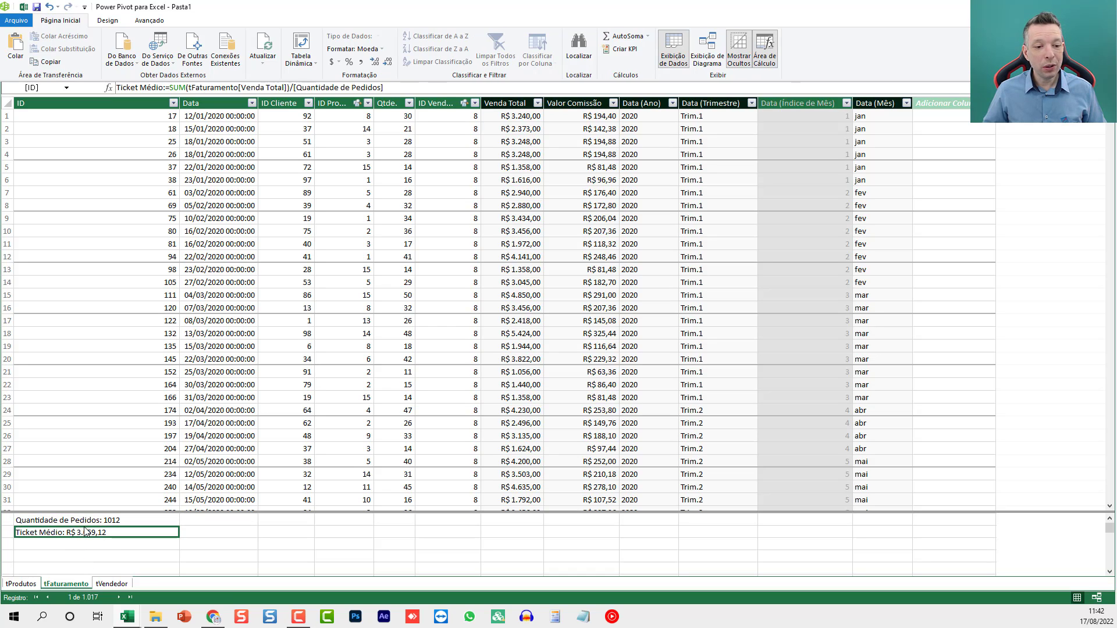
{"action": "left_click", "coordinate": [86, 525]}
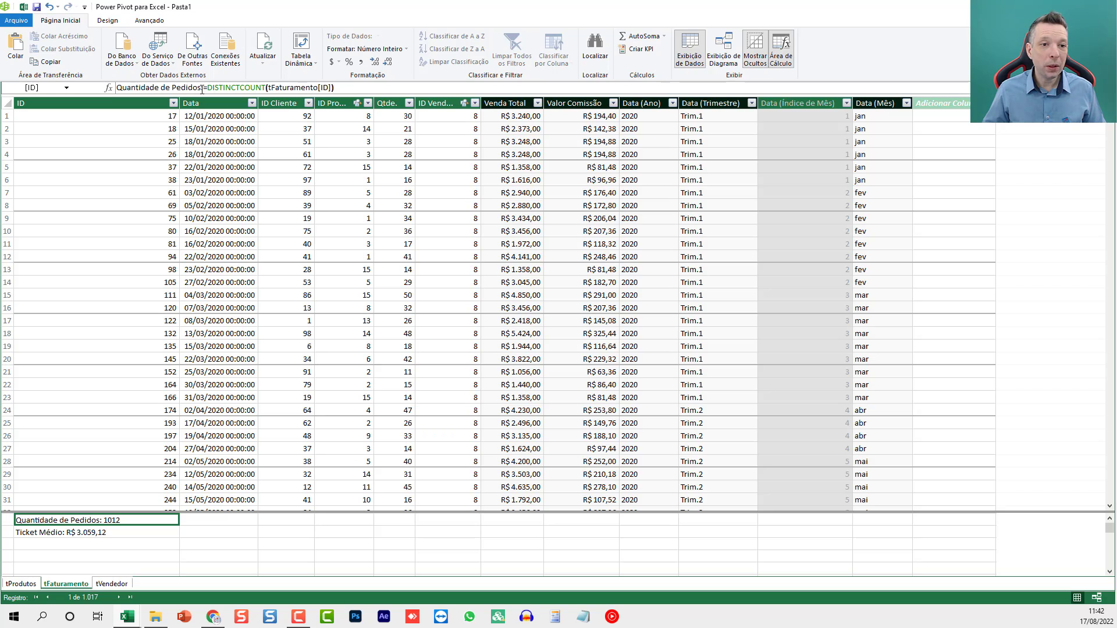
{"action": "left_click_drag", "start_coordinate": [202, 88], "coordinate": [354, 89]}
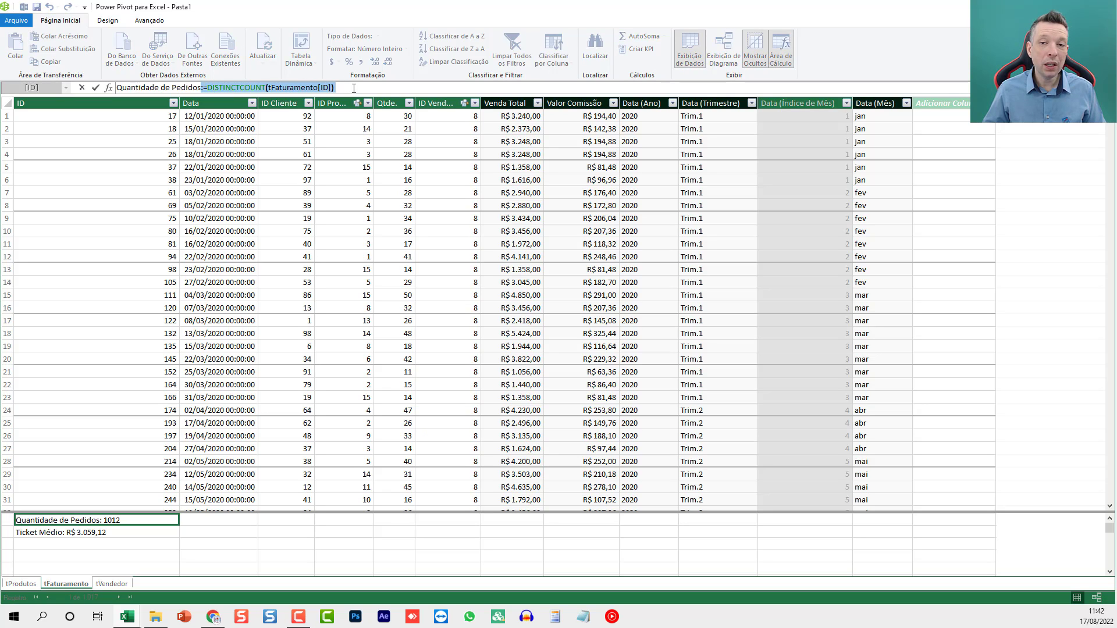
{"action": "key", "text": "Escape"}
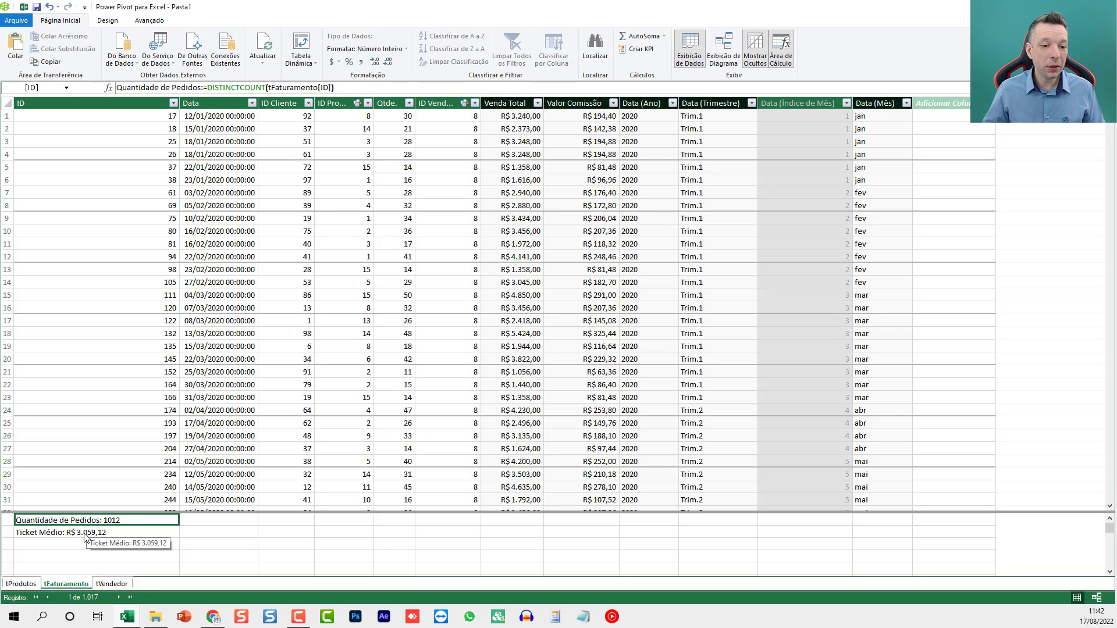
{"action": "left_click", "coordinate": [86, 536]}
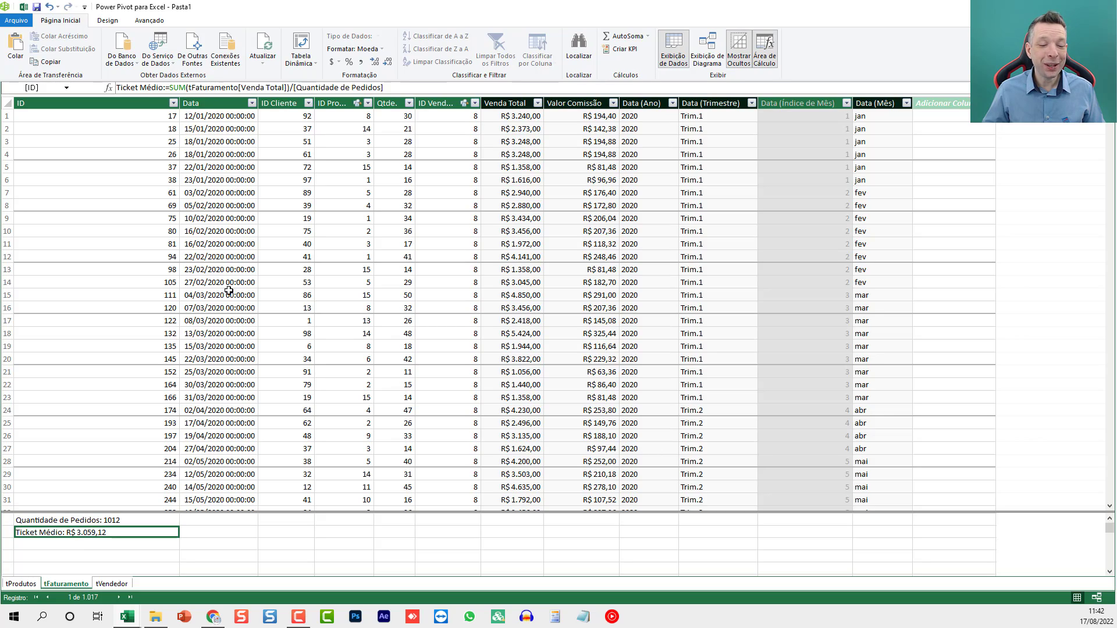
Start a measure named MTD with the TOTALMTD function in the empty calculation cell below Ticket Médio.
{"action": "left_click", "coordinate": [72, 545]}
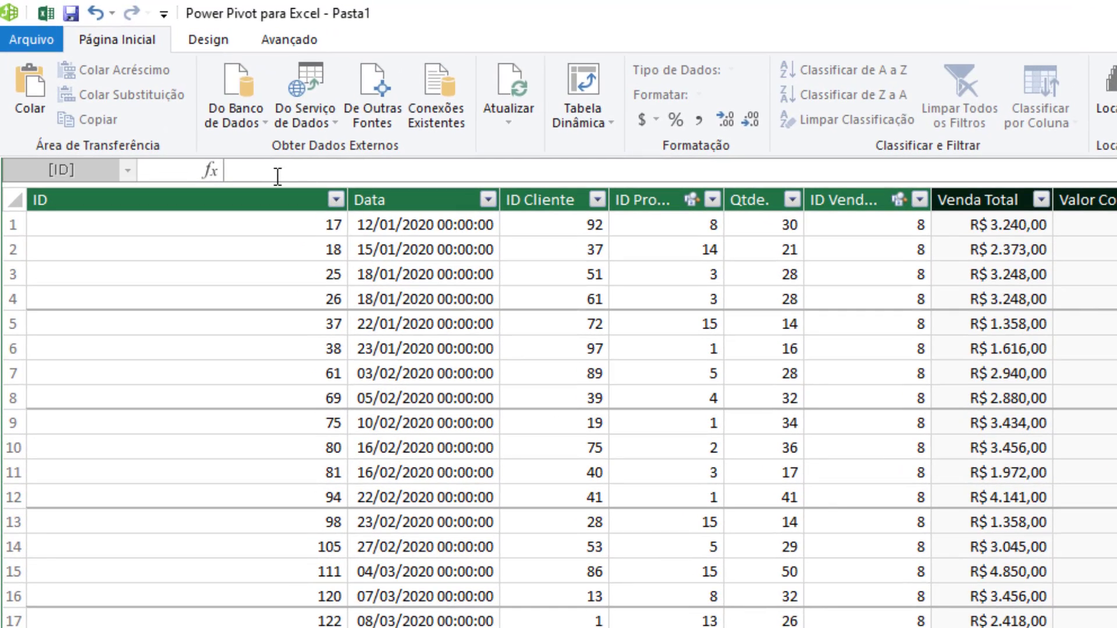
{"action": "left_click", "coordinate": [154, 92]}
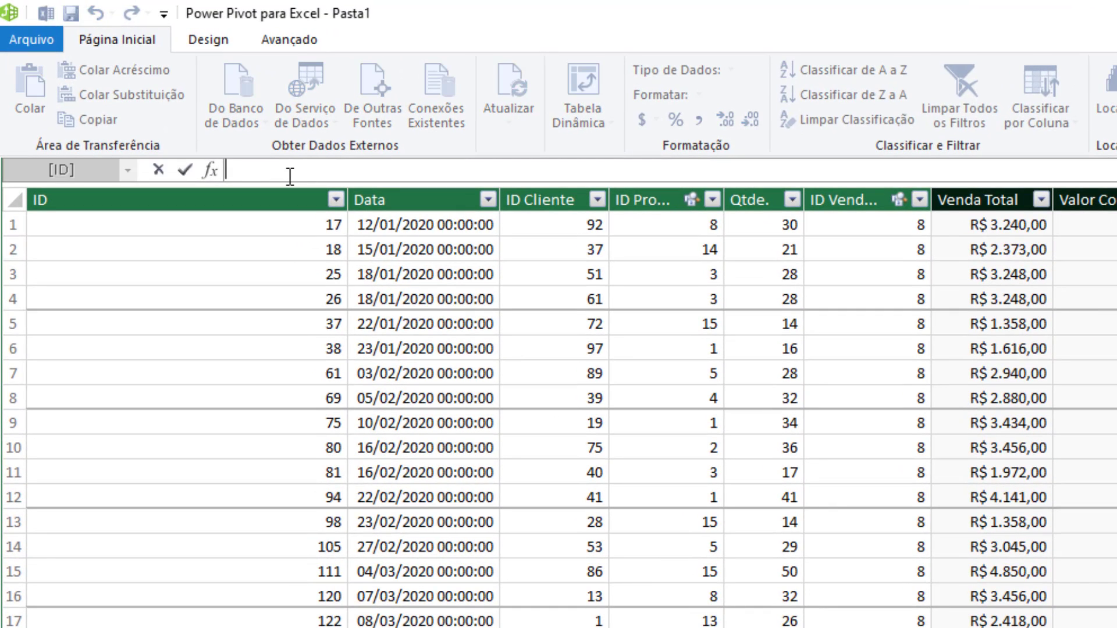
{"action": "type", "text": "MTD:=TOTAL"}
{"action": "key", "text": "Tab"}
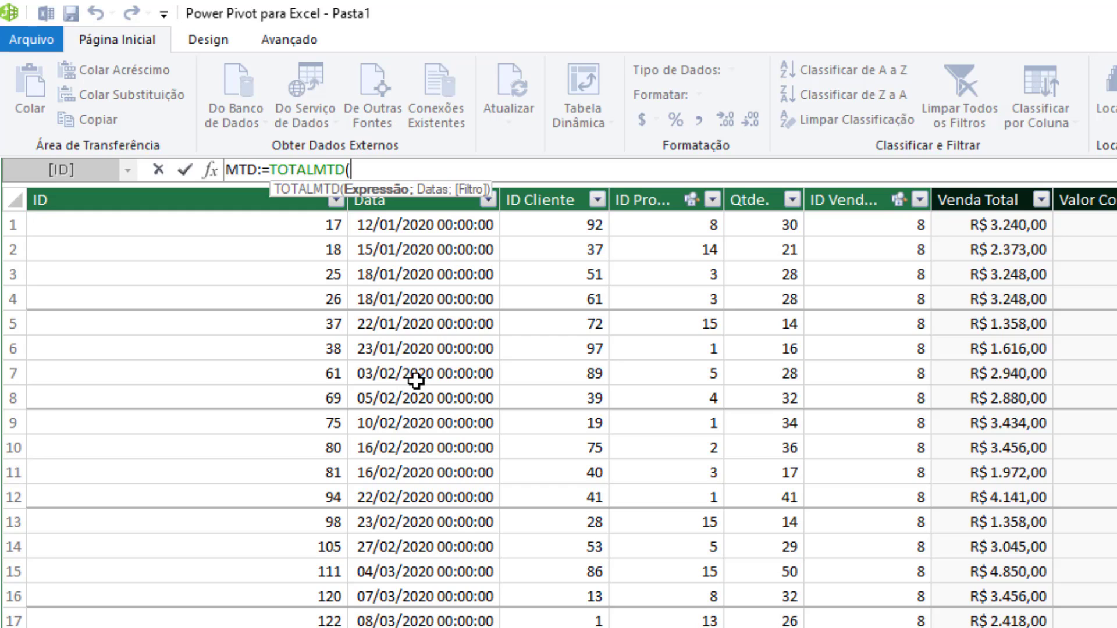
Enter SUM of tFaturamento[Venda Total] as the expression argument of TOTALMTD.
{"action": "type", "text": "sum"}
{"action": "key", "text": "BackSpace"}
{"action": "key", "text": "BackSpace"}
{"action": "key", "text": "BackSpace"}
{"action": "type", "text": "SUM"}
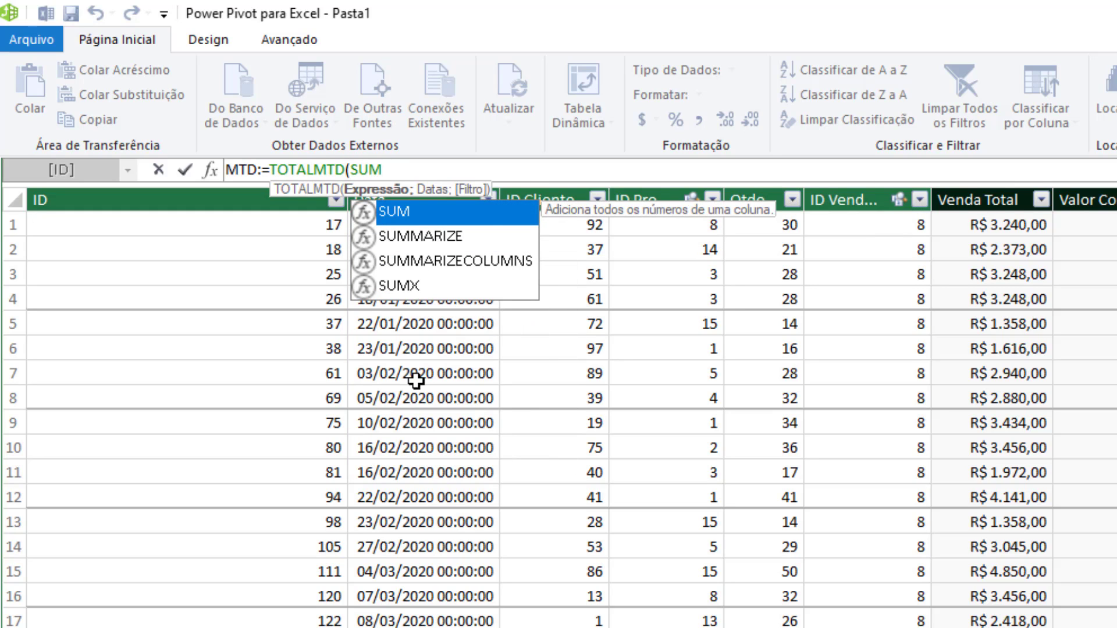
{"action": "type", "text": "(VALO"}
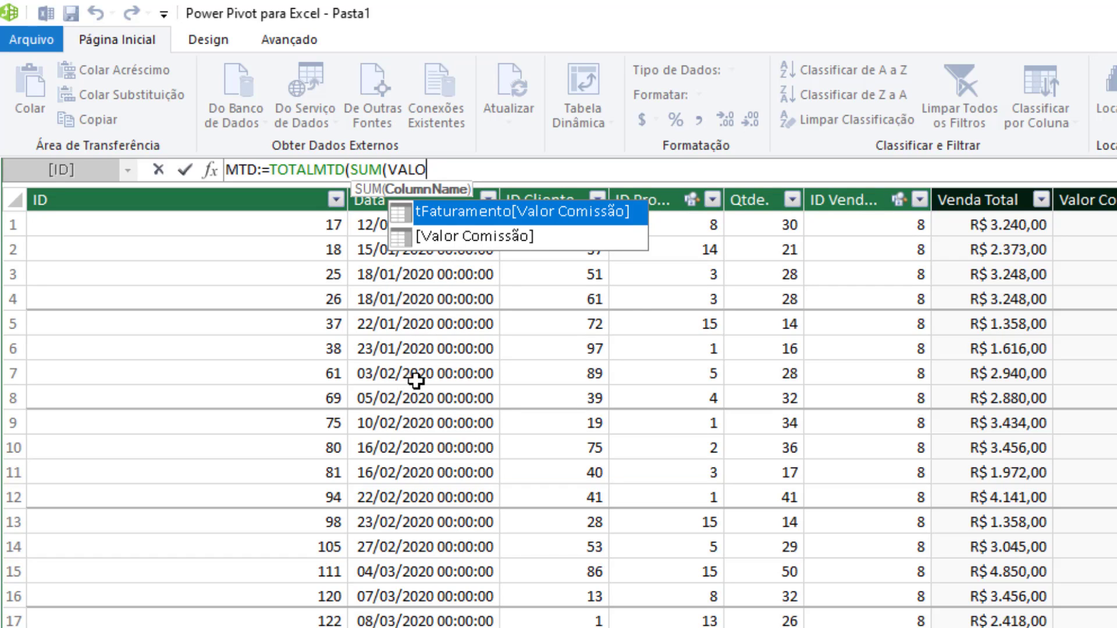
{"action": "key", "text": "BackSpace"}
{"action": "key", "text": "BackSpace"}
{"action": "key", "text": "BackSpace"}
{"action": "key", "text": "BackSpace"}
{"action": "type", "text": "VEN"}
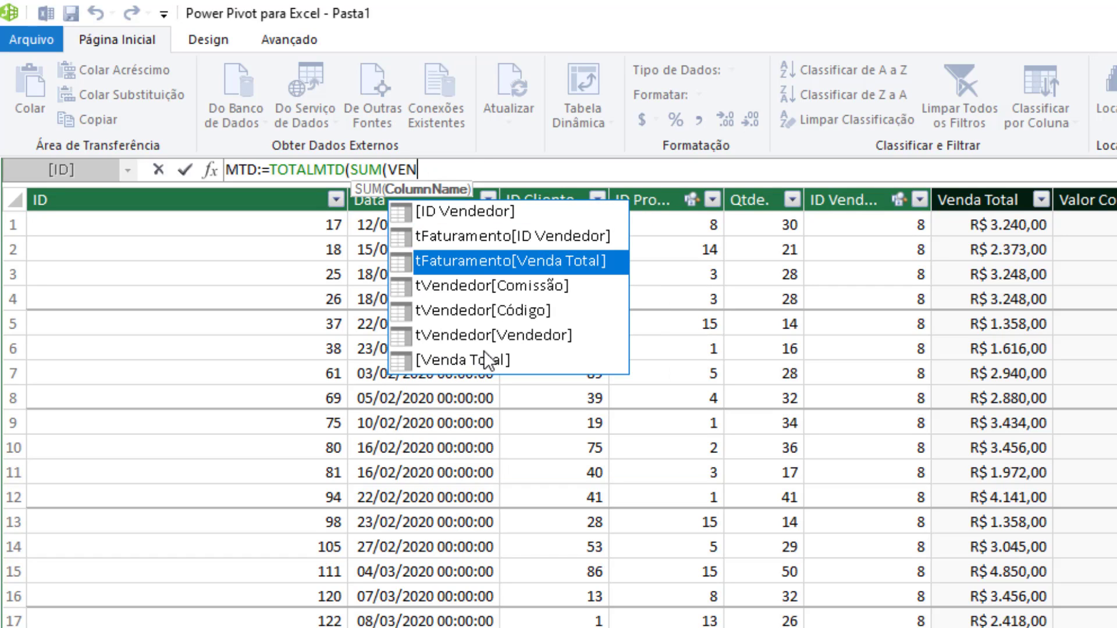
{"action": "double_click", "coordinate": [474, 261]}
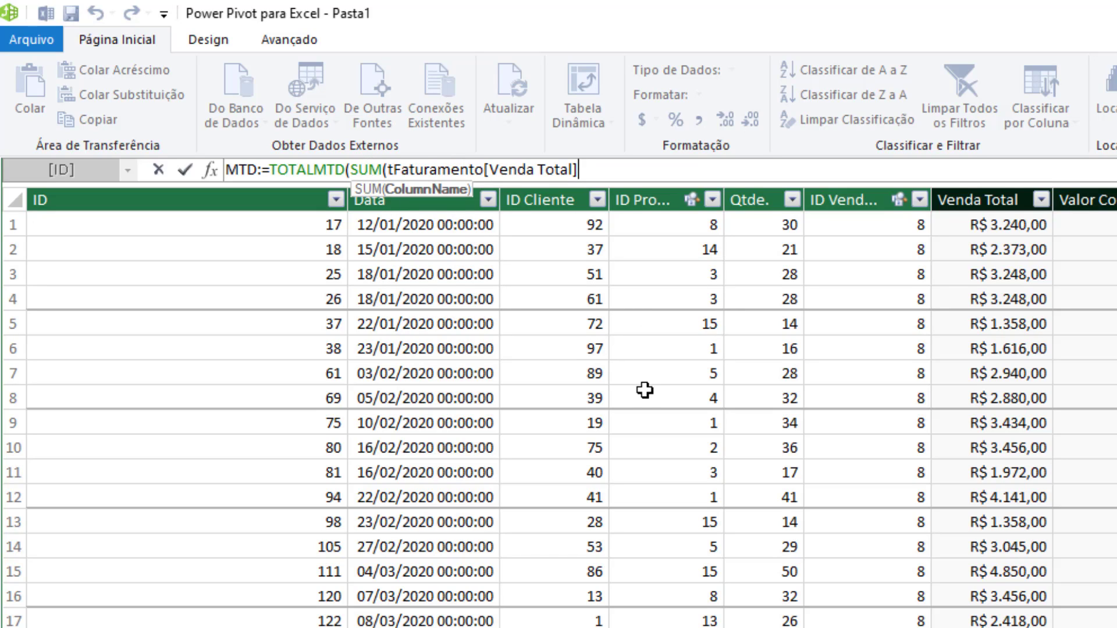
Complete the MTD formula with tFaturamento[Data] as the dates argument and commit the measure.
{"action": "type", "text": ");DATA"}
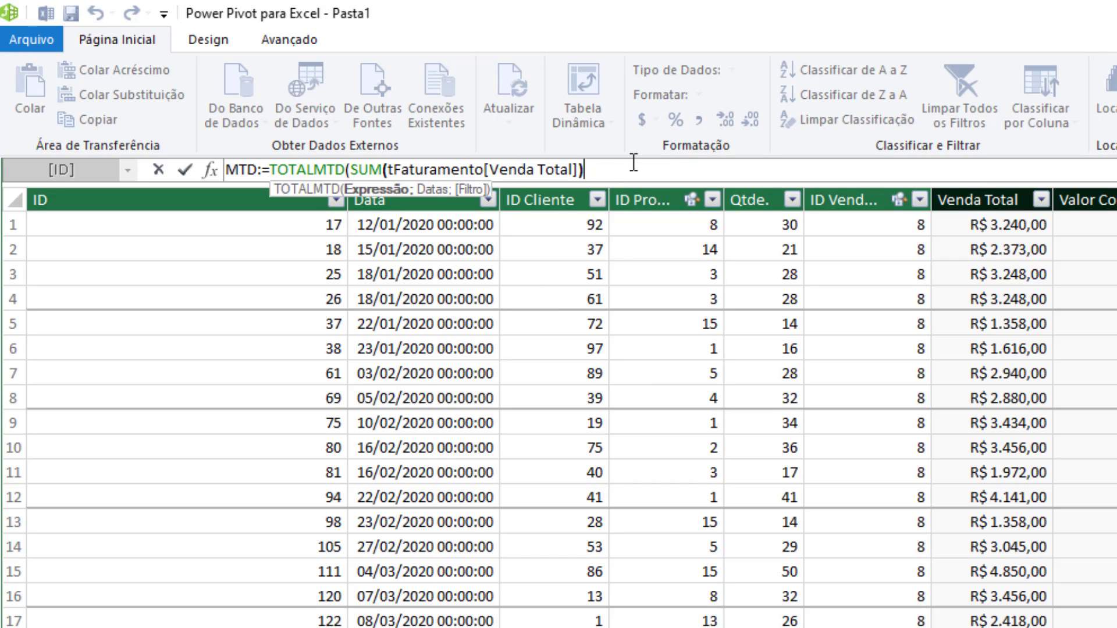
{"action": "type", "text": ";"}
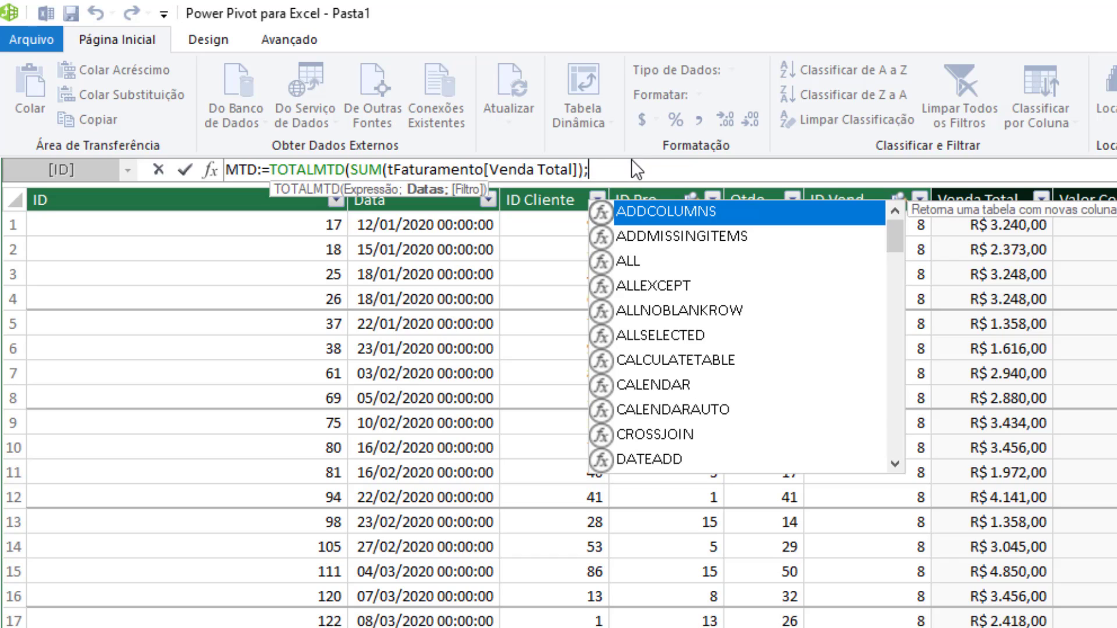
{"action": "type", "text": "DATA"}
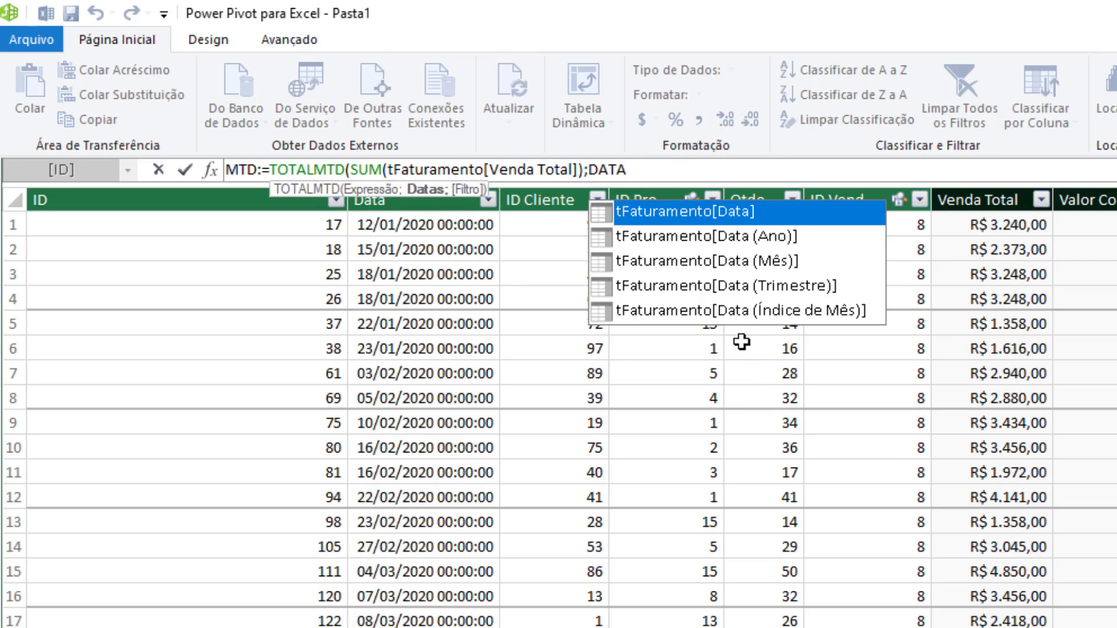
{"action": "double_click", "coordinate": [673, 212]}
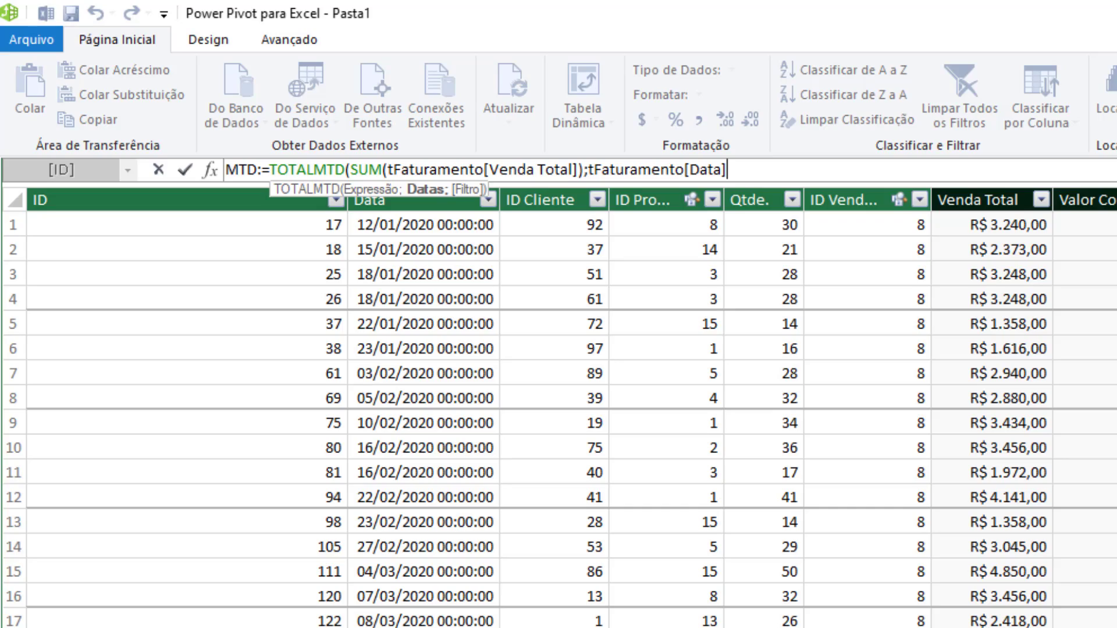
{"action": "type", "text": ")"}
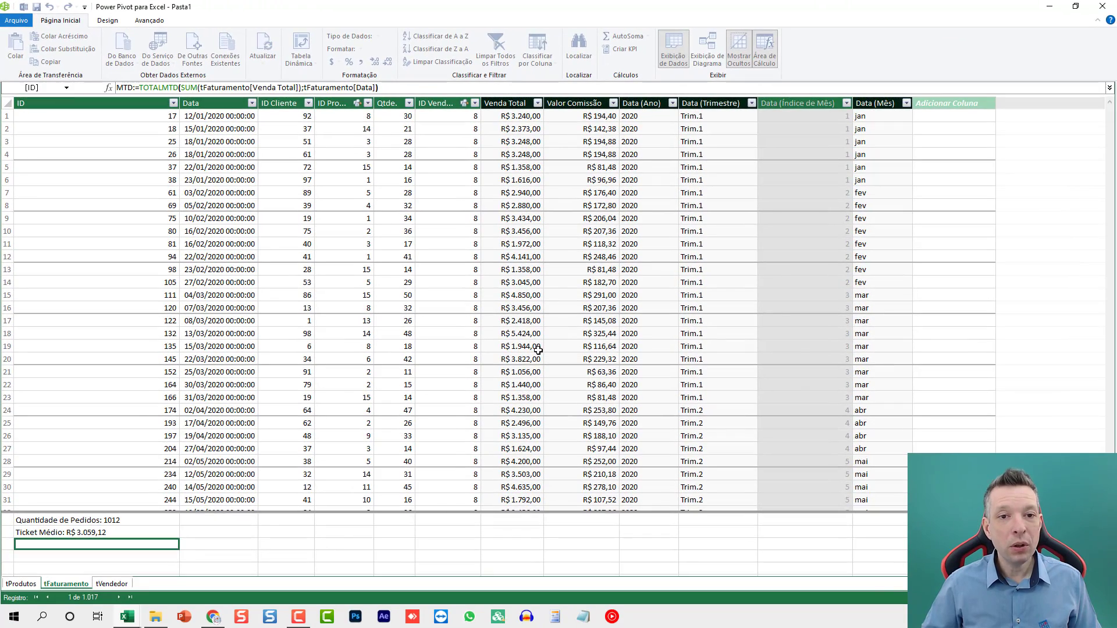
{"action": "key", "text": "Return"}
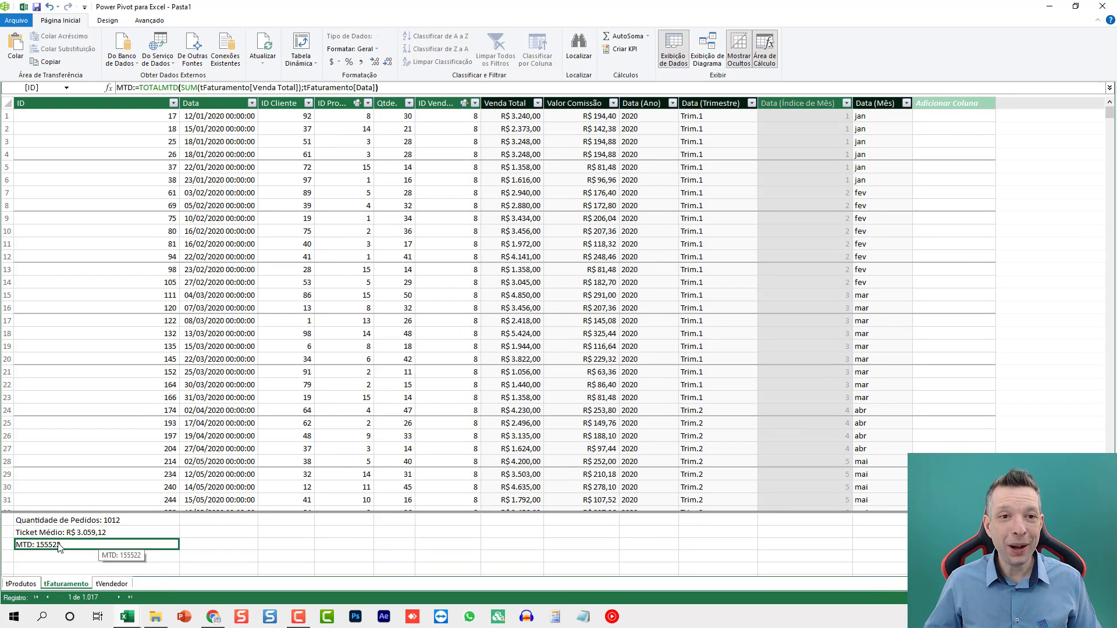
Format the MTD measure as R$ Português (Brasil) currency, close the data model window and return to the PivotTable.
{"action": "left_click", "coordinate": [333, 61]}
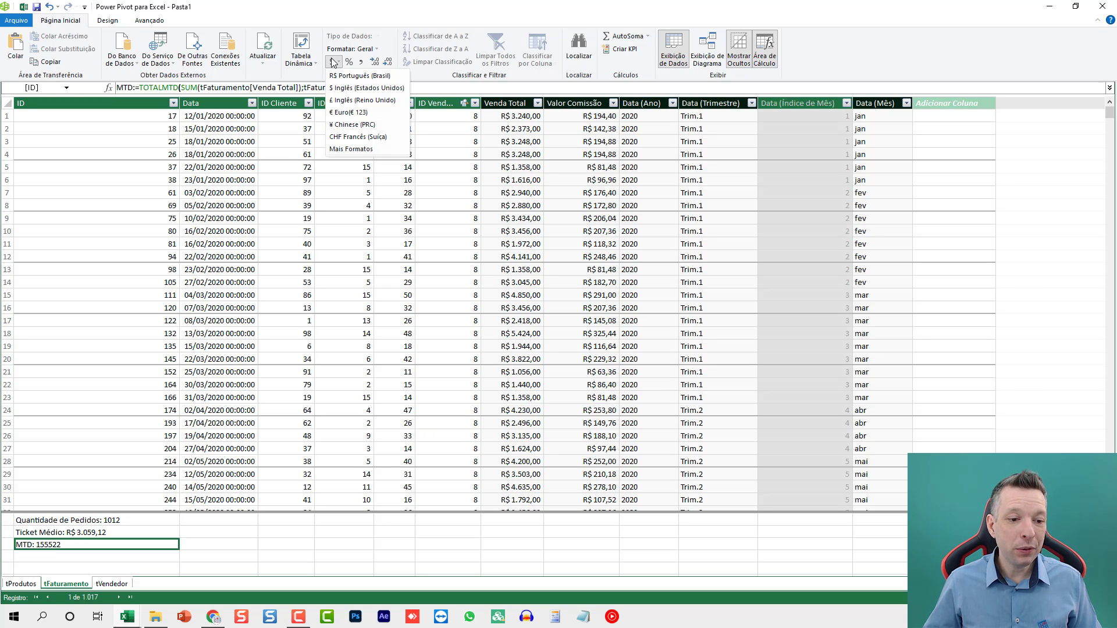
{"action": "left_click", "coordinate": [351, 75]}
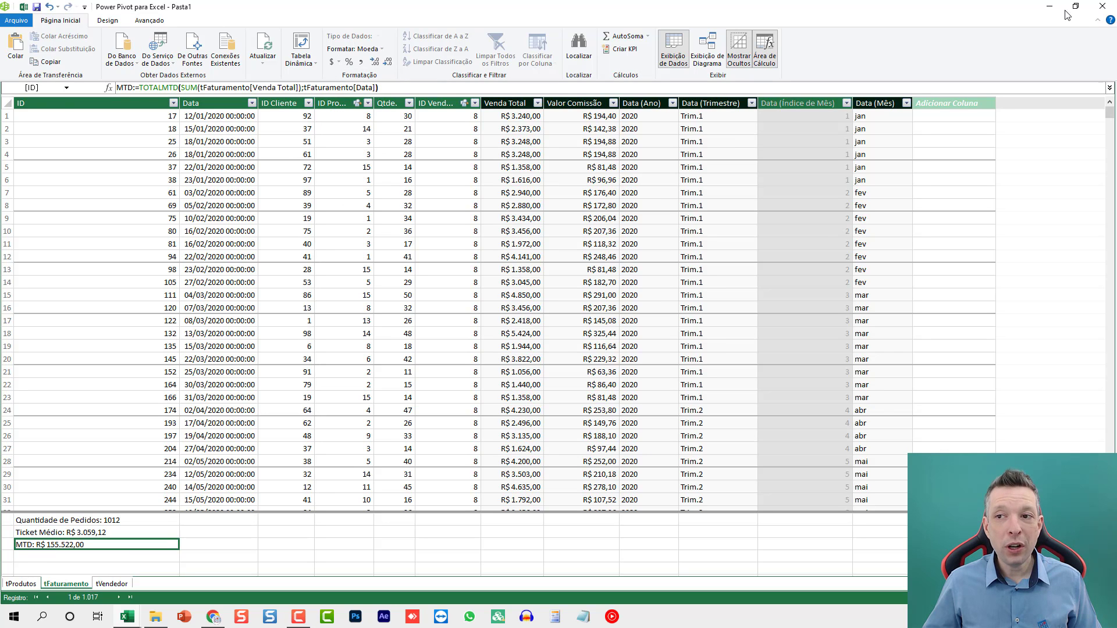
{"action": "left_click", "coordinate": [1102, 7]}
{"action": "left_click", "coordinate": [309, 250]}
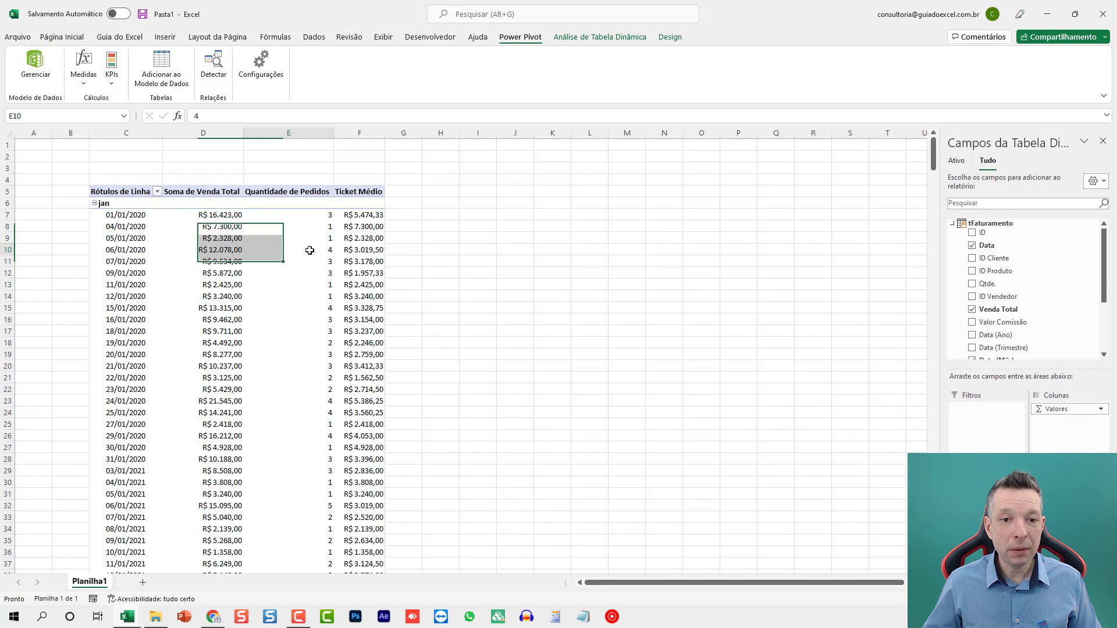
Add the MTD measure to the PivotTable values and place it directly after Soma de Venda Total.
{"action": "scroll", "coordinate": [1012, 279], "scroll_direction": "down", "scroll_amount": 3}
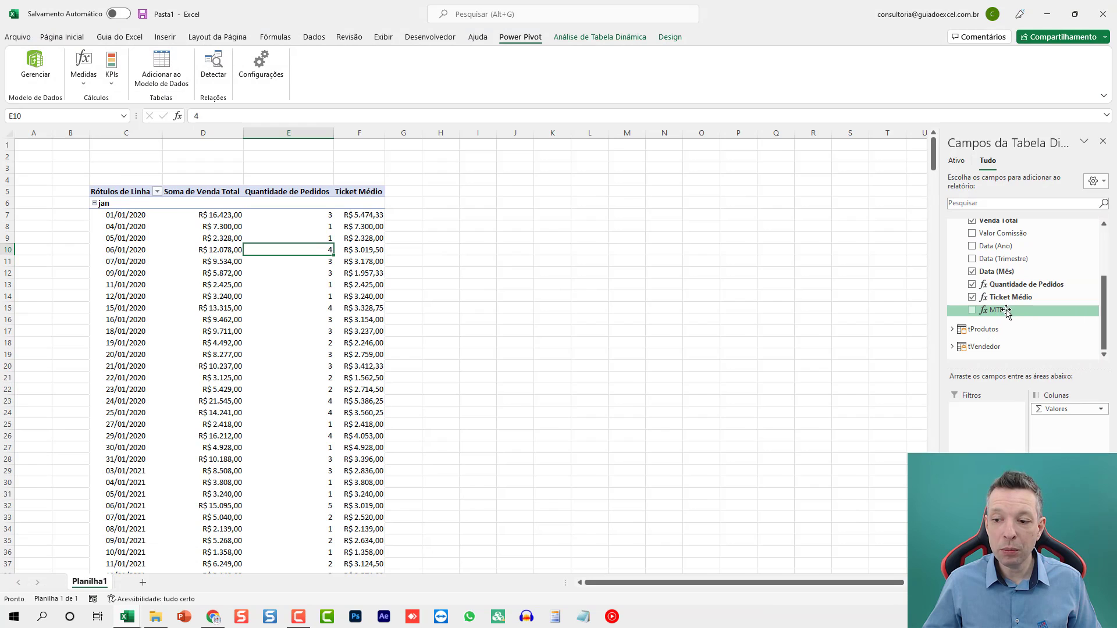
{"action": "left_click", "coordinate": [972, 310]}
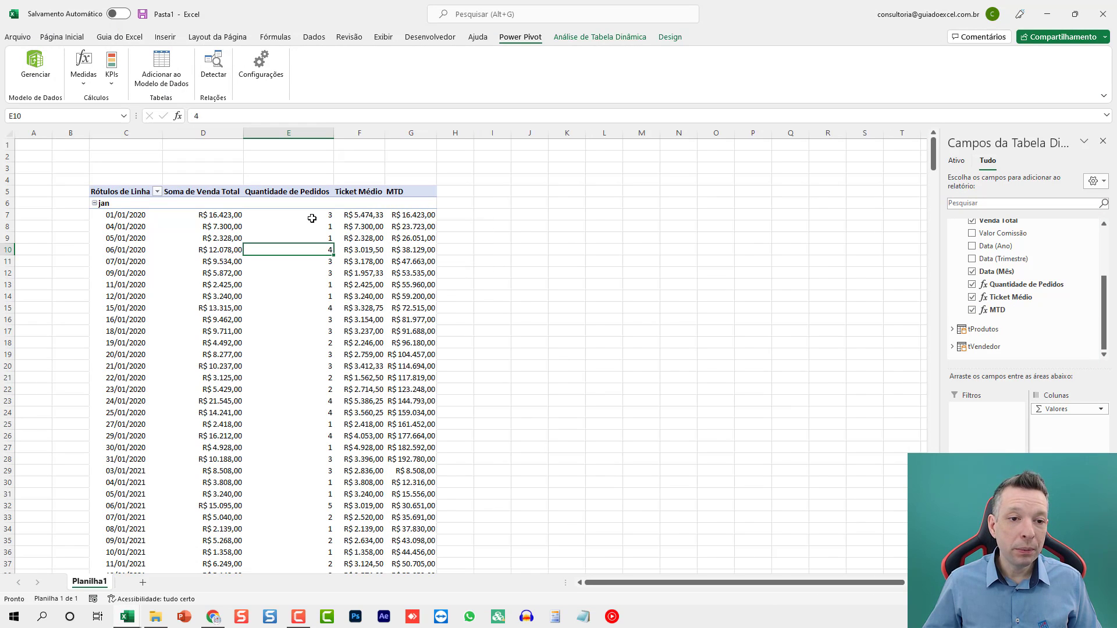
{"action": "left_click", "coordinate": [223, 215]}
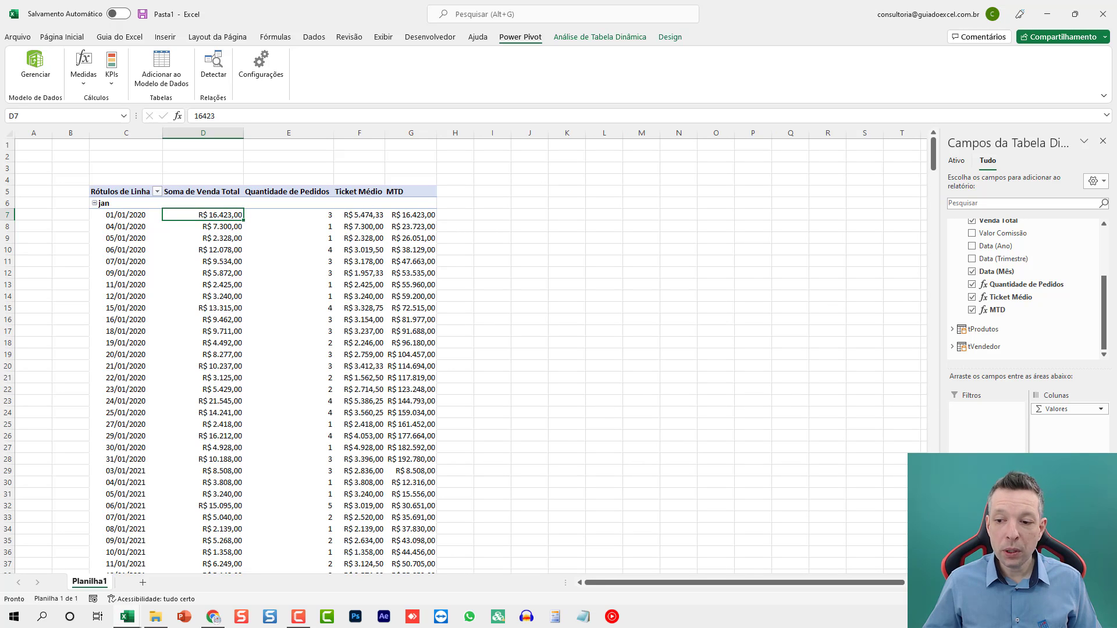
{"action": "left_click_drag", "start_coordinate": [1053, 531], "coordinate": [1054, 505]}
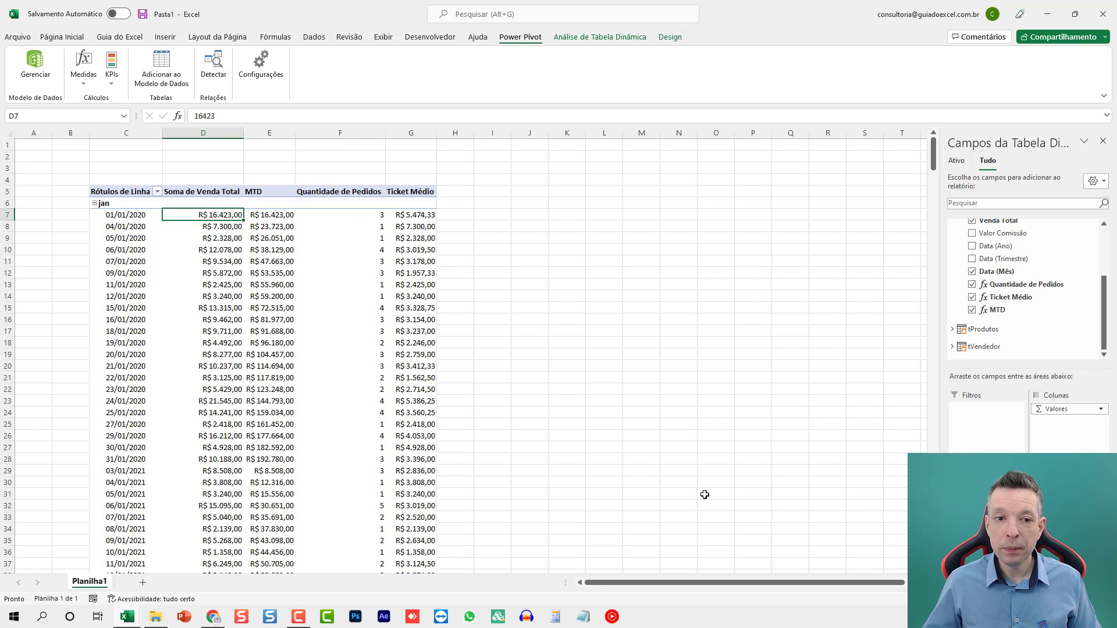
Add Data (Ano) to the PivotTable rows above Data (Mês) so the months are grouped by year.
{"action": "left_click", "coordinate": [230, 239]}
{"action": "left_click_drag", "start_coordinate": [260, 216], "coordinate": [274, 449]}
{"action": "left_click_drag", "start_coordinate": [142, 462], "coordinate": [269, 468]}
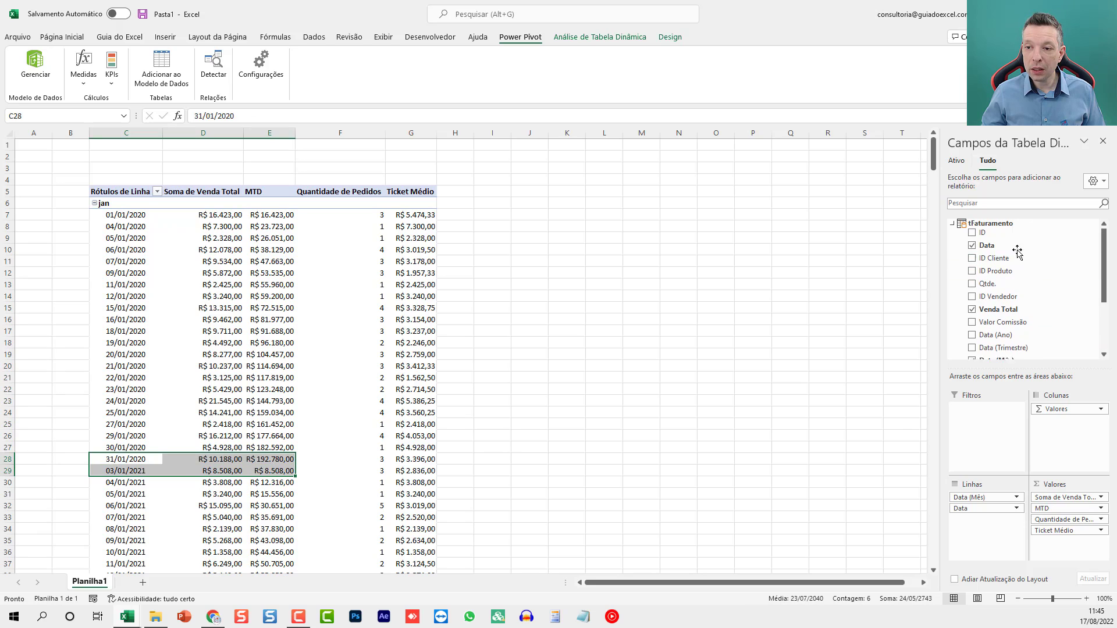
{"action": "scroll", "coordinate": [1025, 304], "scroll_direction": "down", "scroll_amount": 2}
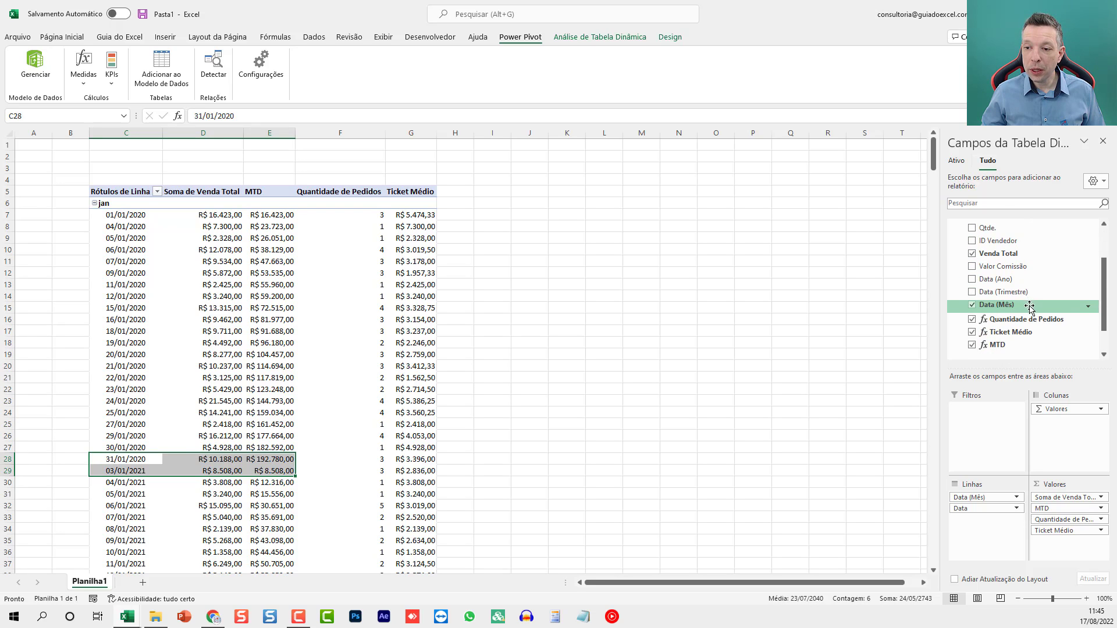
{"action": "scroll", "coordinate": [1029, 307], "scroll_direction": "down", "scroll_amount": 1}
{"action": "left_click_drag", "start_coordinate": [1003, 252], "coordinate": [988, 499]}
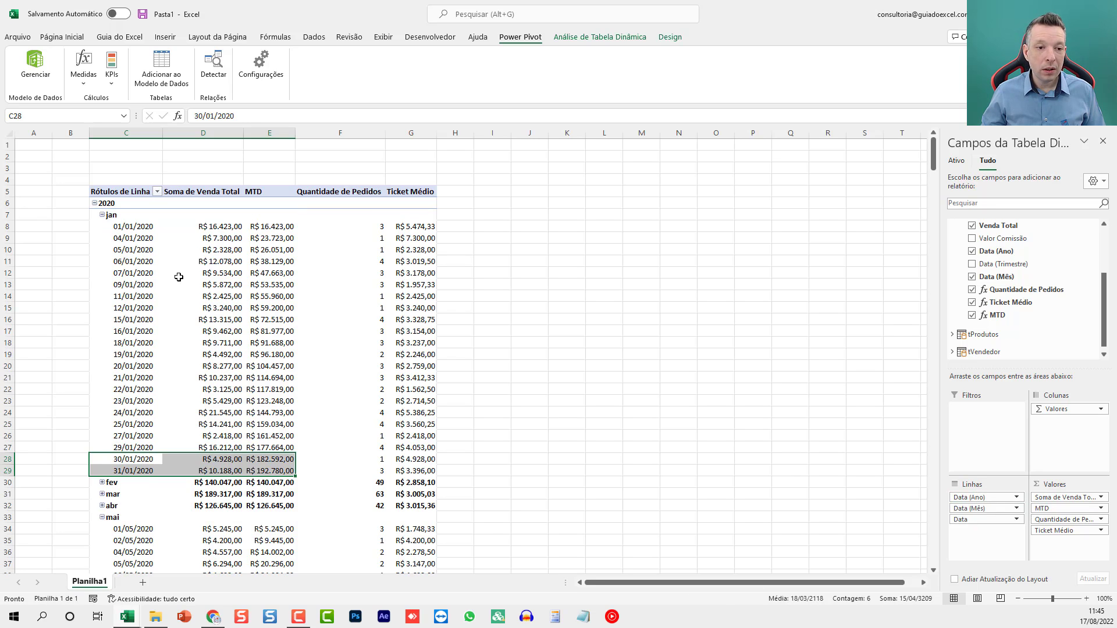
Examine how MTD accumulates day by day through the end of January 2020.
{"action": "left_click", "coordinate": [134, 233]}
{"action": "left_click", "coordinate": [281, 271]}
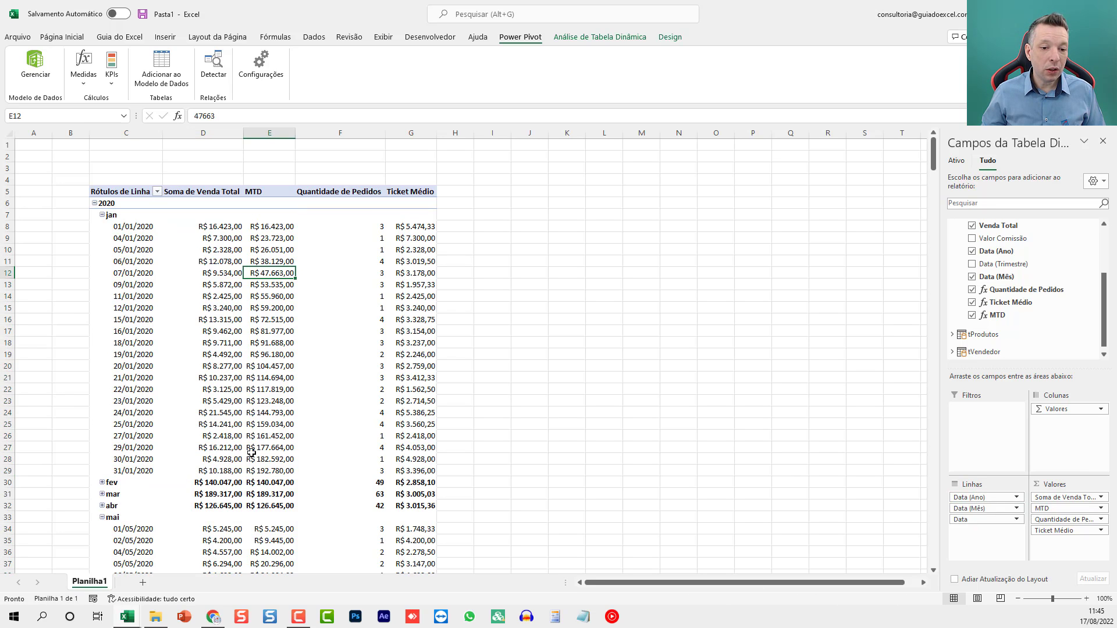
{"action": "key", "text": "Down"}
{"action": "key", "text": "Down"}
{"action": "key", "text": "Down"}
{"action": "key", "text": "Down"}
{"action": "key", "text": "Down"}
{"action": "key", "text": "Down"}
{"action": "key", "text": "Down"}
{"action": "key", "text": "Down"}
{"action": "key", "text": "Down"}
{"action": "key", "text": "Down"}
{"action": "key", "text": "Down"}
{"action": "key", "text": "Down"}
{"action": "key", "text": "Down"}
{"action": "key", "text": "Down"}
{"action": "key", "text": "Down"}
{"action": "key", "text": "Down"}
{"action": "key", "text": "Down"}
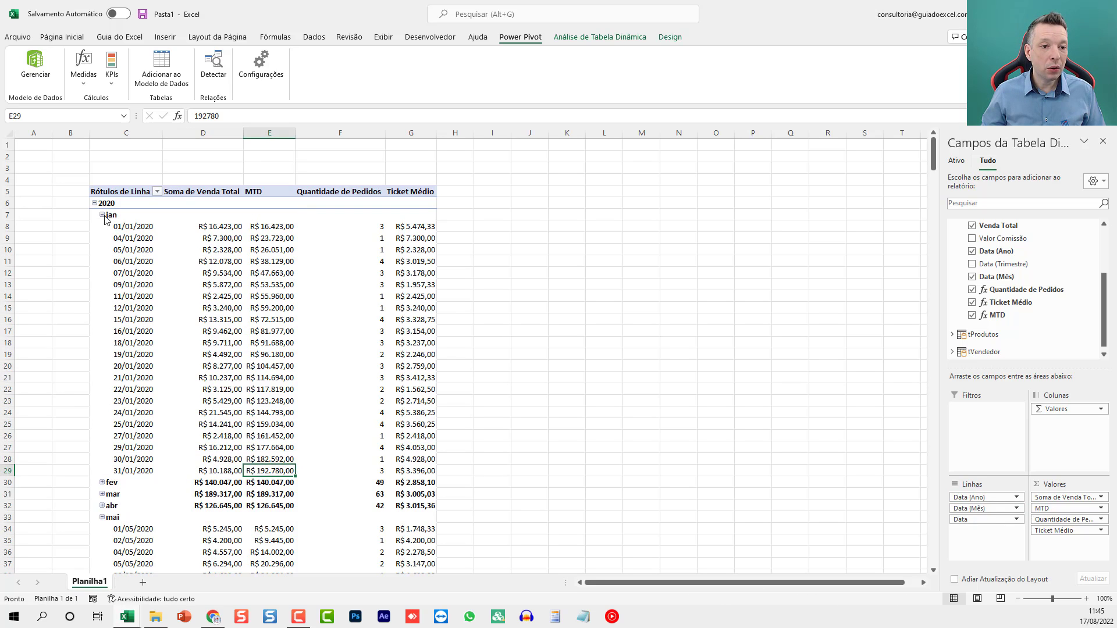
Collapse the jan, mai and jun groups of 2020 in the PivotTable and expand jan again.
{"action": "left_click", "coordinate": [102, 214]}
{"action": "left_click", "coordinate": [102, 216]}
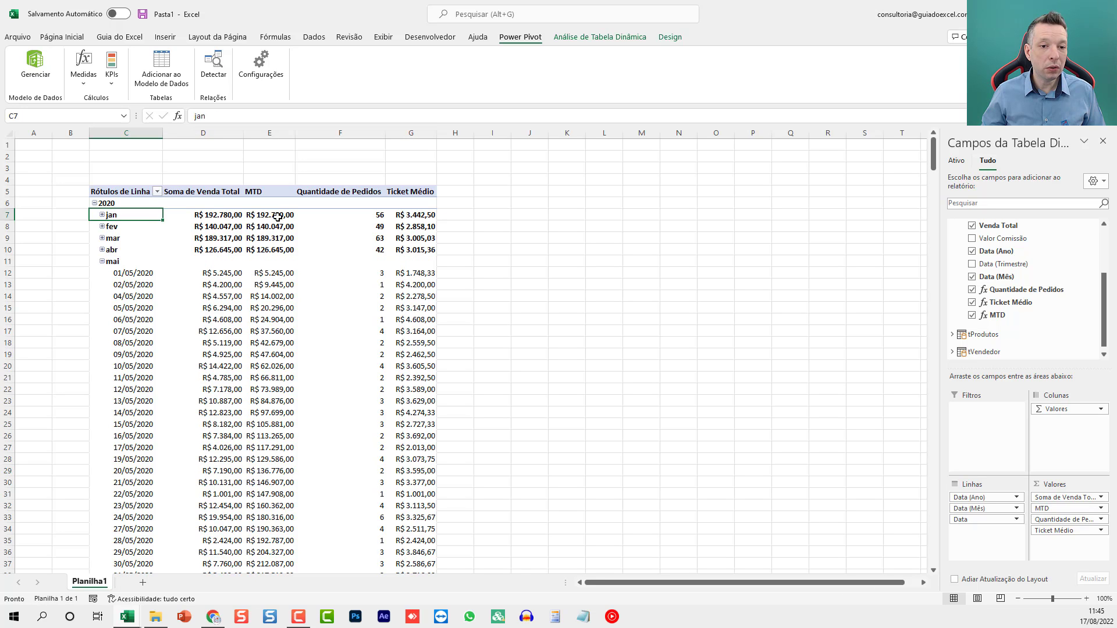
{"action": "left_click", "coordinate": [103, 261]}
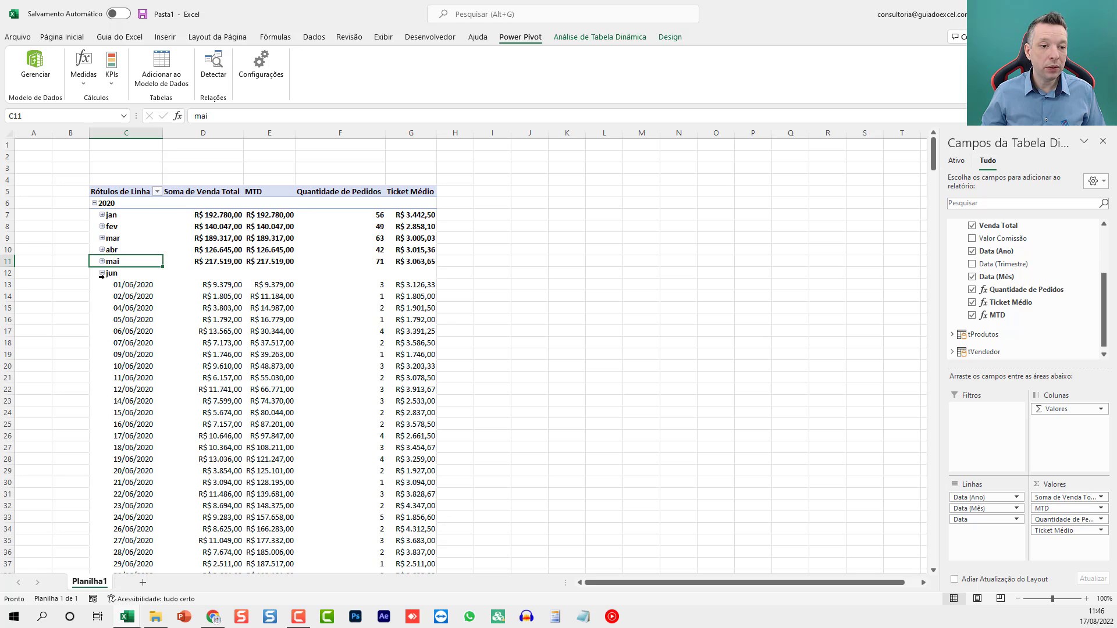
{"action": "left_click", "coordinate": [102, 273]}
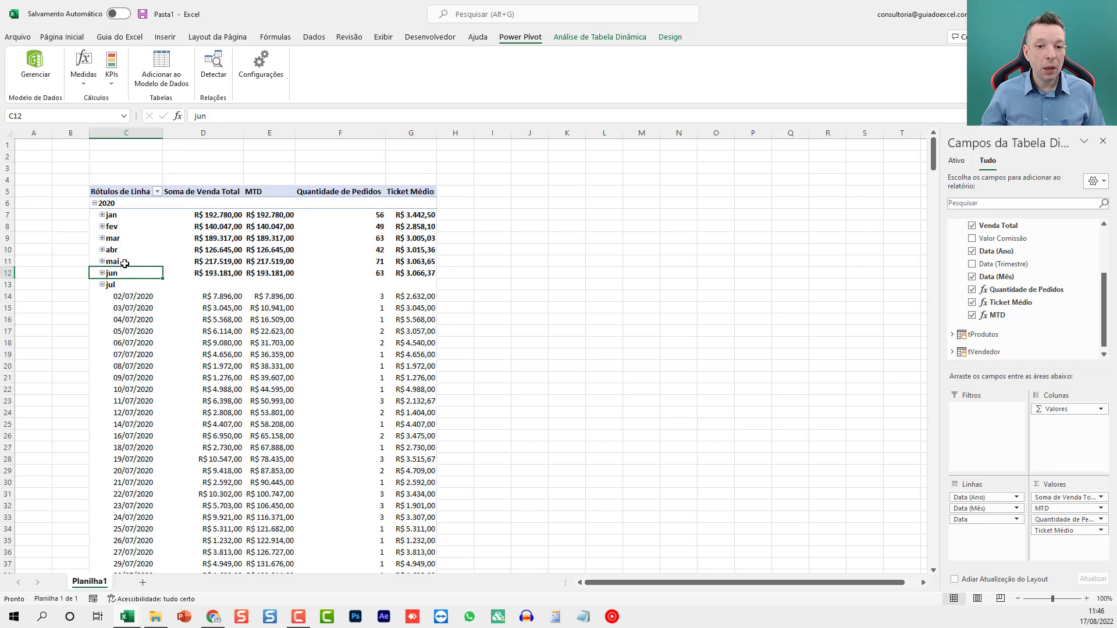
{"action": "left_click", "coordinate": [102, 215]}
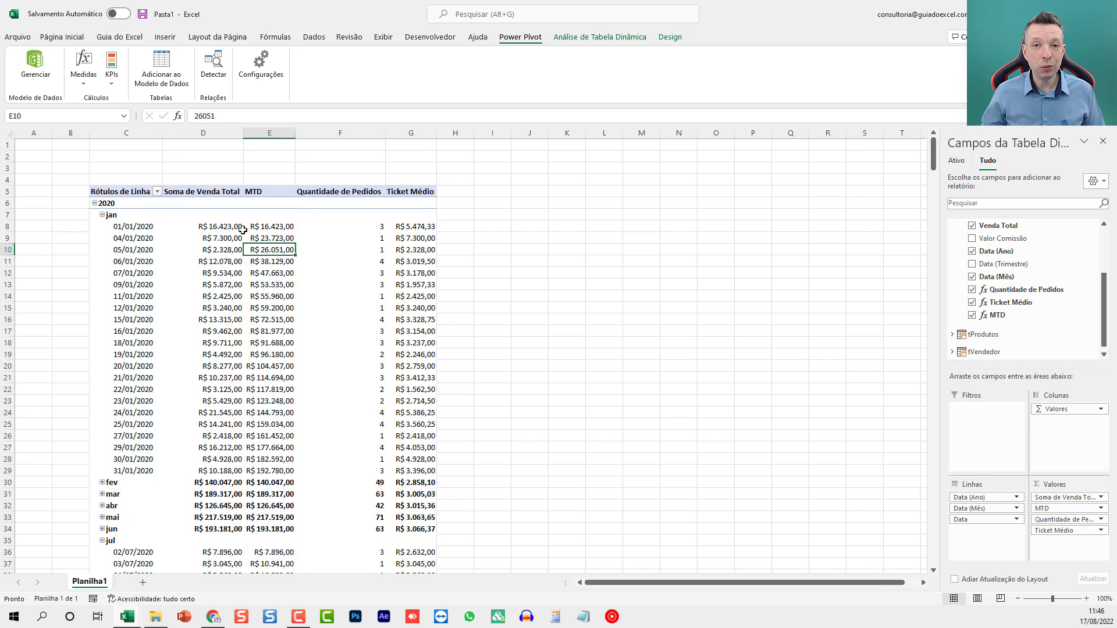
{"action": "key", "text": "Up"}
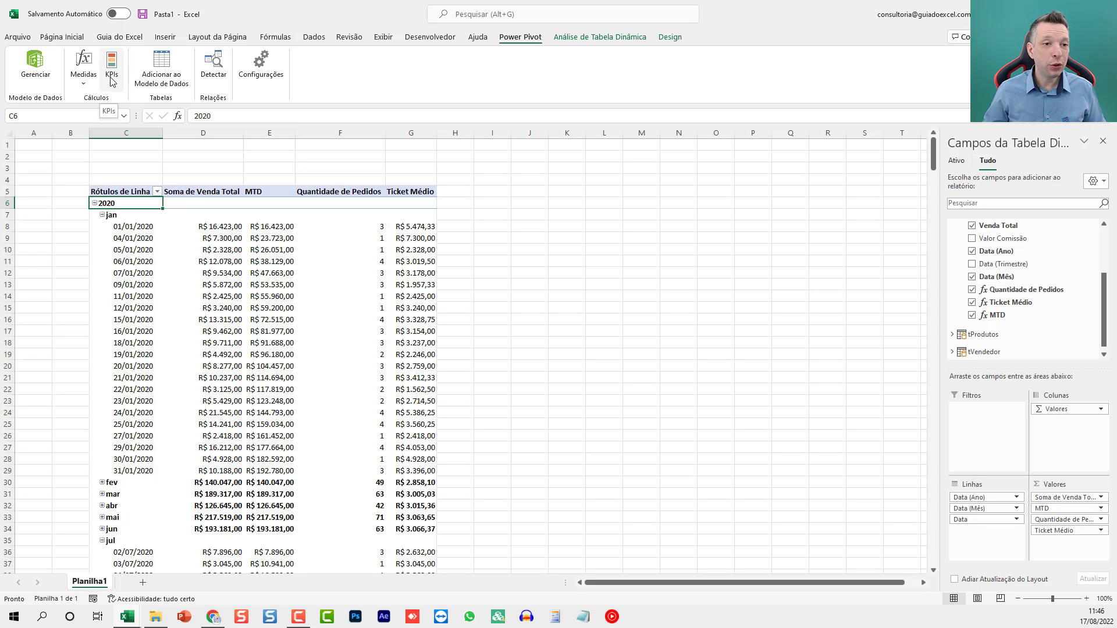
Start a new KPI with Ticket Médio as its base field and move the dialog clear of the PivotTable.
{"action": "left_click", "coordinate": [302, 226]}
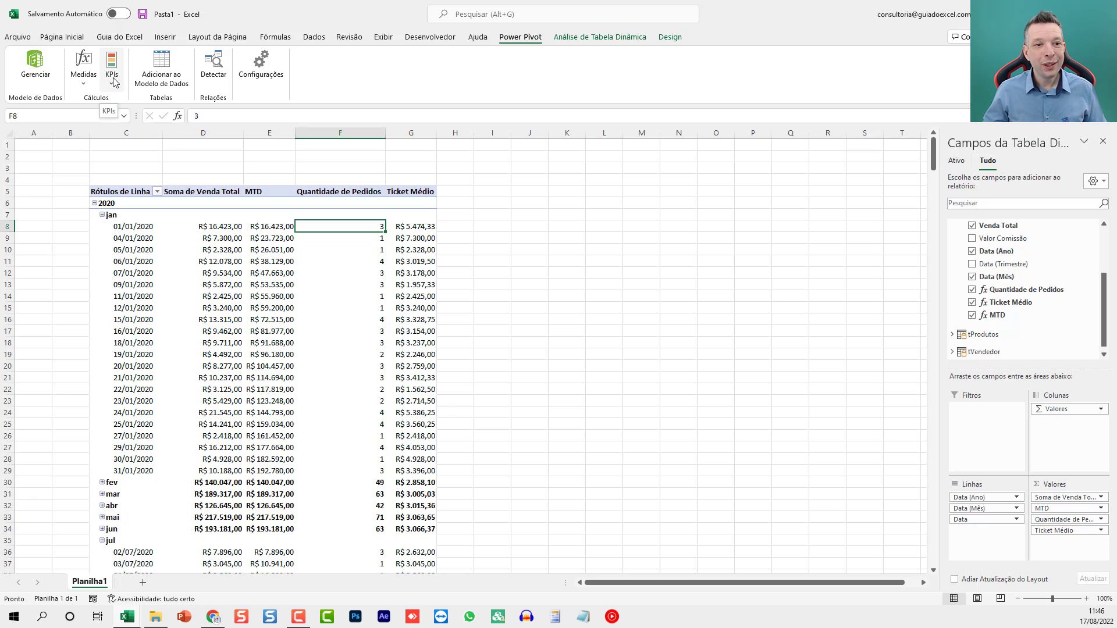
{"action": "left_click", "coordinate": [112, 79]}
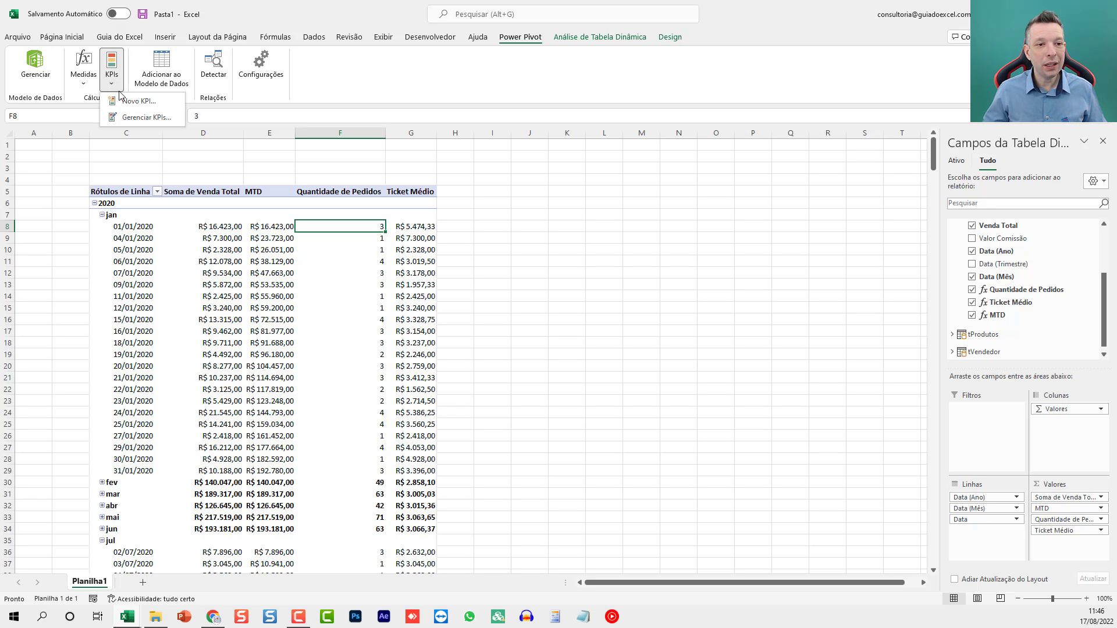
{"action": "left_click", "coordinate": [137, 102]}
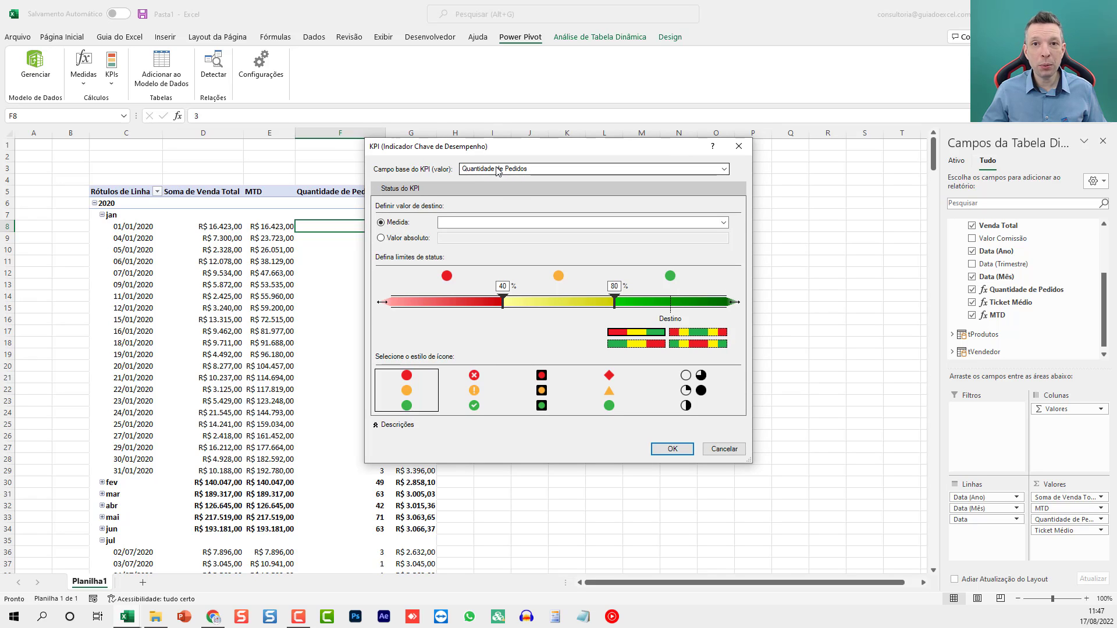
{"action": "left_click", "coordinate": [498, 170]}
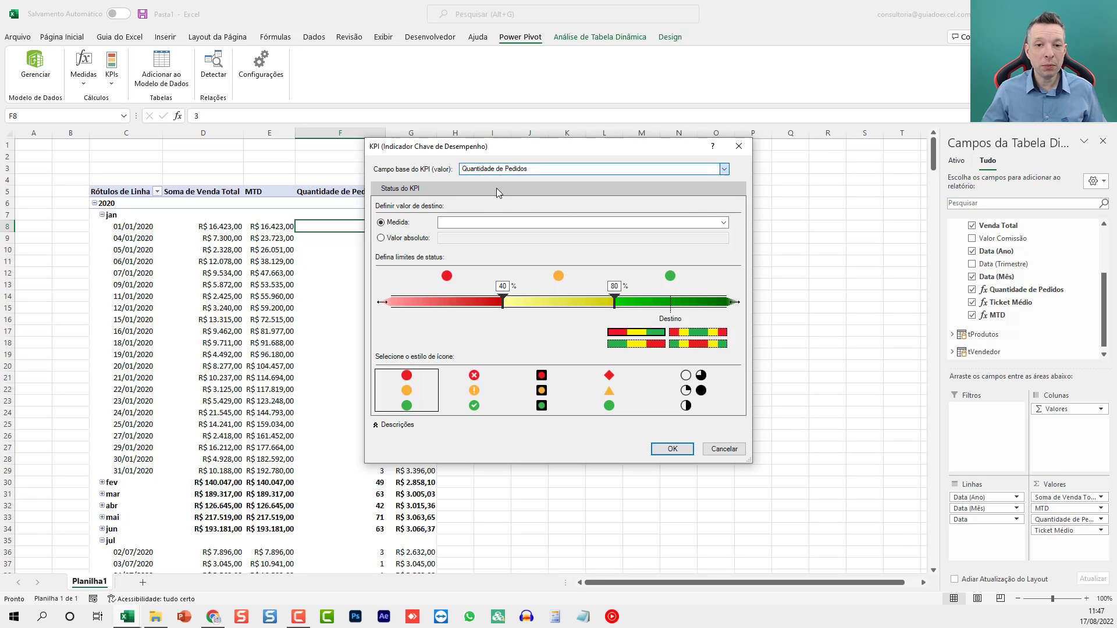
{"action": "left_click", "coordinate": [497, 189]}
{"action": "left_click_drag", "start_coordinate": [499, 152], "coordinate": [609, 149]}
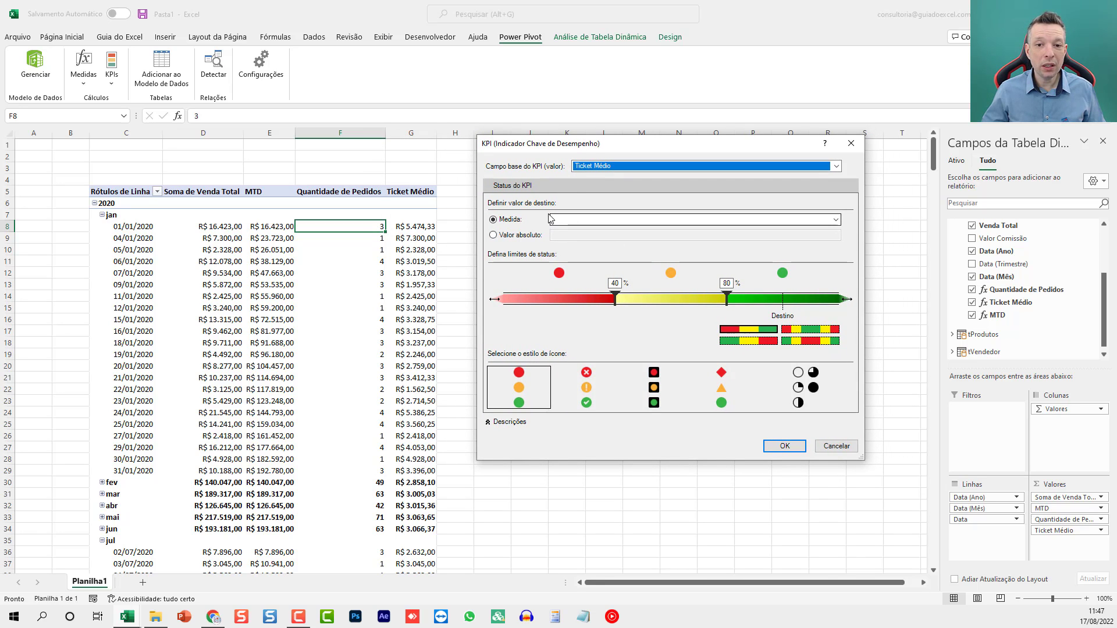
Define the KPI target as an absolute value of 5000.
{"action": "left_click", "coordinate": [517, 235]}
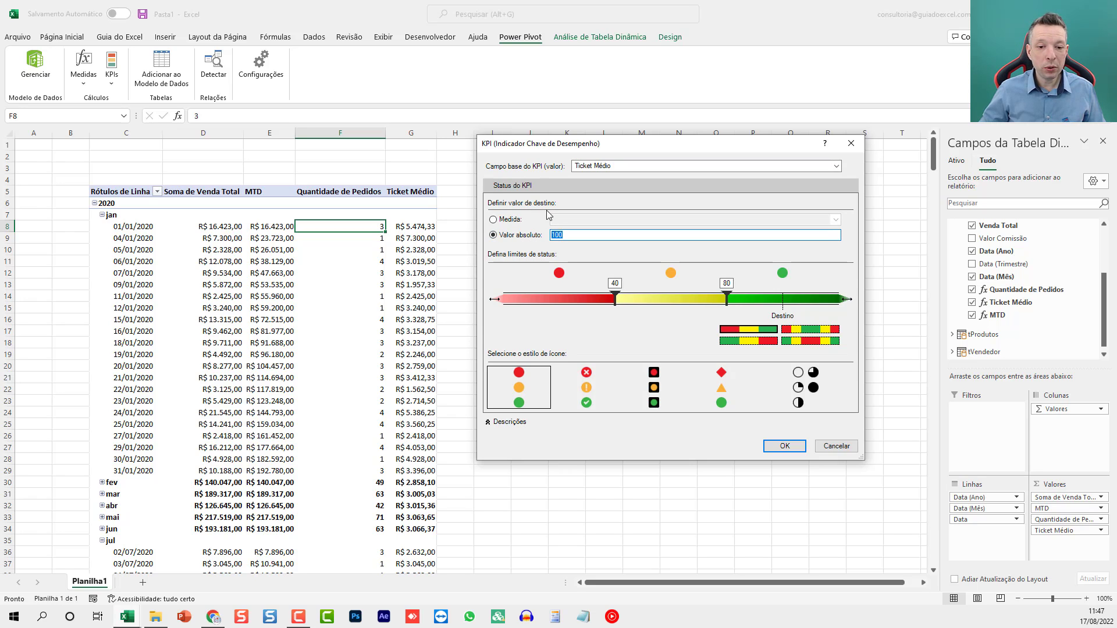
{"action": "type", "text": "5000"}
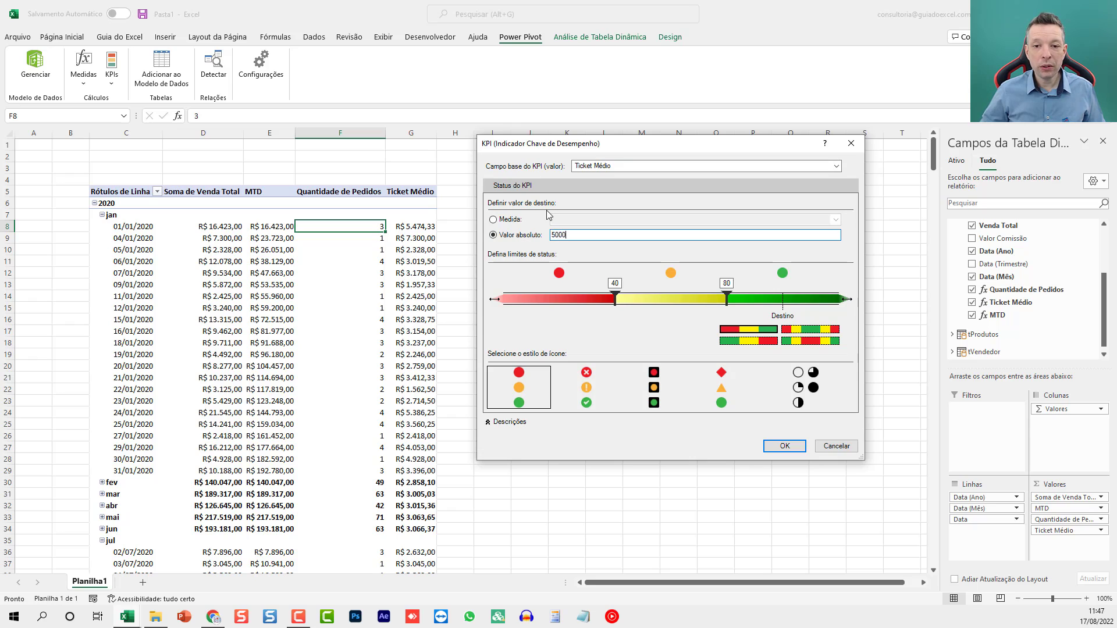
{"action": "left_click", "coordinate": [616, 300]}
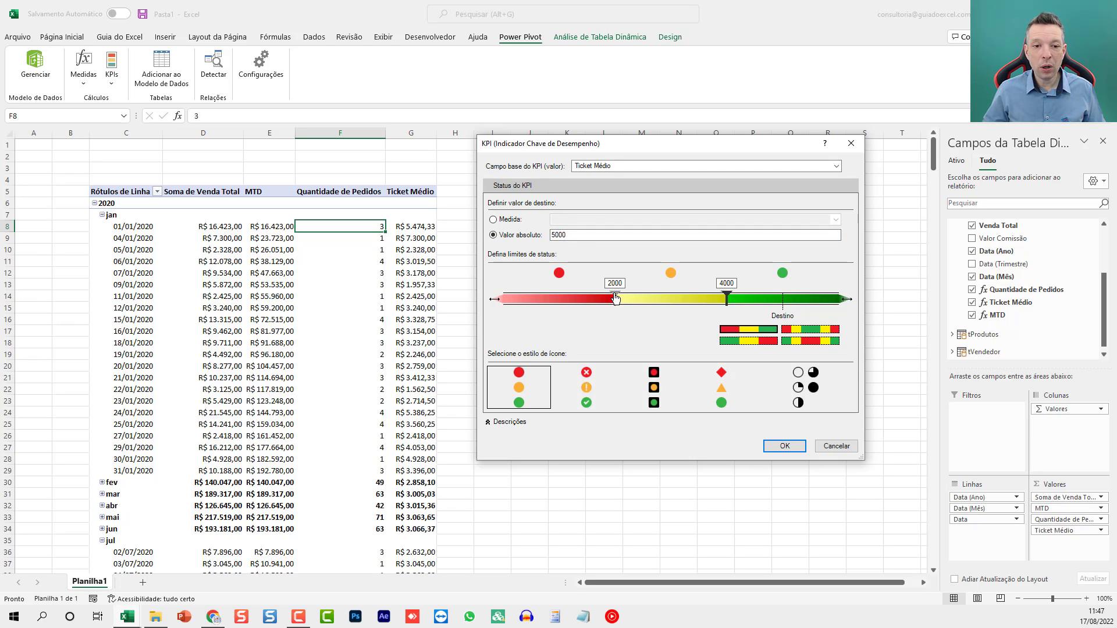
Try KPI status limits of 3000 and 5000 and other icon styles, returning to the plain red, yellow and green circles.
{"action": "mouse_move", "coordinate": [616, 300]}
{"action": "left_mouse_down"}
{"action": "mouse_move", "coordinate": [794, 299]}
{"action": "mouse_move", "coordinate": [785, 302]}
{"action": "left_mouse_up"}
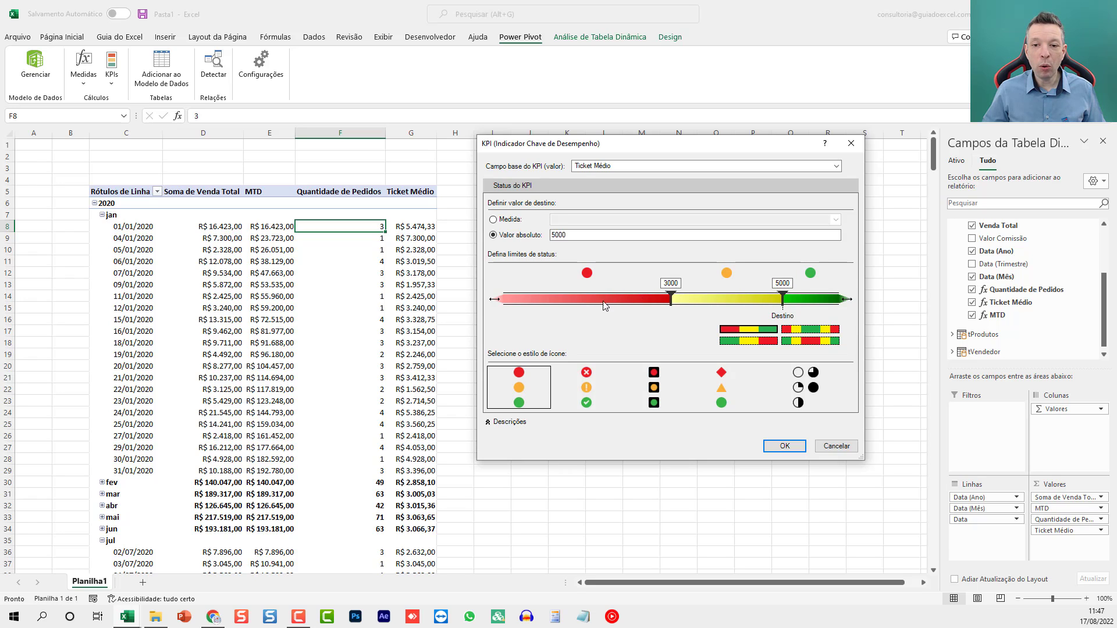
{"action": "left_click", "coordinate": [724, 386]}
{"action": "left_click", "coordinate": [798, 384]}
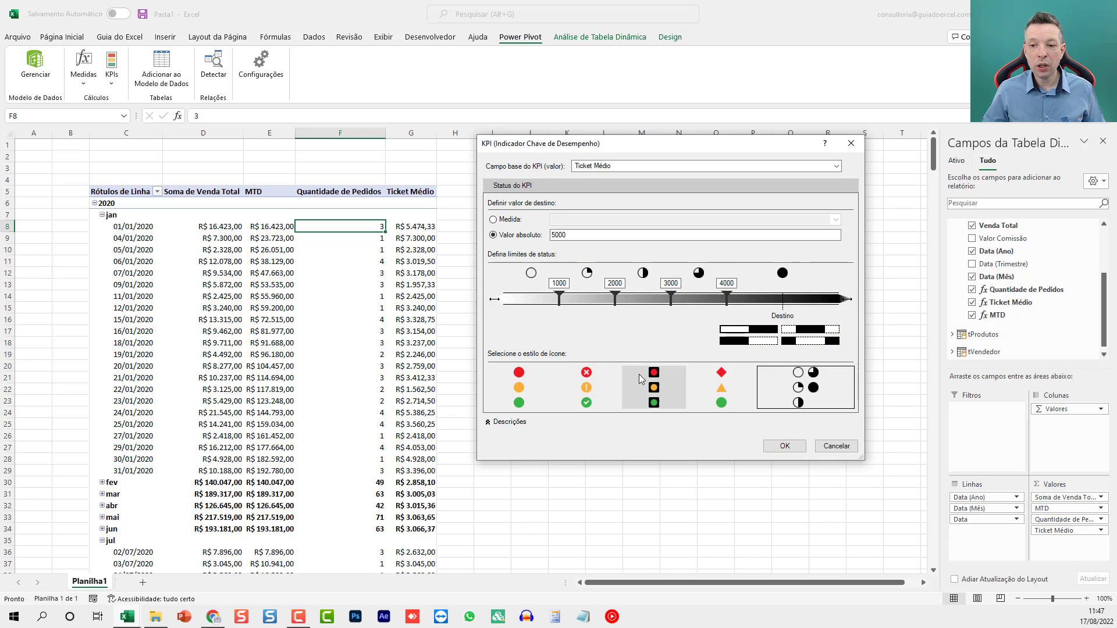
{"action": "left_click", "coordinate": [522, 388]}
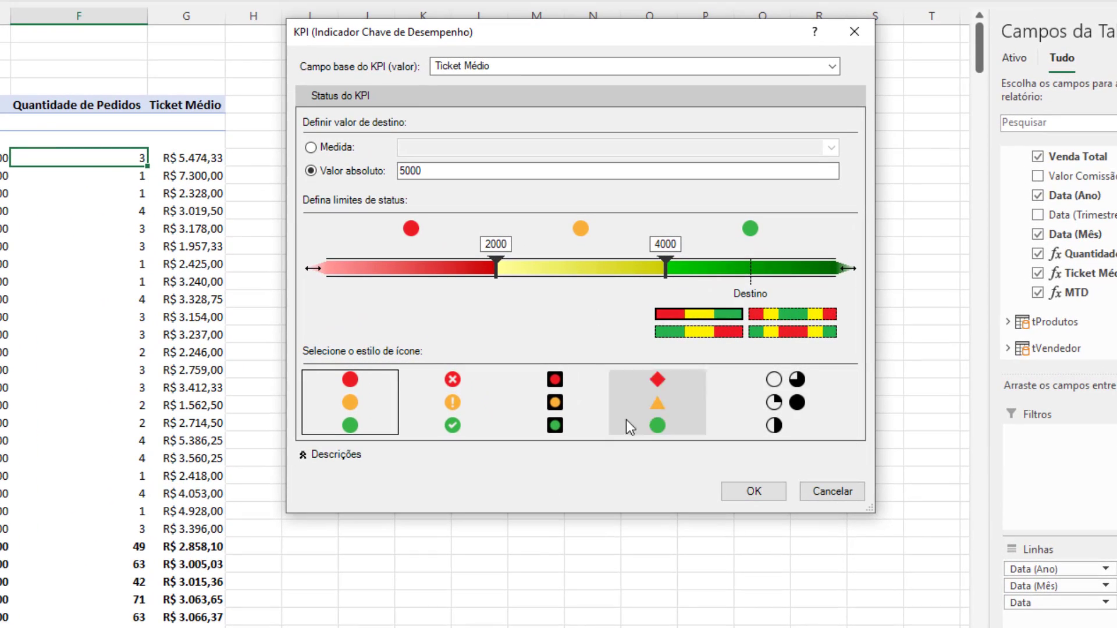
Look over the KPI's description fields, return to its status settings and create the Ticket Médio KPI.
{"action": "left_click", "coordinate": [340, 455]}
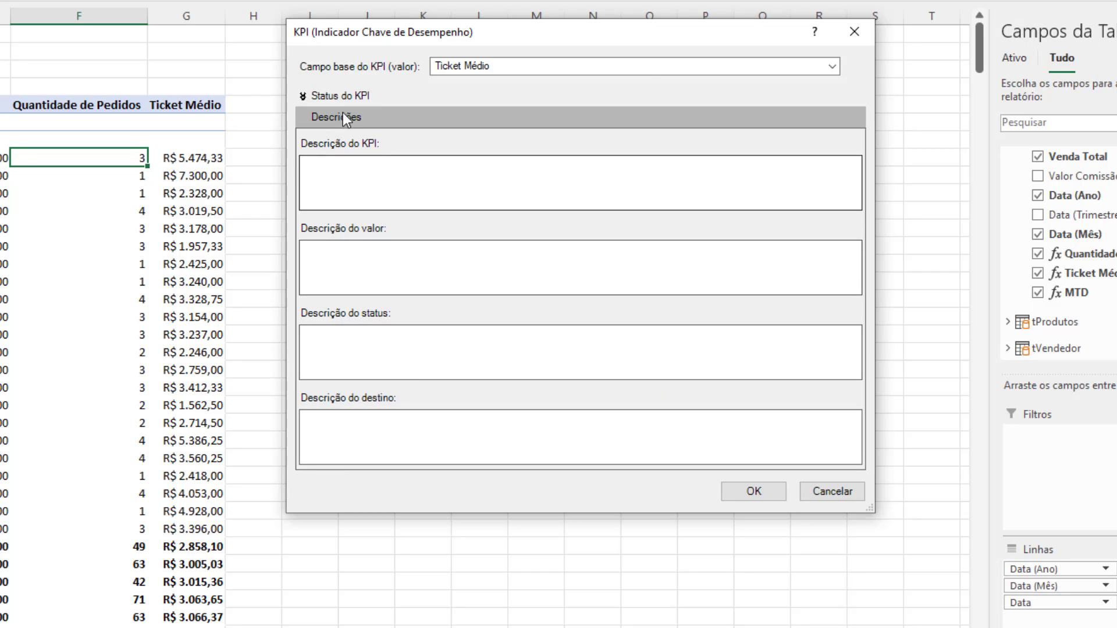
{"action": "left_click", "coordinate": [341, 97]}
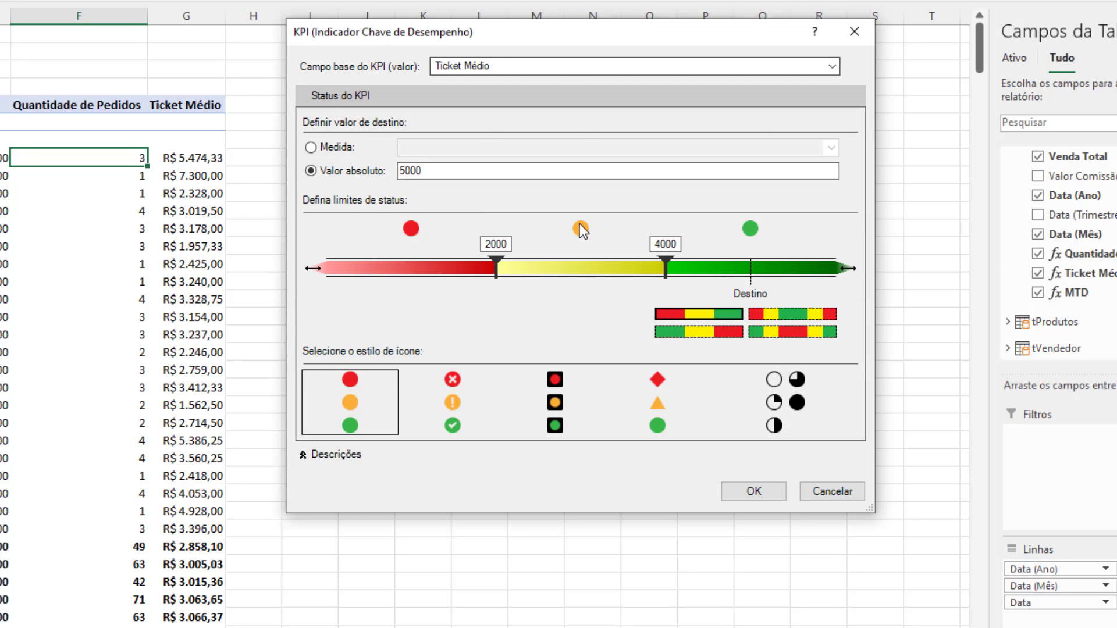
{"action": "left_click", "coordinate": [753, 493]}
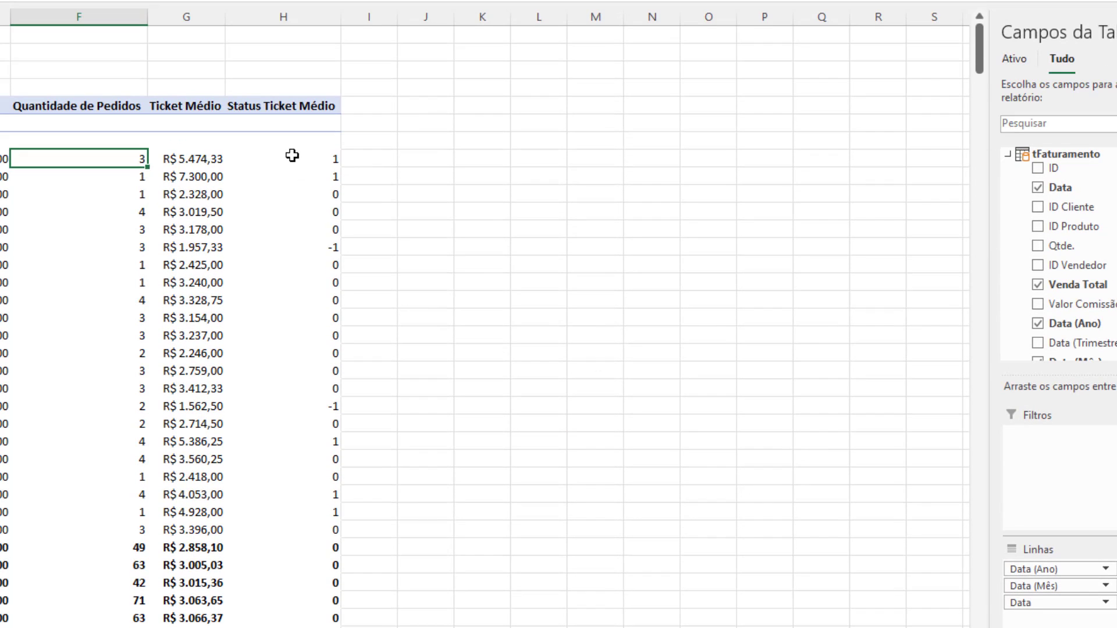
Remove and re-add the Status and Valor (Ticket Médio) fields of the Ticket Médio KPI so the status shows as icons.
{"action": "left_click", "coordinate": [292, 155]}
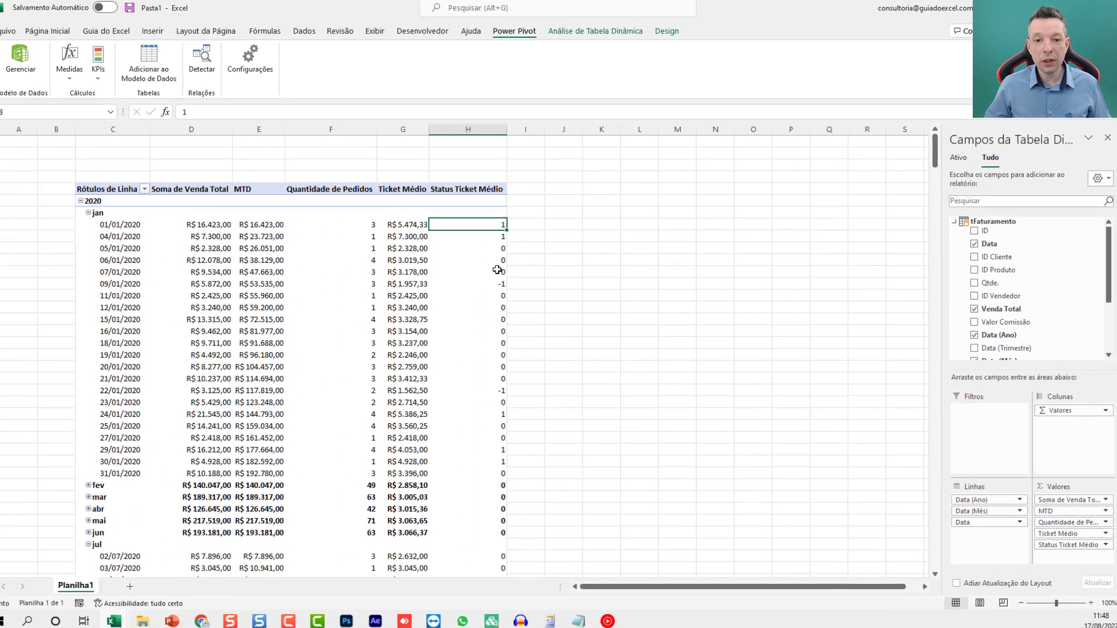
{"action": "left_click", "coordinate": [489, 238]}
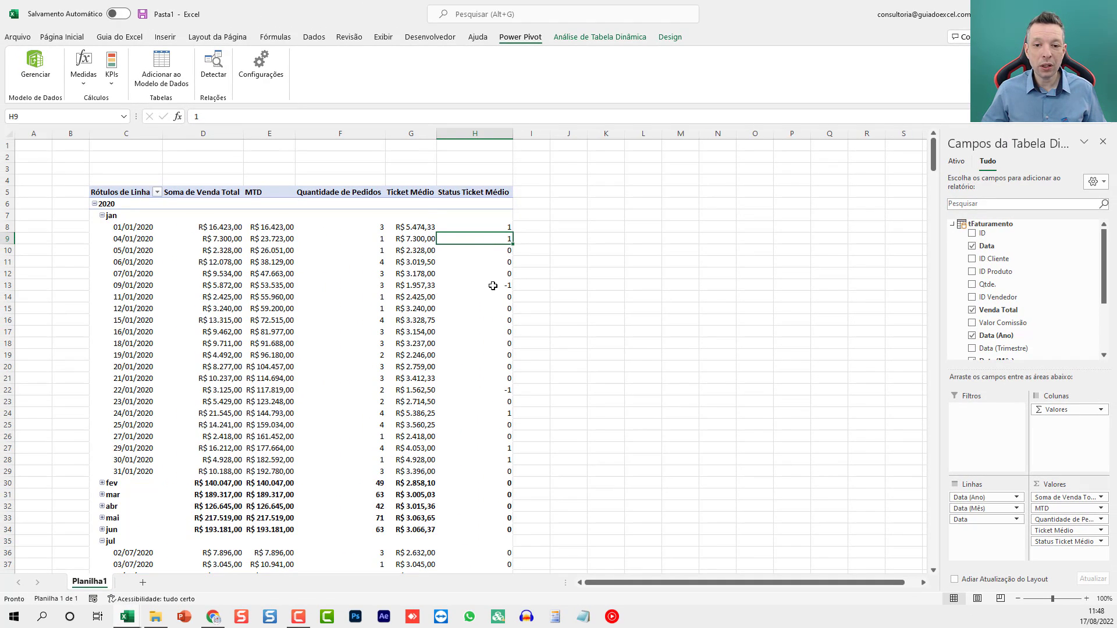
{"action": "scroll", "coordinate": [989, 314], "scroll_direction": "down", "scroll_amount": 4}
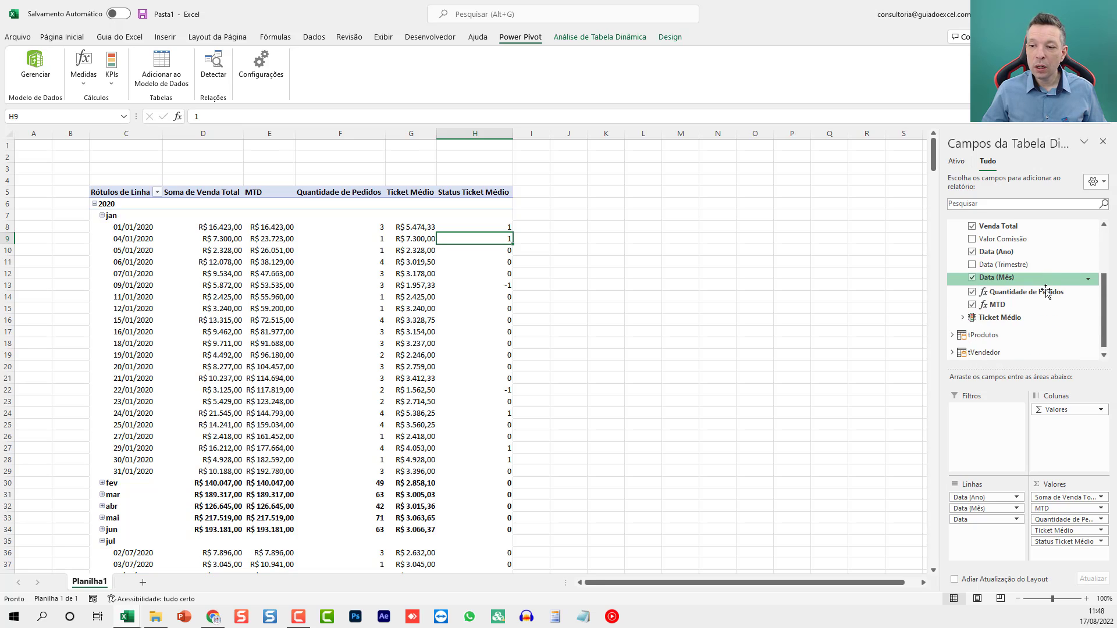
{"action": "left_click", "coordinate": [963, 317]}
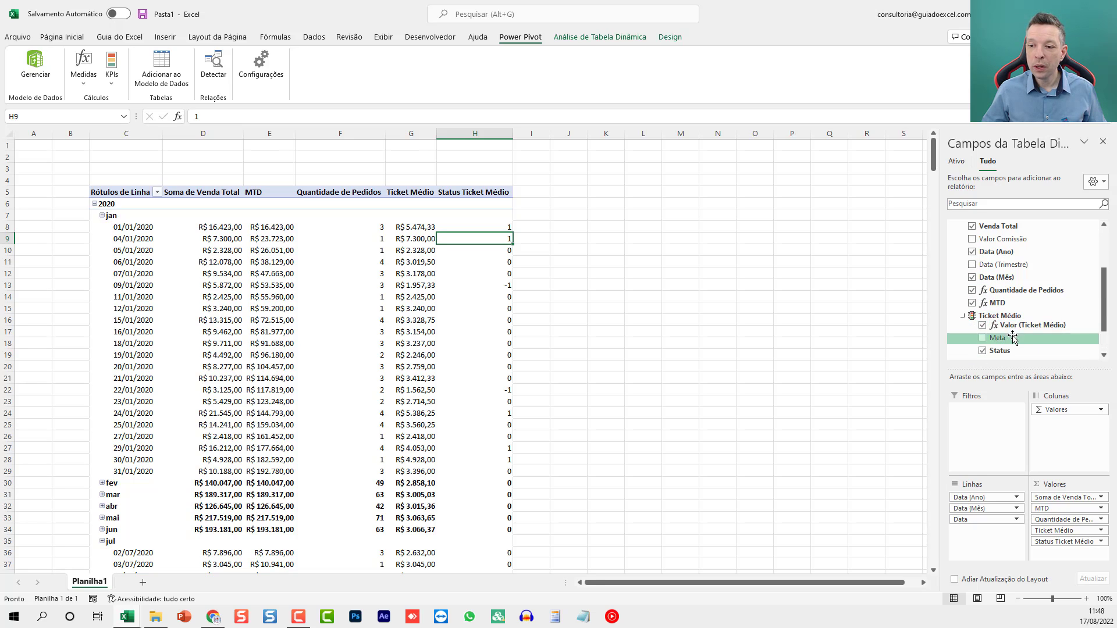
{"action": "left_click", "coordinate": [983, 324]}
{"action": "left_click", "coordinate": [982, 297]}
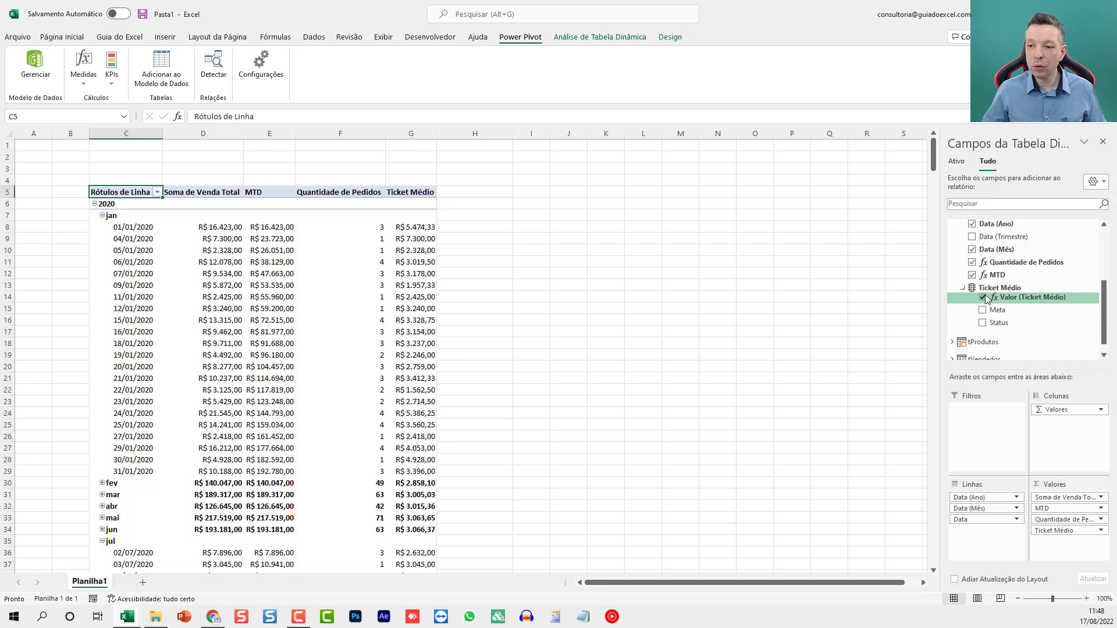
{"action": "left_click", "coordinate": [982, 323]}
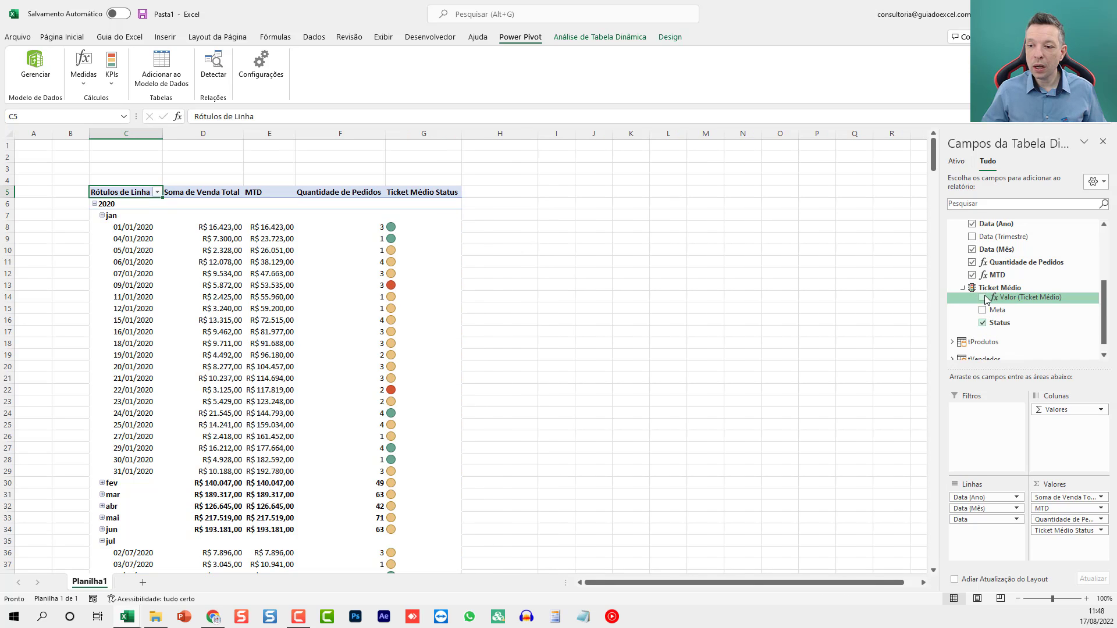
{"action": "left_click", "coordinate": [982, 297]}
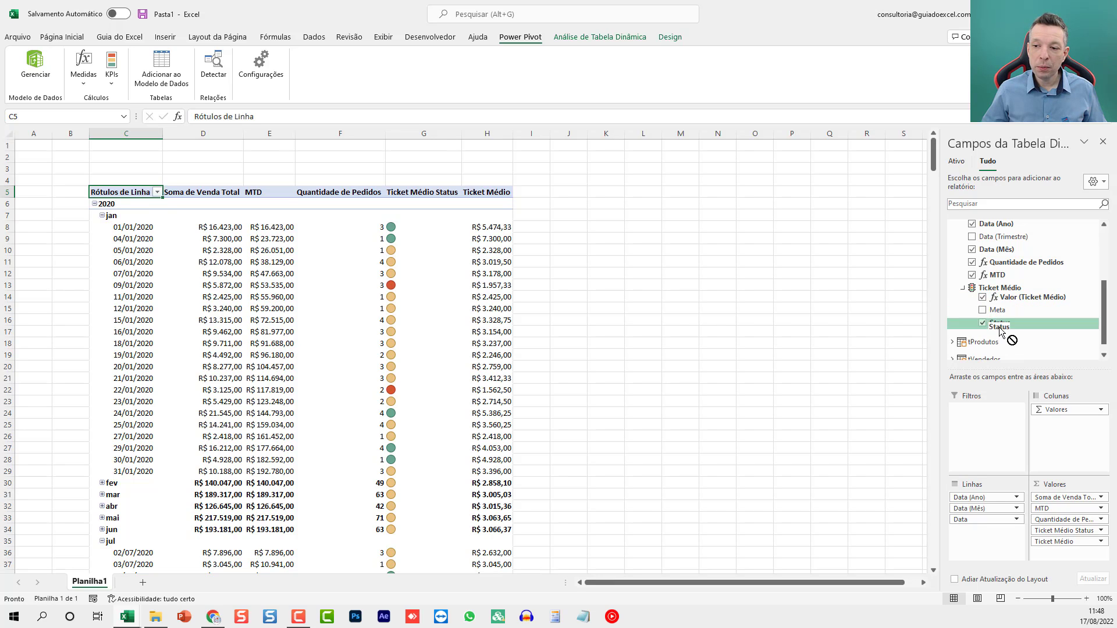
Remove and re-add the Valor (Ticket Médio) and Status fields so the status column follows the Ticket Médio column.
{"action": "left_click", "coordinate": [982, 297]}
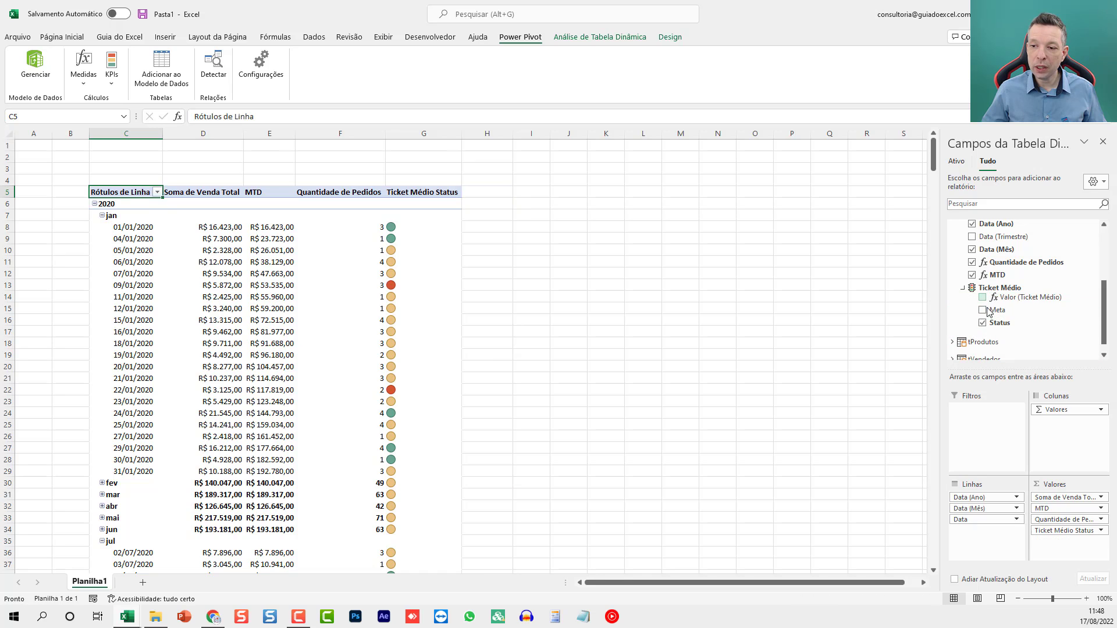
{"action": "left_click", "coordinate": [983, 297]}
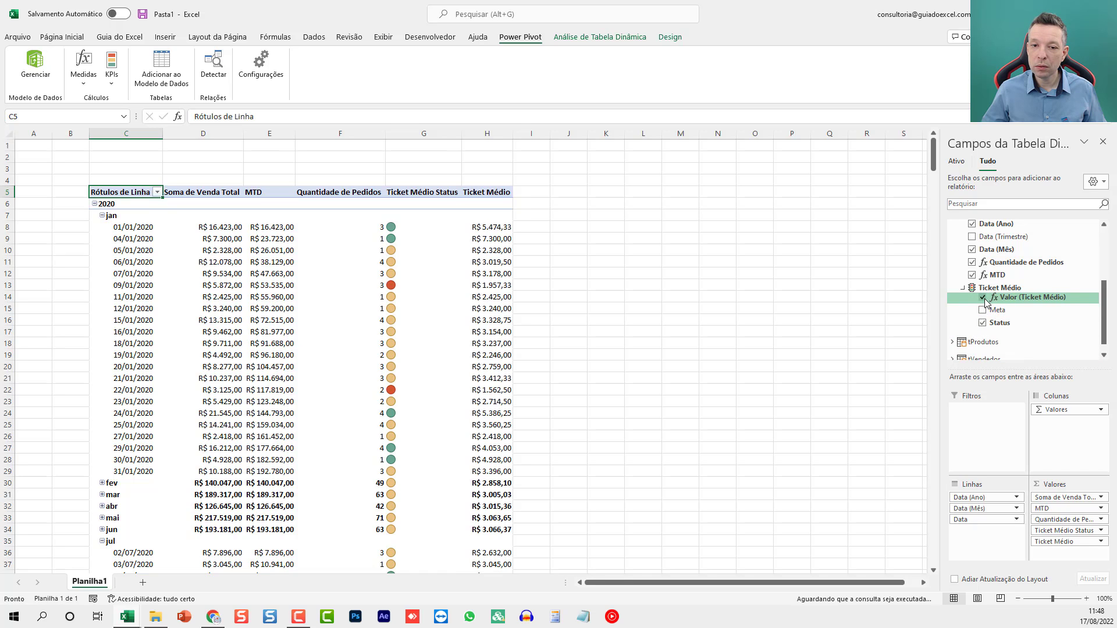
{"action": "left_click", "coordinate": [982, 297]}
{"action": "left_click", "coordinate": [982, 323]}
{"action": "left_click", "coordinate": [983, 297]}
{"action": "left_click", "coordinate": [983, 322]}
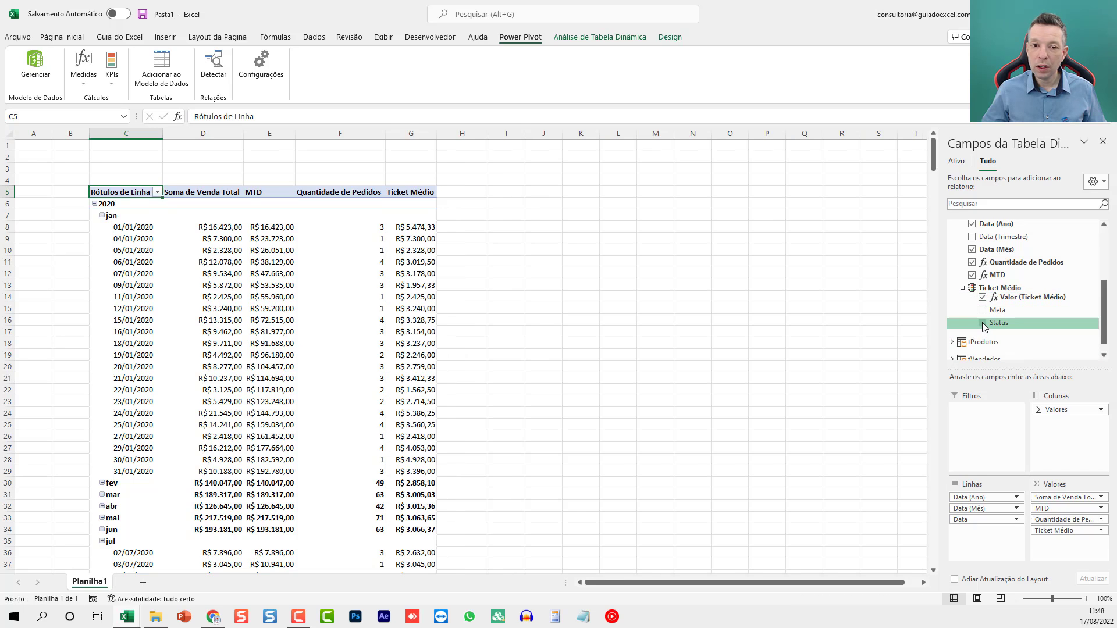
Examine the status values behind the green, yellow and red Ticket Médio icons across the daily rows of the PivotTable.
{"action": "left_click", "coordinate": [450, 226]}
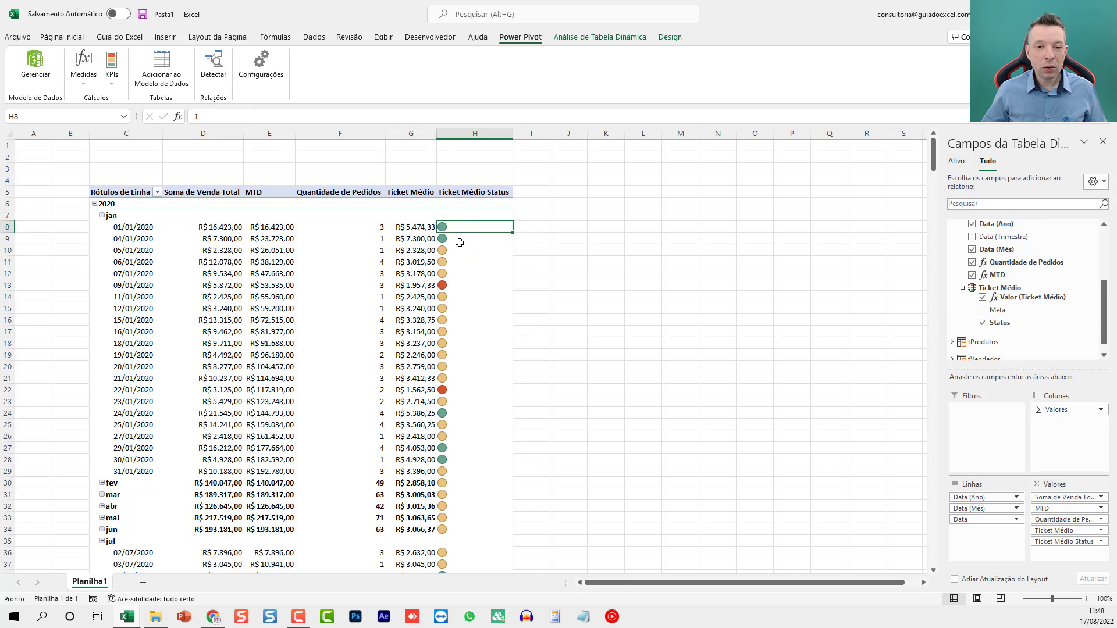
{"action": "mouse_move", "coordinate": [454, 225]}
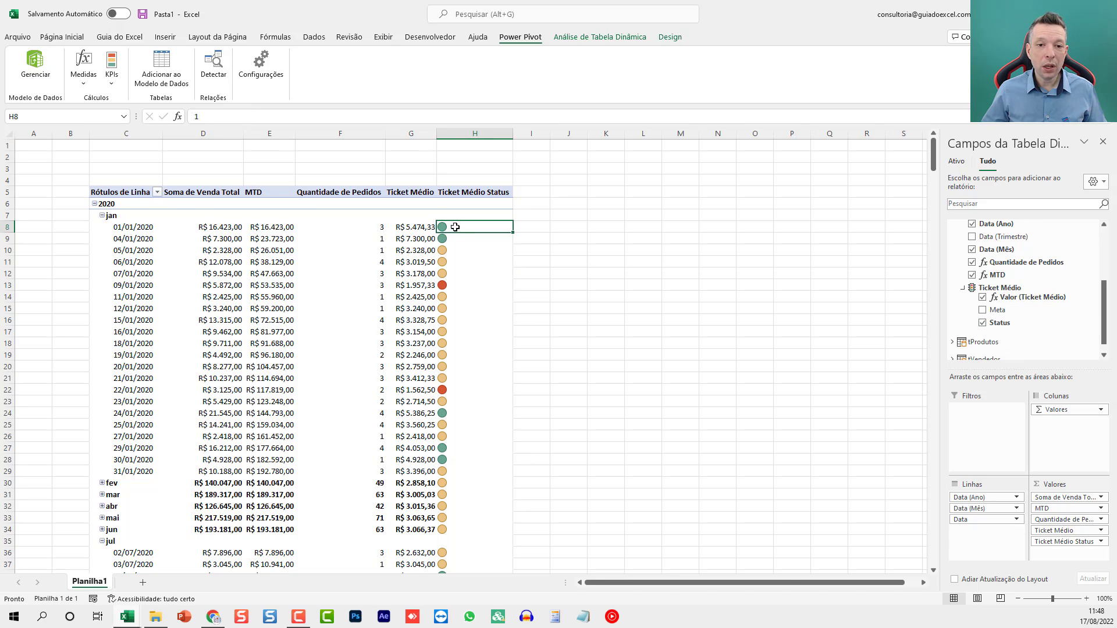
{"action": "left_click_drag", "start_coordinate": [452, 248], "coordinate": [452, 278]}
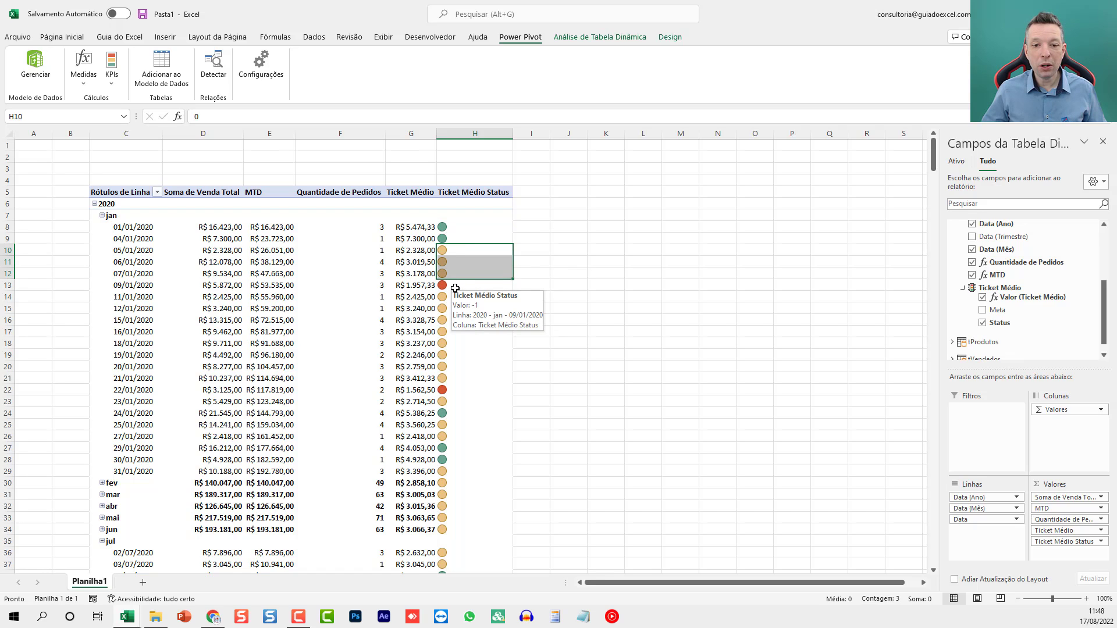
{"action": "left_click", "coordinate": [455, 288]}
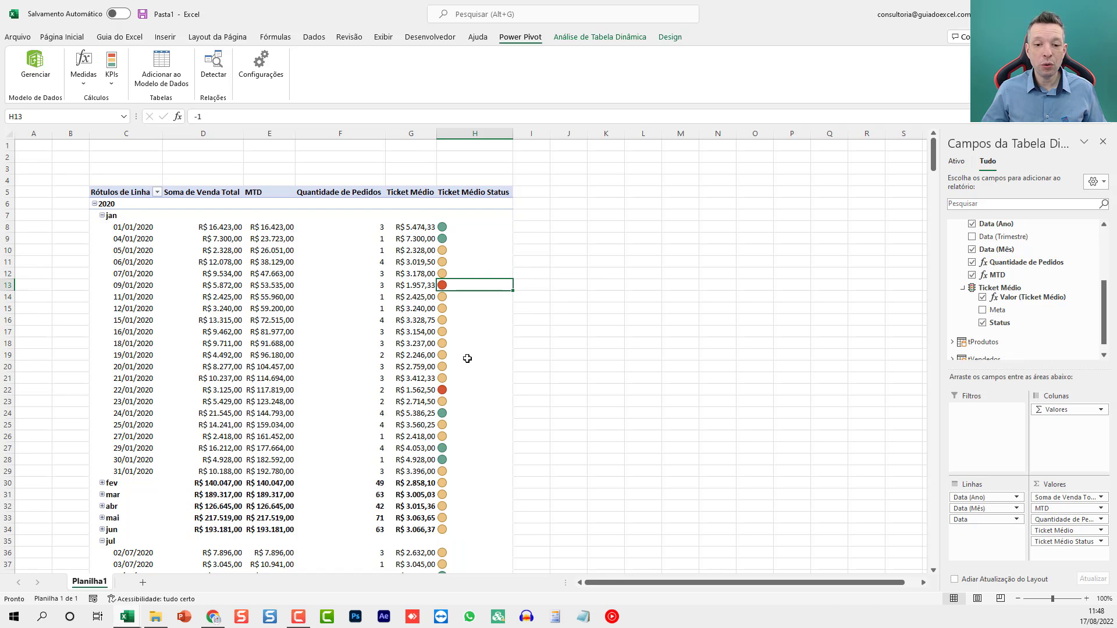
{"action": "scroll", "coordinate": [467, 359], "scroll_direction": "down", "scroll_amount": 13}
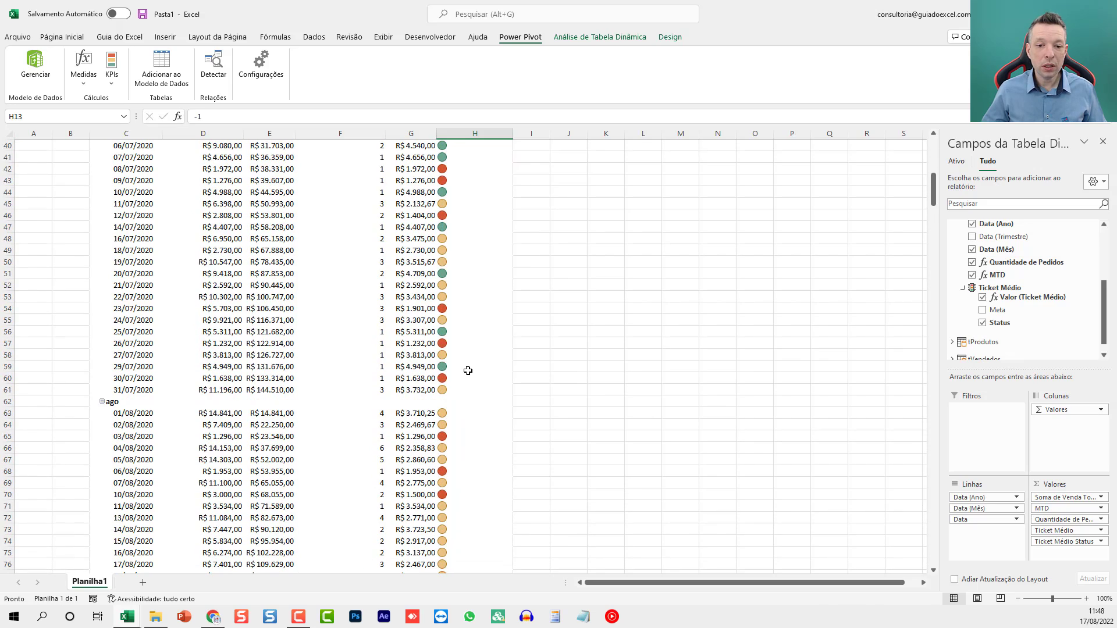
{"action": "scroll", "coordinate": [468, 371], "scroll_direction": "up", "scroll_amount": 13}
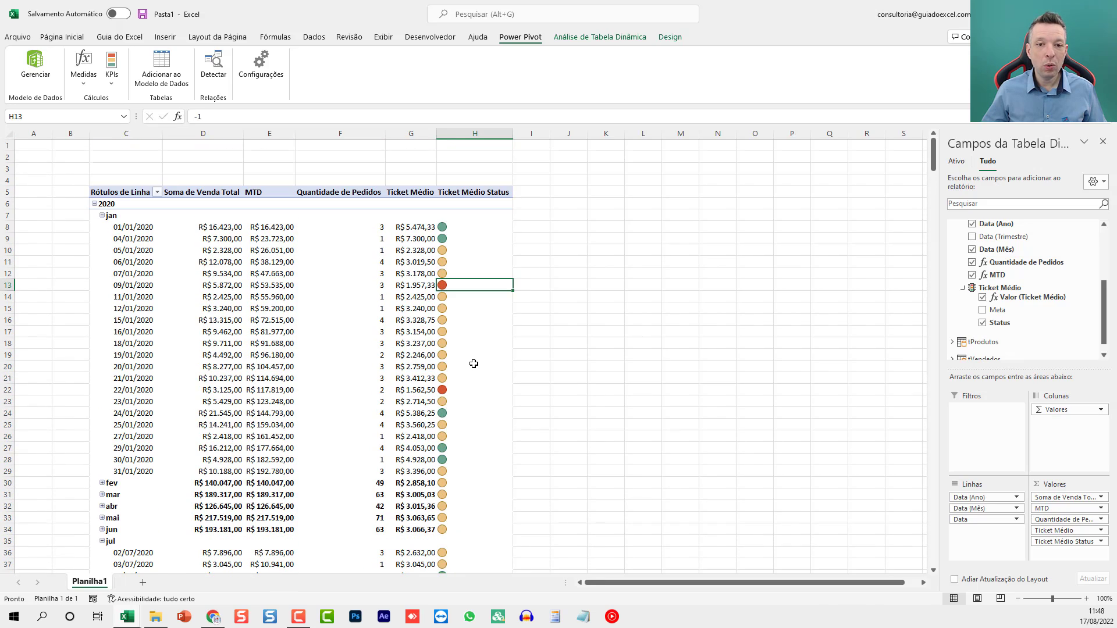
Collapse the entire Data (Ano) field of the PivotTable so only the year rows are listed.
{"action": "left_click", "coordinate": [191, 253]}
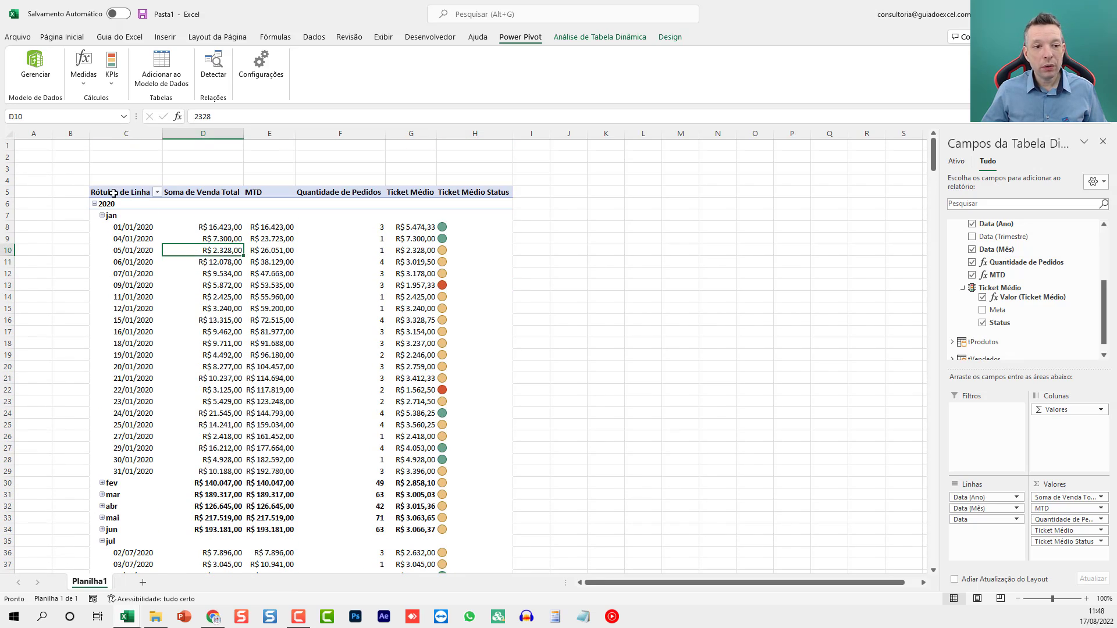
{"action": "right_click", "coordinate": [139, 204]}
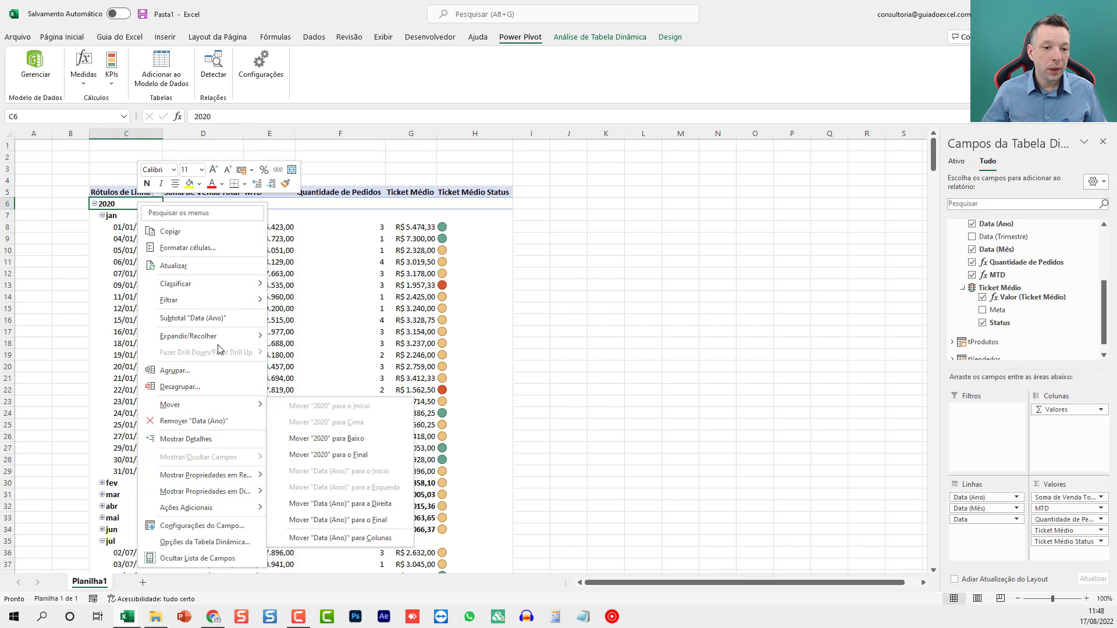
{"action": "mouse_move", "coordinate": [223, 343]}
{"action": "left_click", "coordinate": [328, 388]}
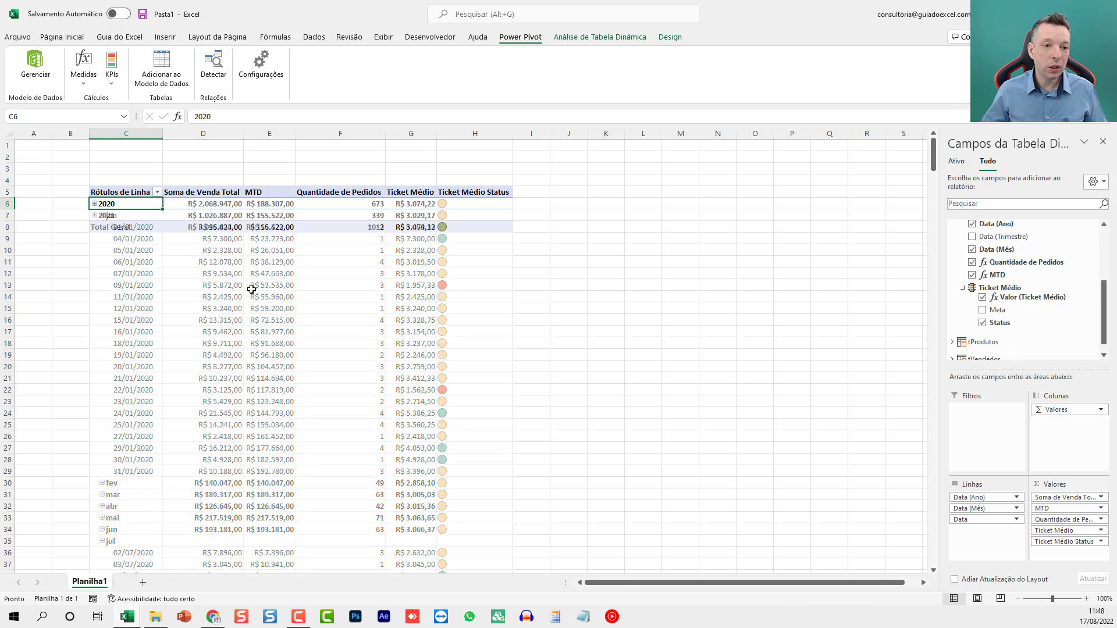
Copy the whole collapsed PivotTable and paste the duplicate at cell J5 beside it.
{"action": "left_click_drag", "start_coordinate": [127, 192], "coordinate": [479, 228]}
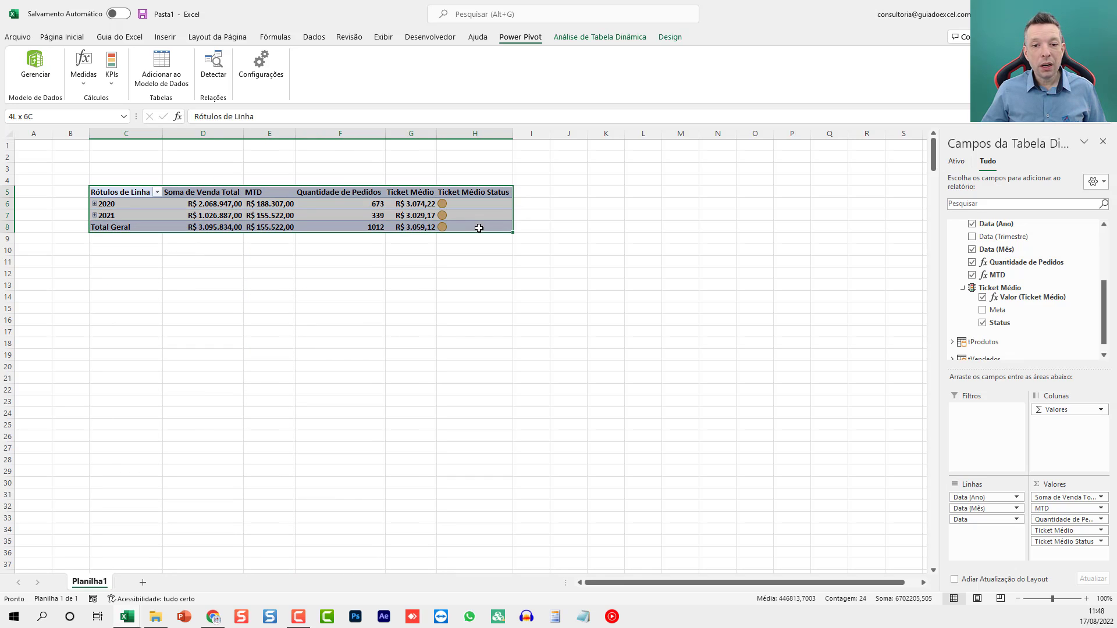
{"action": "key", "text": "ctrl+c"}
{"action": "left_click", "coordinate": [576, 193]}
{"action": "key", "text": "ctrl+v"}
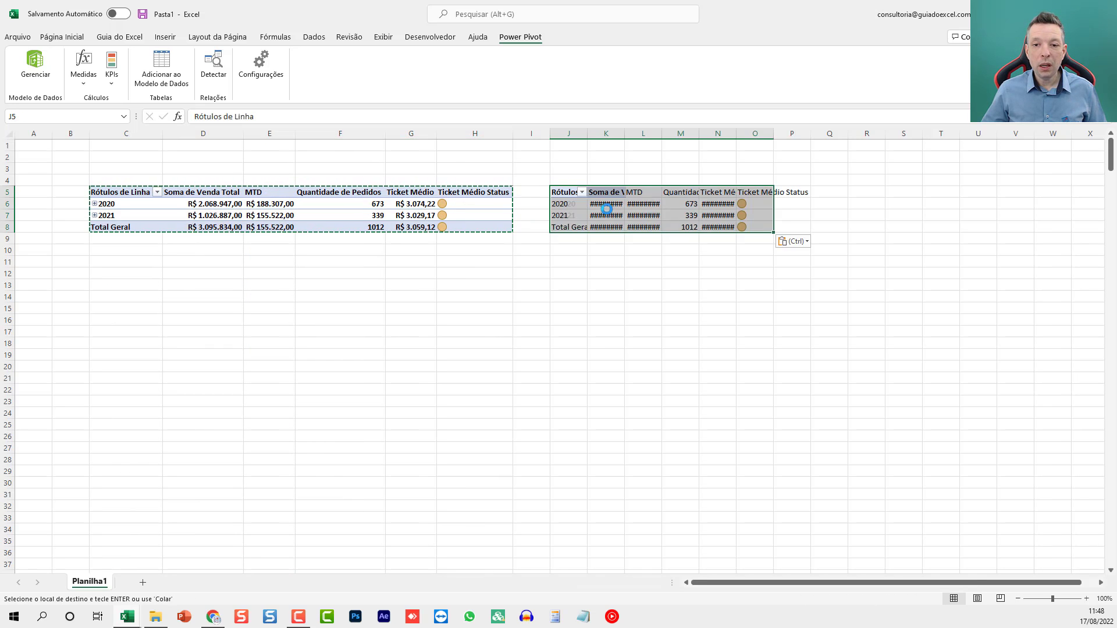
{"action": "left_click", "coordinate": [641, 213]}
{"action": "key", "text": "Escape"}
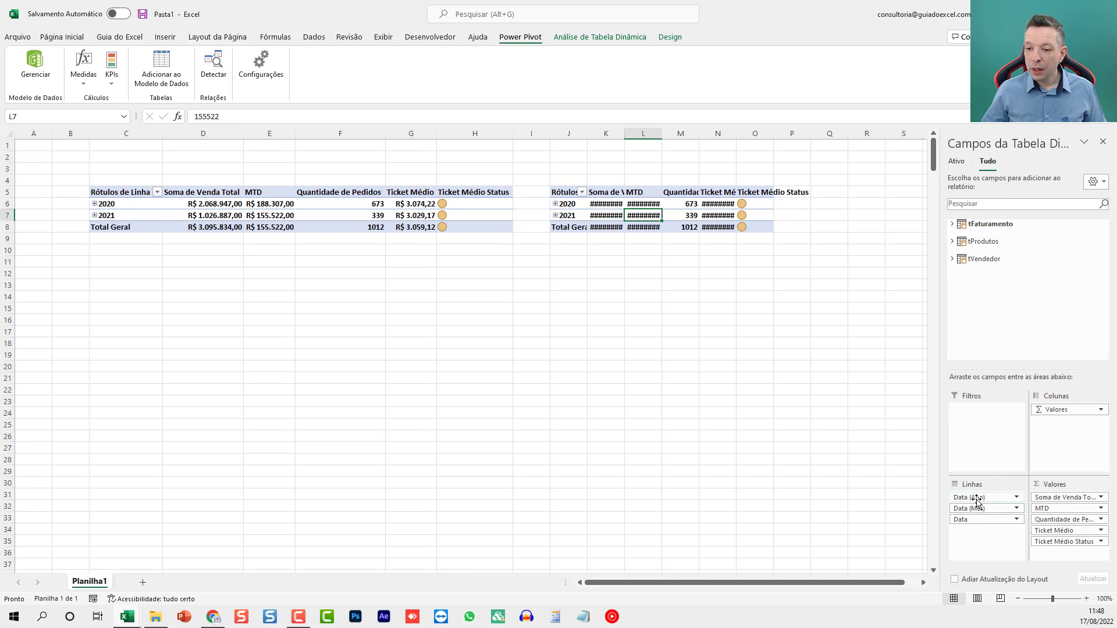
Replace the date fields in the rows of the copied PivotTable with the Vendedor field from tVendedor.
{"action": "left_click_drag", "start_coordinate": [977, 499], "coordinate": [1024, 322]}
{"action": "left_click_drag", "start_coordinate": [975, 496], "coordinate": [1019, 323]}
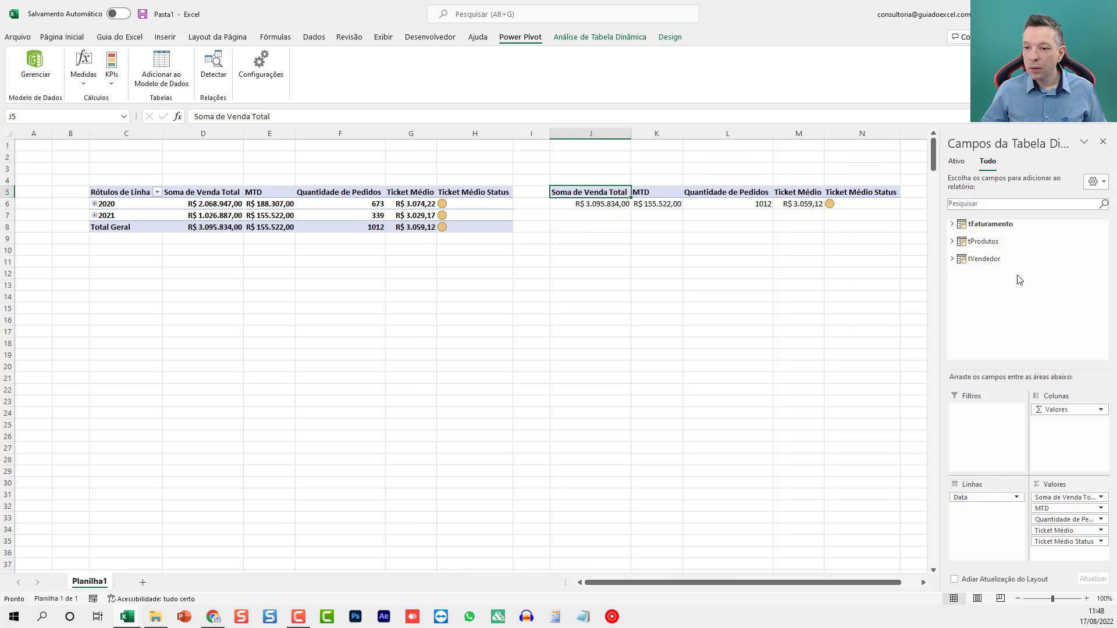
{"action": "left_click", "coordinate": [950, 259]}
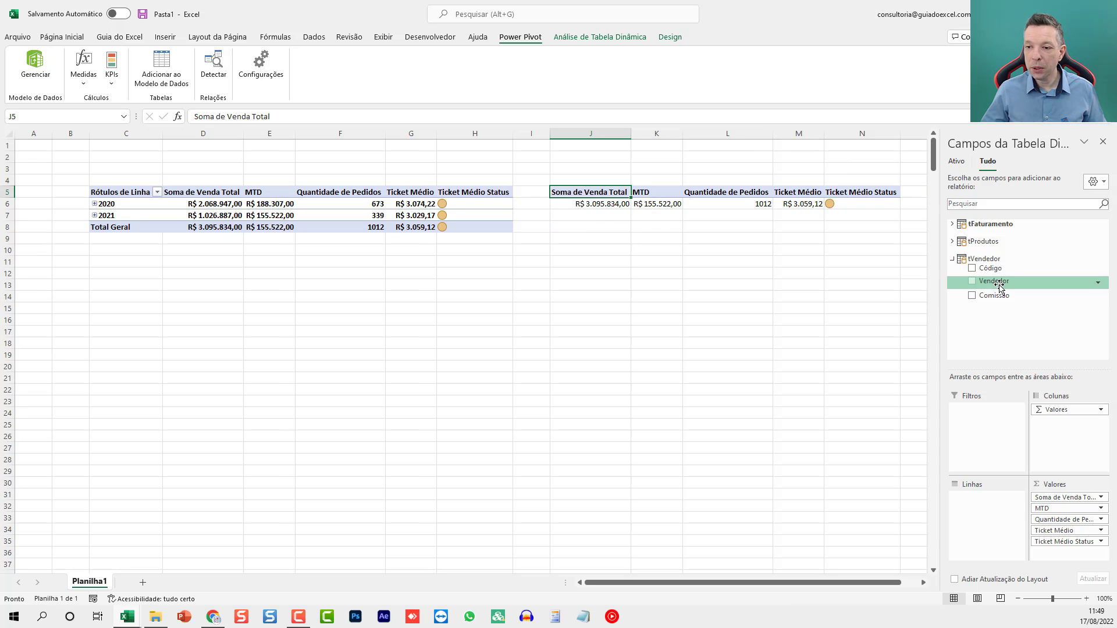
{"action": "left_click_drag", "start_coordinate": [993, 281], "coordinate": [985, 512]}
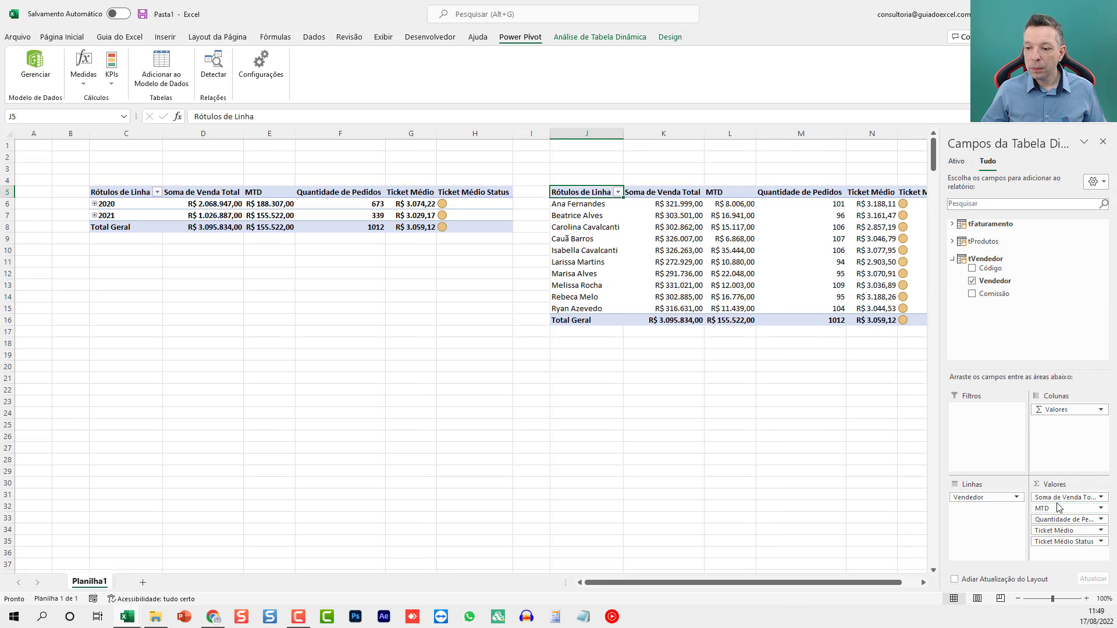
Remove the existing value fields from the seller PivotTable and sum Valor Comissão from tFaturamento instead.
{"action": "left_click_drag", "start_coordinate": [1068, 498], "coordinate": [1044, 331]}
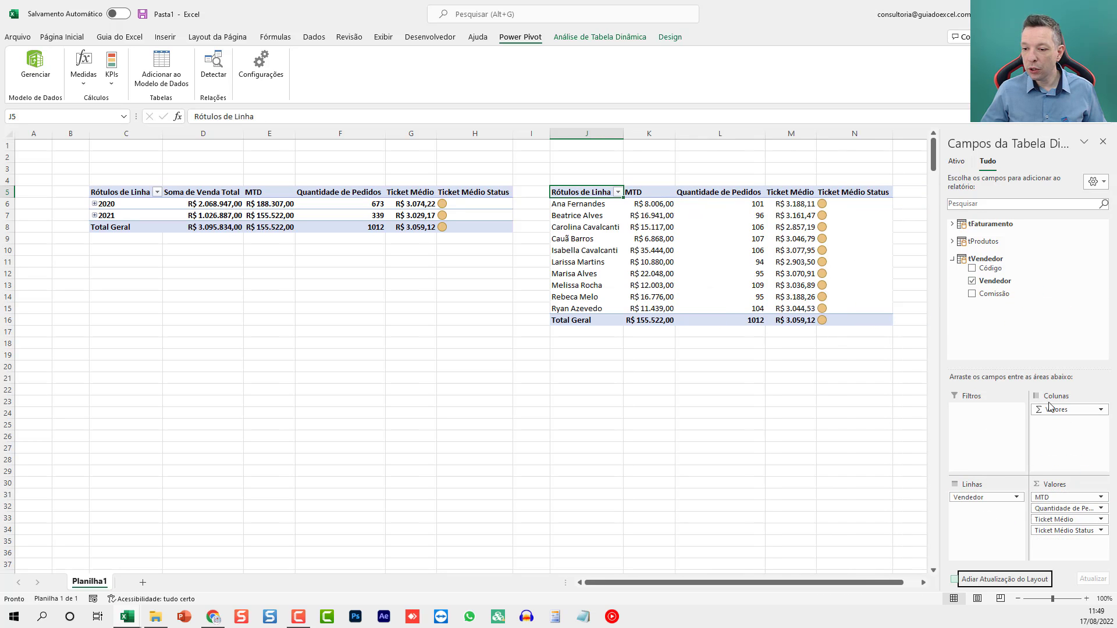
{"action": "left_click_drag", "start_coordinate": [1068, 497], "coordinate": [1059, 349]}
{"action": "left_click_drag", "start_coordinate": [1064, 499], "coordinate": [1026, 340]}
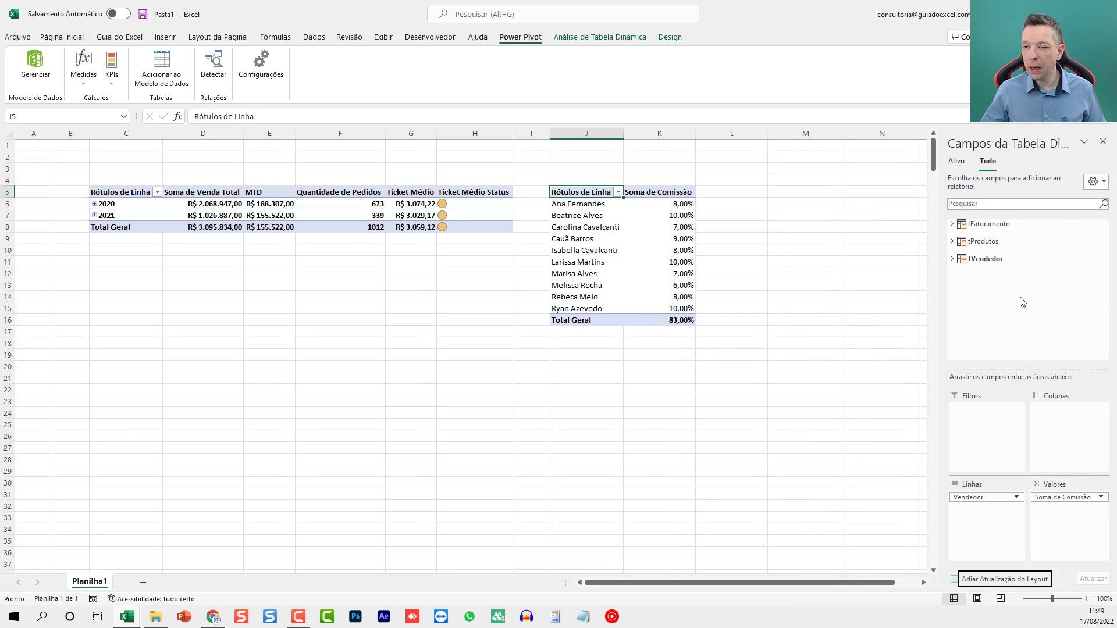
{"action": "left_click_drag", "start_coordinate": [1042, 498], "coordinate": [1005, 274]}
{"action": "left_click", "coordinate": [956, 229]}
{"action": "scroll", "coordinate": [1003, 285], "scroll_direction": "down", "scroll_amount": 3}
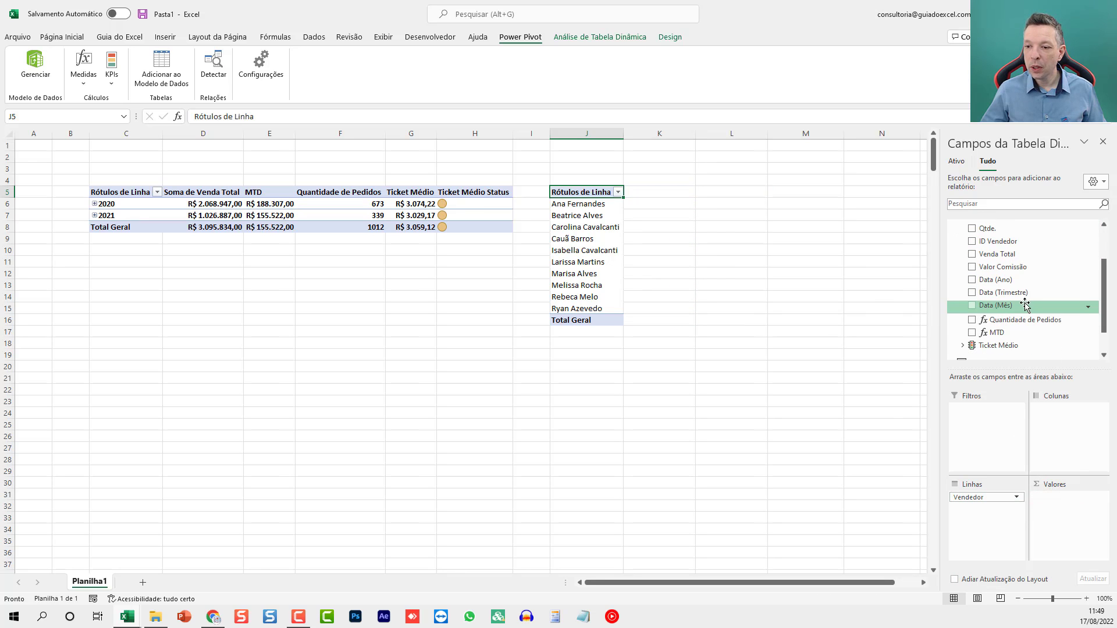
{"action": "left_click_drag", "start_coordinate": [1003, 266], "coordinate": [1064, 500]}
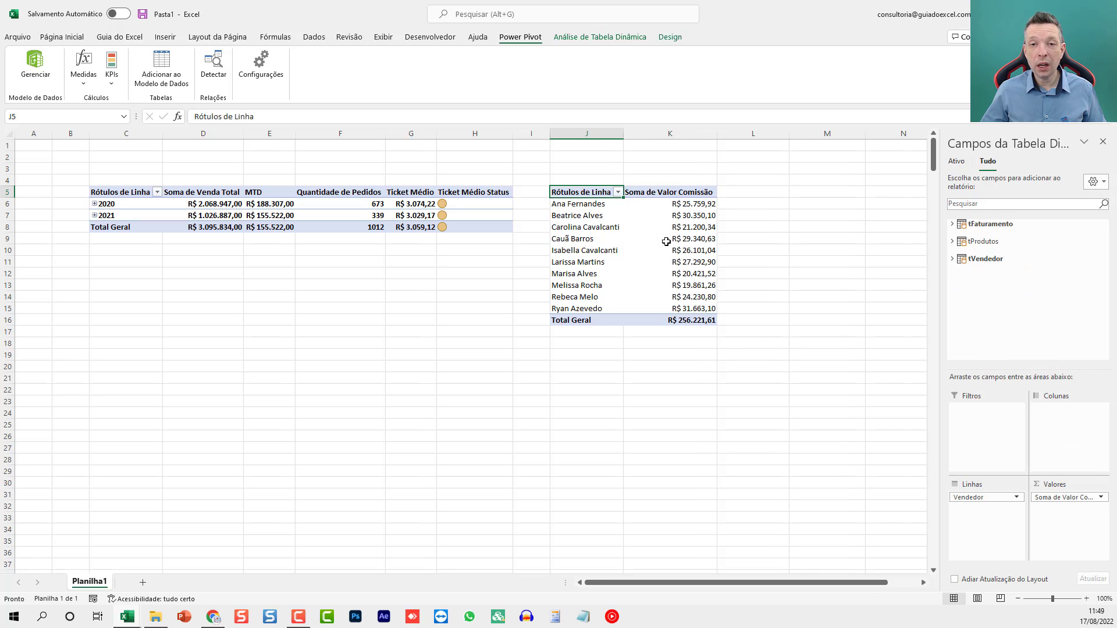
Split the seller commissions by year by adding Data (Ano) from tFaturamento as the column field.
{"action": "left_click", "coordinate": [952, 260]}
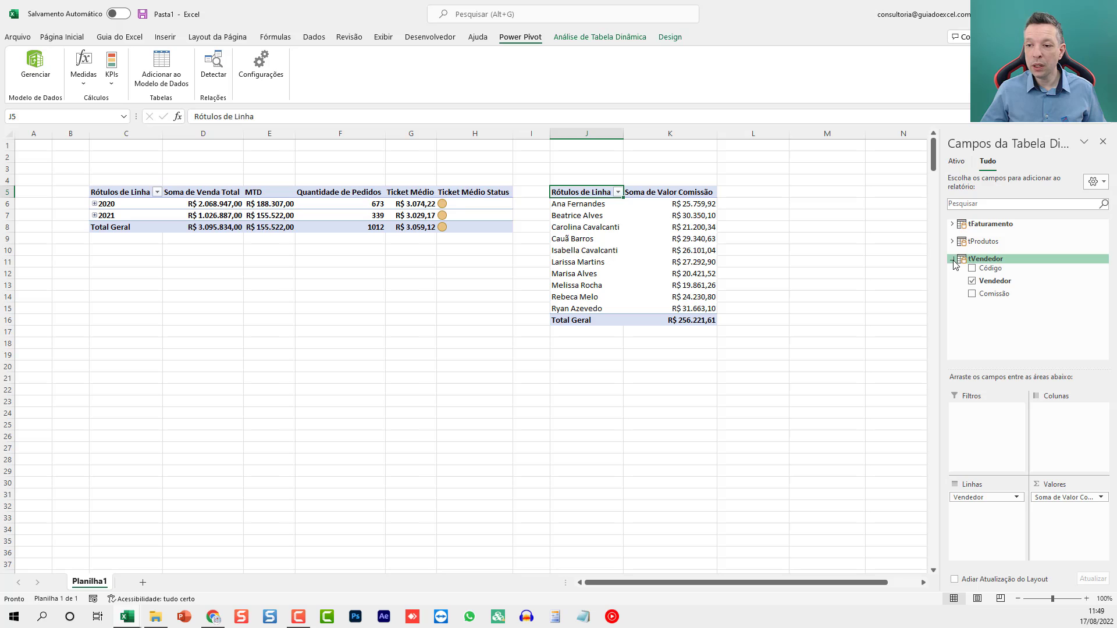
{"action": "left_click", "coordinate": [952, 224]}
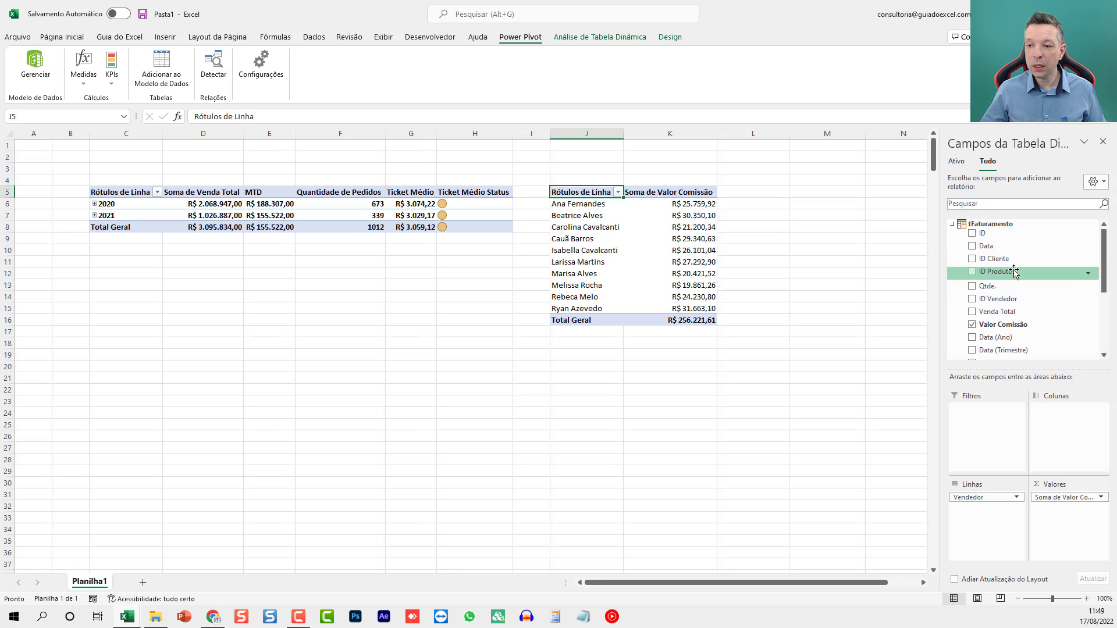
{"action": "left_click", "coordinate": [952, 224]}
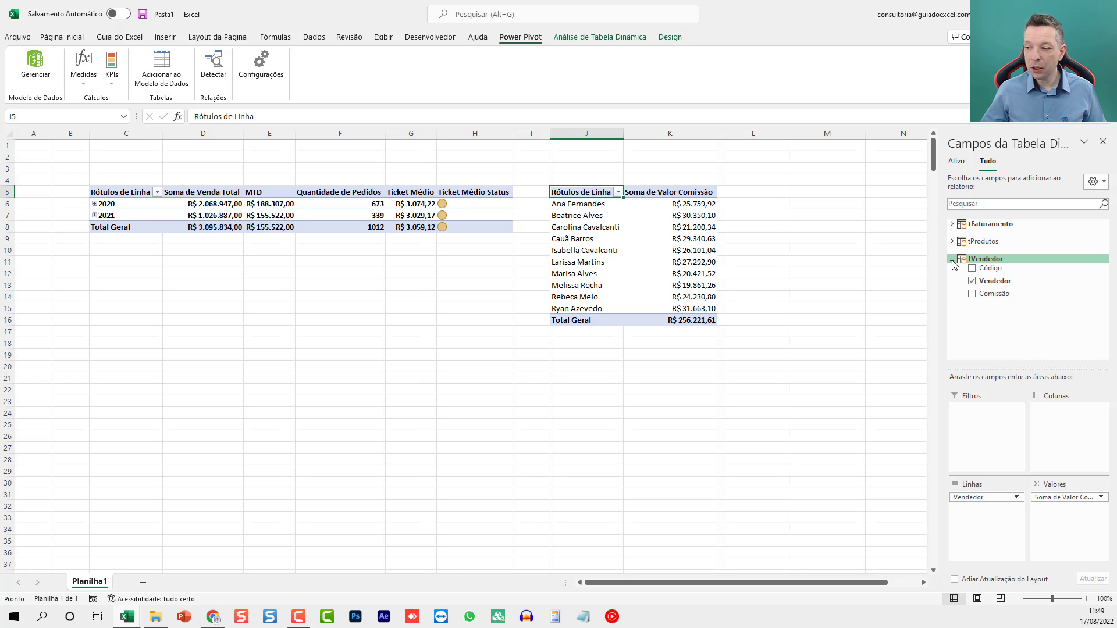
{"action": "left_click", "coordinate": [952, 259]}
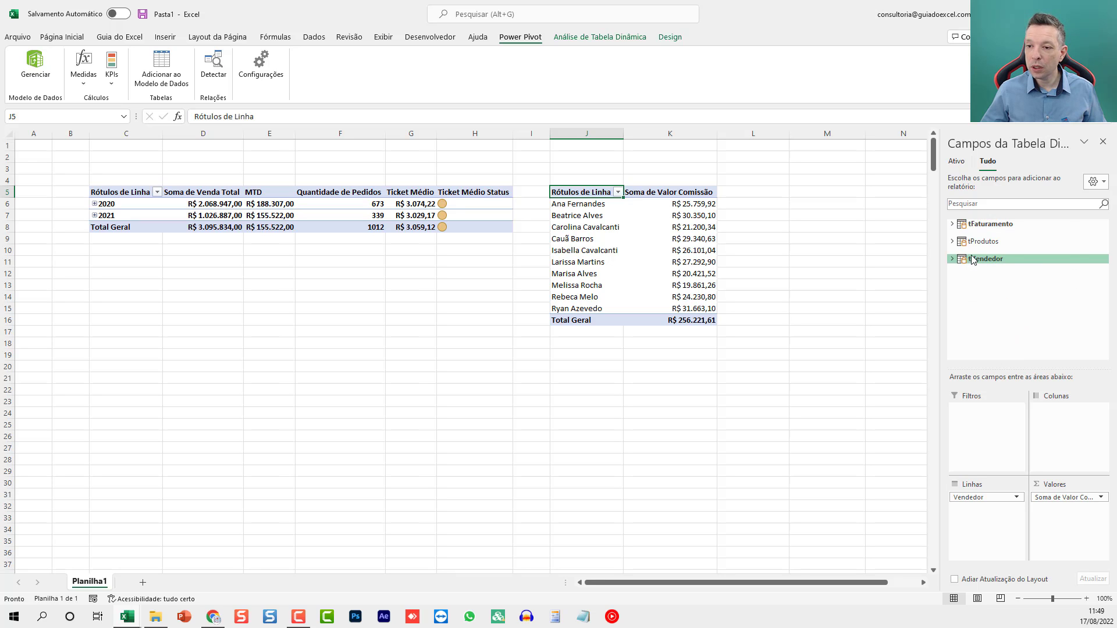
{"action": "left_click", "coordinate": [960, 225]}
{"action": "scroll", "coordinate": [1010, 294], "scroll_direction": "down", "scroll_amount": 2}
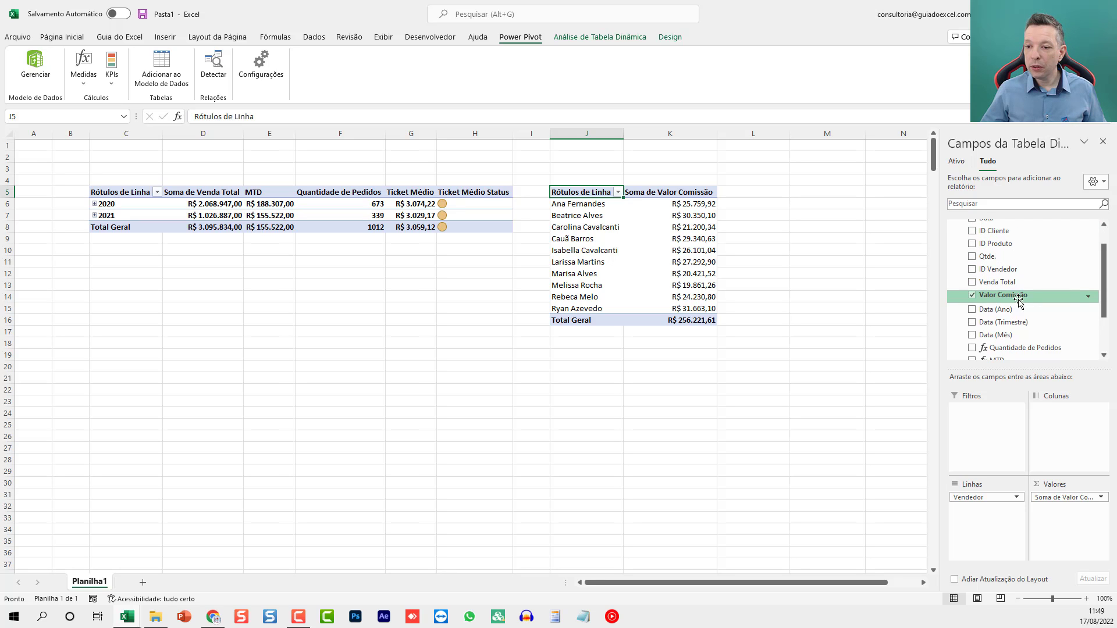
{"action": "left_click_drag", "start_coordinate": [1005, 316], "coordinate": [1065, 429]}
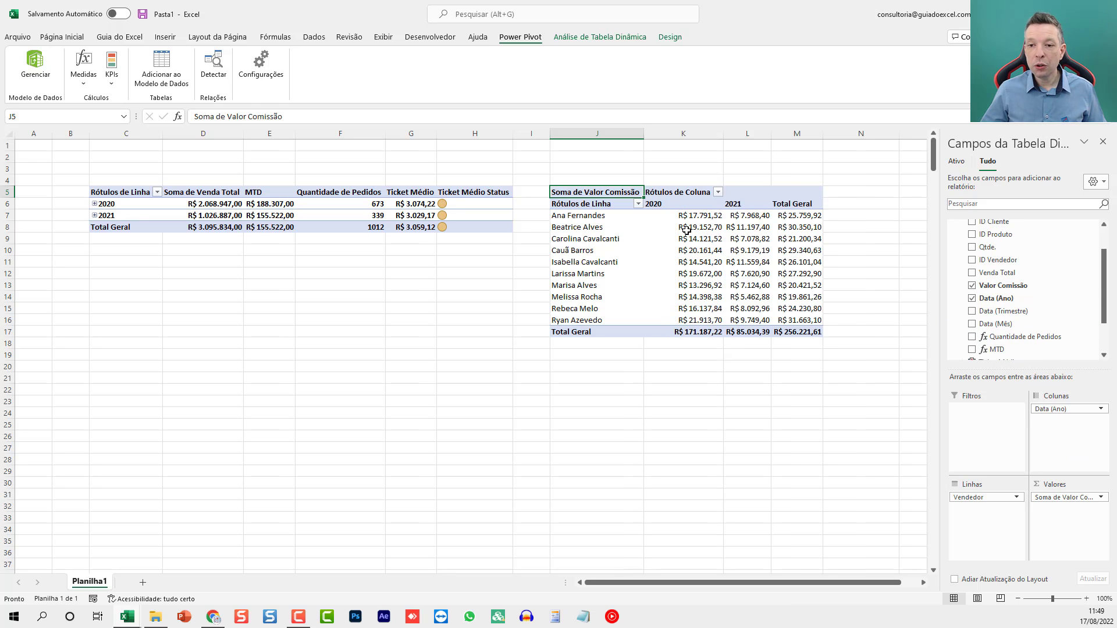
Insert a default column PivotChart from the seller commission PivotTable and place it below that table, around row 20.
{"action": "left_click", "coordinate": [686, 229]}
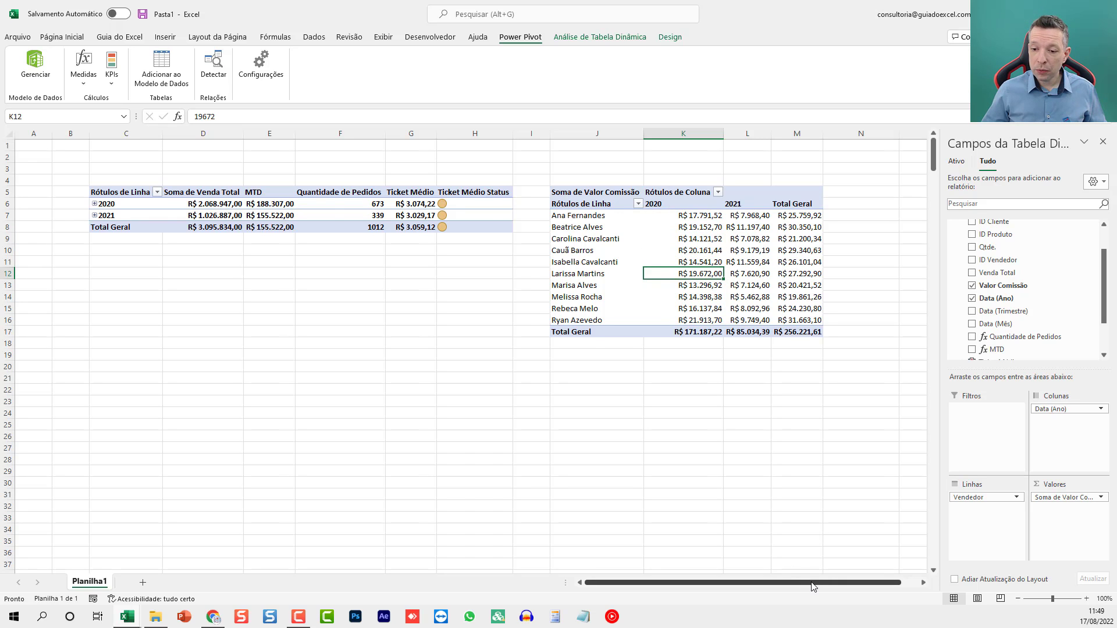
{"action": "left_click_drag", "start_coordinate": [813, 583], "coordinate": [831, 583]}
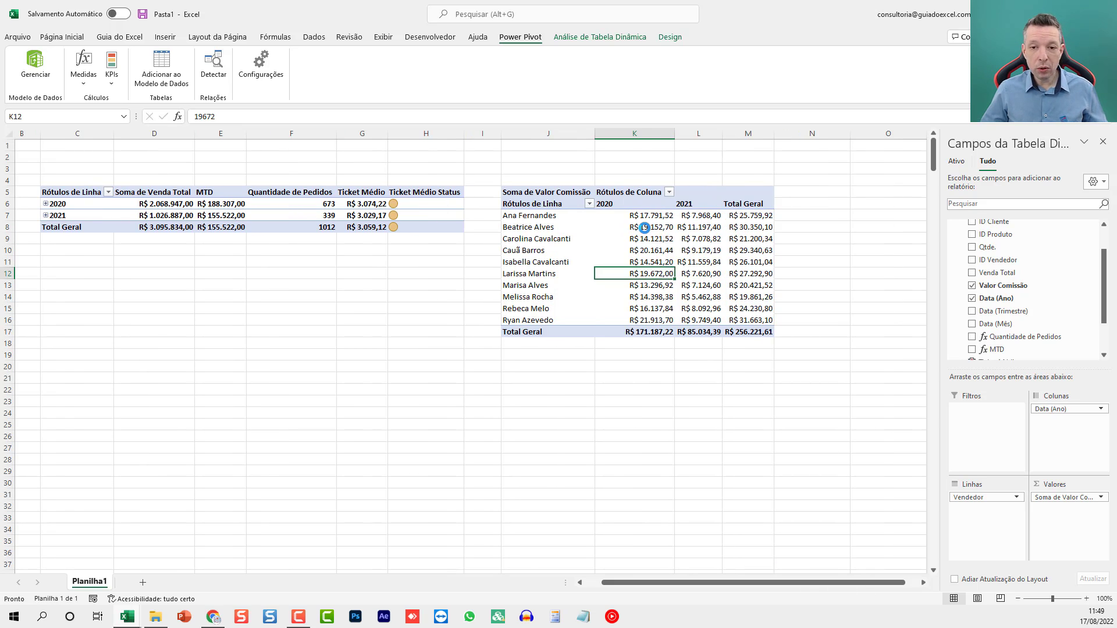
{"action": "key", "text": "alt+F1"}
{"action": "left_click_drag", "start_coordinate": [499, 284], "coordinate": [654, 369]}
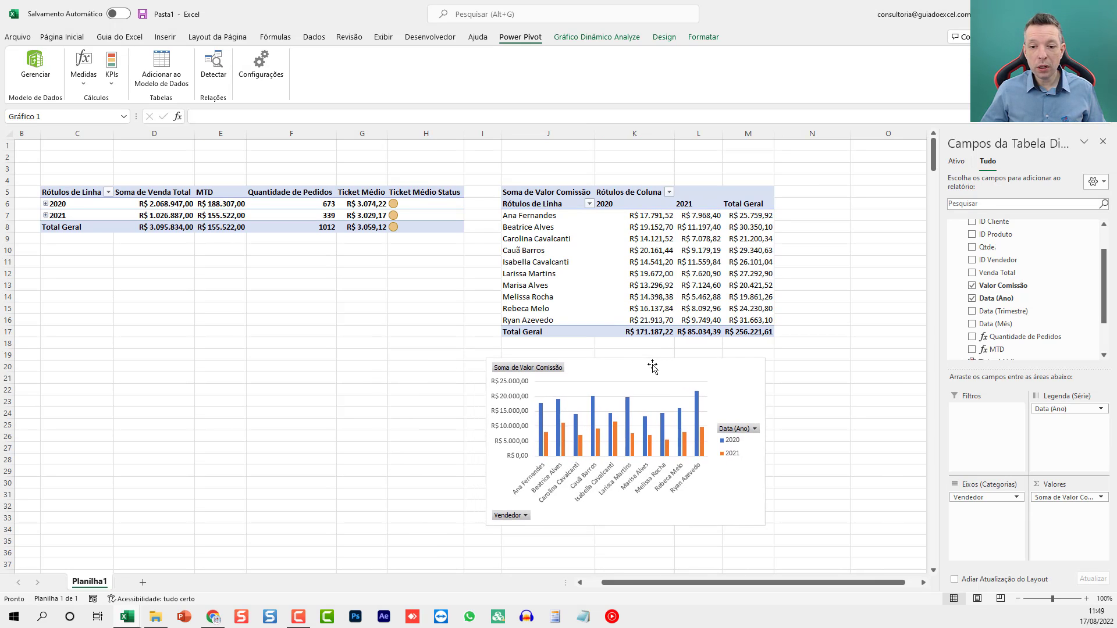
Hide all field buttons on the commission chart and widen it on both sides to span about columns G to O.
{"action": "right_click", "coordinate": [550, 372]}
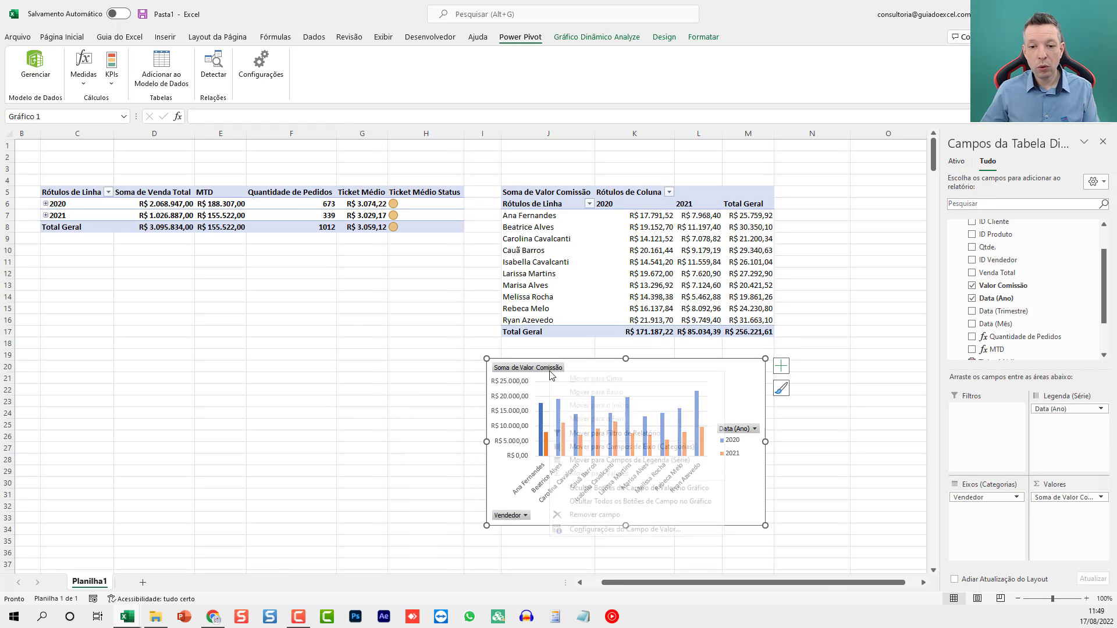
{"action": "left_click", "coordinate": [605, 503]}
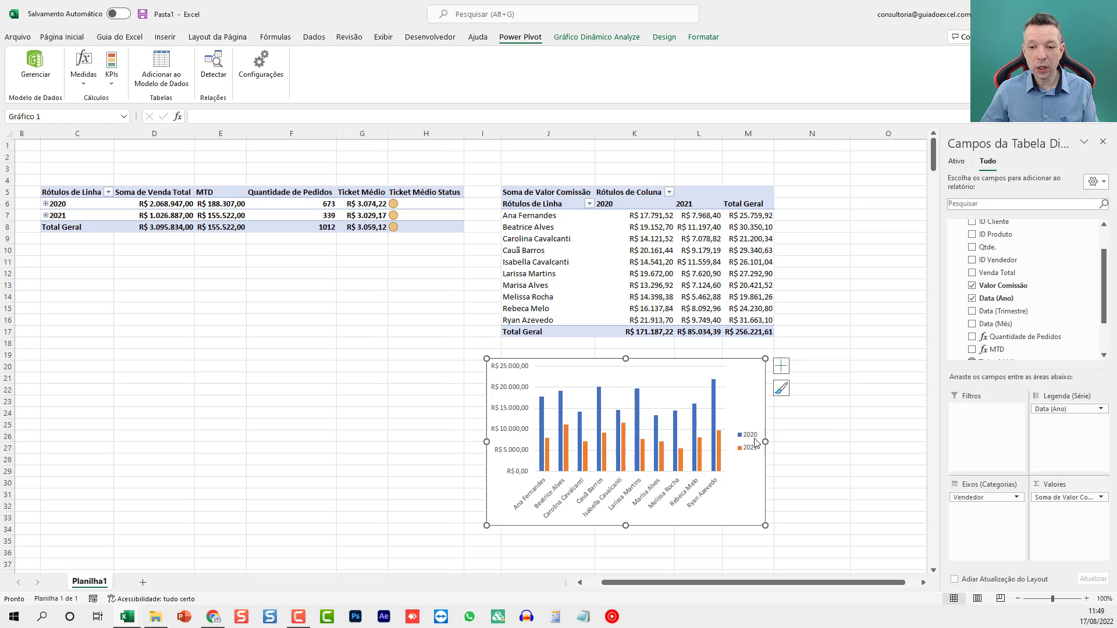
{"action": "left_click_drag", "start_coordinate": [764, 441], "coordinate": [861, 442]}
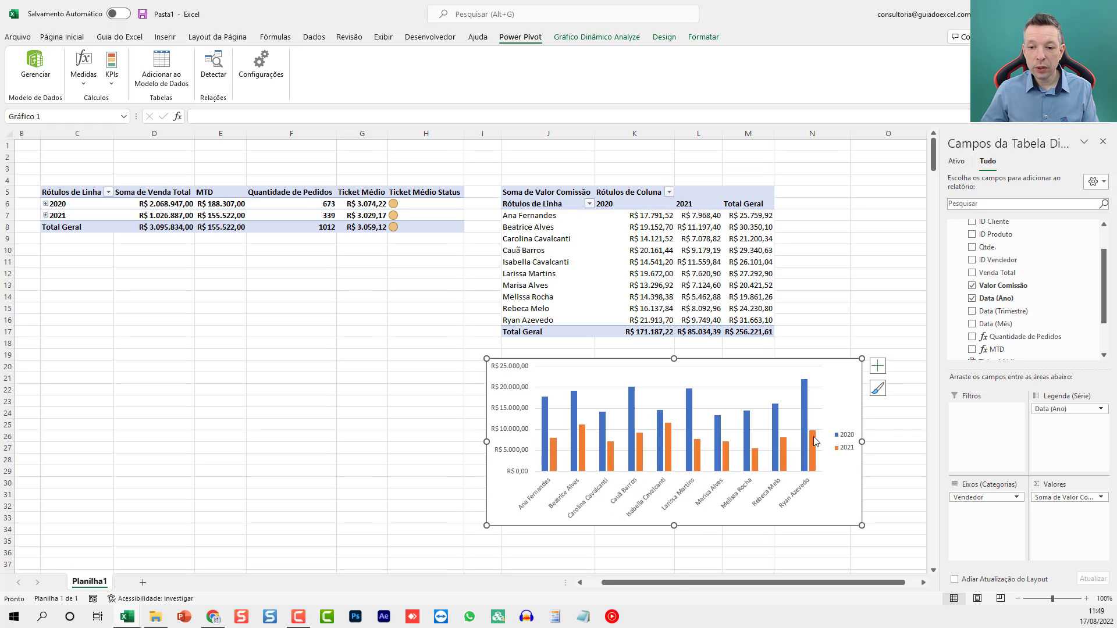
{"action": "left_click_drag", "start_coordinate": [488, 441], "coordinate": [373, 442]}
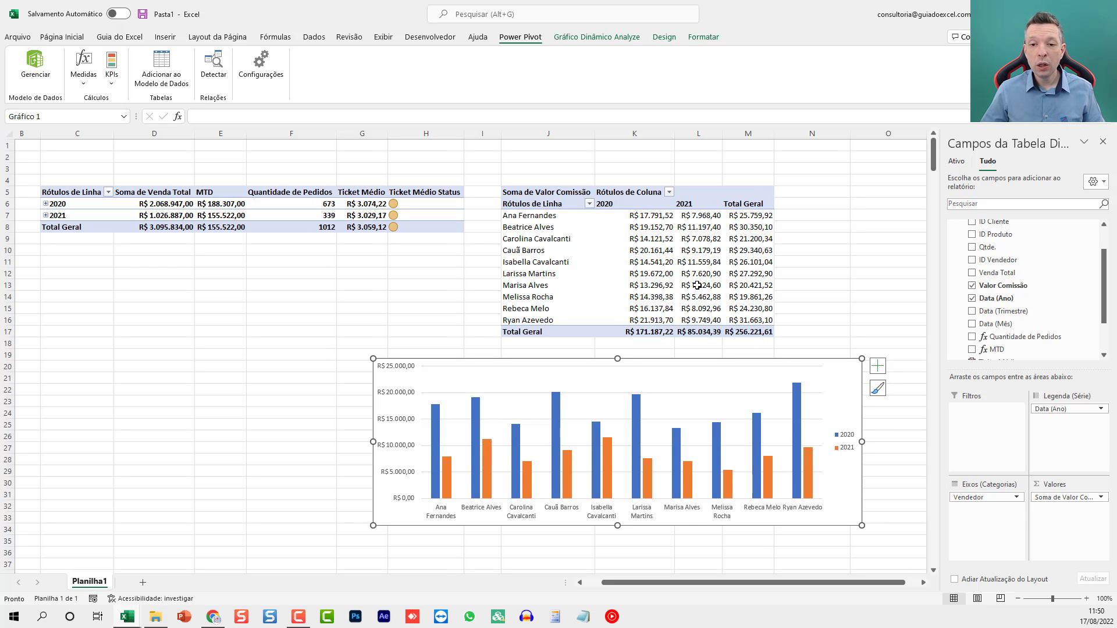
Insert slicers for Data (Ano) and Data (Mês) from tFaturamento for the seller commission PivotTable, with its field list closed.
{"action": "left_click", "coordinate": [664, 237]}
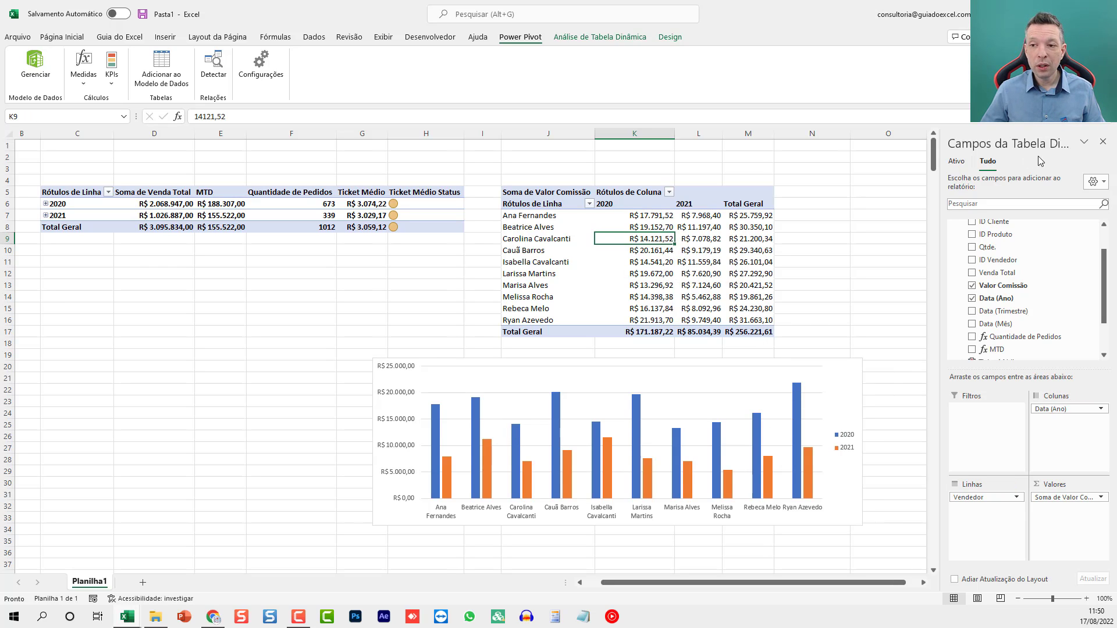
{"action": "left_click", "coordinate": [1099, 143]}
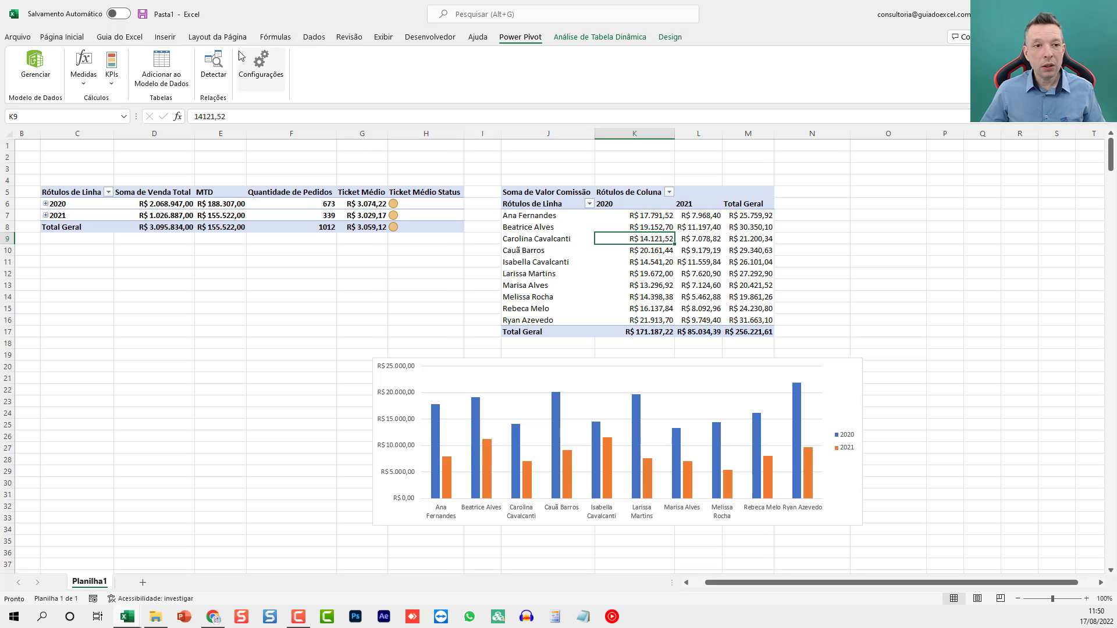
{"action": "left_click", "coordinate": [165, 36]}
{"action": "left_click", "coordinate": [650, 64]}
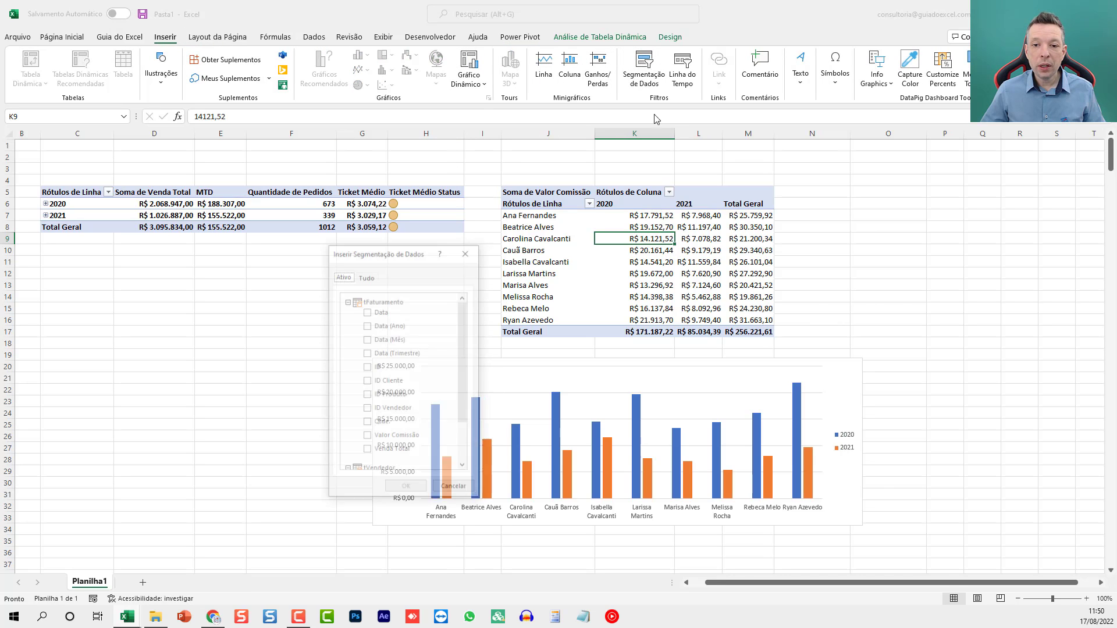
{"action": "left_click", "coordinate": [376, 325]}
{"action": "left_click", "coordinate": [368, 339]}
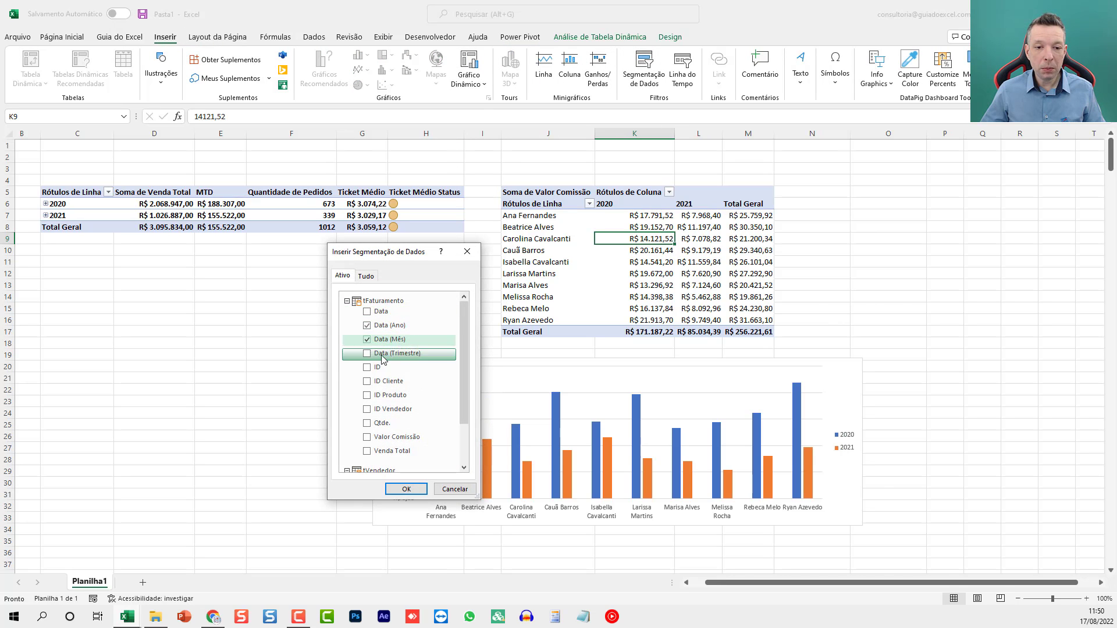
{"action": "left_click", "coordinate": [407, 488]}
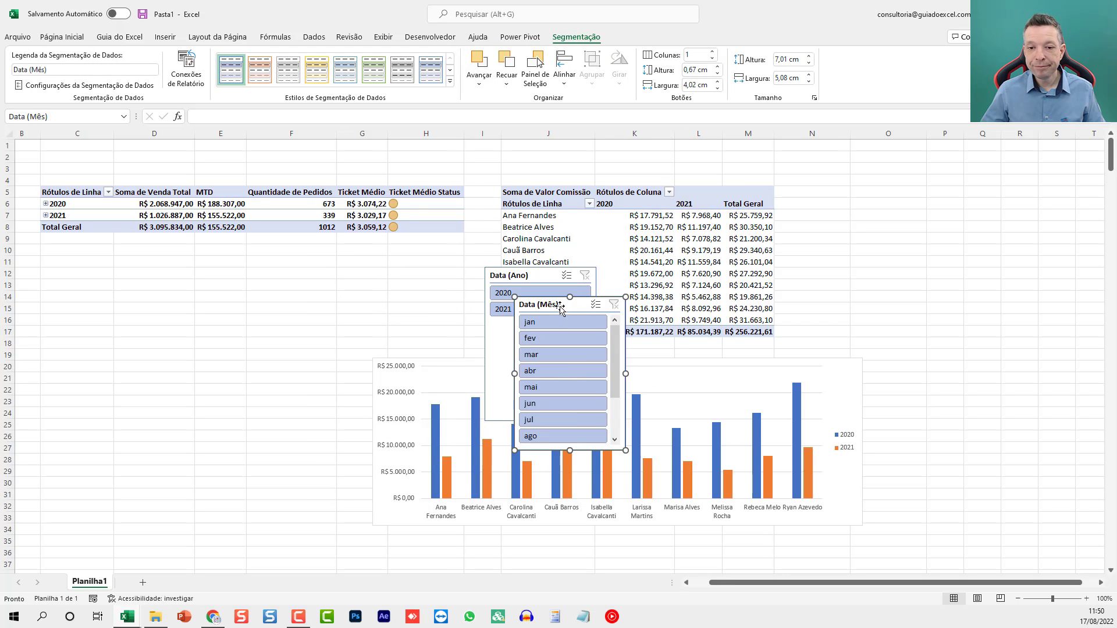
Place the year and month slicers side by side next to the commission PivotTable and filter the month to jan.
{"action": "left_click_drag", "start_coordinate": [558, 305], "coordinate": [973, 192]}
{"action": "left_click_drag", "start_coordinate": [522, 273], "coordinate": [829, 187]}
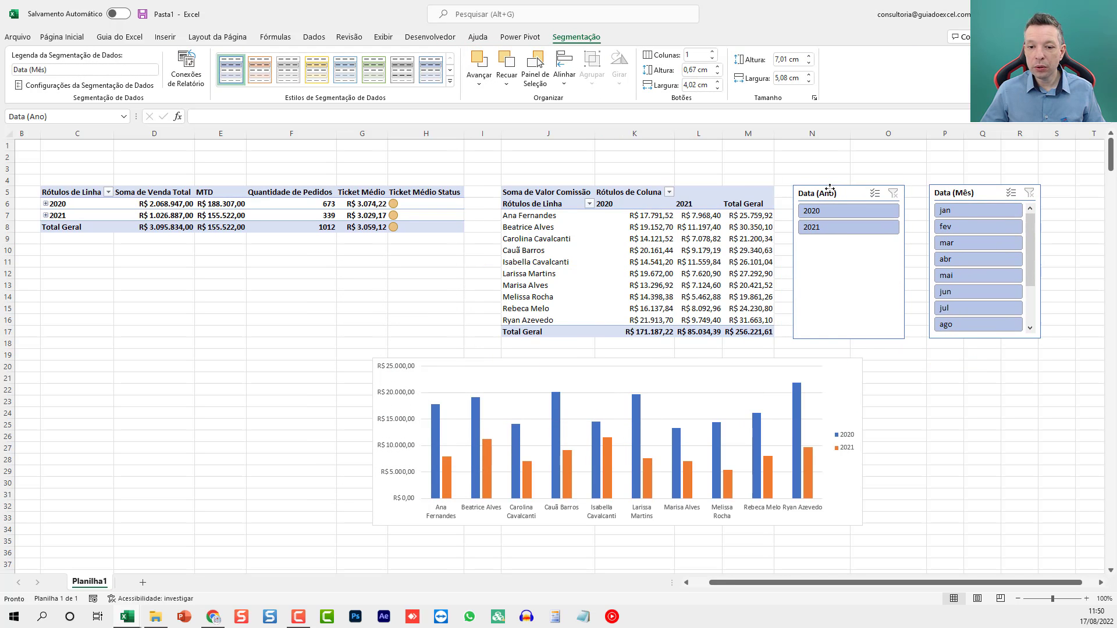
{"action": "left_click", "coordinate": [965, 216]}
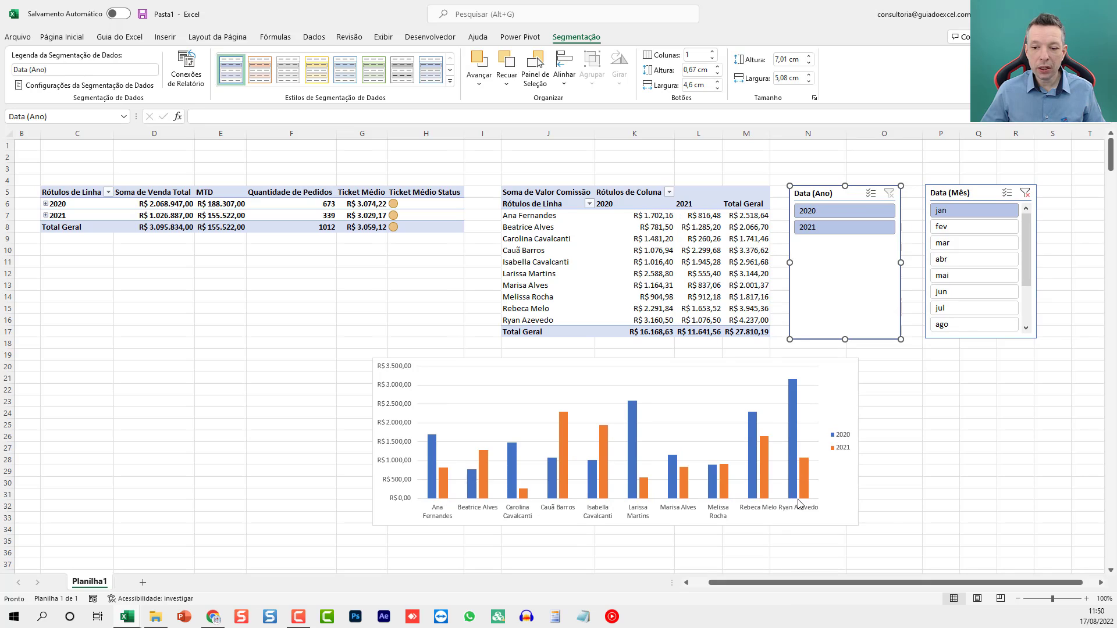
Sort the sellers in the commission PivotTable by their 2021 values from largest to smallest.
{"action": "right_click", "coordinate": [696, 216]}
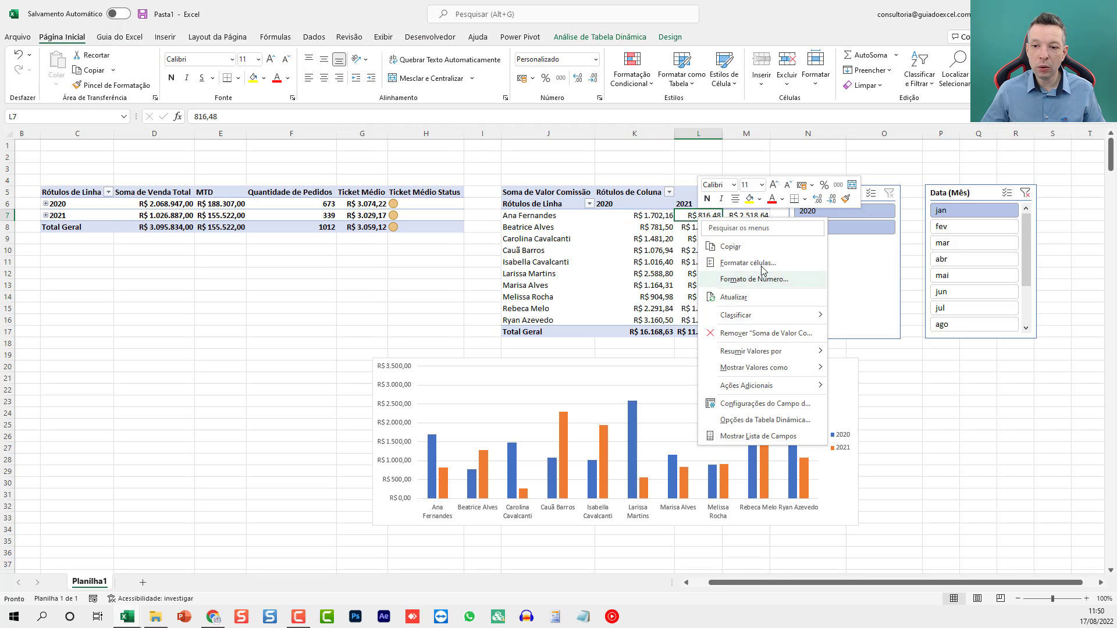
{"action": "mouse_move", "coordinate": [770, 315]}
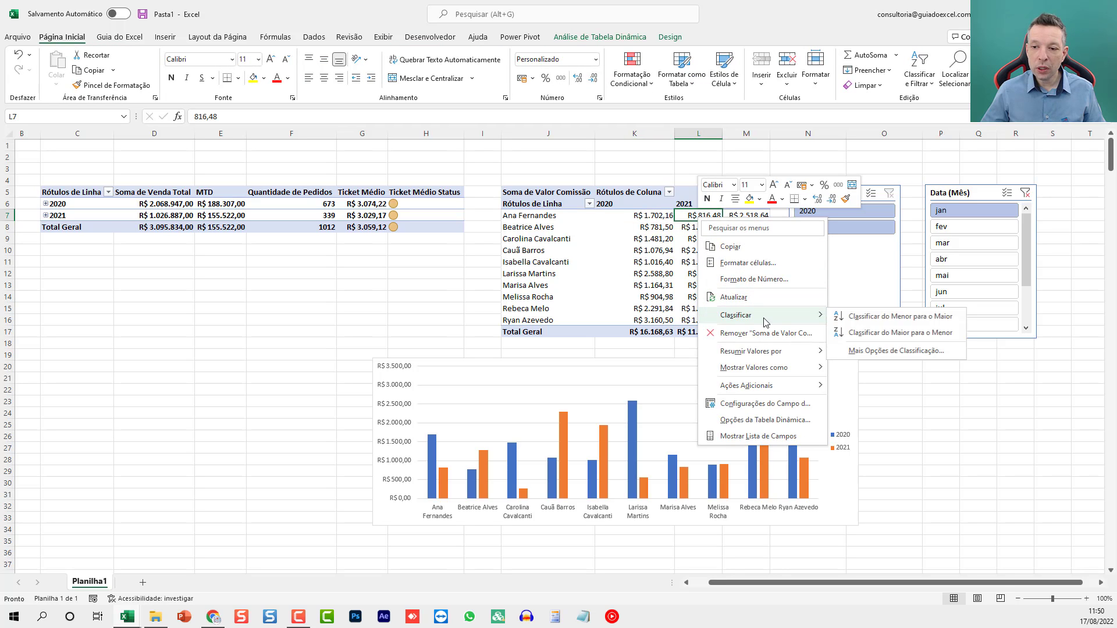
{"action": "left_click", "coordinate": [892, 338]}
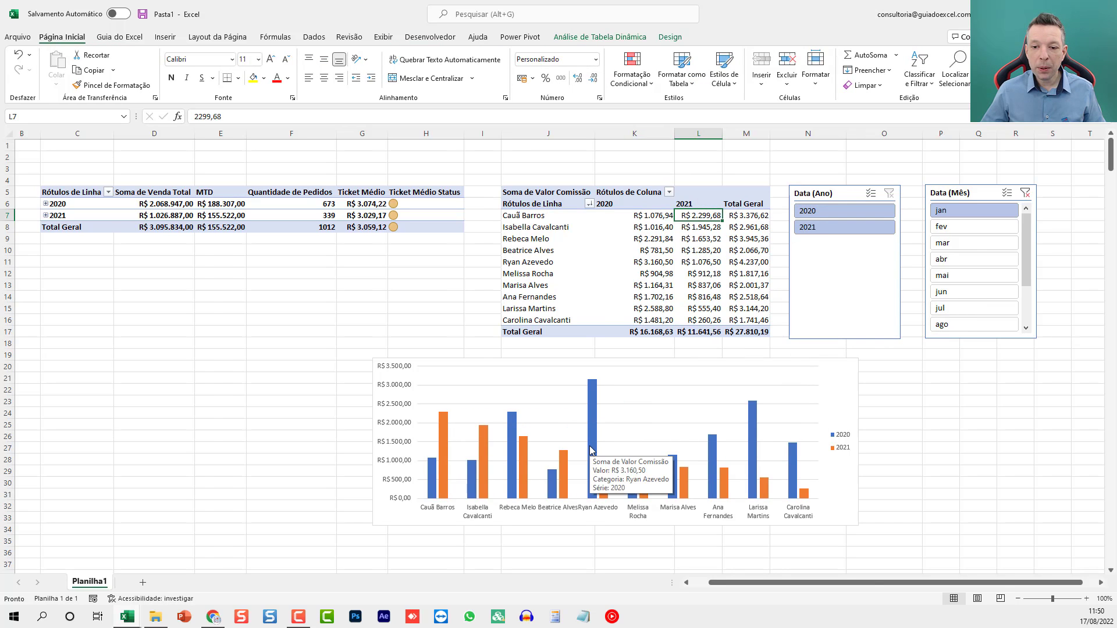
Move the 2021 column ahead of 2020 in the commission PivotTable and re-sort the sellers by 2021 commission, largest to smallest.
{"action": "left_click", "coordinate": [694, 204]}
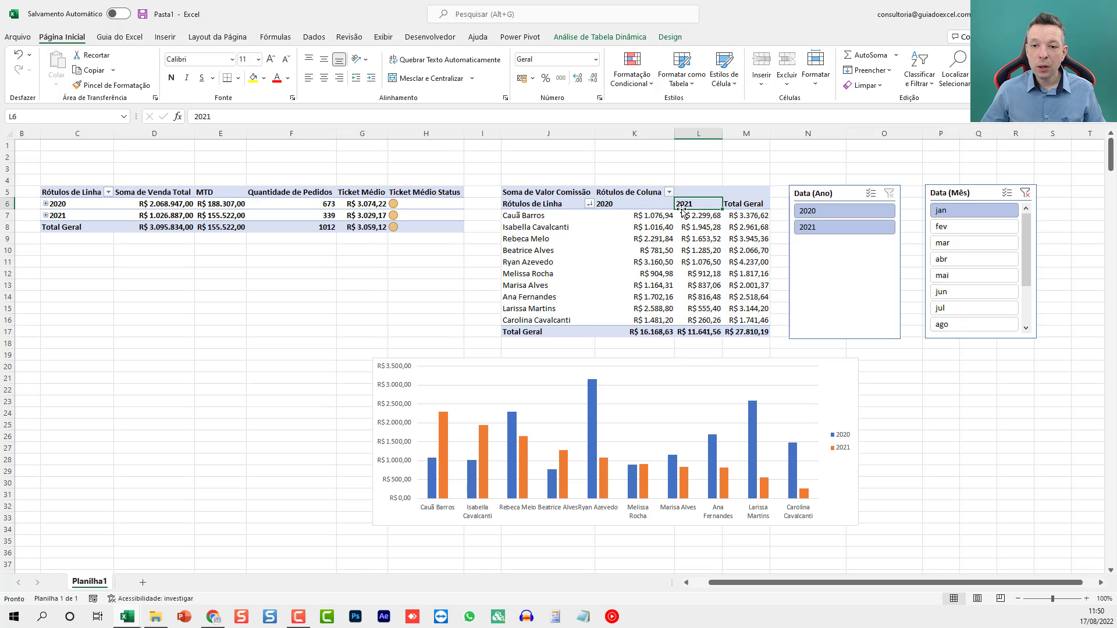
{"action": "left_click_drag", "start_coordinate": [678, 208], "coordinate": [598, 210]}
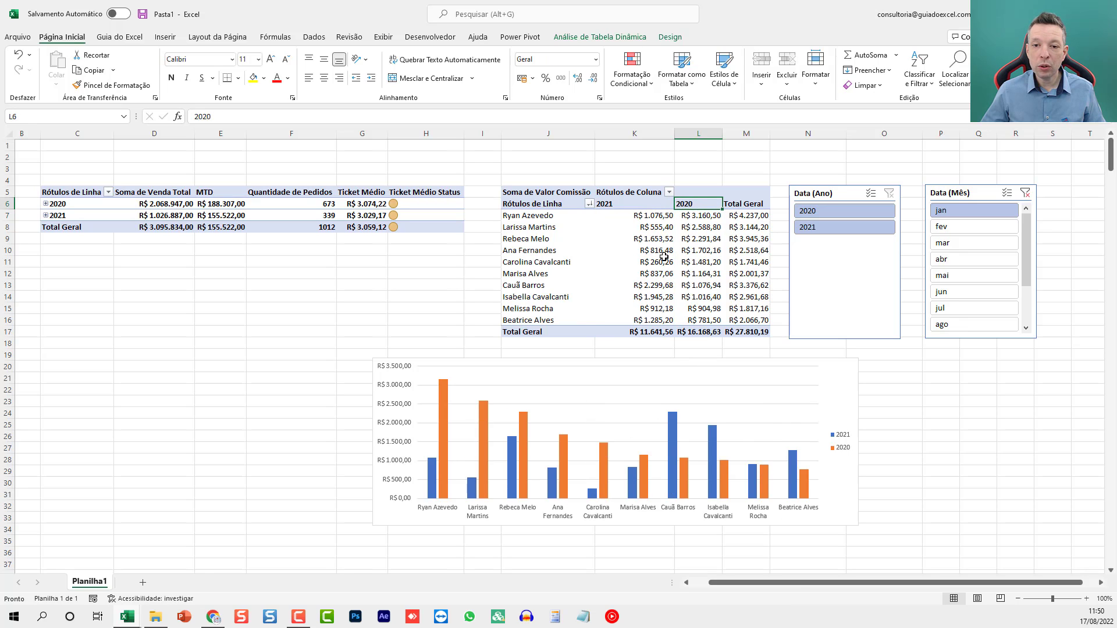
{"action": "right_click", "coordinate": [652, 216]}
{"action": "mouse_move", "coordinate": [697, 317]}
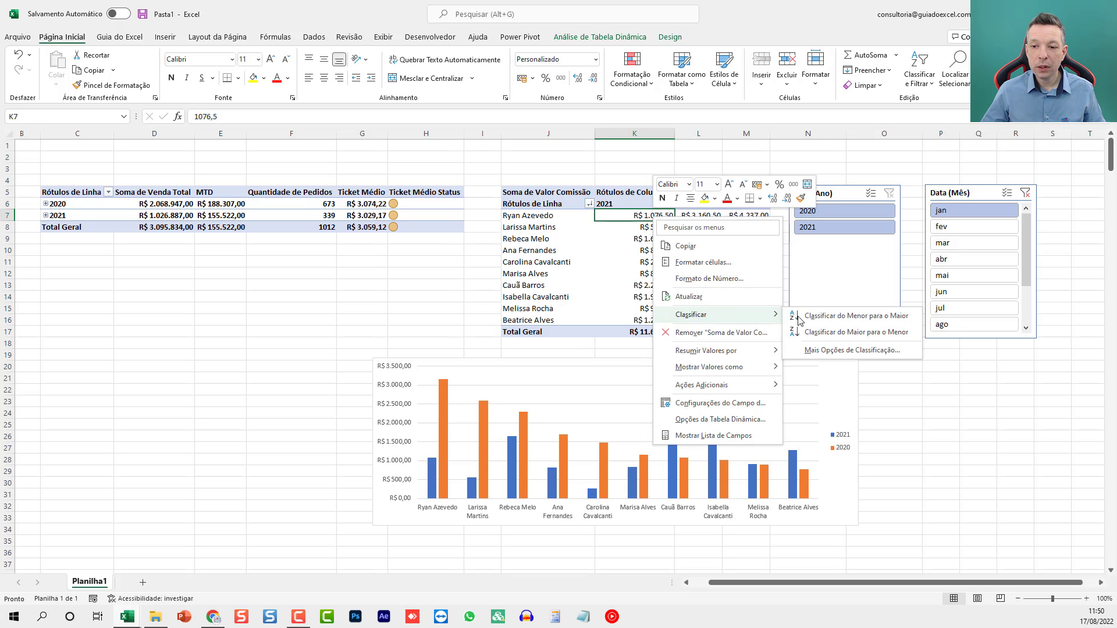
{"action": "left_click", "coordinate": [828, 331]}
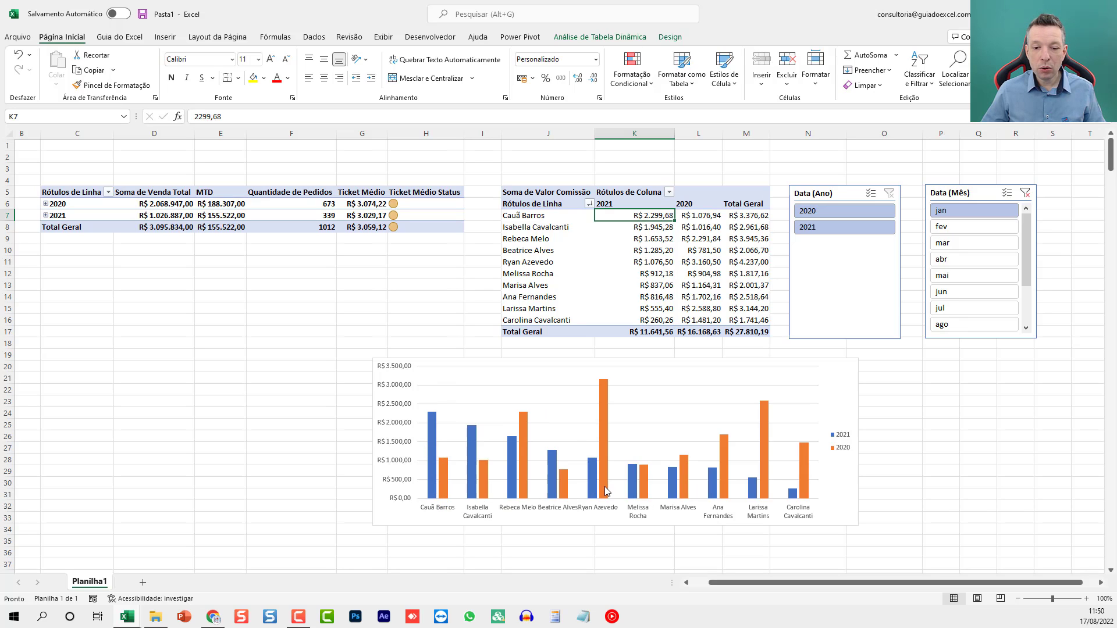
Switch the Data (Mês) slicer month by month through fev, mar and abr, ending on mai.
{"action": "left_click", "coordinate": [952, 243]}
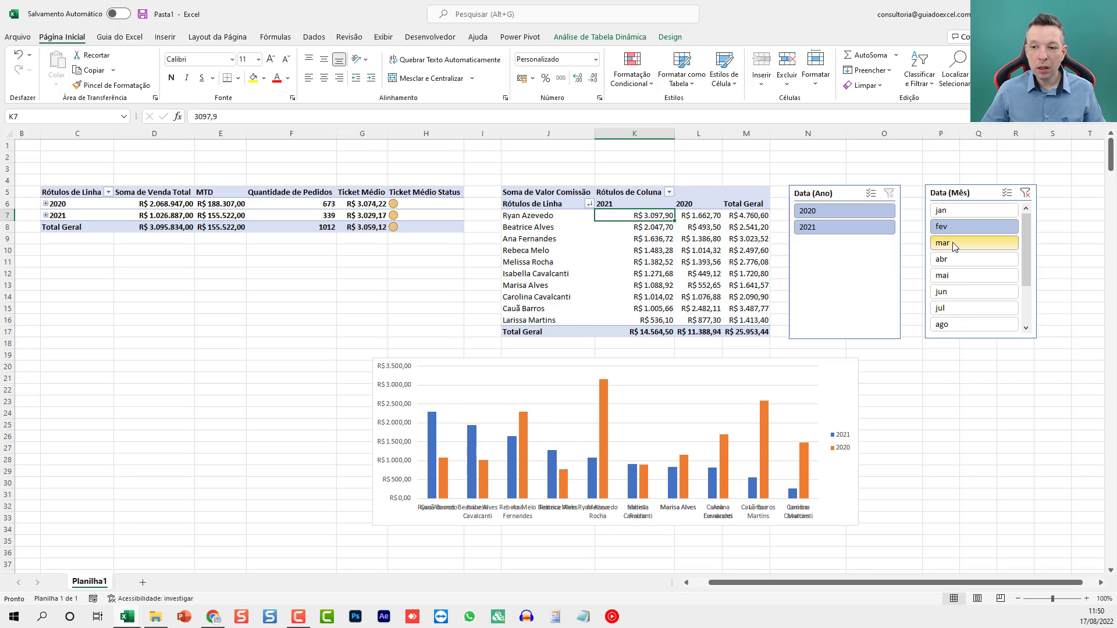
{"action": "left_click", "coordinate": [959, 260]}
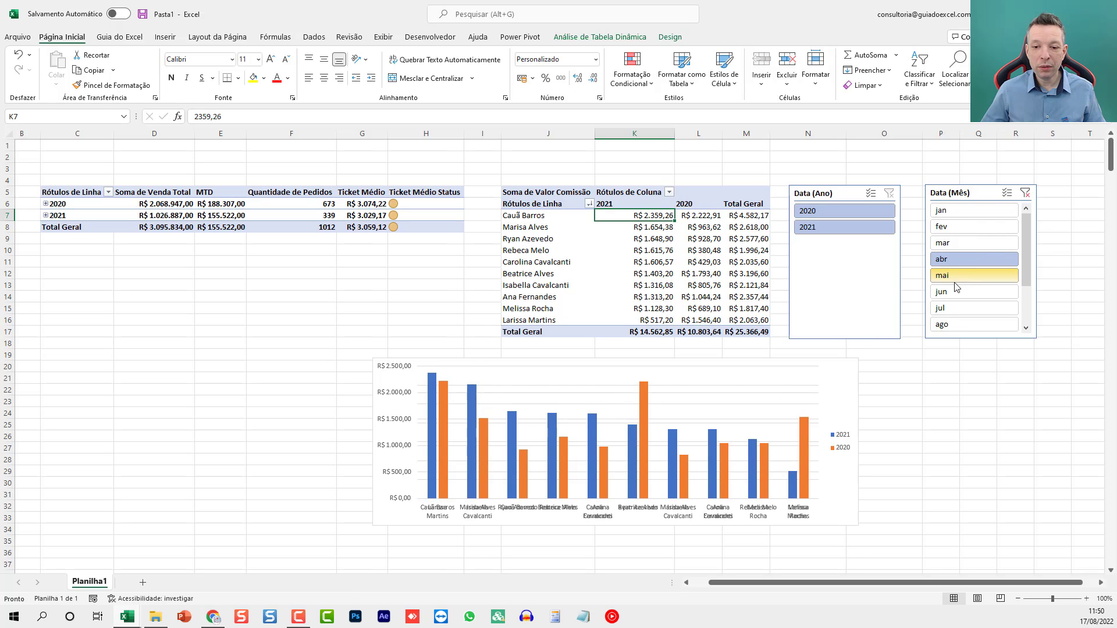
{"action": "left_click", "coordinate": [954, 276]}
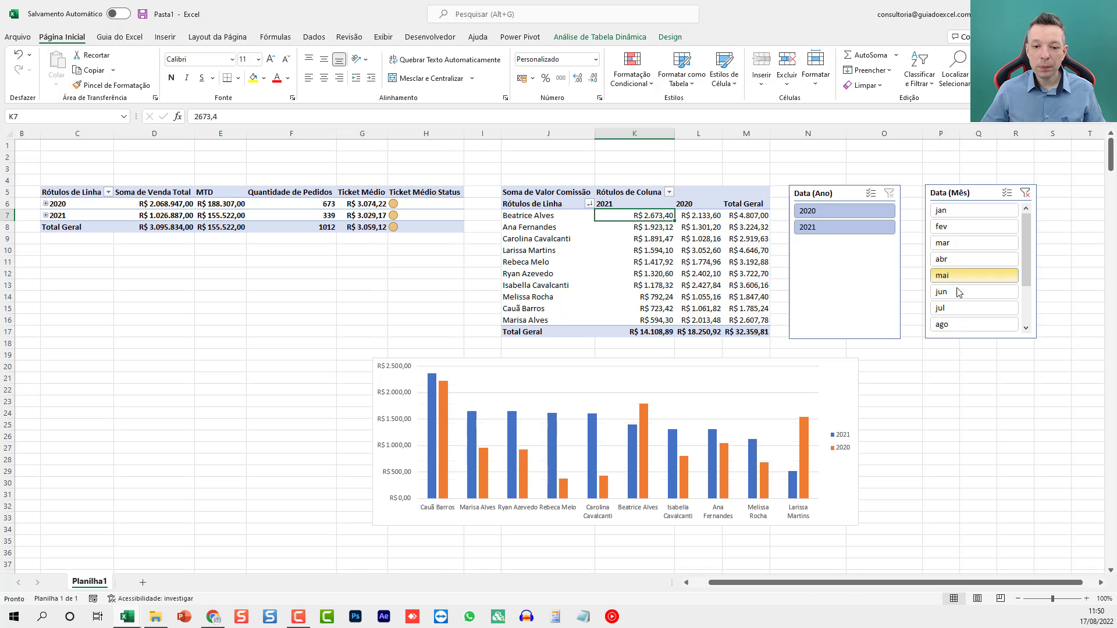